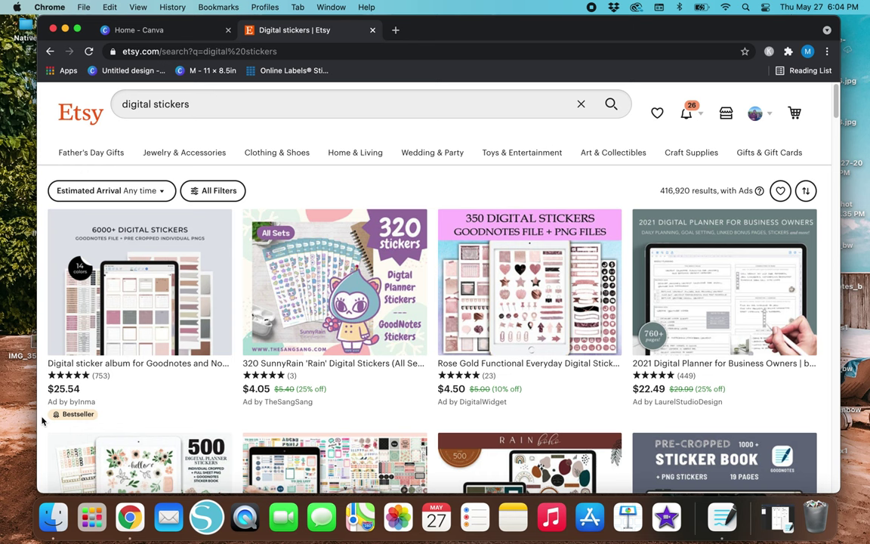
- Browse the Etsy search results for digital stickers, examining the styles and layouts of the listed sticker packs
scroll(44, 421, down, 5)
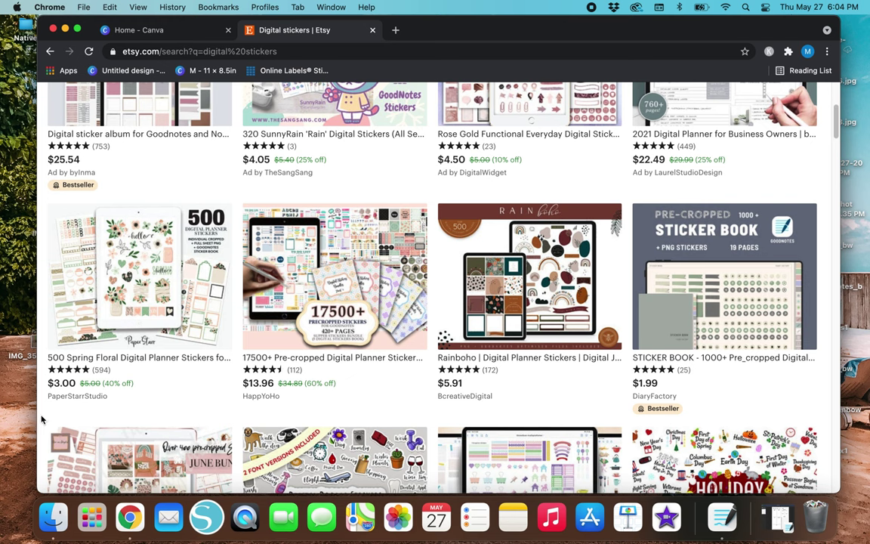
scroll(42, 420, up, 5)
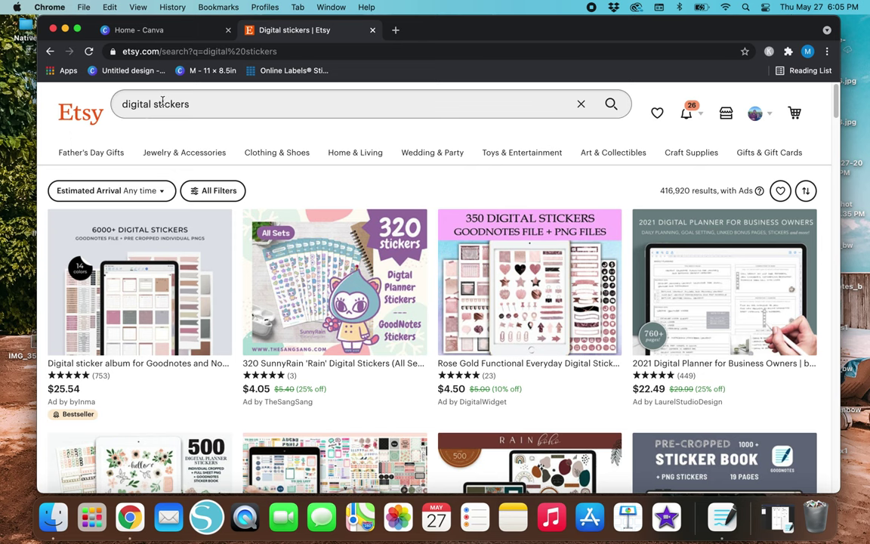
scroll(40, 294, down, 5)
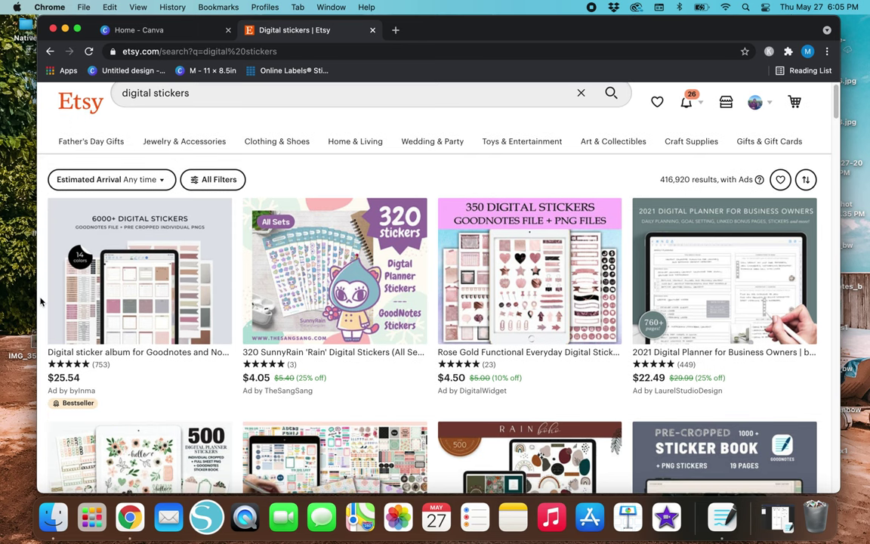
scroll(41, 300, down, 2)
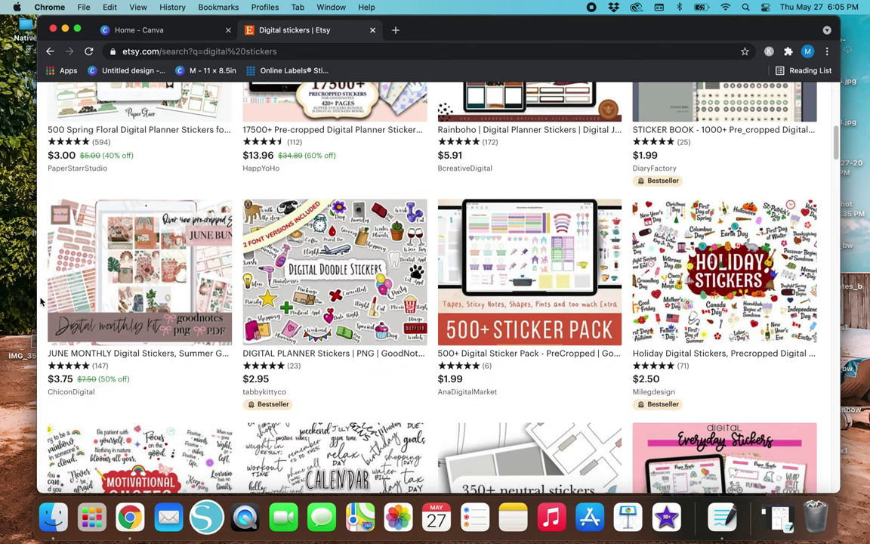
scroll(41, 300, down, 1)
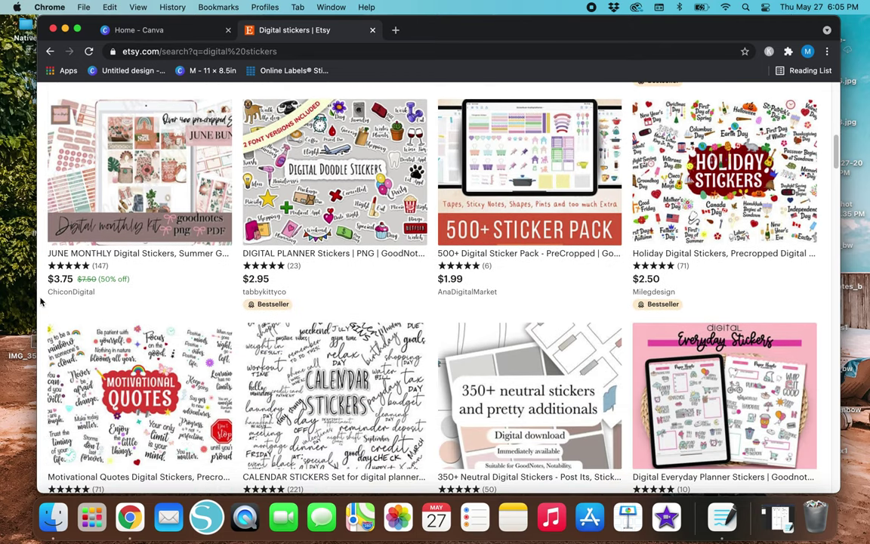
scroll(41, 301, down, 3)
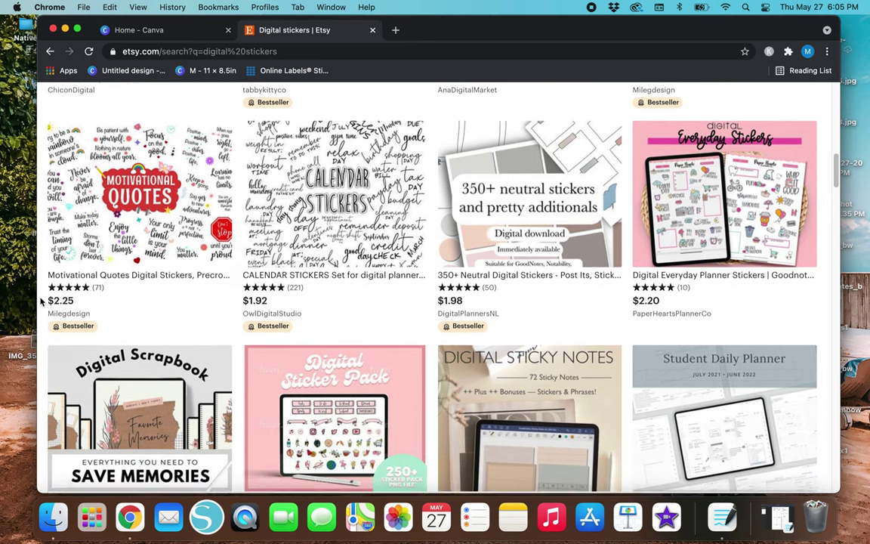
scroll(40, 300, down, 10)
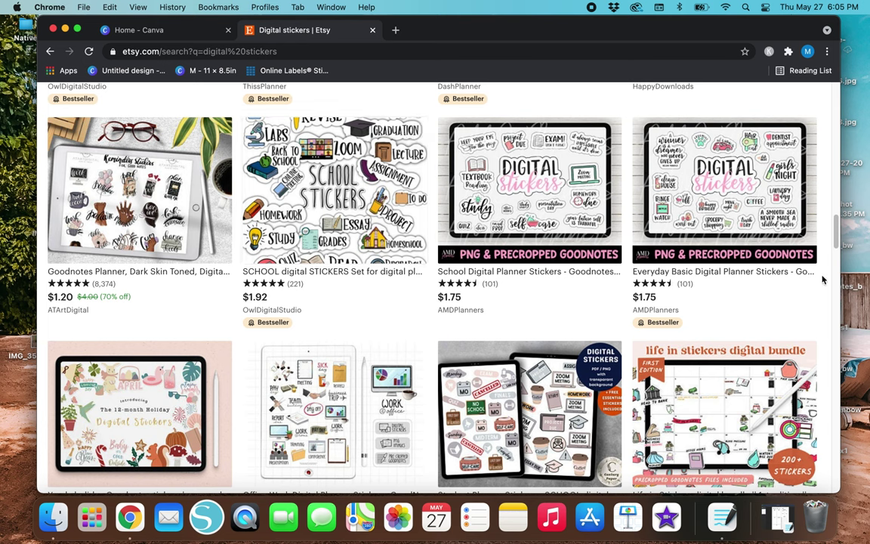
click(206, 520)
scroll(824, 296, down, 3)
scroll(824, 296, down, 4)
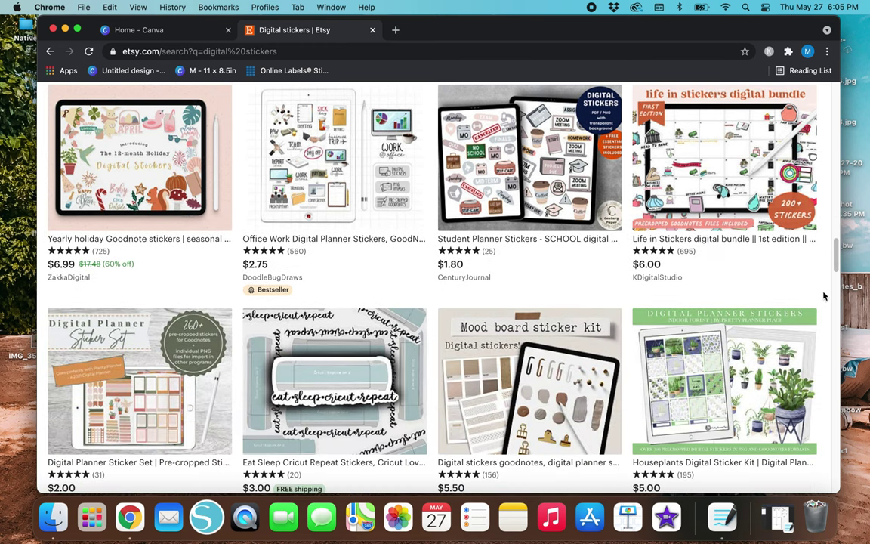
scroll(823, 296, down, 1)
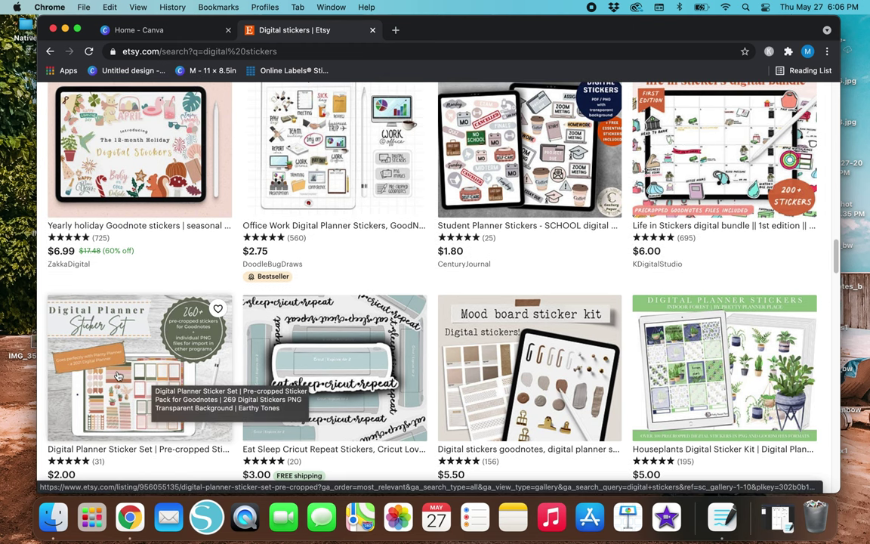
scroll(120, 385, down, 6)
scroll(127, 408, up, 5)
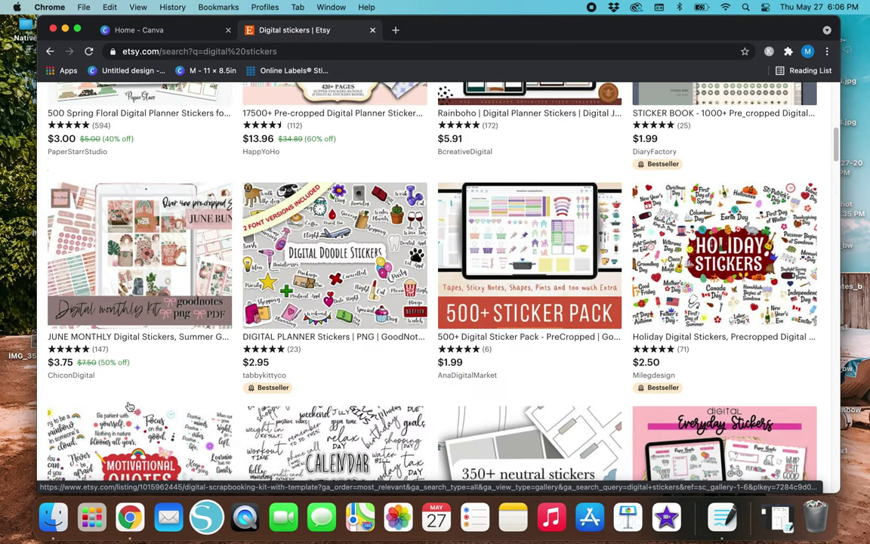
scroll(136, 413, up, 3)
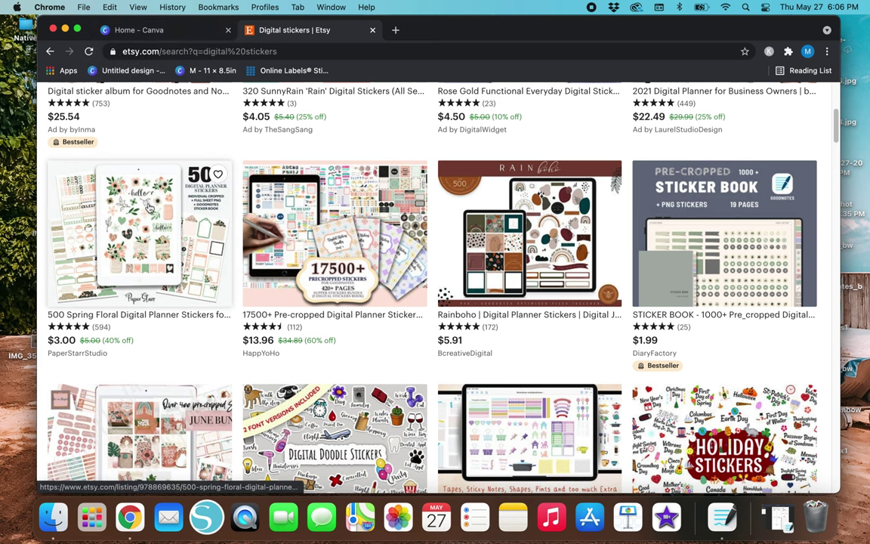
click(188, 35)
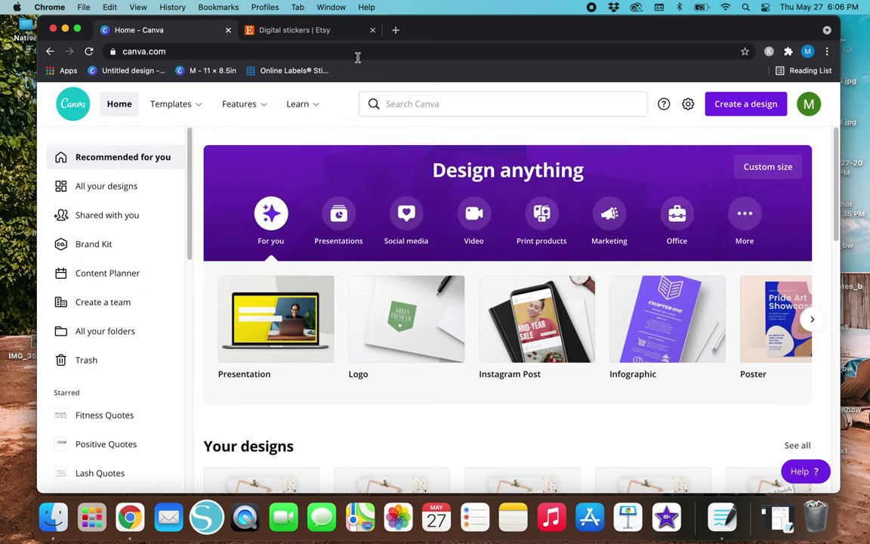
click(327, 35)
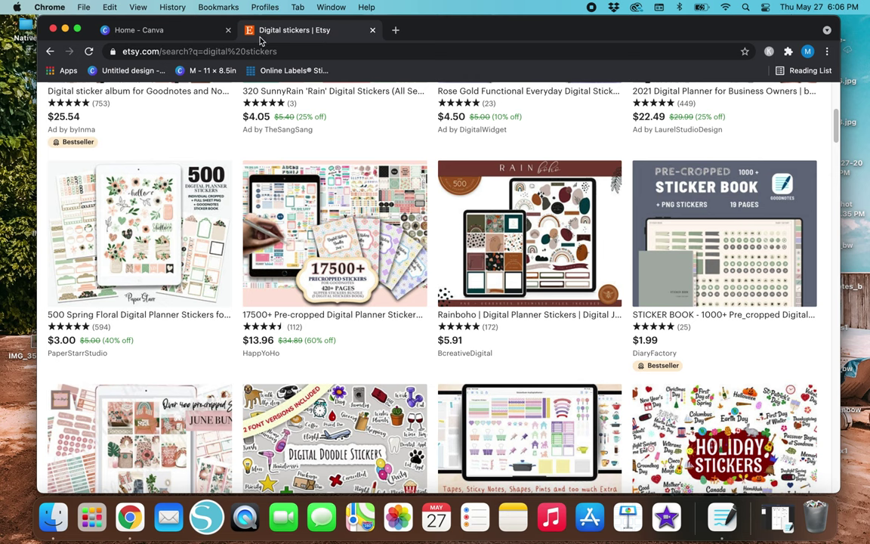
- Switch to Canva and create a new custom-size design 8.5 in wide by 11 in high
click(185, 31)
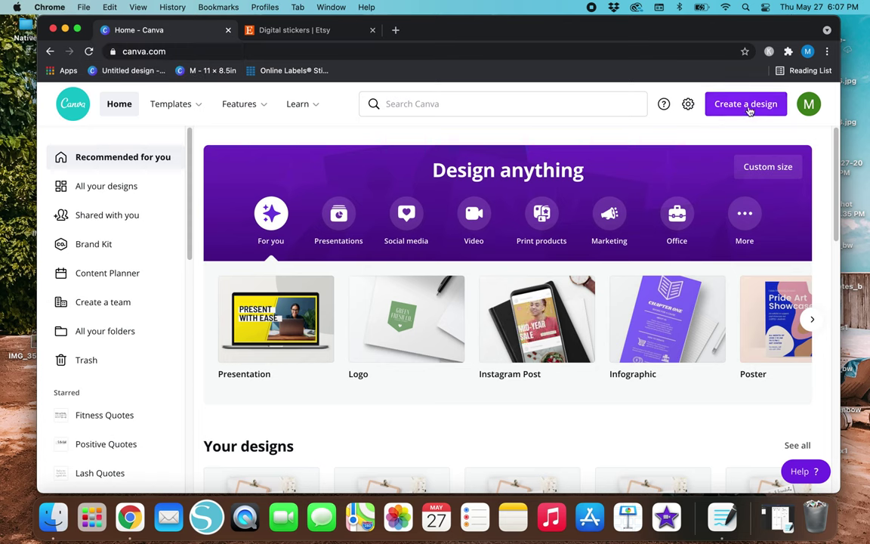
click(746, 105)
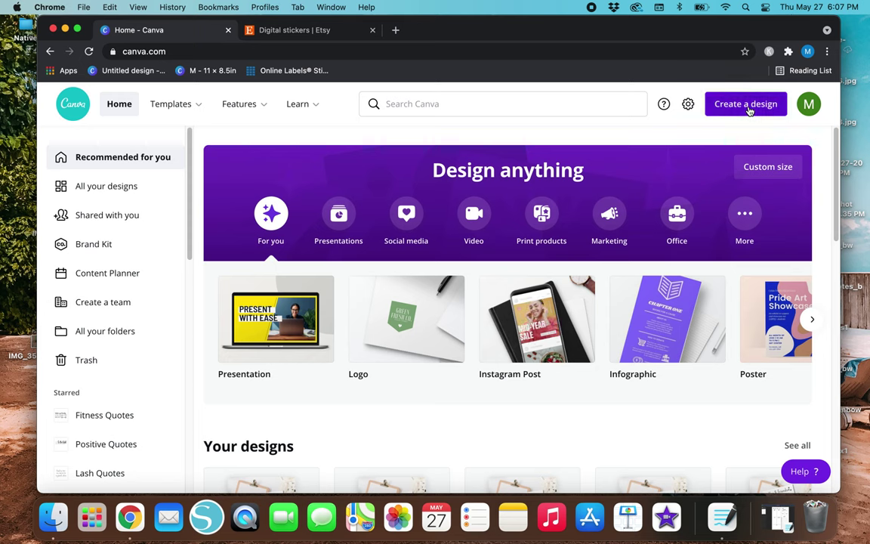
click(679, 427)
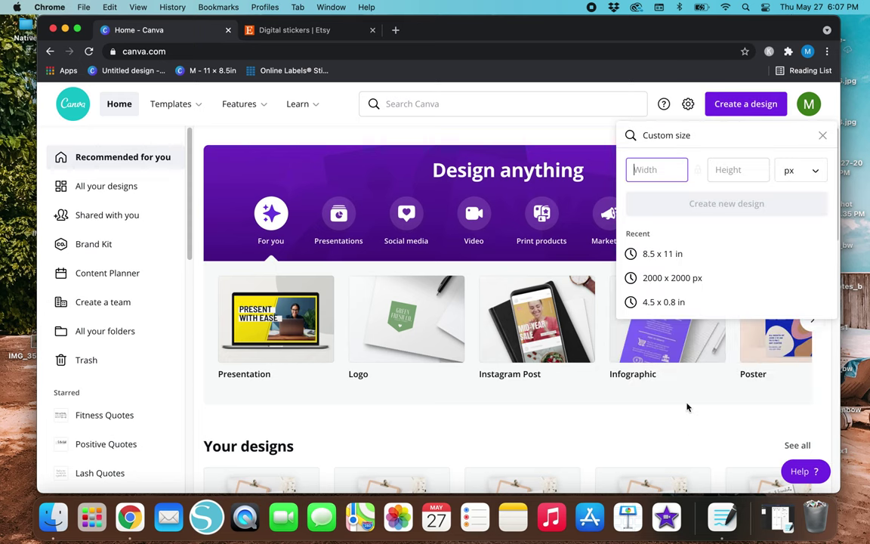
click(812, 171)
click(790, 197)
click(665, 169)
text(8.5)
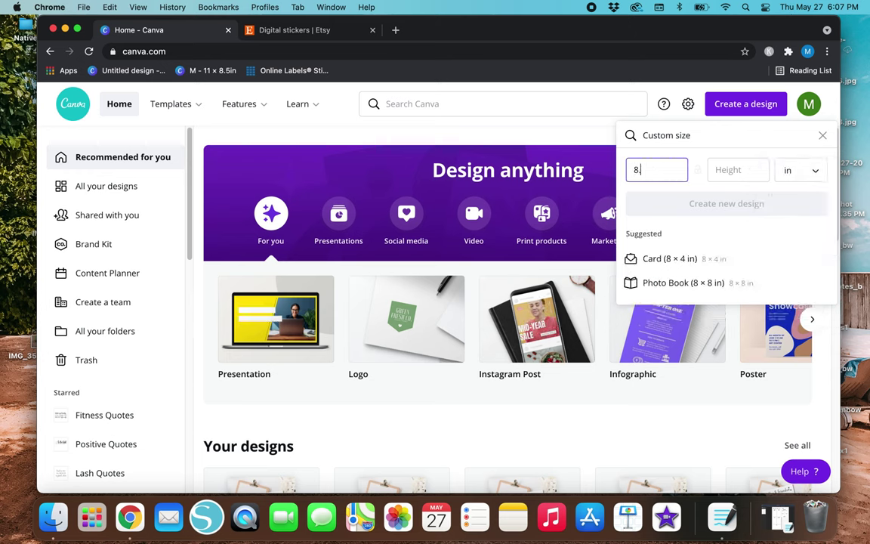
click(738, 169)
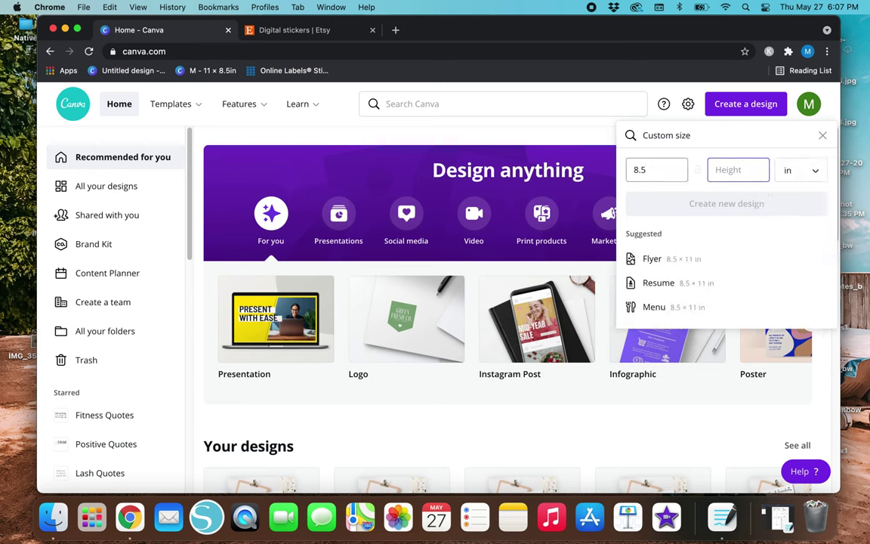
text(11)
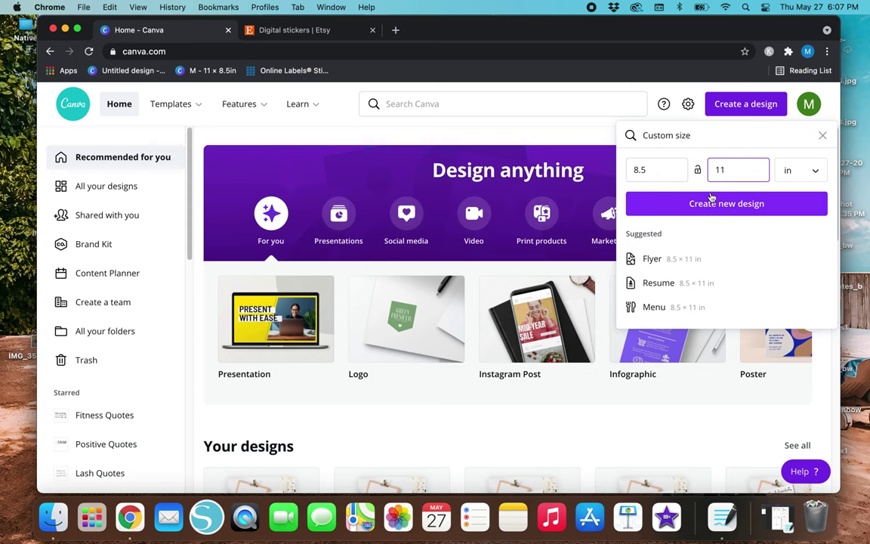
click(691, 202)
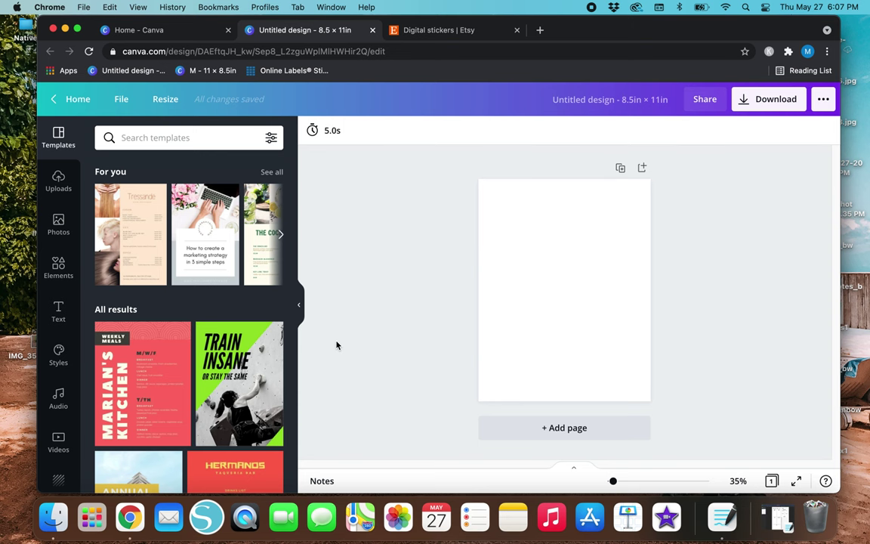
- Return to the Etsy results and examine more digital sticker listings, such as the holiday, planner and floral sets
click(387, 33)
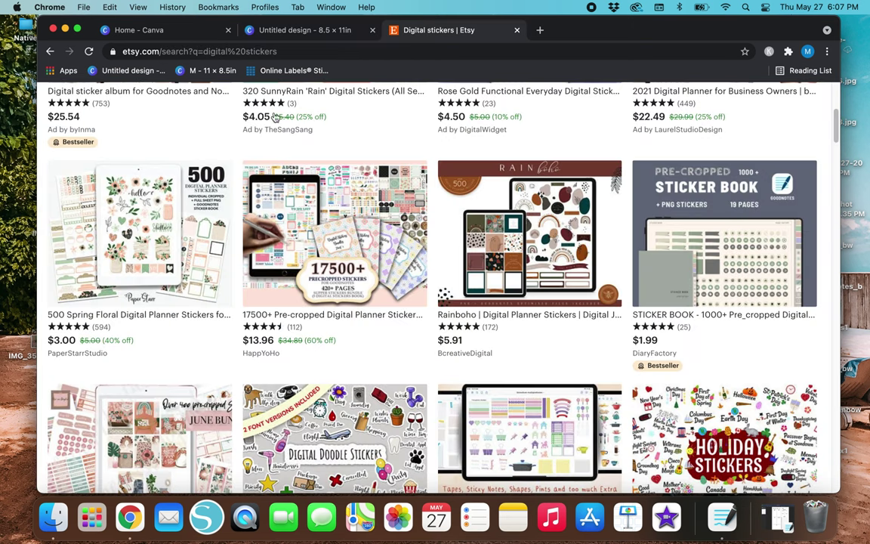
scroll(397, 295, down, 3)
scroll(398, 296, down, 2)
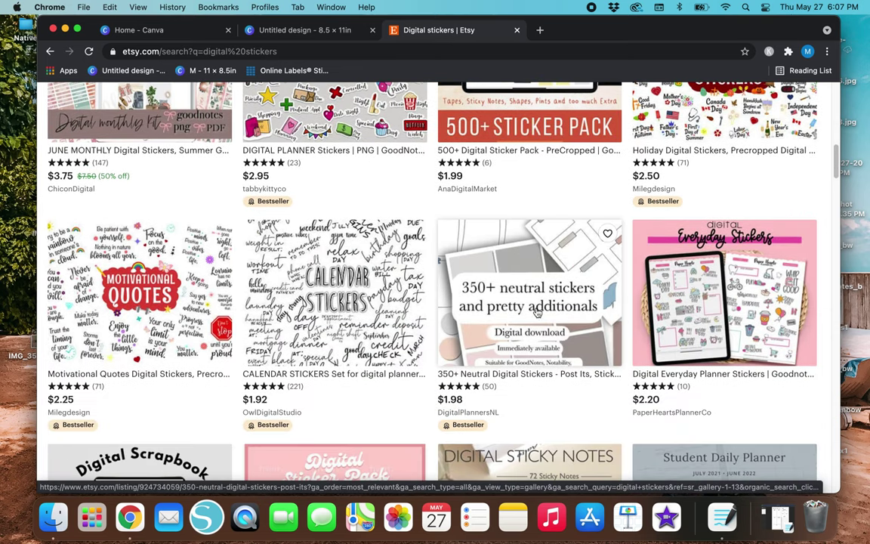
scroll(512, 293, down, 7)
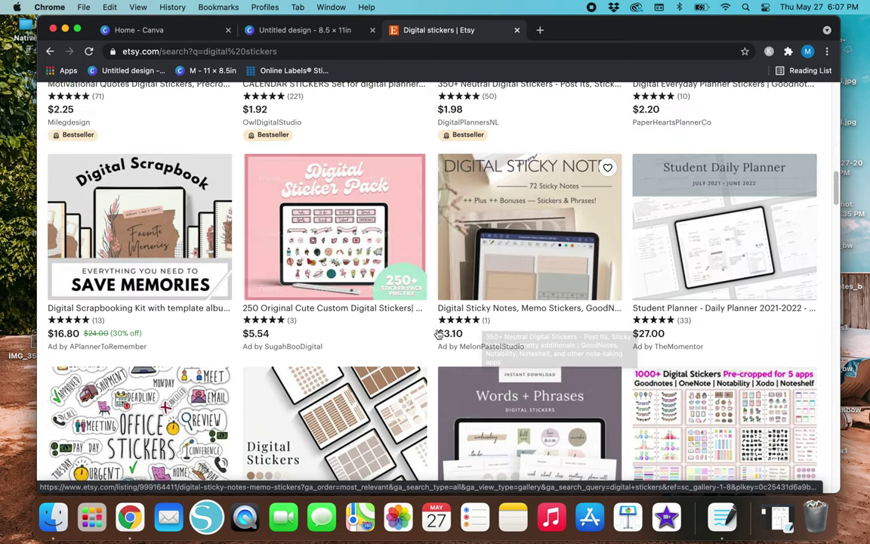
scroll(436, 336, down, 10)
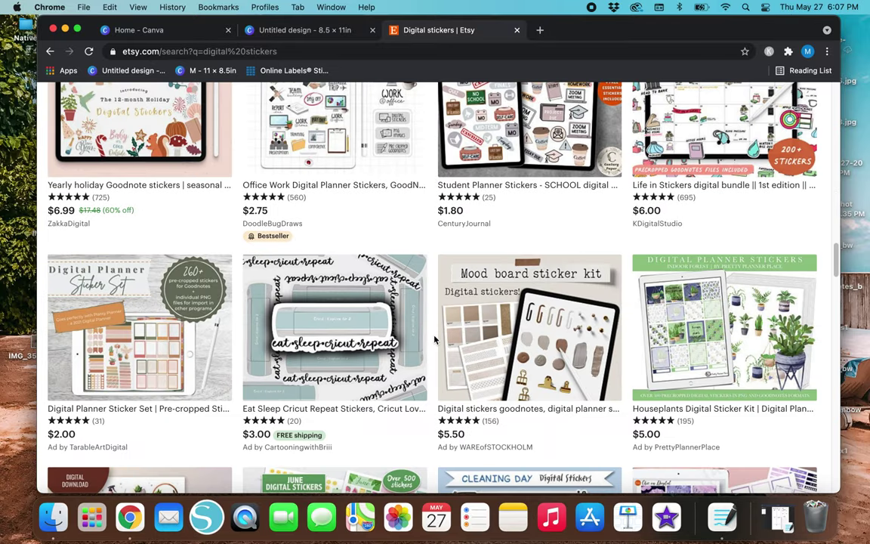
scroll(436, 340, down, 3)
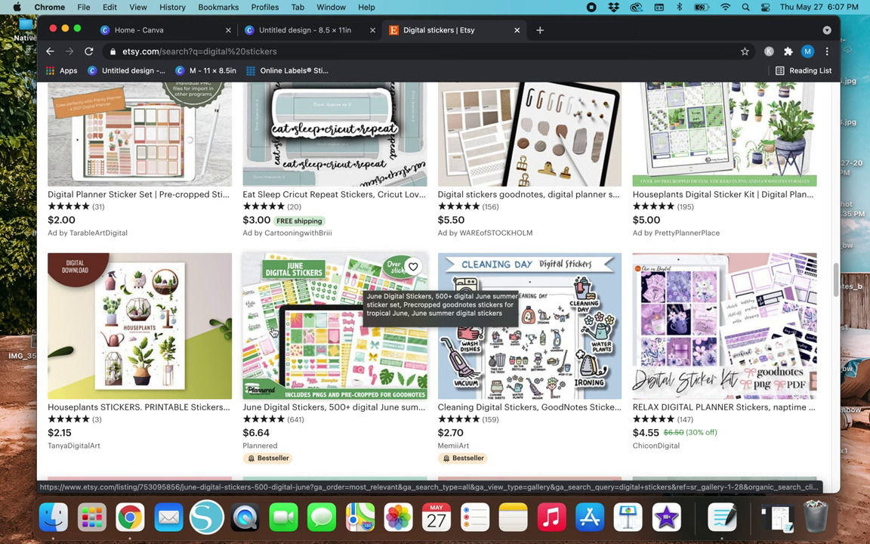
scroll(273, 332, down, 5)
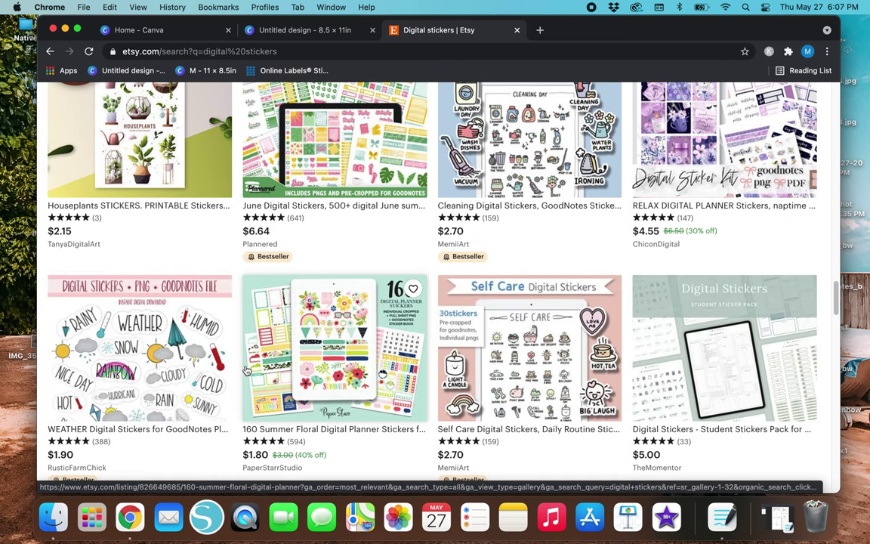
- Go back to the blank Canva design and title it teststickerscanva
click(291, 34)
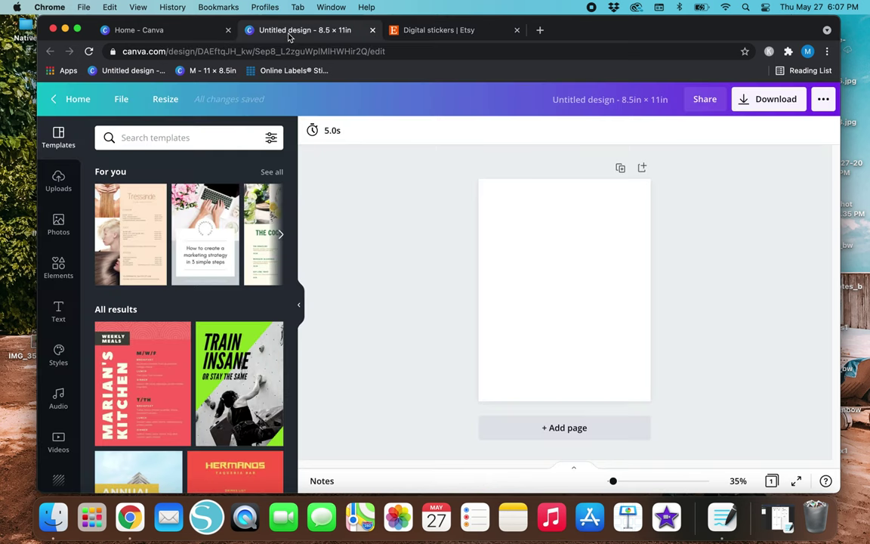
click(601, 93)
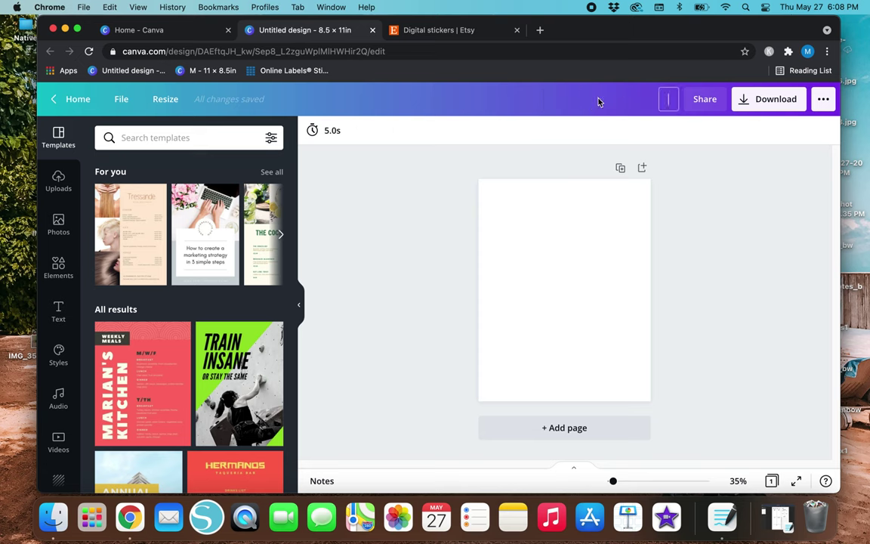
text(teststickerscanva)
click(444, 234)
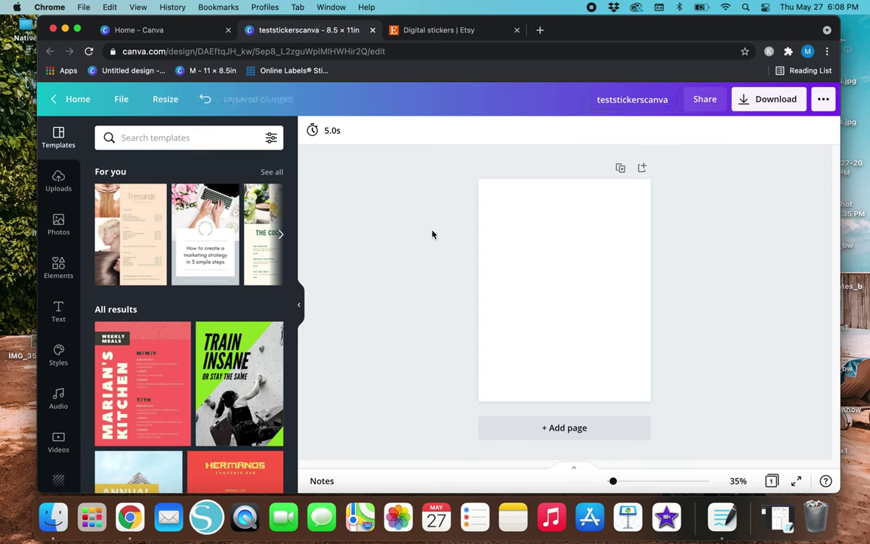
- Search the Canva elements for "square" and add the plain solid square to the blank page
click(58, 273)
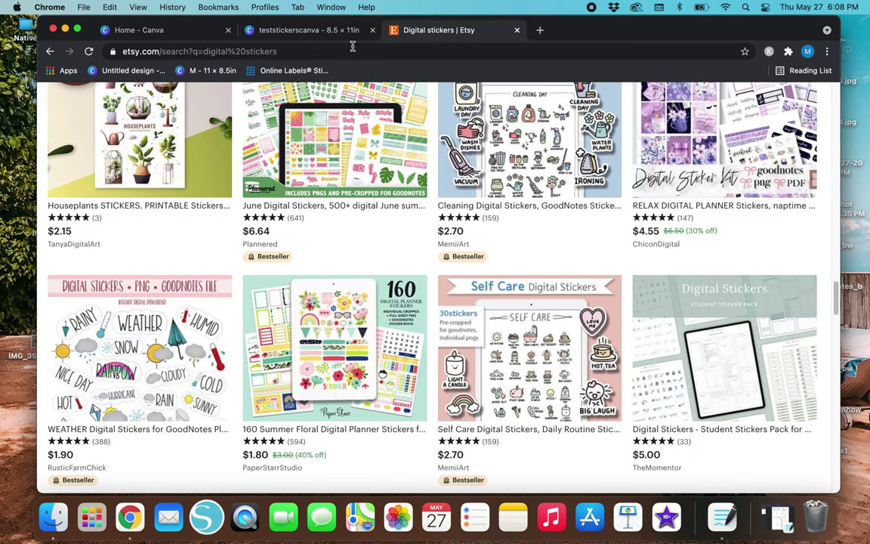
click(387, 30)
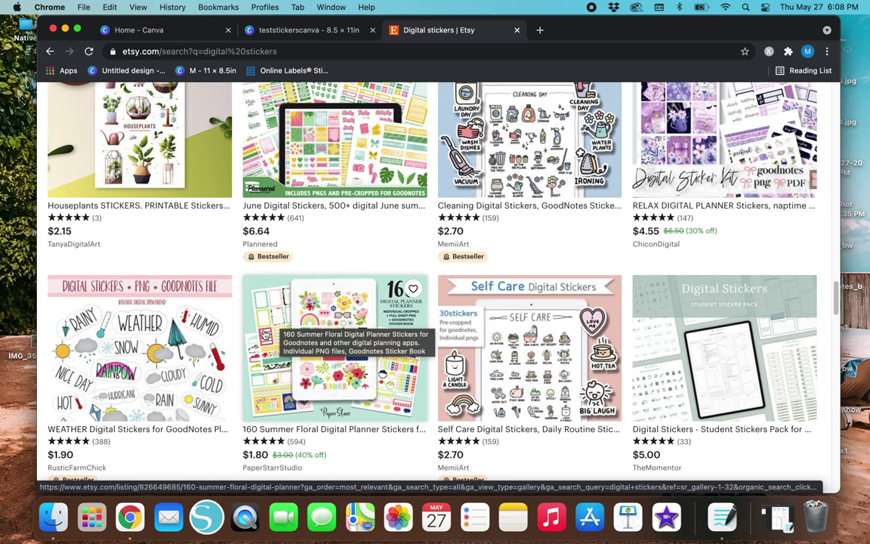
click(275, 31)
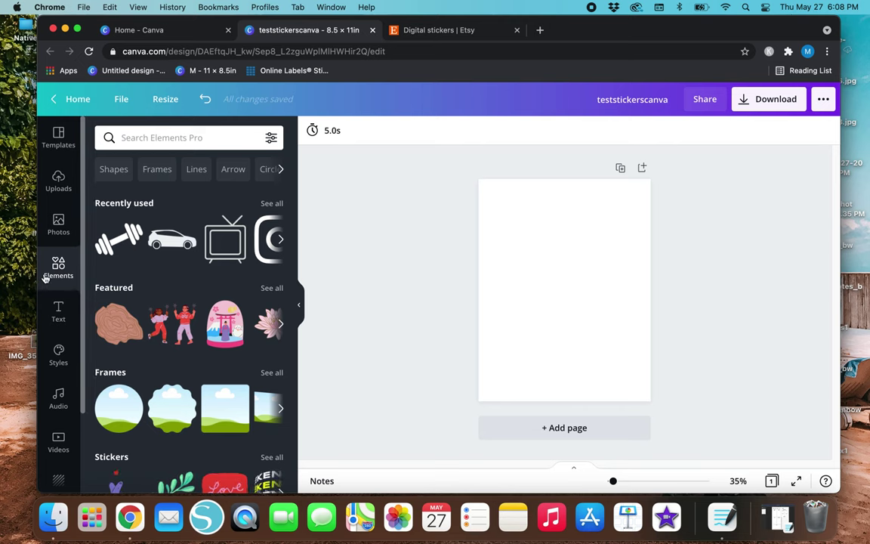
click(162, 135)
text(square)
key(Return)
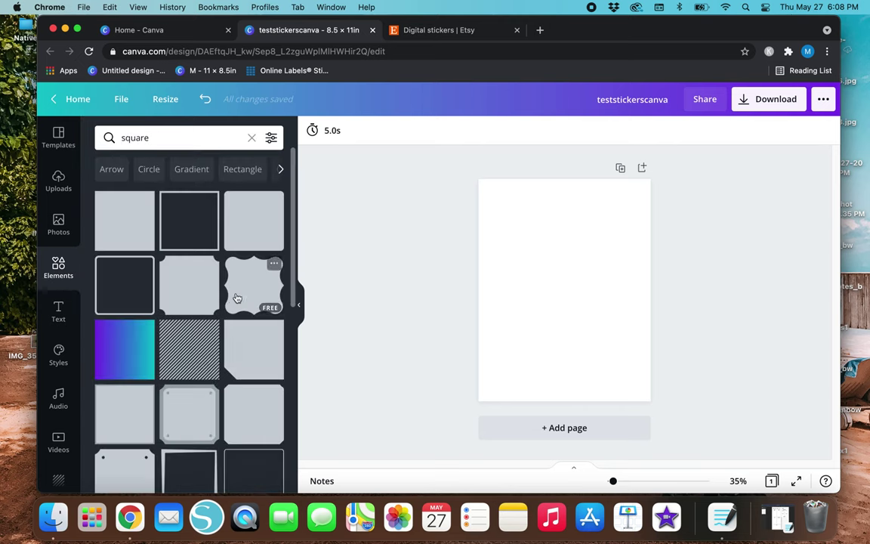
click(119, 228)
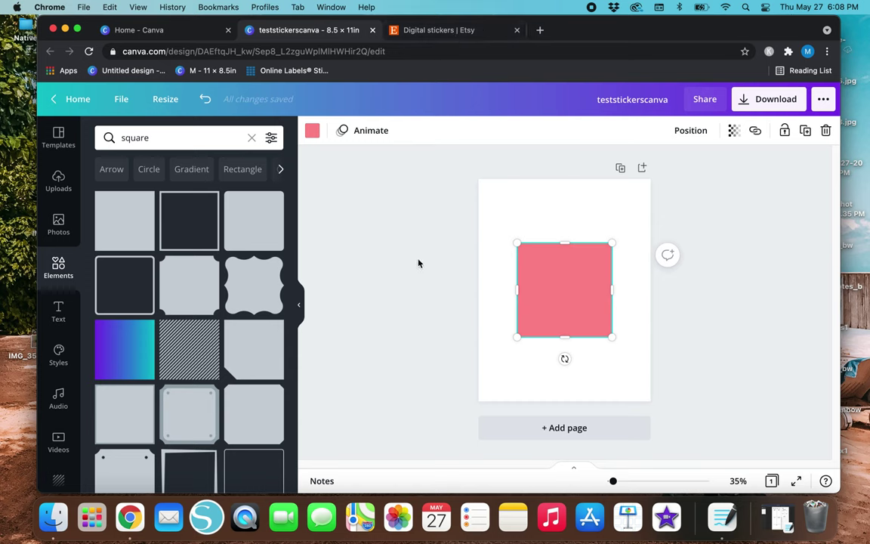
- Switch to the Etsy results and browse further digital sticker listings for layout ideas
click(457, 30)
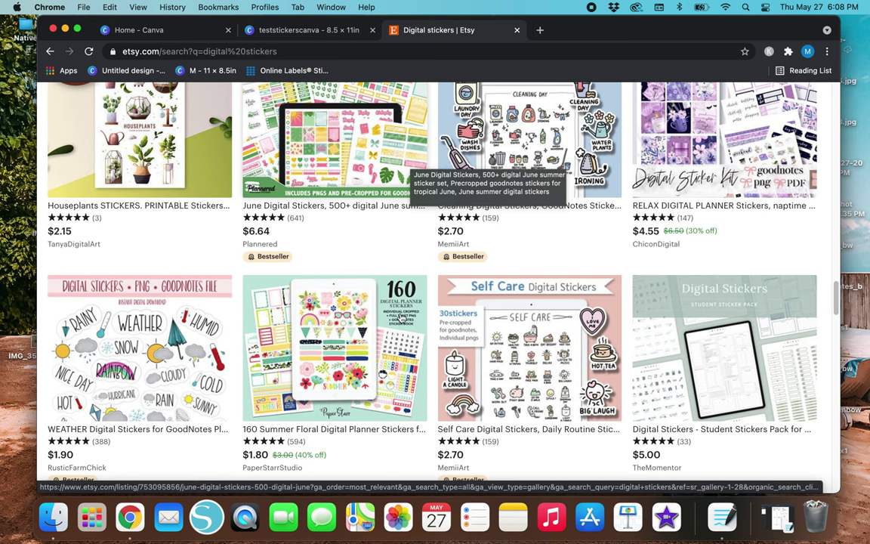
scroll(368, 400, down, 5)
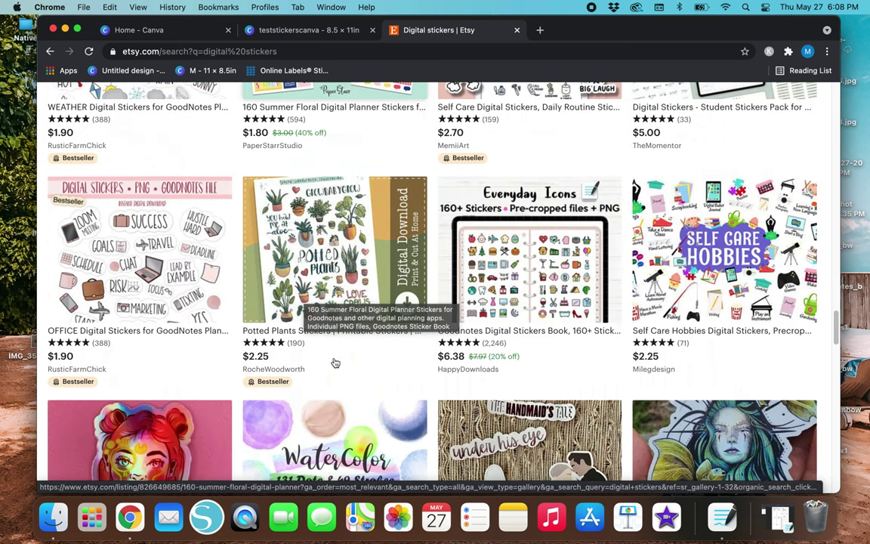
scroll(402, 382, down, 5)
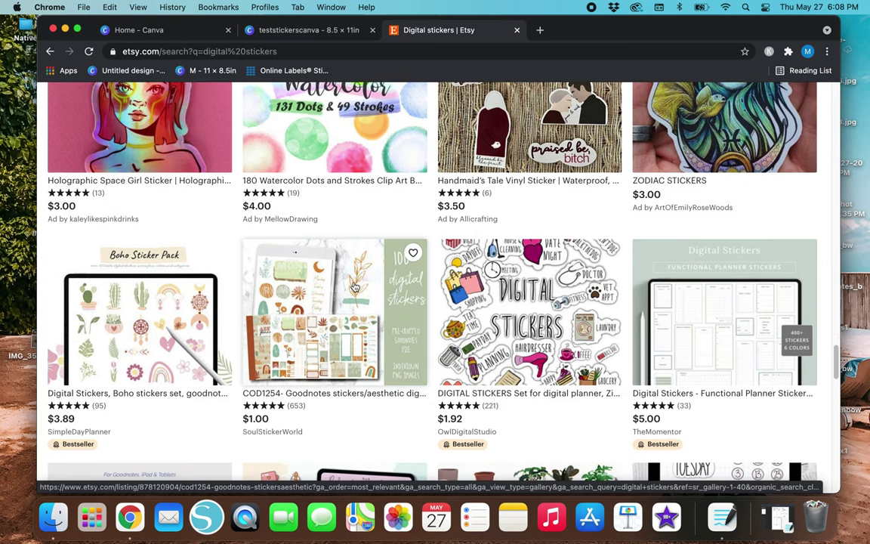
- Return to the Canva design and recolor the square dark blue from the MDDC Palette
click(312, 30)
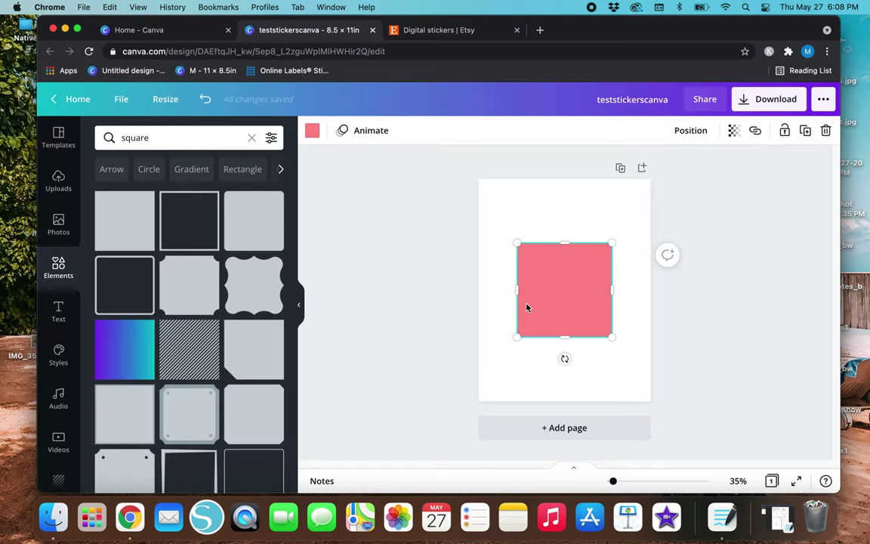
click(312, 130)
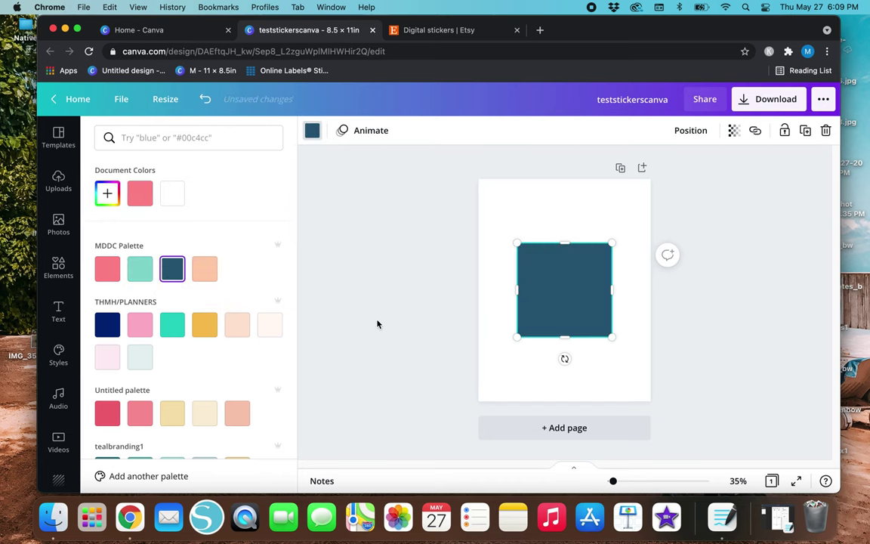
click(449, 319)
- Move the blue square to the page's upper-left corner and nudge it slightly inward to leave a small margin
drag(574, 308, 541, 246)
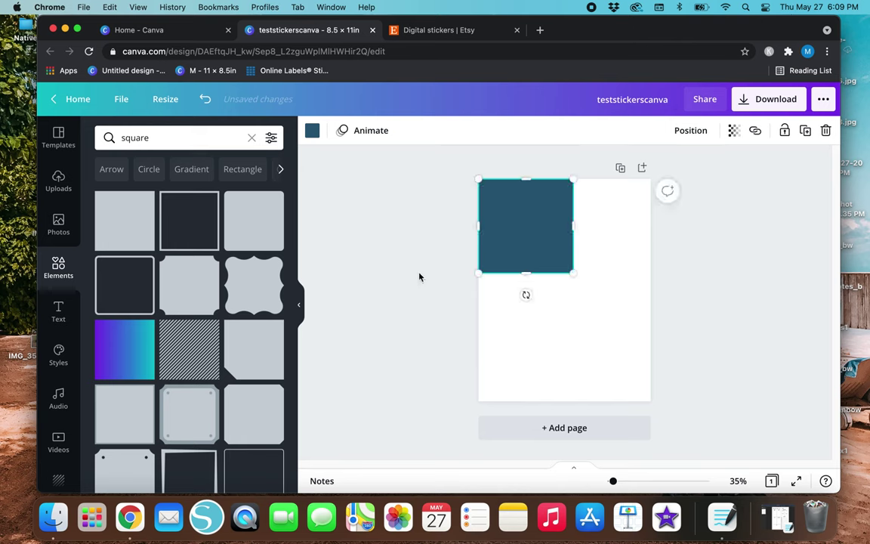
key(Down)
key(Down)
key(Down)
key(Right)
key(Right)
key(Right)
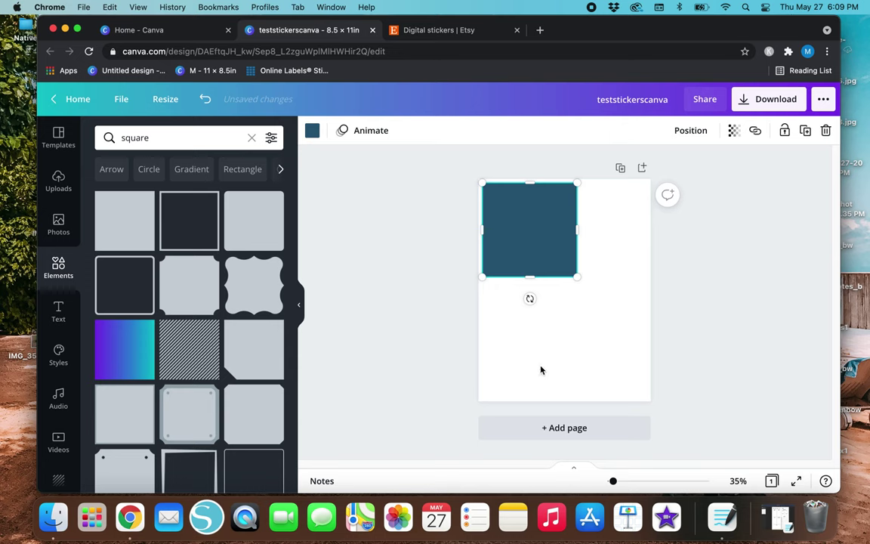
- Reduce the square's height to about 2.6 in and narrow it to an upright rectangle
drag(531, 278, 526, 235)
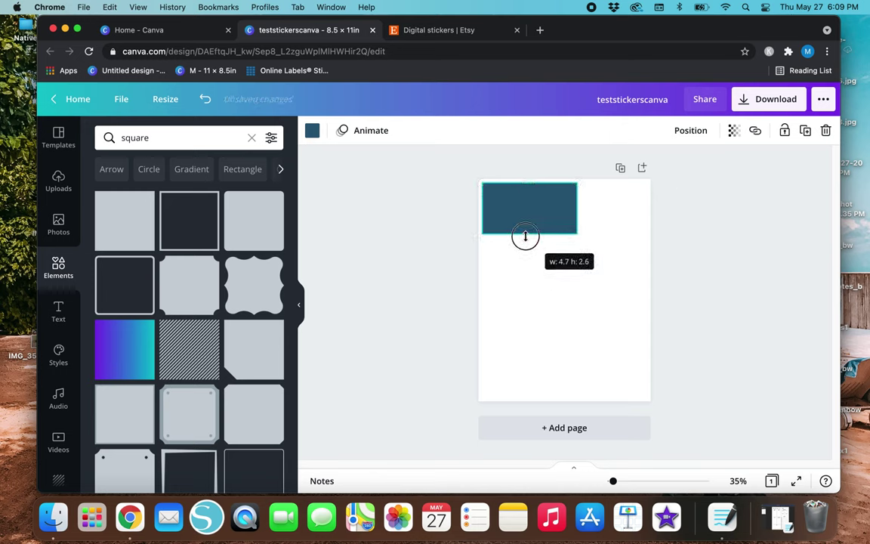
drag(578, 207, 521, 204)
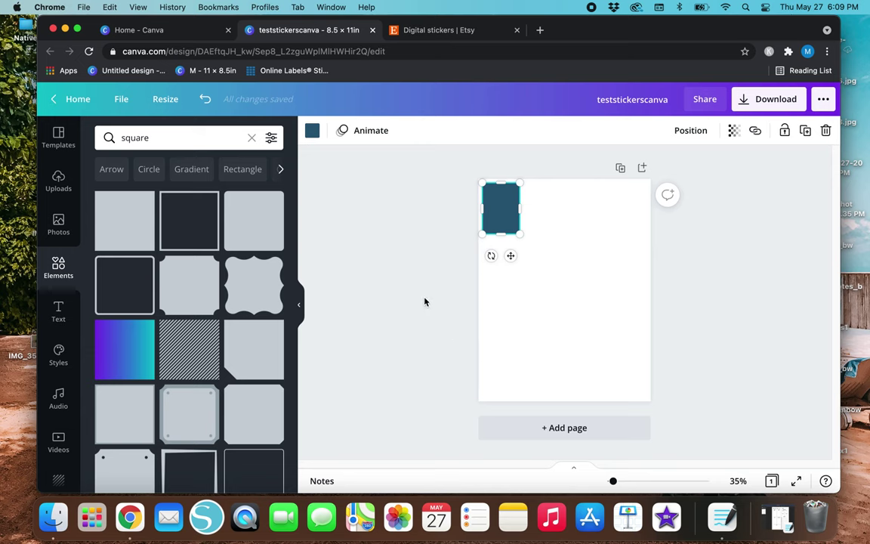
click(454, 274)
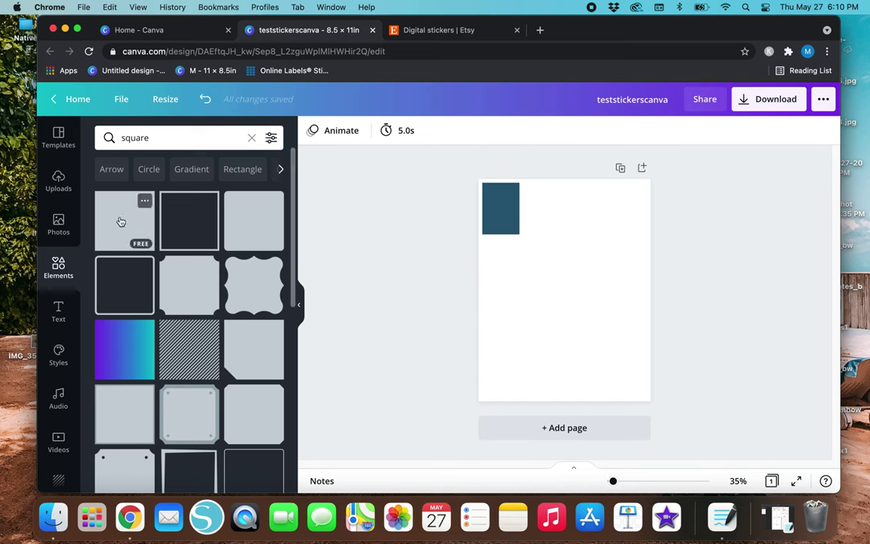
- Duplicate the blue rectangle, color the copy white and shrink it to sit inside the original as a border
click(511, 207)
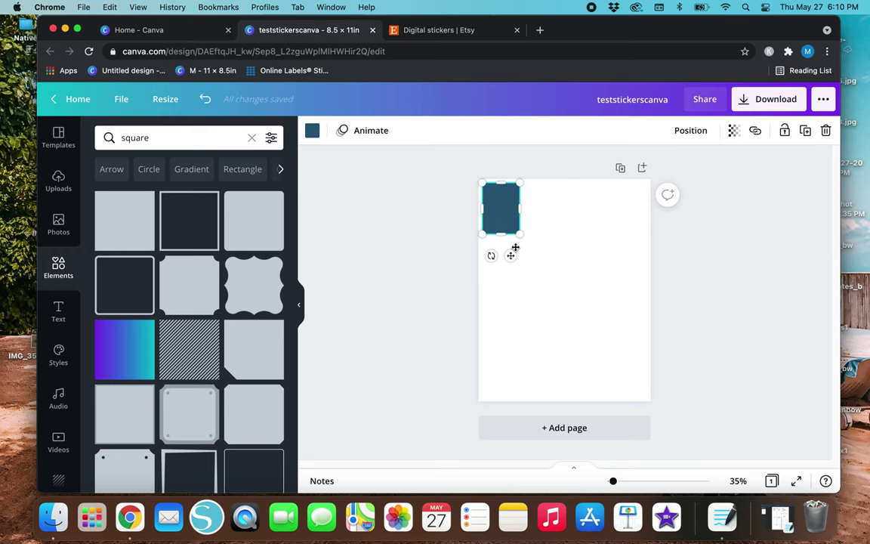
drag(515, 247, 520, 251)
click(313, 133)
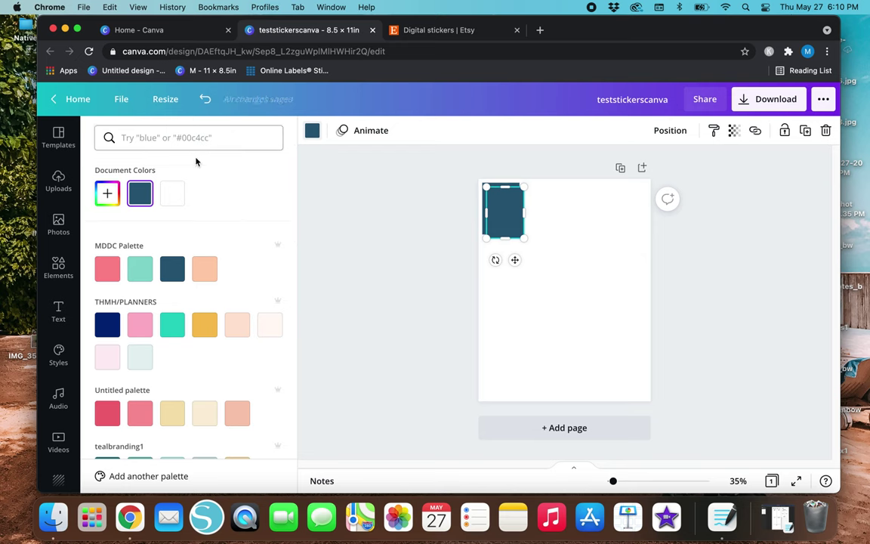
click(173, 193)
drag(522, 241, 500, 229)
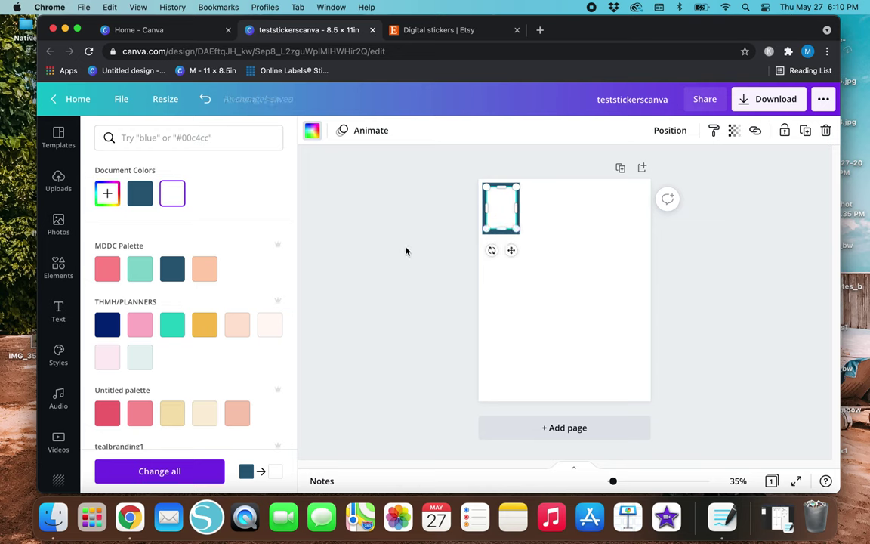
- Select the white and blue rectangles together and align them on their horizontal center
key(super+equal)
key(super+equal)
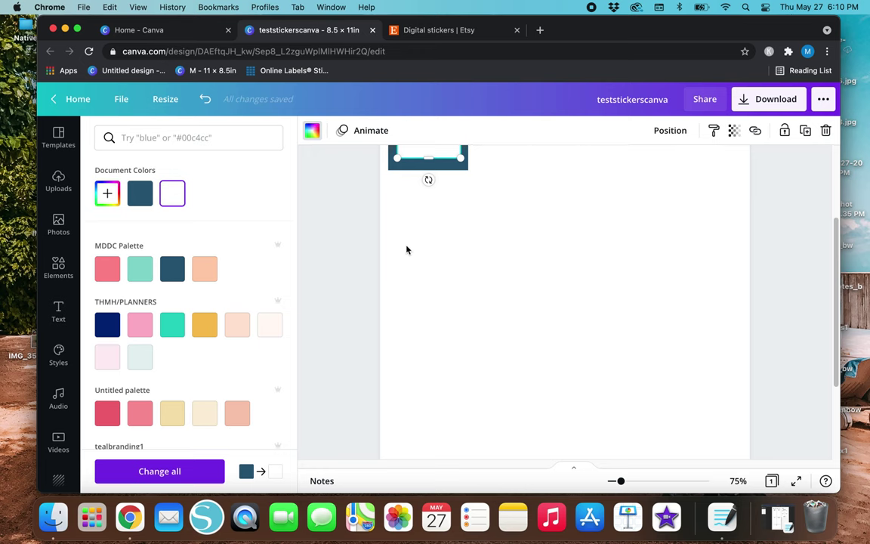
scroll(407, 250, up, 3)
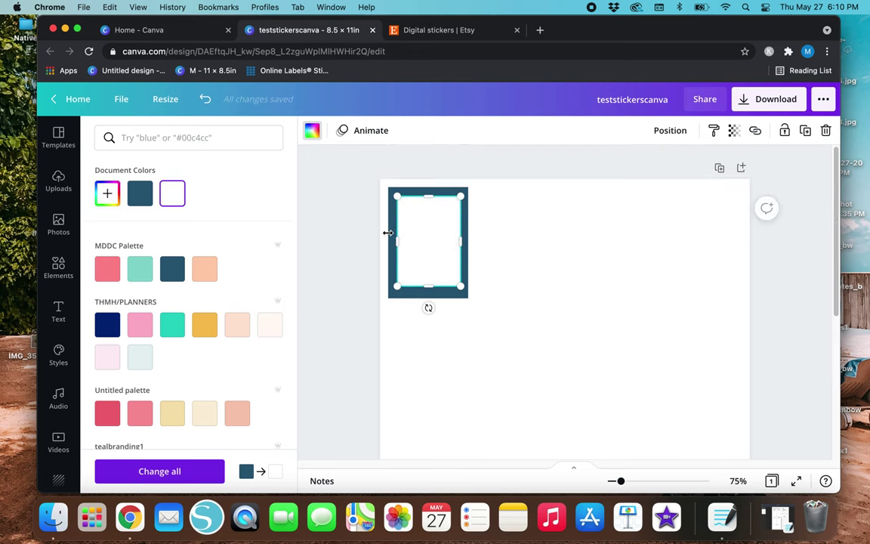
click(373, 309)
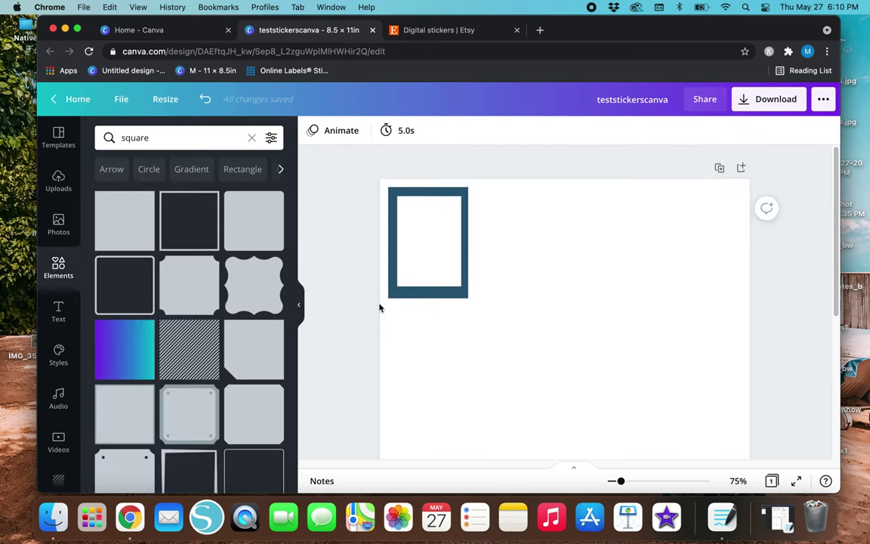
click(421, 239)
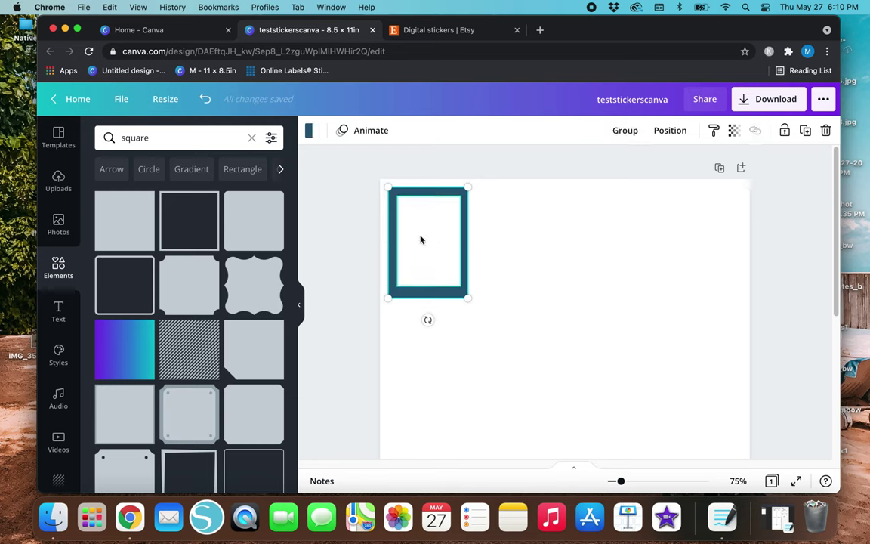
click(423, 348)
drag(428, 368, 491, 182)
click(334, 351)
click(388, 298)
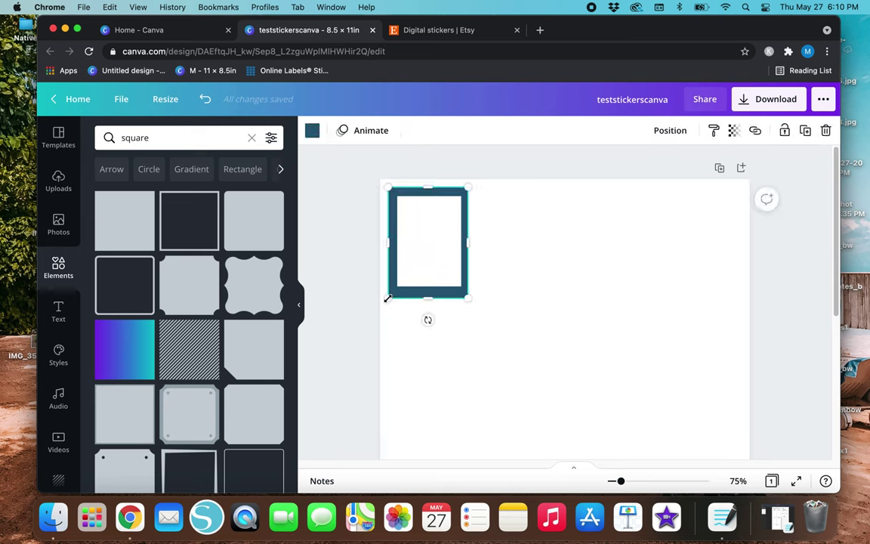
shift+click(427, 246)
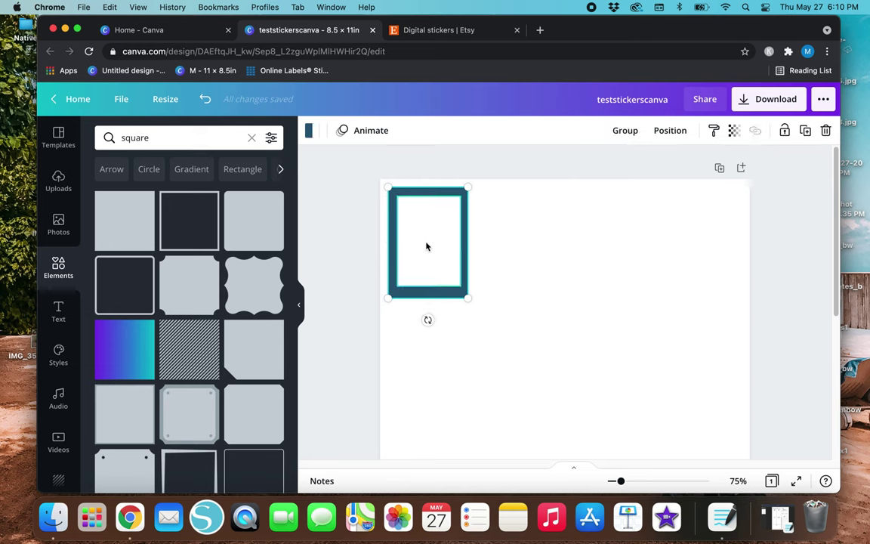
click(670, 131)
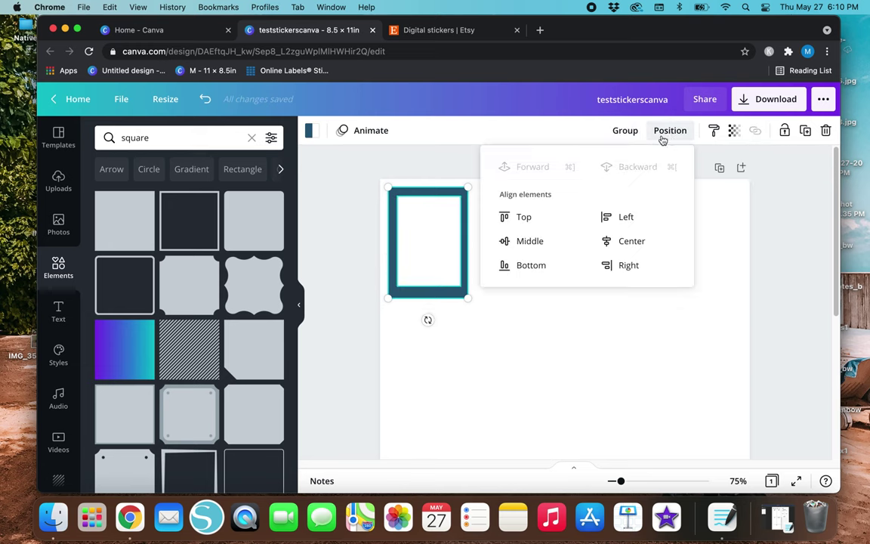
click(624, 243)
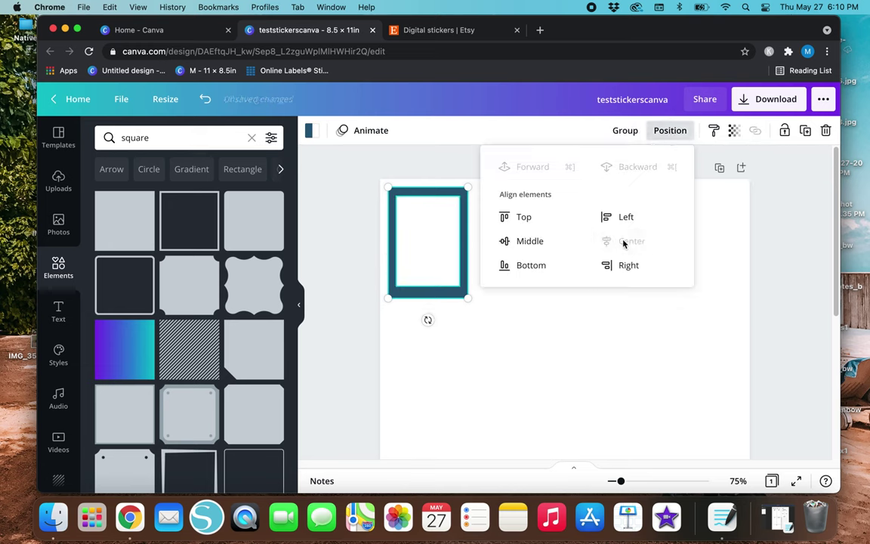
- Lengthen the white rectangle slightly to even out the border, and align both rectangles to the middle
click(456, 332)
click(437, 276)
drag(429, 287, 428, 290)
click(552, 306)
drag(464, 328, 427, 253)
click(669, 129)
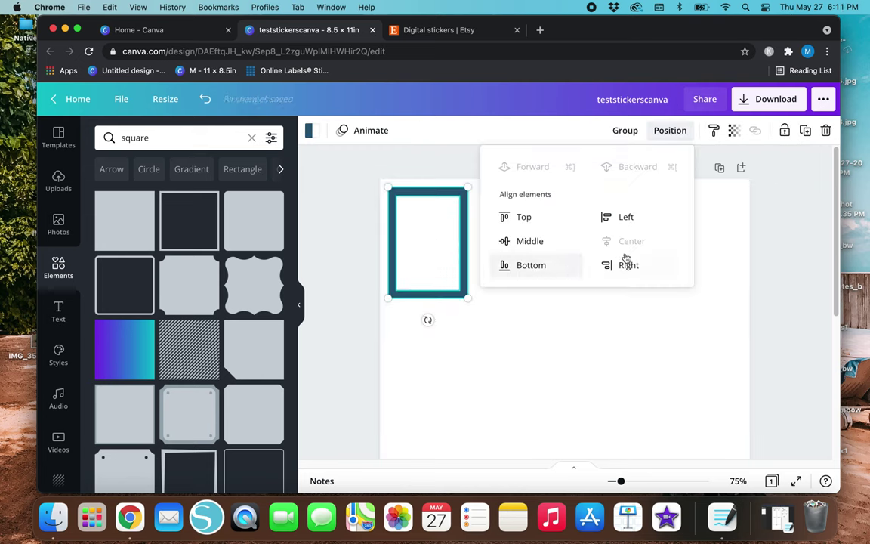
click(529, 240)
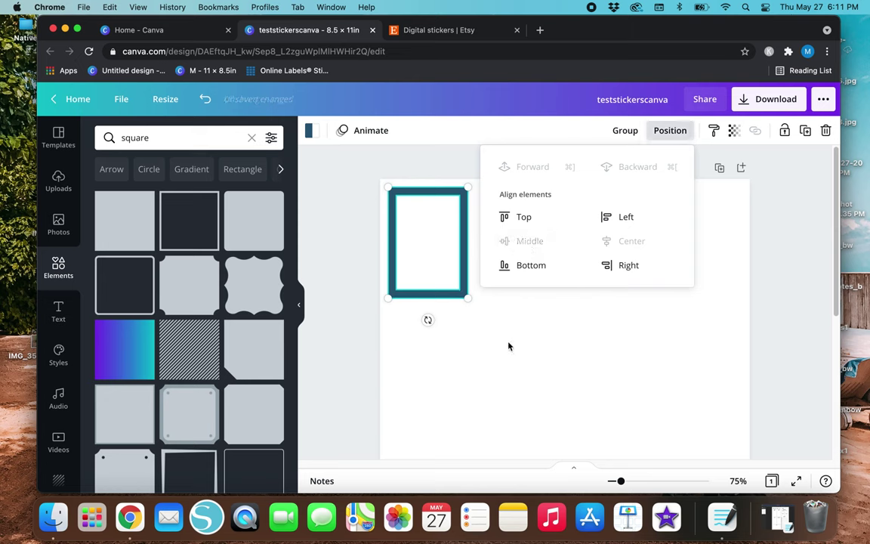
click(509, 346)
- Set the inner white rectangle's transparency to 90
click(422, 260)
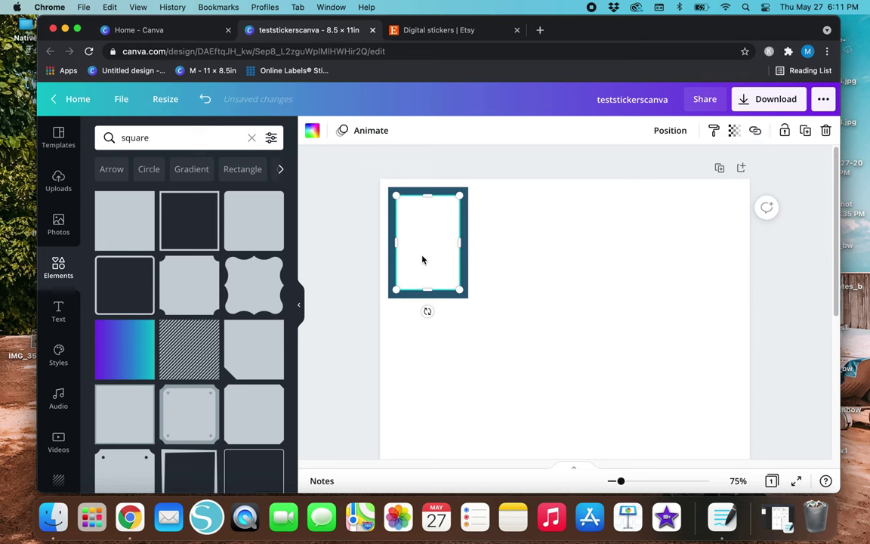
click(517, 294)
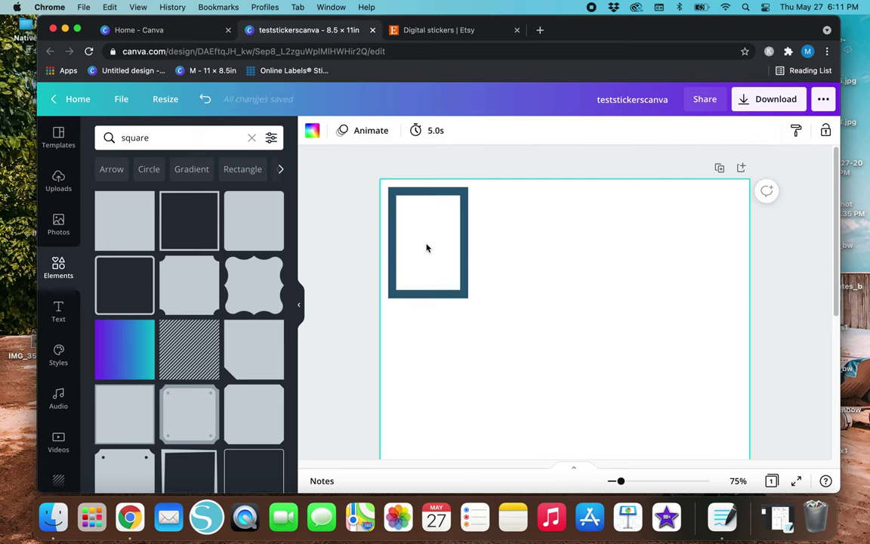
click(427, 227)
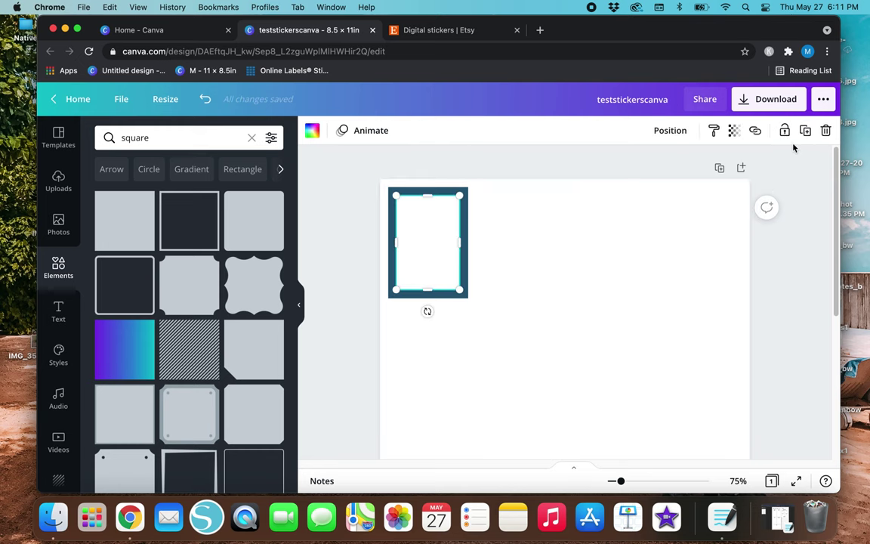
click(734, 132)
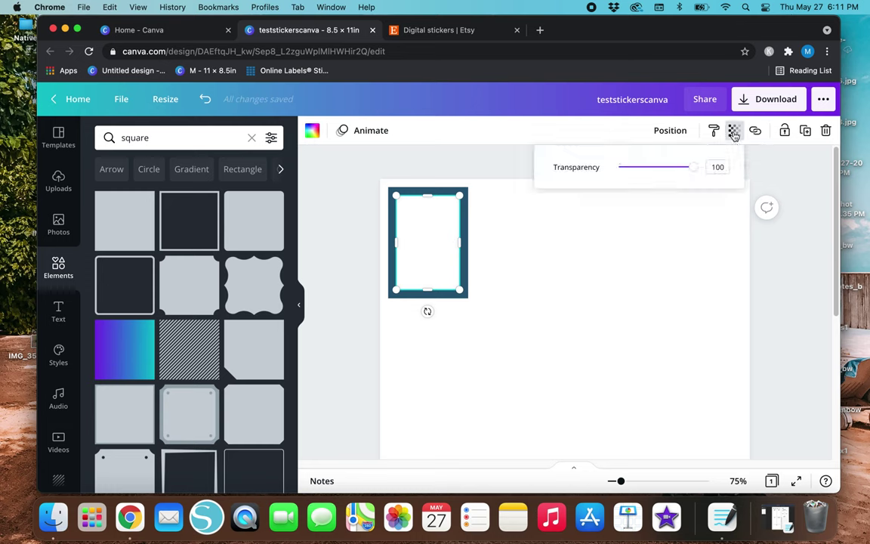
mouse_move(687, 167)
mouse_down()
mouse_move(582, 166)
mouse_move(769, 167)
mouse_move(618, 164)
mouse_move(687, 167)
mouse_up()
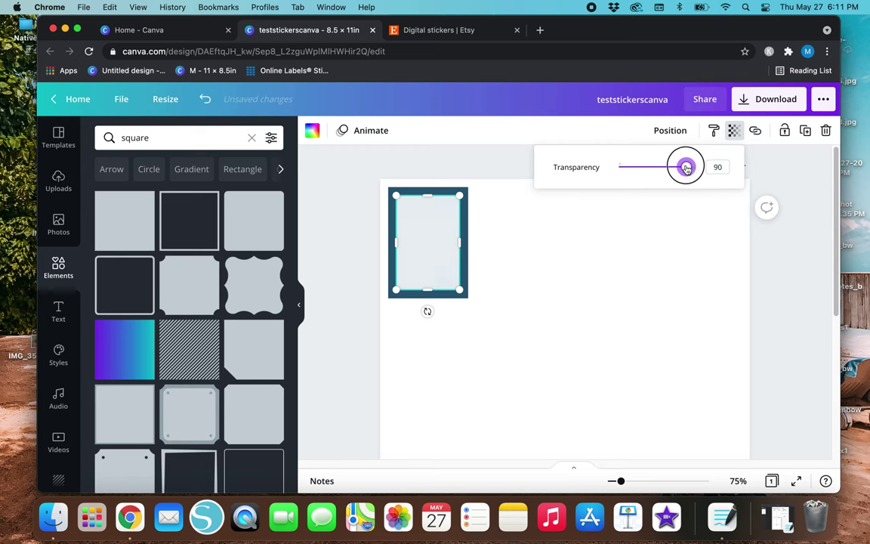
click(476, 154)
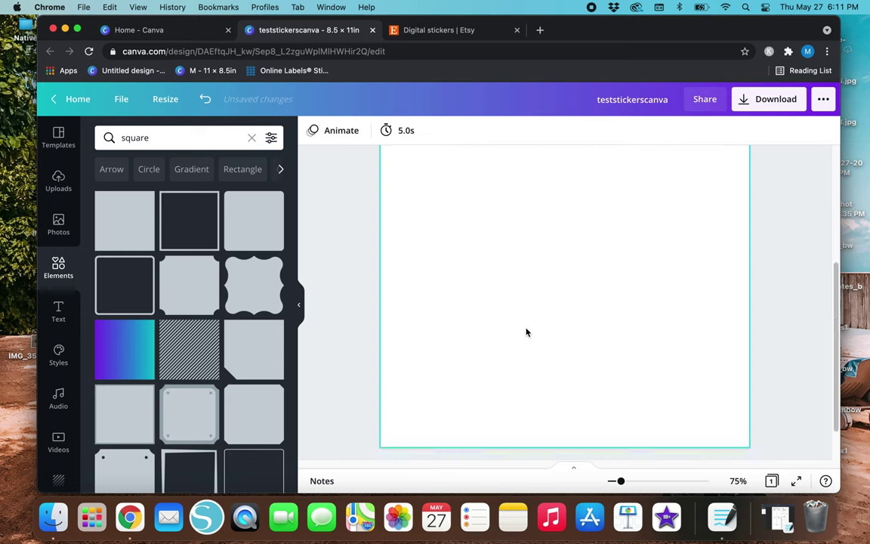
- Duplicate both rectangles of the blue box and place the copy beside the original with a small gap
click(410, 225)
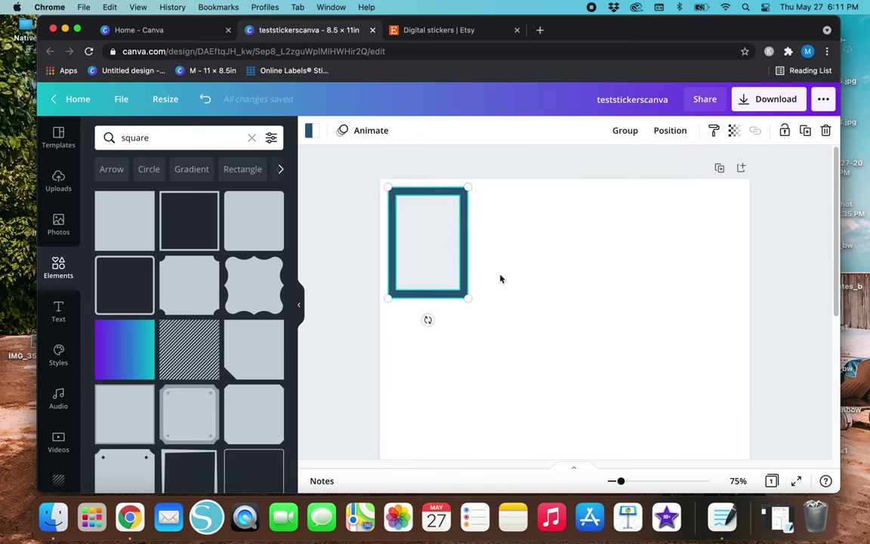
key(super+d)
drag(428, 266, 506, 249)
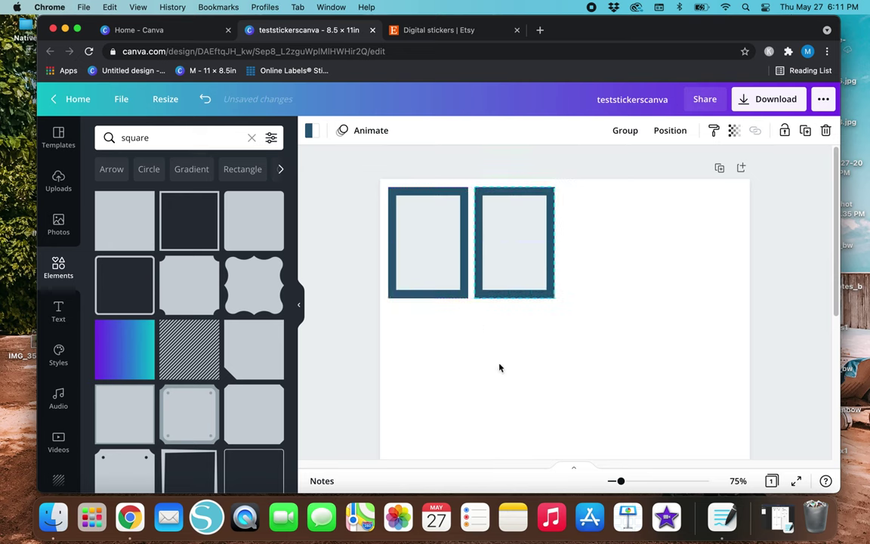
click(495, 369)
- Recolor the outer rectangle of the copied box coral pink from the MDDC Palette
click(536, 297)
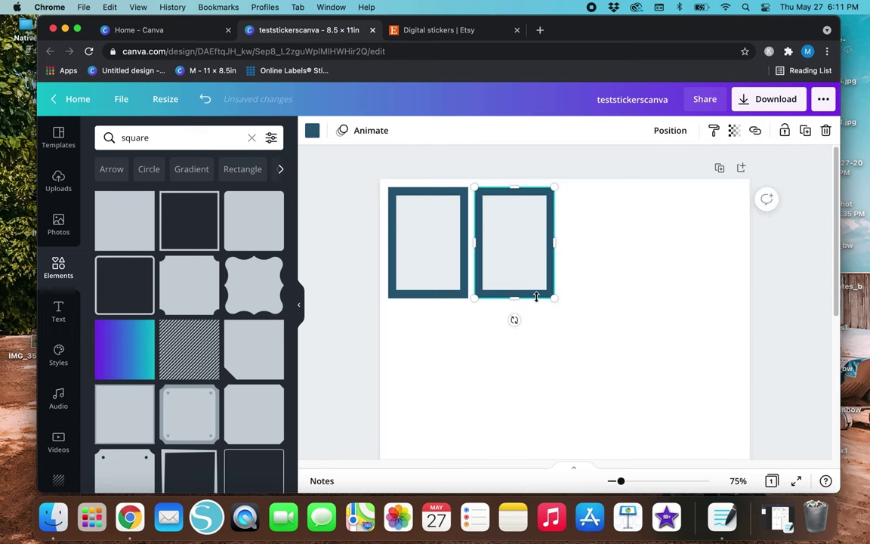
click(312, 130)
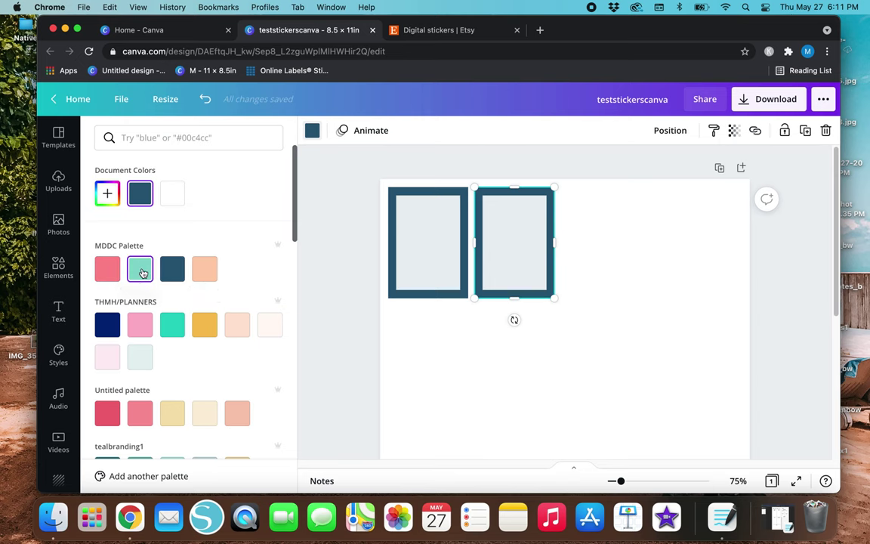
click(107, 268)
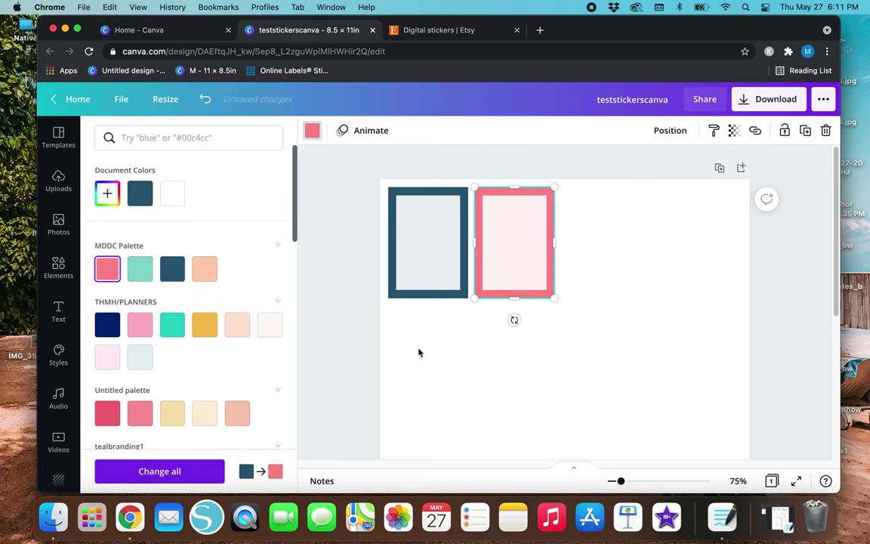
key(Escape)
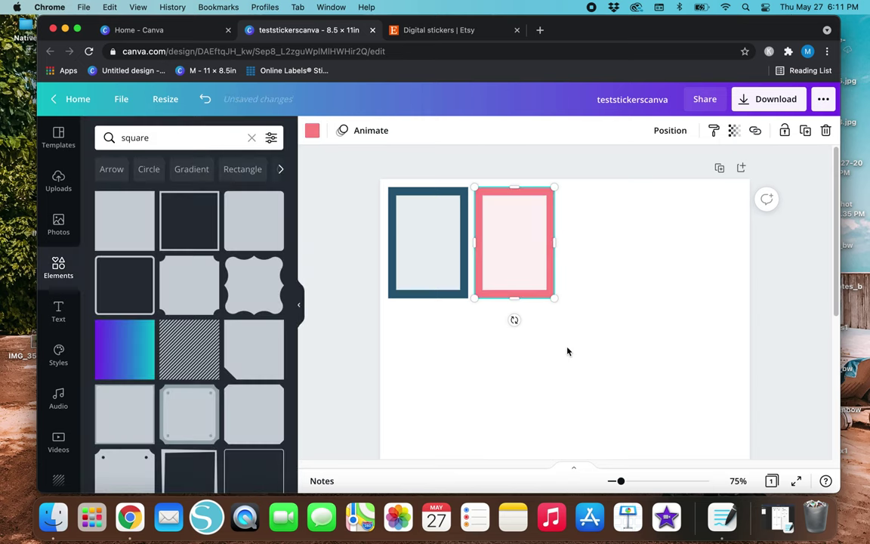
- Duplicate the blue and coral pink boxes together and place the copies beside the originals in the same row
key(super+d)
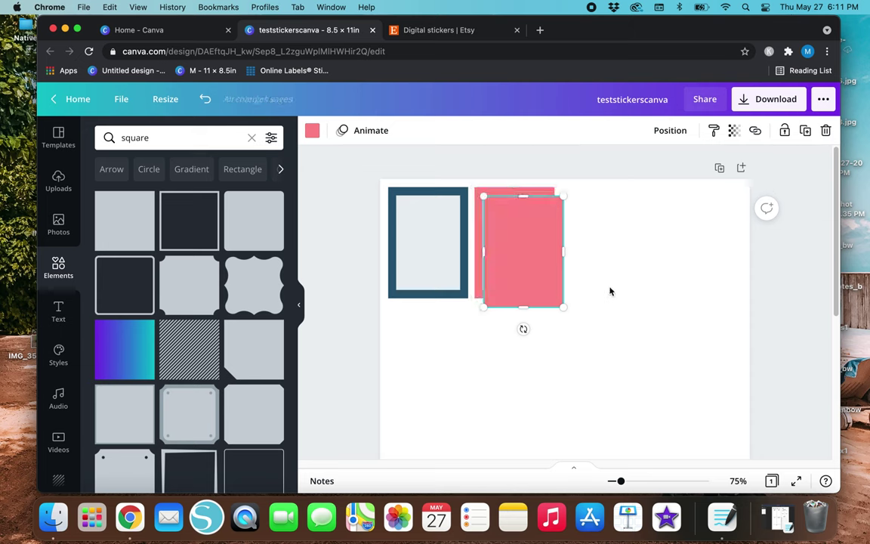
key(BackSpace)
drag(593, 283, 421, 258)
key(super+d)
drag(499, 281, 676, 266)
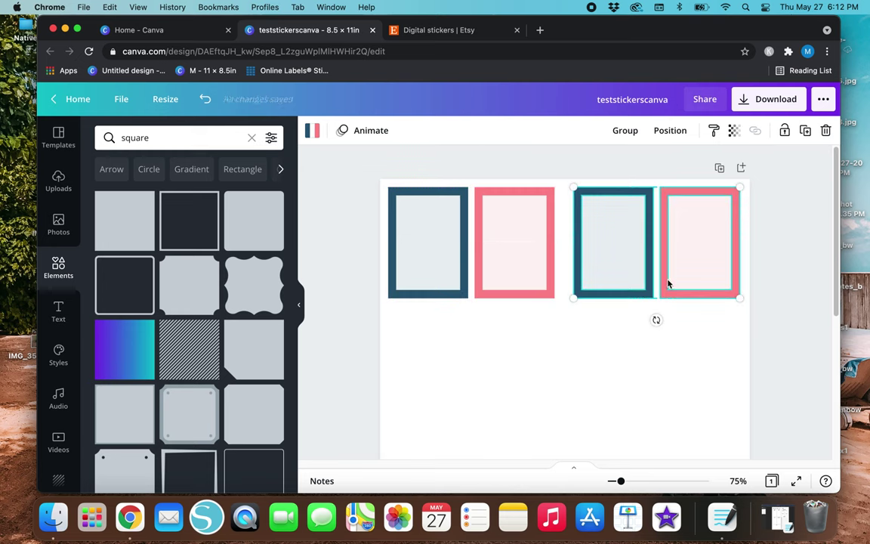
- Recolor the outer rectangle of the third box mint green from the MDDC Palette
click(594, 325)
drag(639, 347, 597, 250)
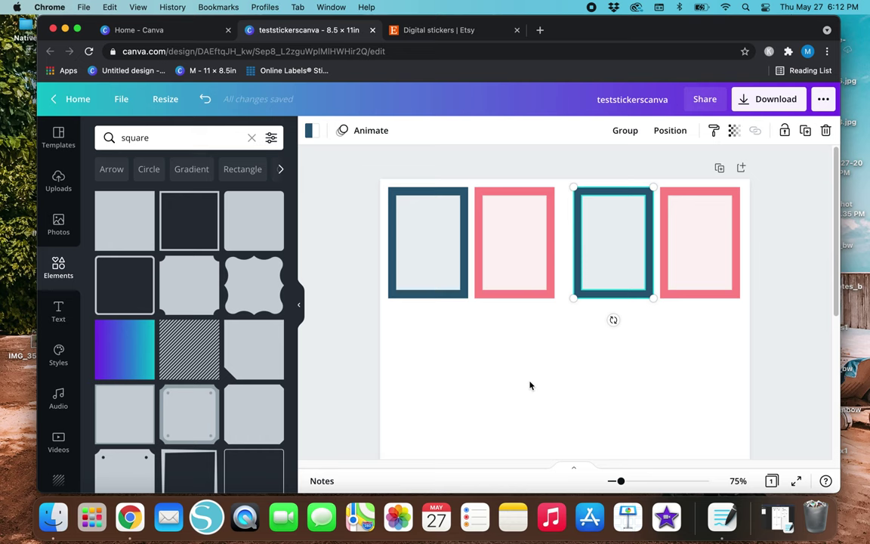
click(477, 334)
click(612, 293)
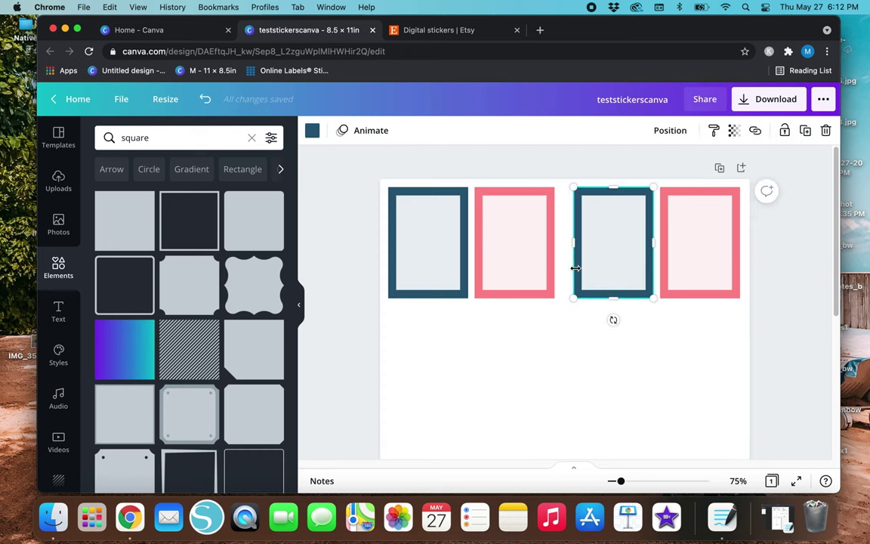
click(310, 132)
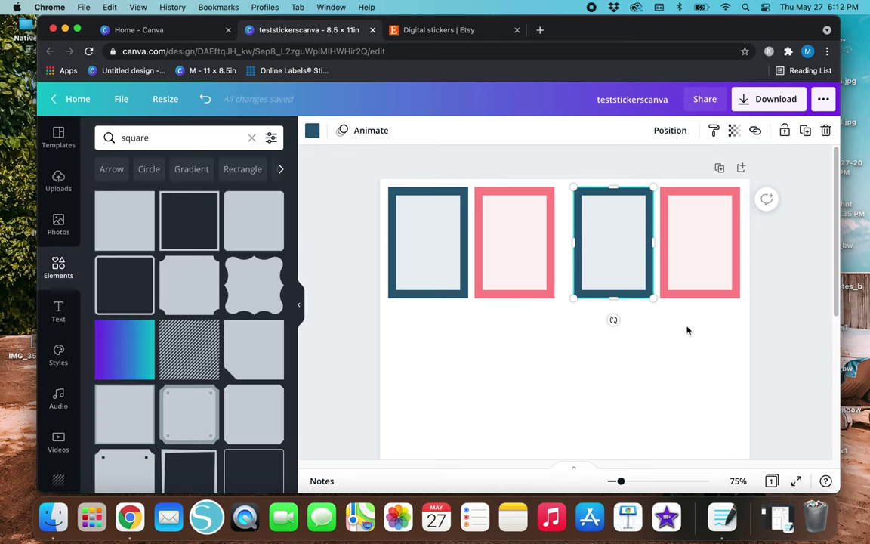
click(685, 337)
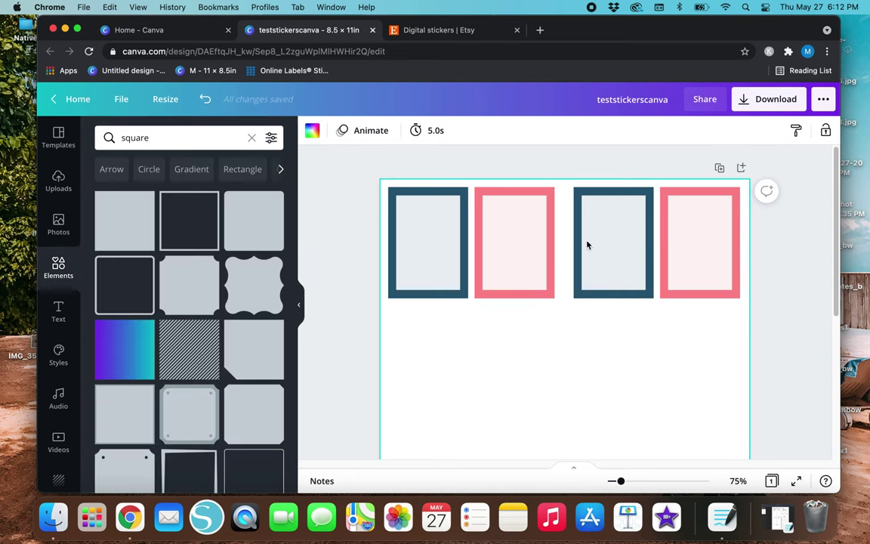
click(597, 297)
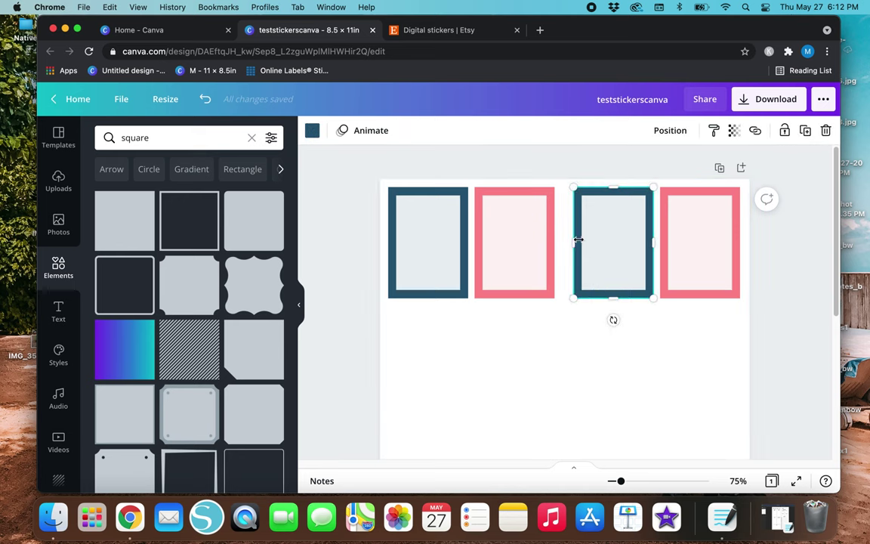
click(312, 130)
click(136, 277)
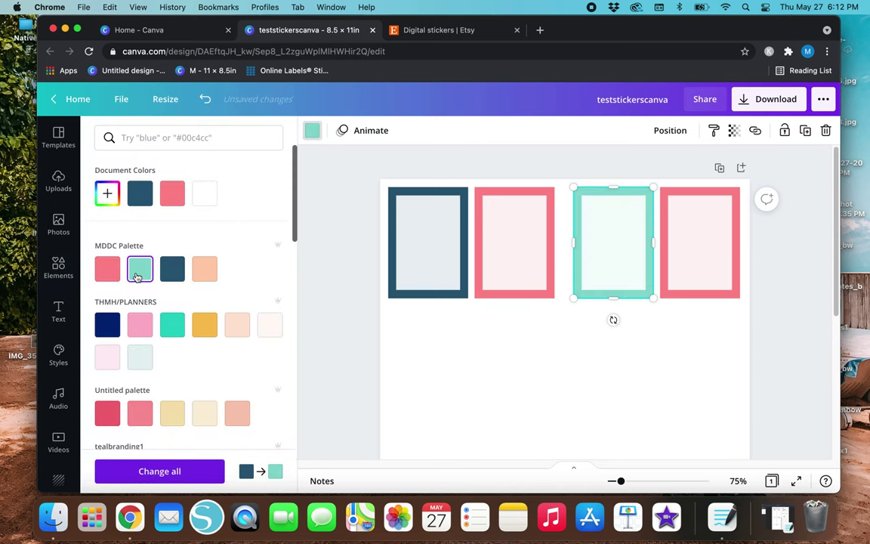
click(701, 334)
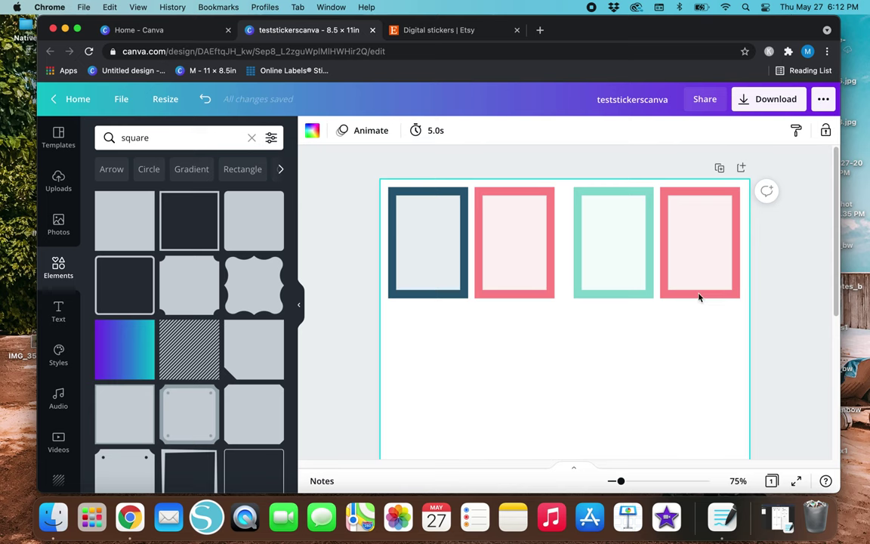
- Recolor the outer rectangle of the fourth box peach from the MDDC Palette
click(699, 297)
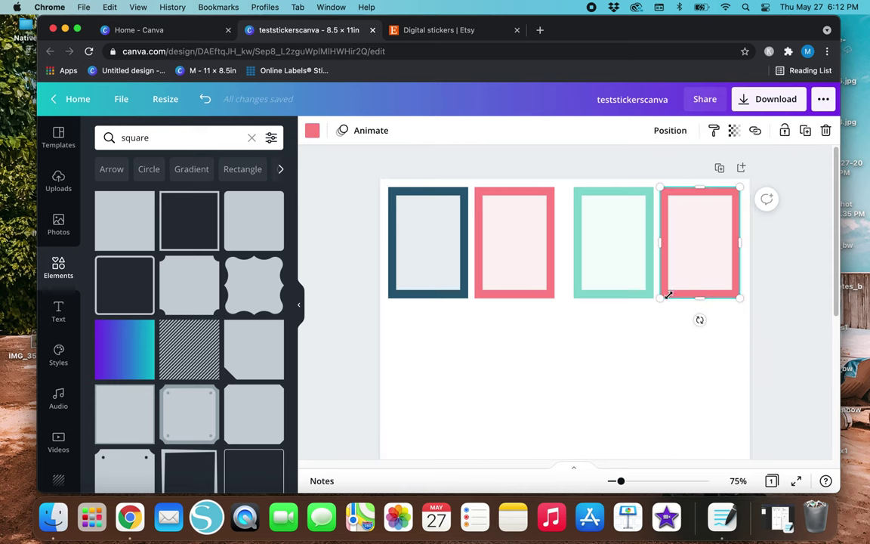
click(311, 130)
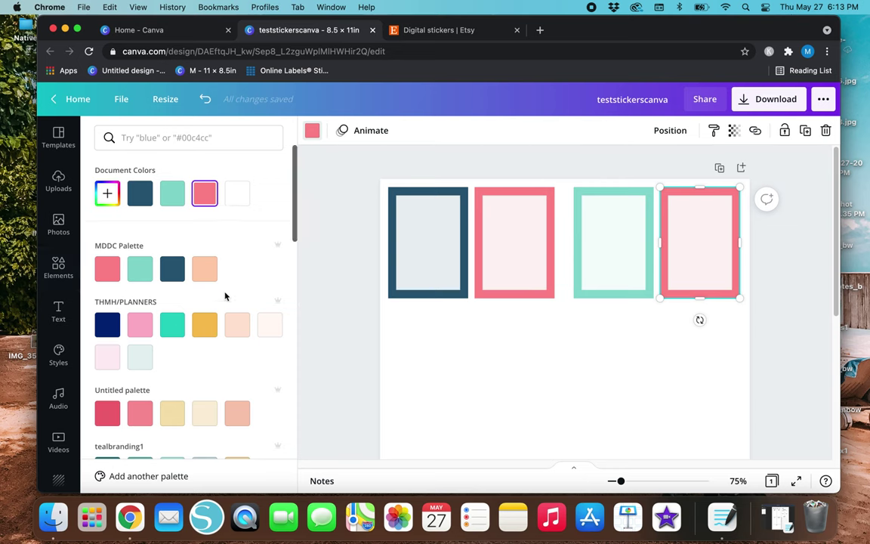
click(206, 269)
click(489, 373)
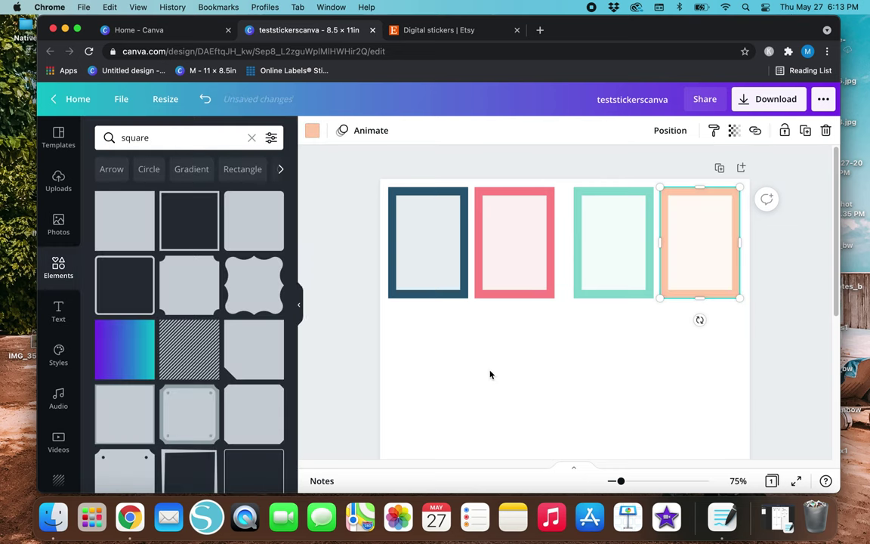
- Group the outer and inner rectangles of each of the four boxes so every box is its own group
drag(442, 371, 421, 225)
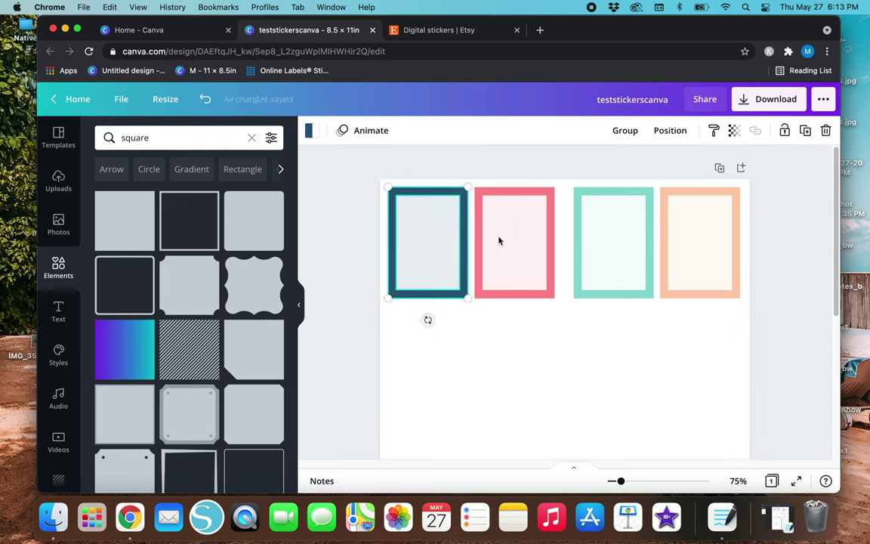
click(454, 367)
drag(447, 356, 423, 273)
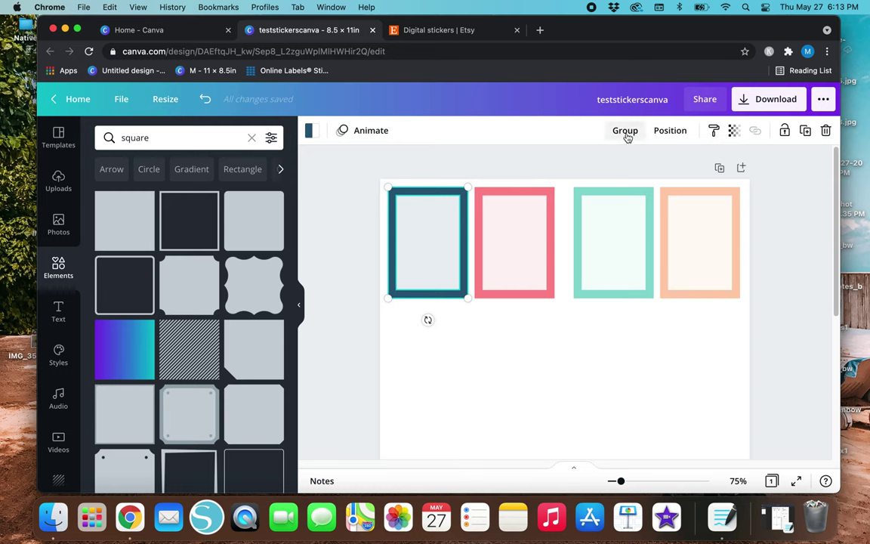
key(super+g)
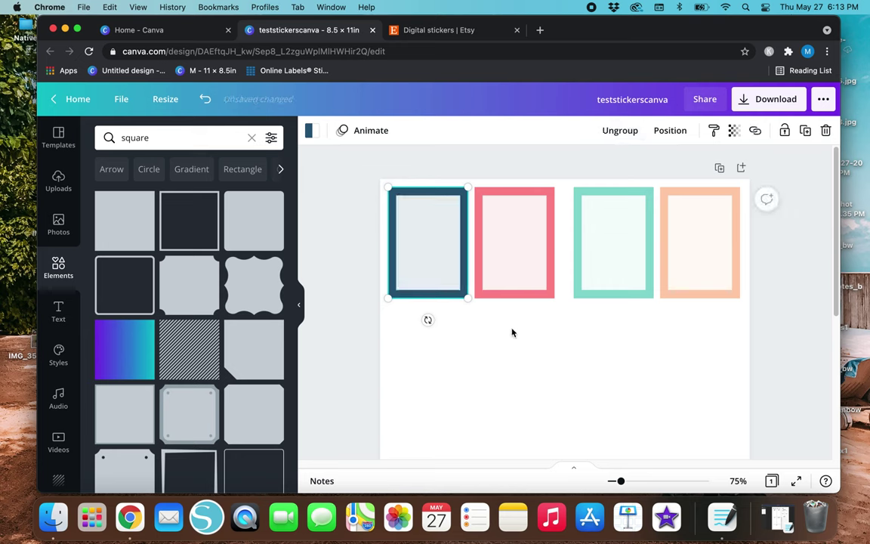
drag(517, 363, 500, 254)
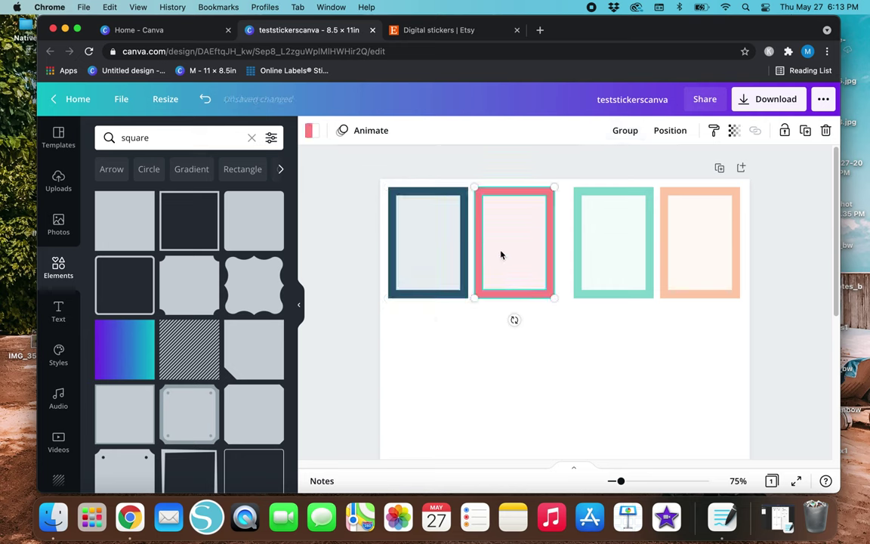
click(604, 229)
key(super+g)
click(690, 247)
key(super+g)
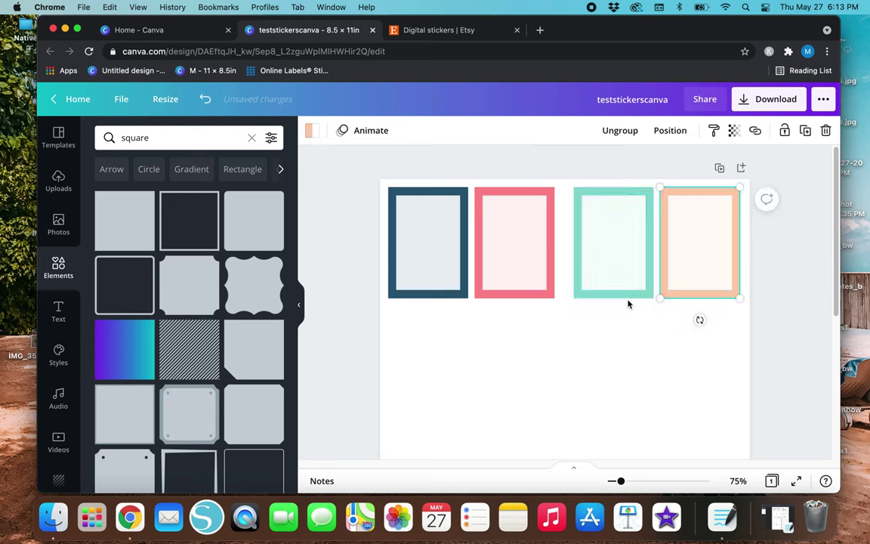
- Space the four grouped boxes evenly in the horizontal direction
click(522, 380)
drag(419, 381, 691, 227)
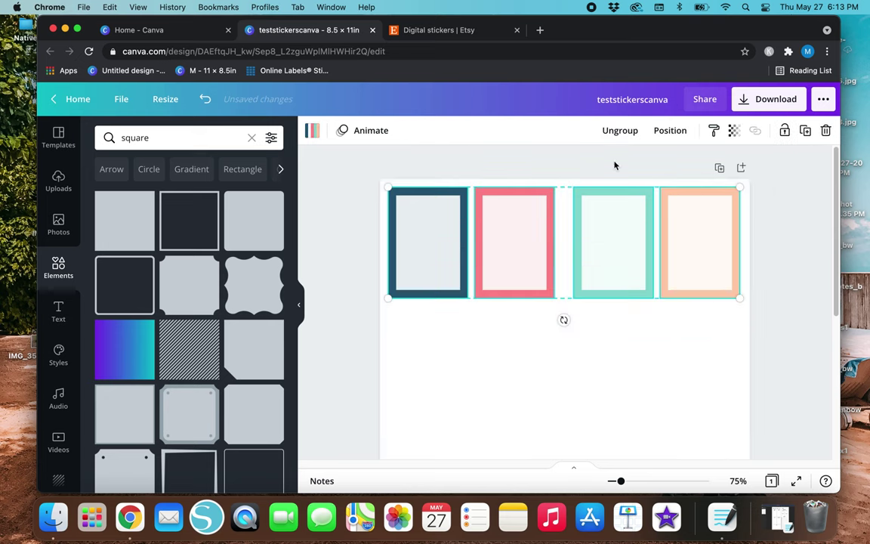
click(674, 133)
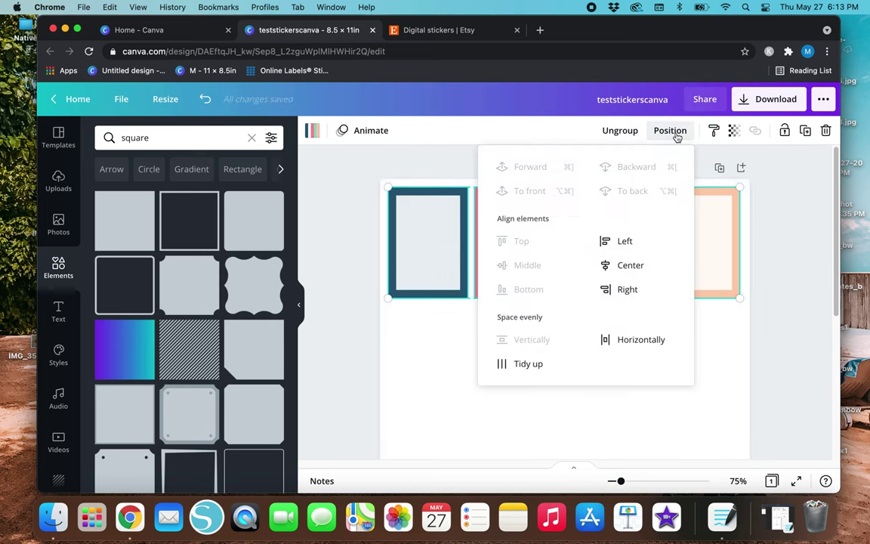
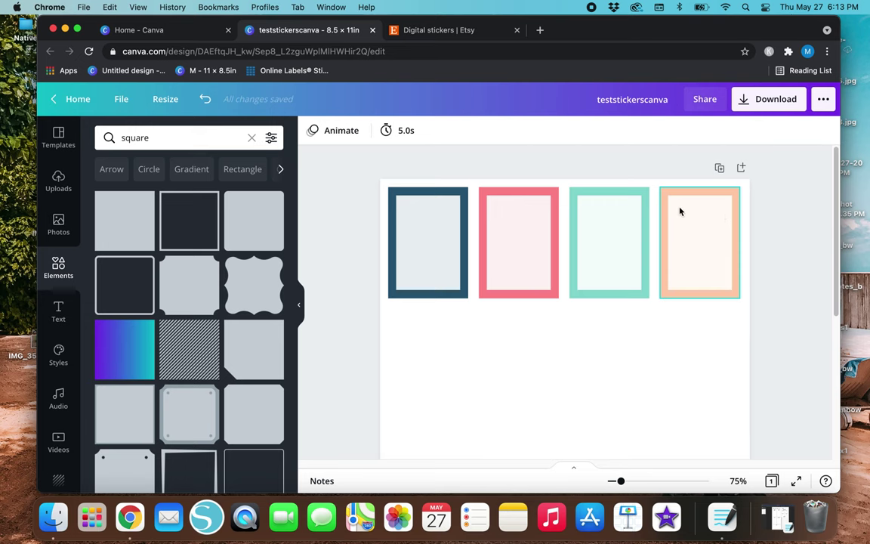
- Look over the whole page to examine the empty space below the row of boxes
scroll(347, 333, down, 1)
scroll(342, 341, down, 3)
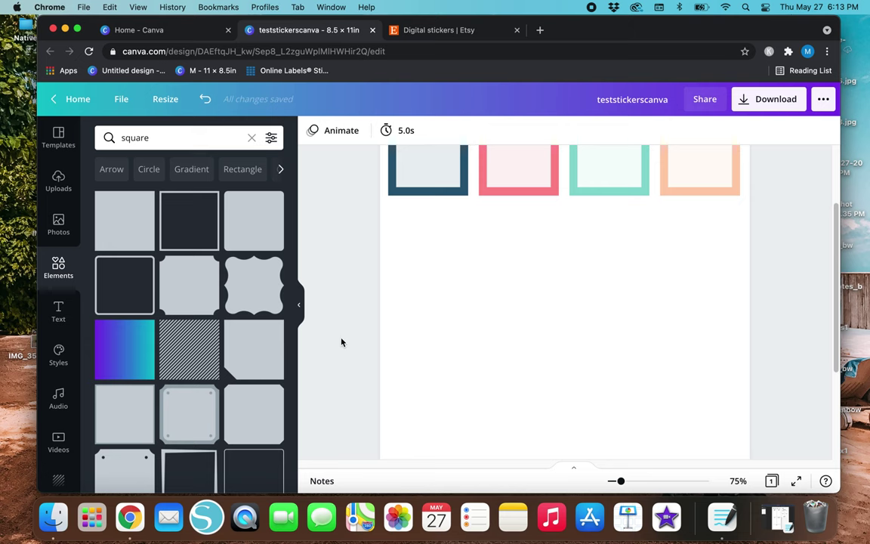
key(super+minus)
scroll(355, 348, down, 1)
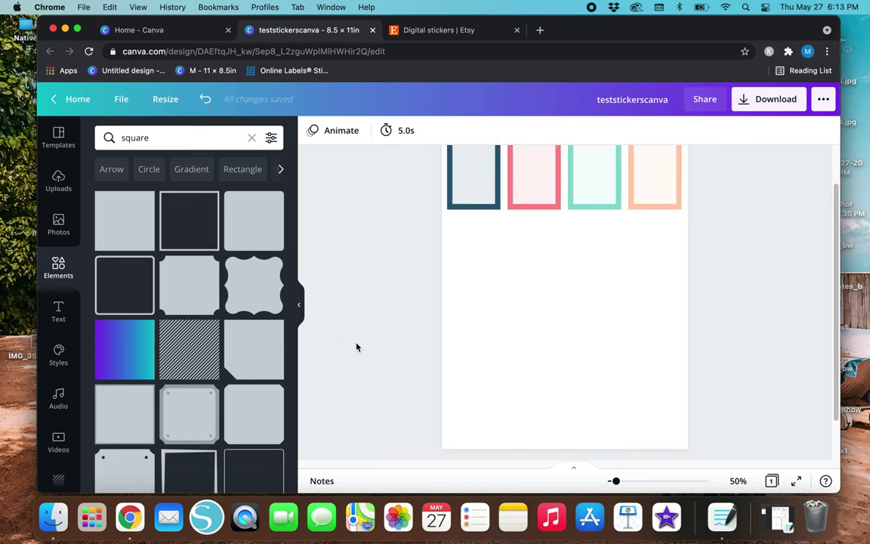
scroll(355, 348, down, 2)
scroll(351, 344, up, 3)
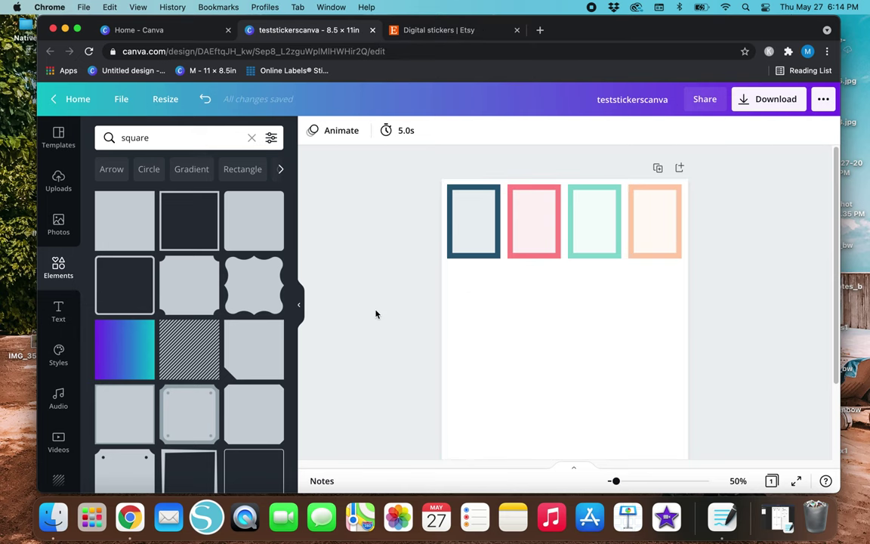
key(super+equal)
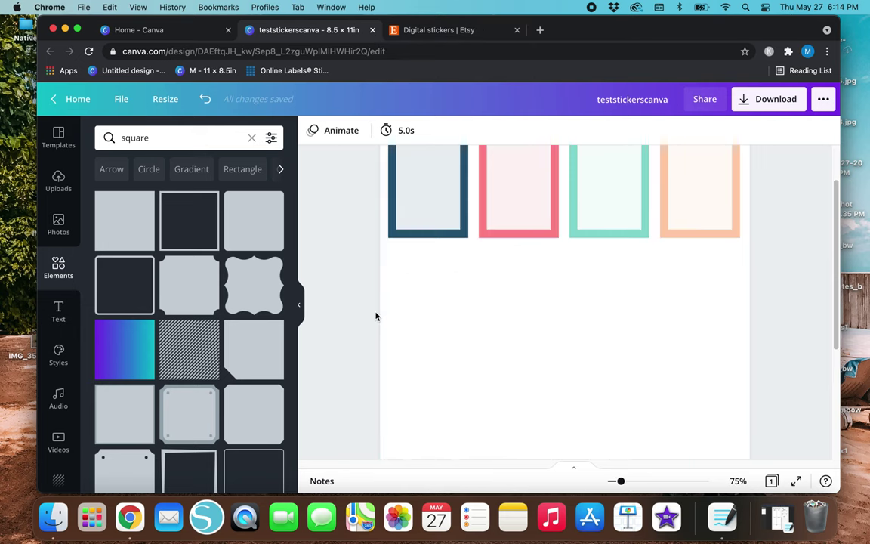
scroll(338, 309, up, 2)
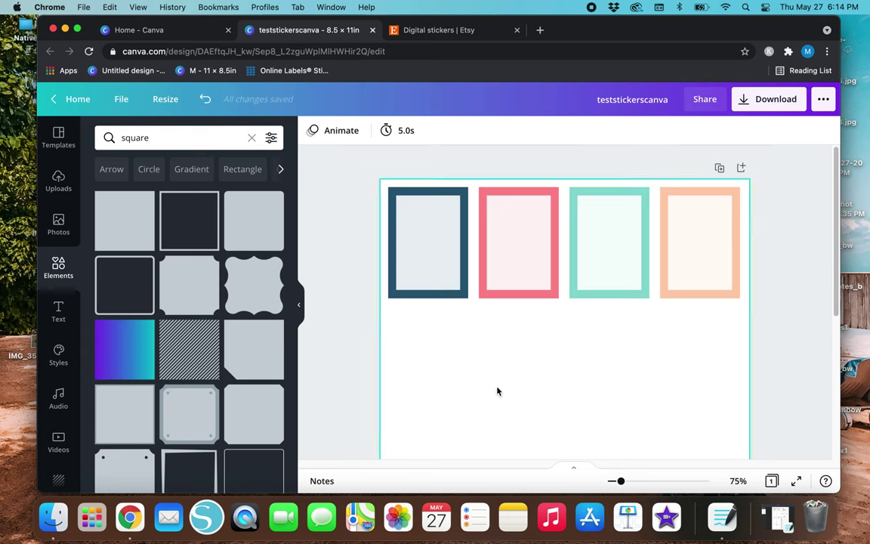
- Duplicate the blue box and place the copy directly below the original with a small gap
scroll(463, 377, down, 2)
scroll(463, 376, up, 2)
scroll(527, 373, down, 2)
click(434, 211)
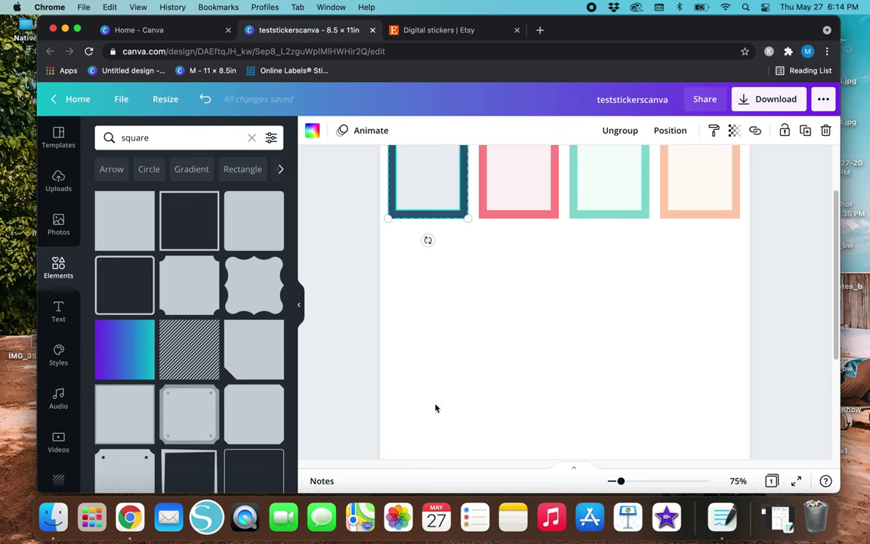
drag(435, 191, 433, 306)
click(433, 314)
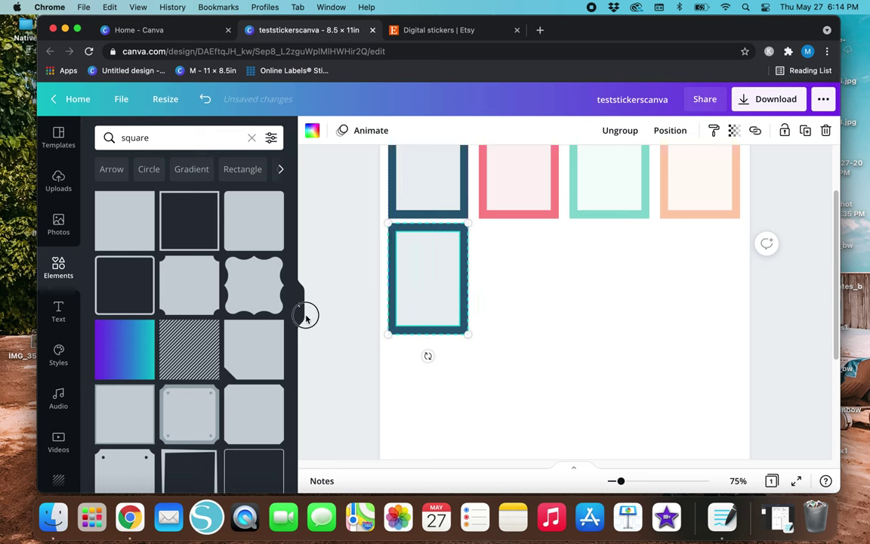
- Ungroup the lower blue box and delete its inner white rectangle, leaving a solid blue rectangle
click(432, 376)
click(425, 278)
click(620, 134)
click(518, 383)
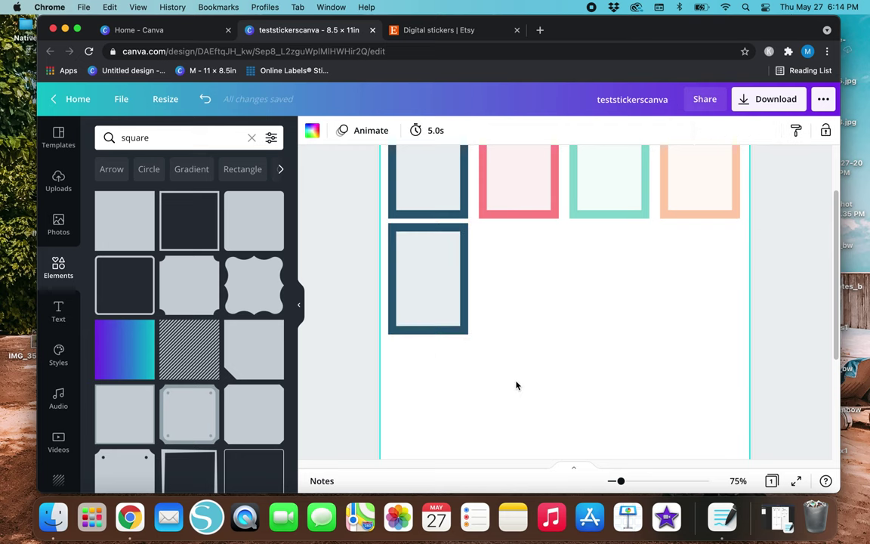
click(428, 283)
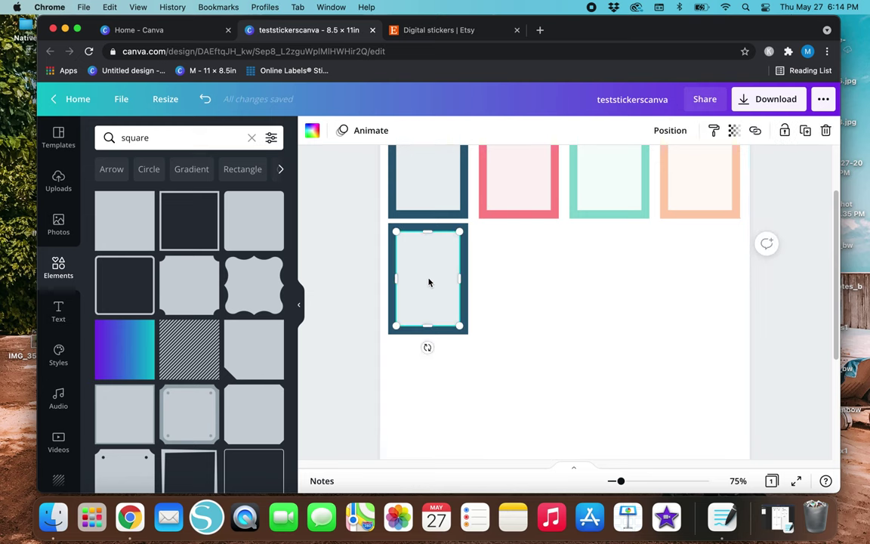
key(Delete)
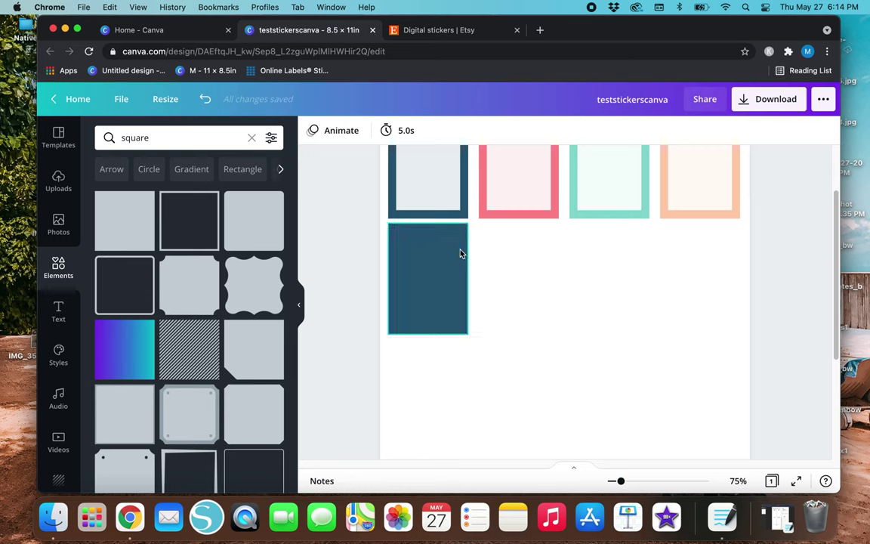
click(116, 225)
drag(574, 353, 575, 321)
key(Delete)
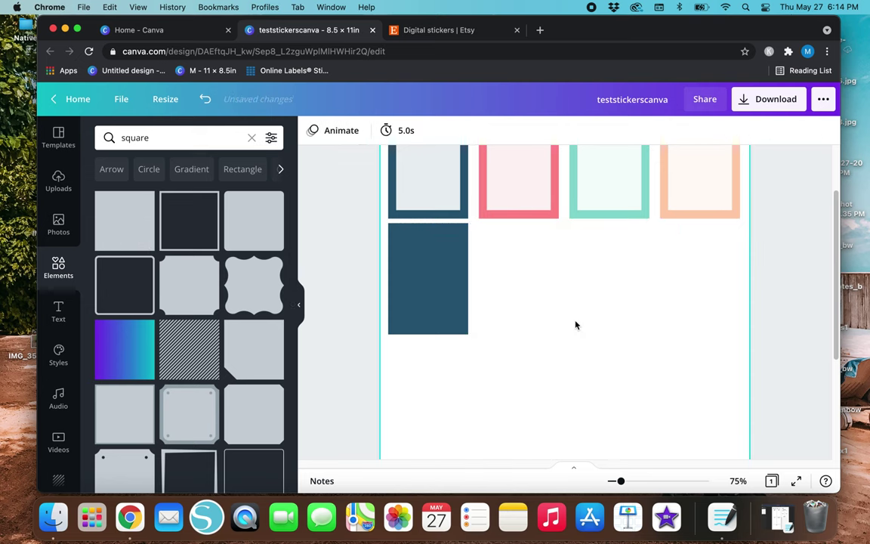
- Duplicate the solid blue rectangle below the pink box and shorten the copy to a strip about one sixth of its height
click(437, 279)
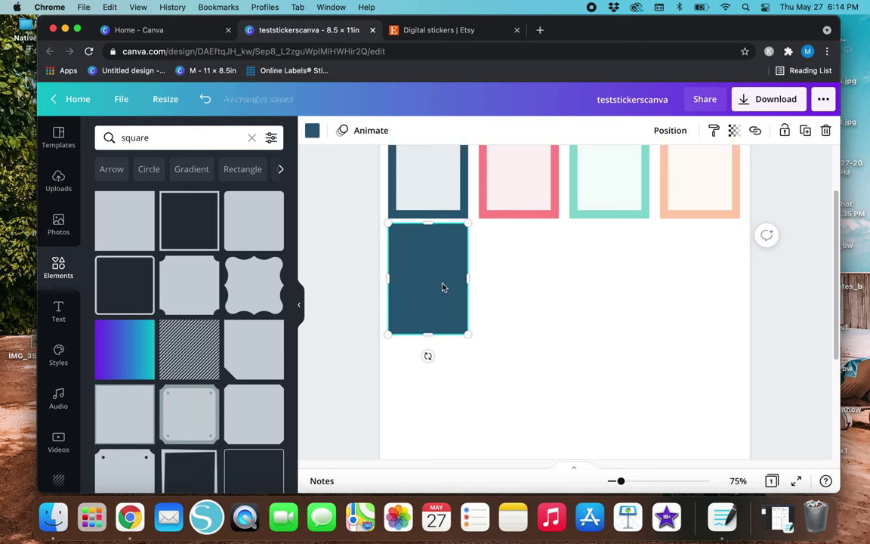
drag(432, 302, 514, 293)
drag(518, 334, 517, 242)
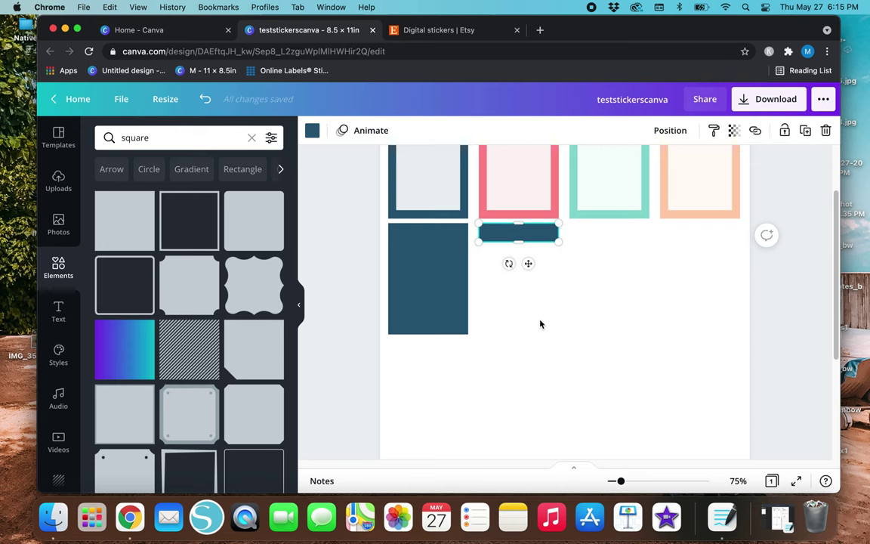
- Make five duplicates of the thin blue strip
key(super+d)
key(super+d)
key(super+d)
key(super+d)
key(super+d)
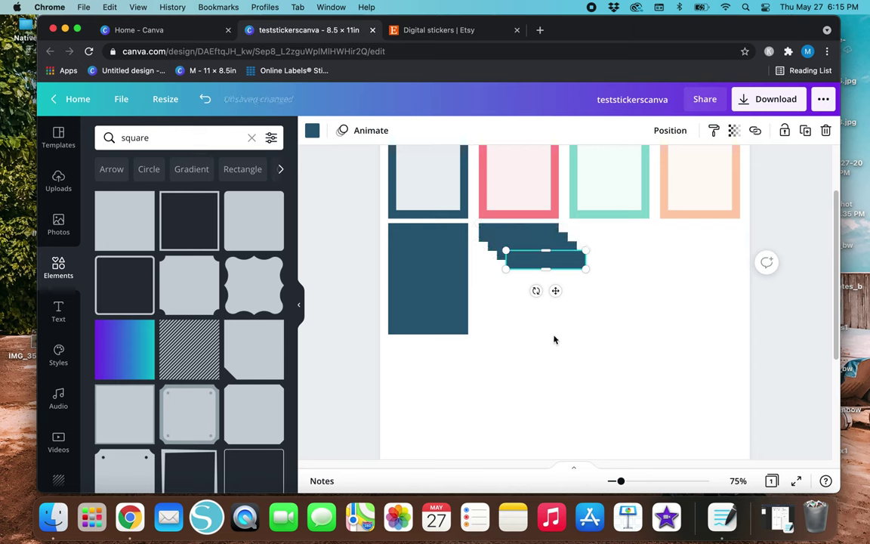
- Spread the overlapping blue strip copies apart and stack one flush beneath the top strip
drag(572, 307, 529, 377)
drag(556, 269, 625, 306)
mouse_move(532, 255)
mouse_down()
mouse_move(621, 264)
mouse_move(529, 255)
mouse_up()
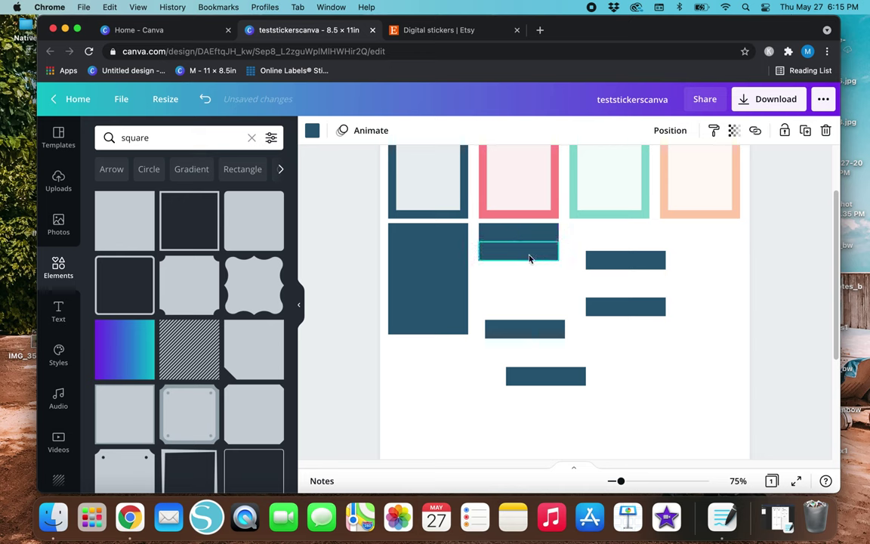
- Set the second strip's transparency to 90
click(734, 133)
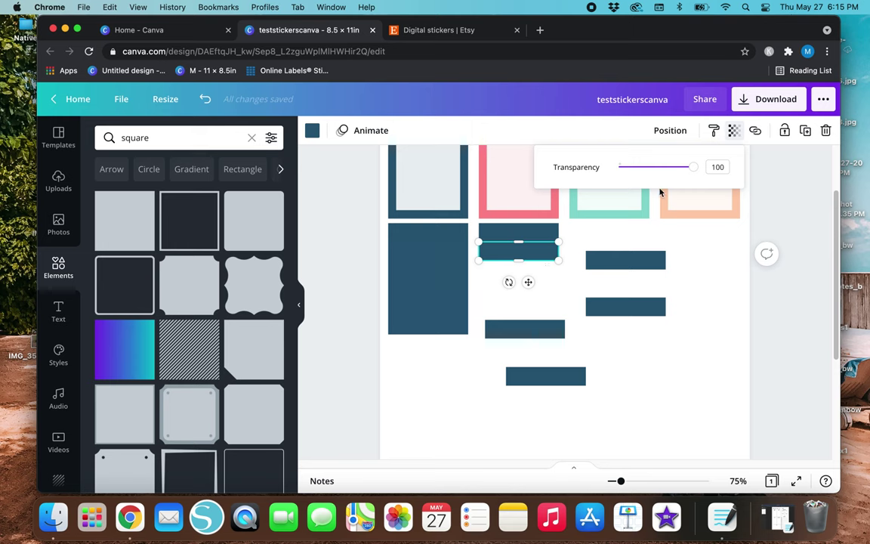
click(718, 166)
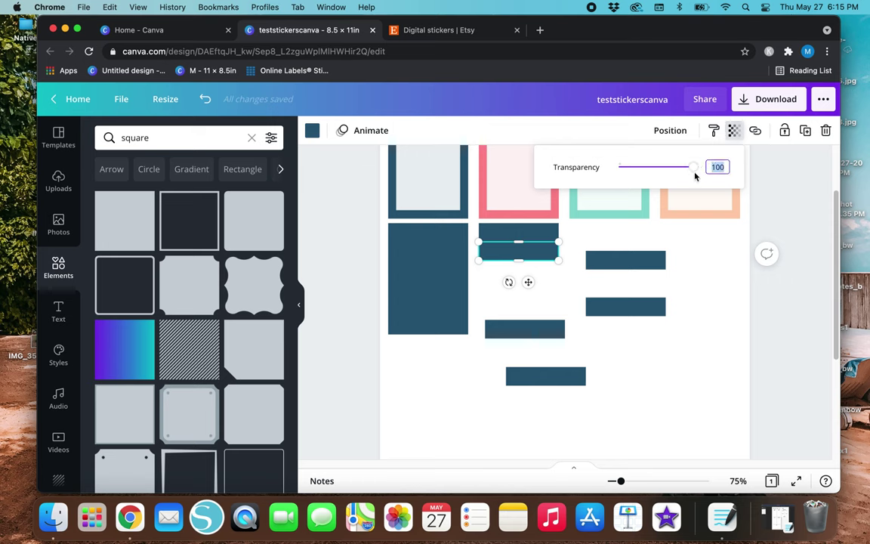
text(90)
key(Return)
click(598, 332)
click(598, 332)
- Stack a third strip flush below the second and set its transparency to 80
drag(626, 269, 517, 275)
click(733, 130)
click(718, 167)
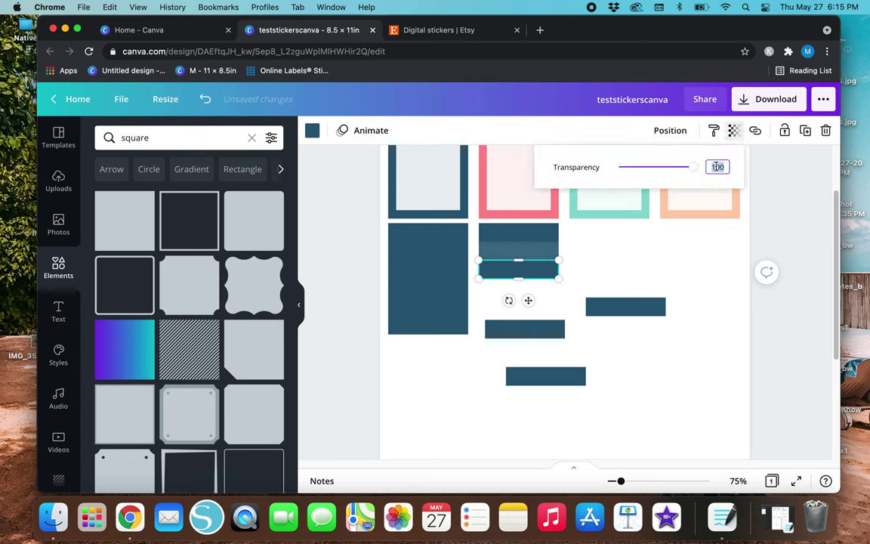
drag(692, 167, 678, 167)
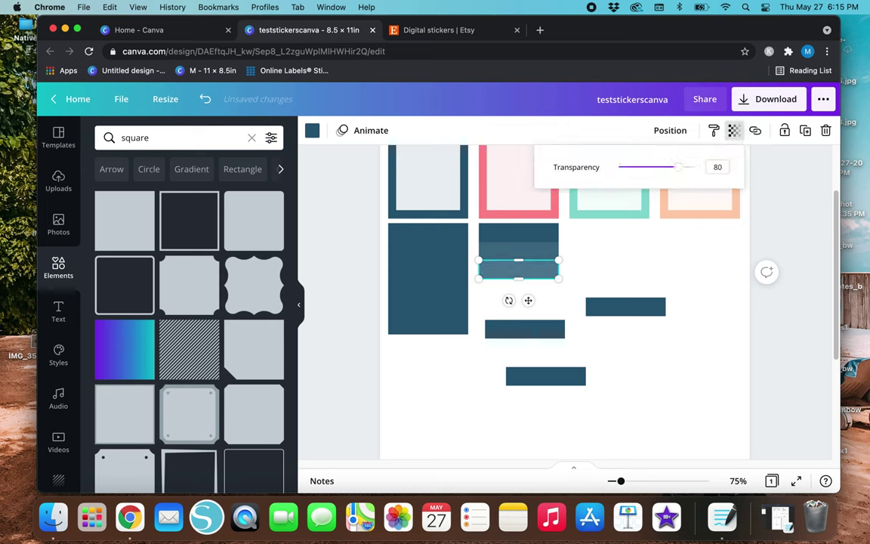
click(647, 343)
- Stack a fourth strip flush below the third and set its transparency to 70
click(618, 306)
drag(618, 306, 518, 284)
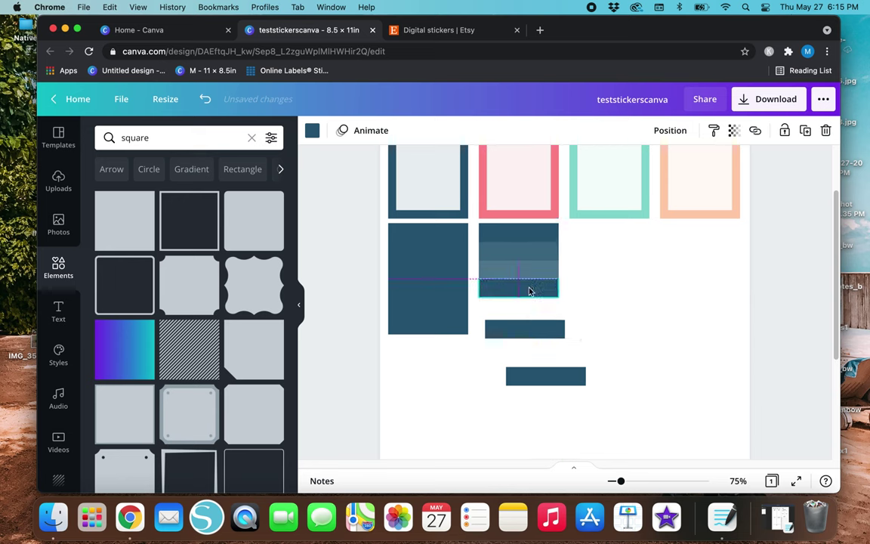
click(735, 132)
text(70)
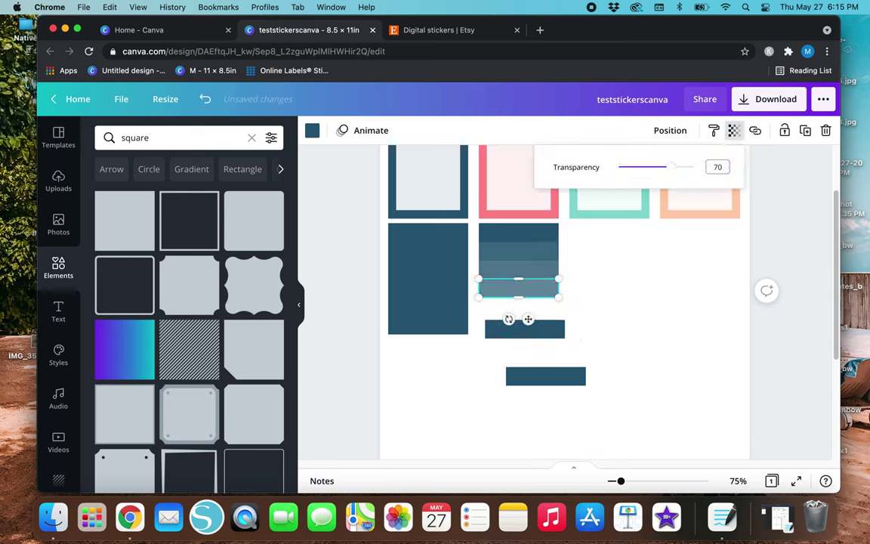
click(664, 313)
- Stack a fifth strip flush below the fourth and set its transparency to 60
drag(558, 332, 536, 296)
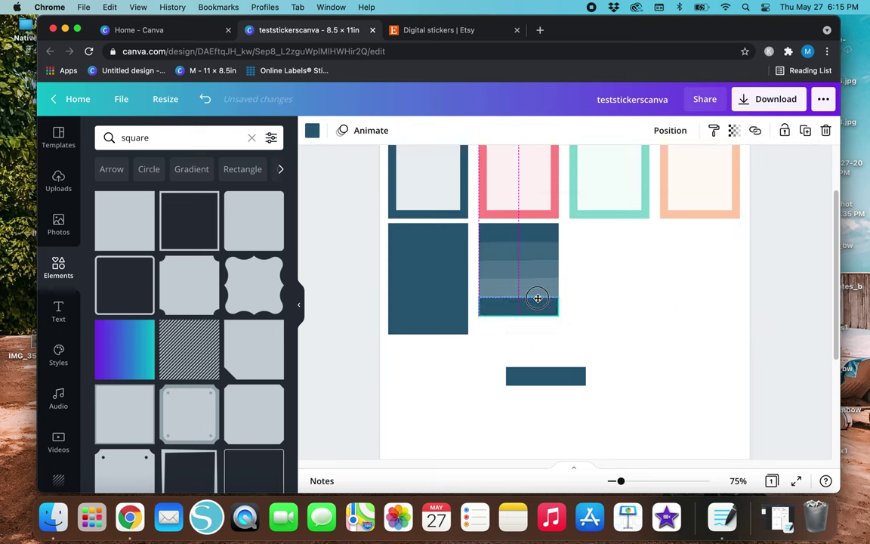
click(734, 130)
click(718, 166)
text(60)
key(Return)
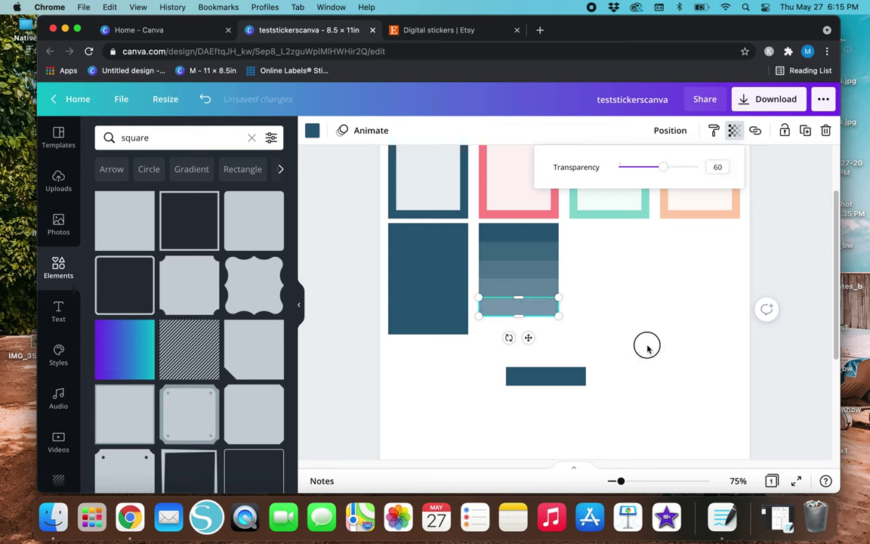
click(609, 372)
- Stack the last strip flush below the fifth and set its transparency to 50
click(553, 385)
drag(534, 376, 521, 328)
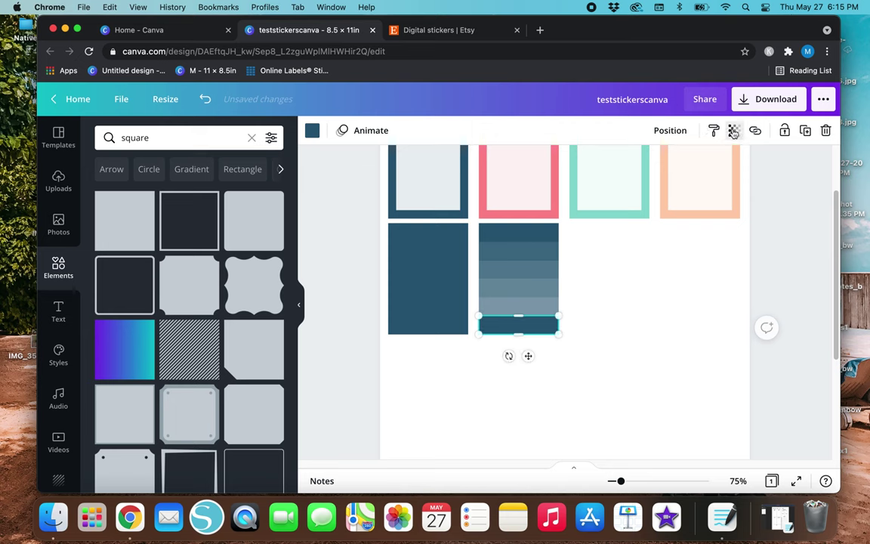
click(734, 130)
click(715, 167)
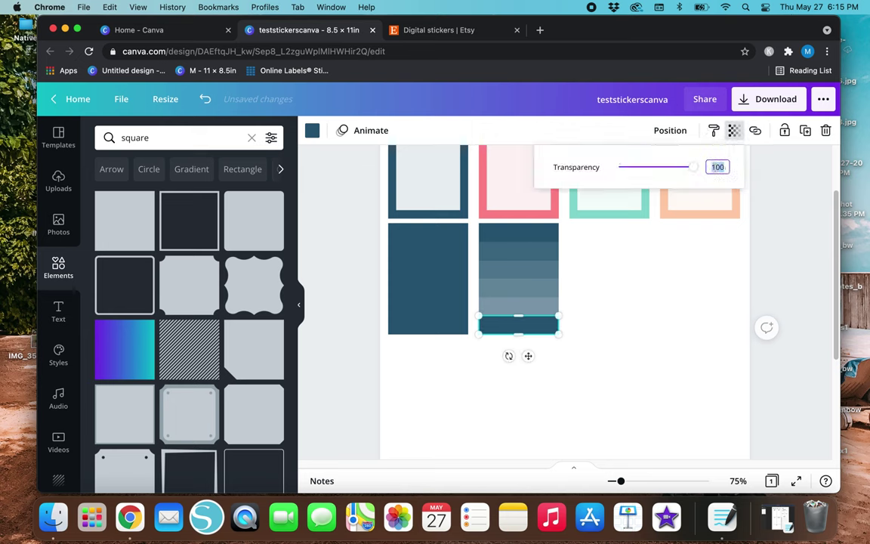
text(50)
click(624, 371)
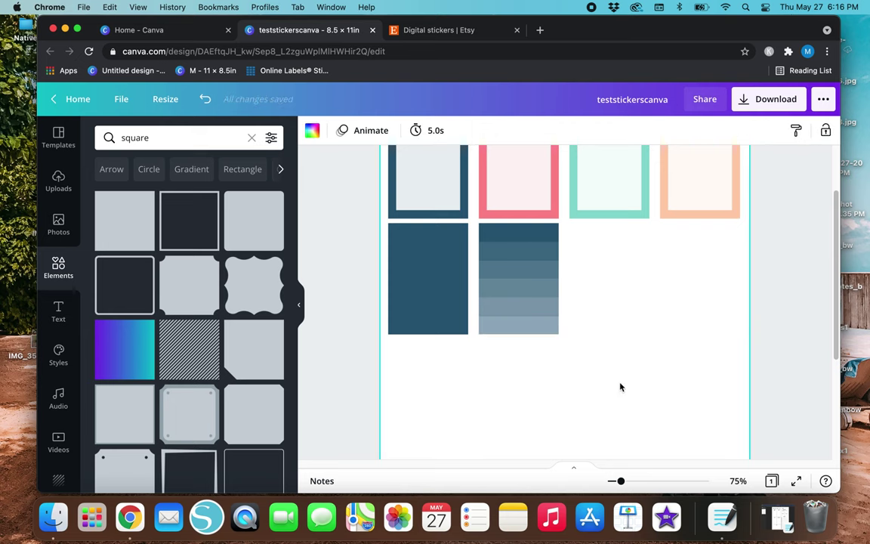
- Align the lowest strip of the stack with the bottom edge of the solid blue rectangle
drag(538, 369, 520, 232)
click(559, 365)
click(508, 334)
drag(507, 334, 509, 330)
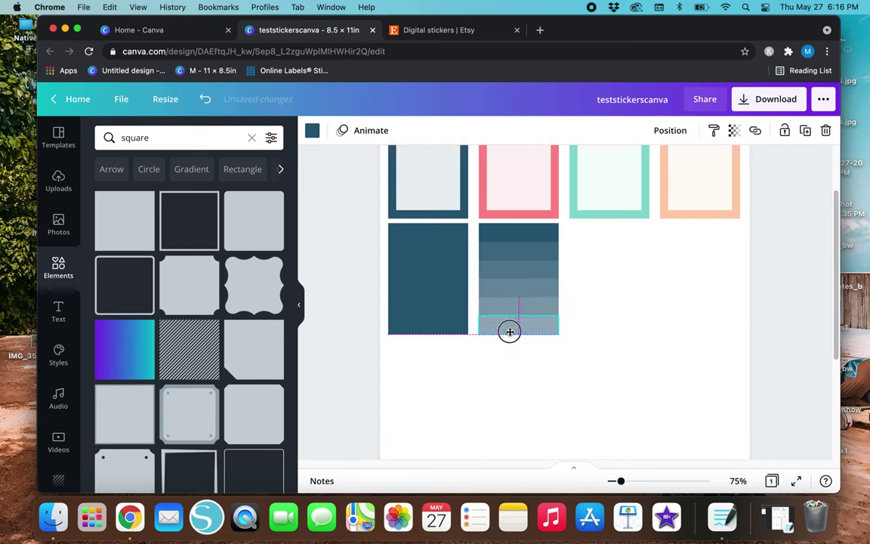
click(456, 374)
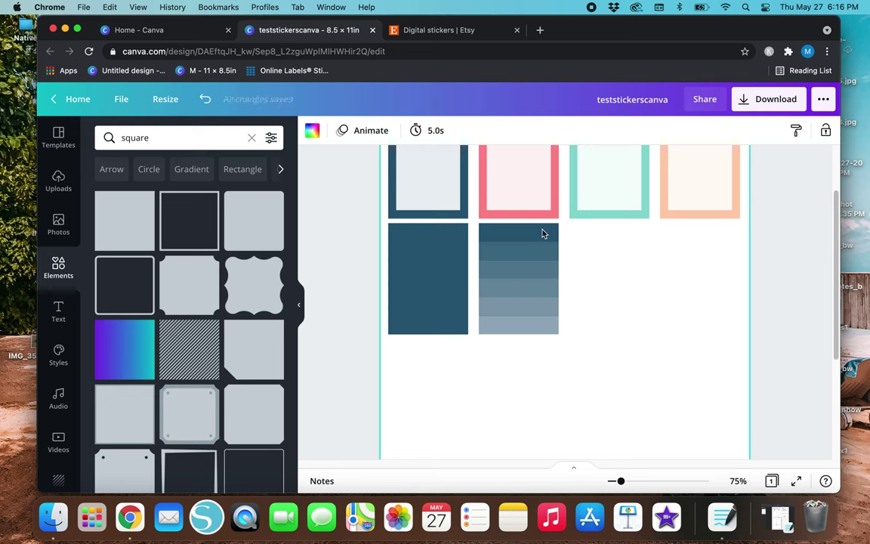
- Select the six strips of the blue stack one by one as a multiple selection and clear it again
click(503, 236)
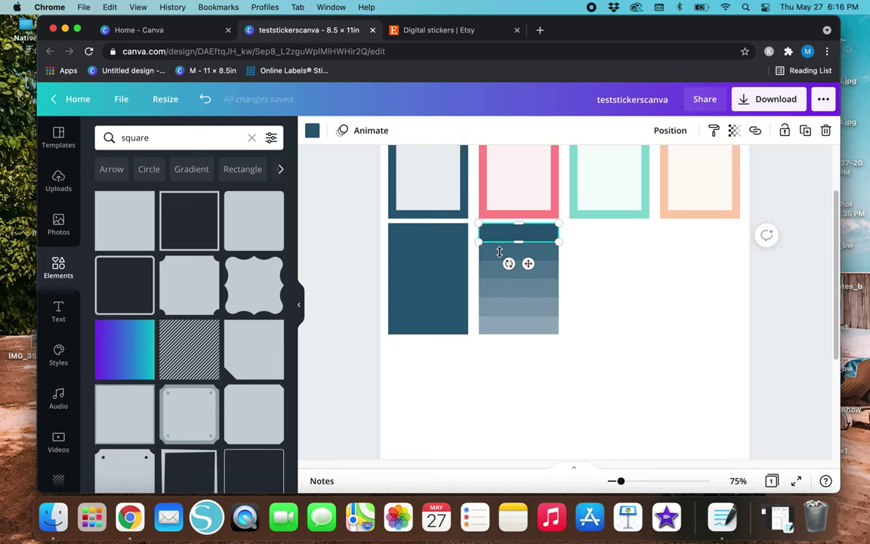
click(689, 339)
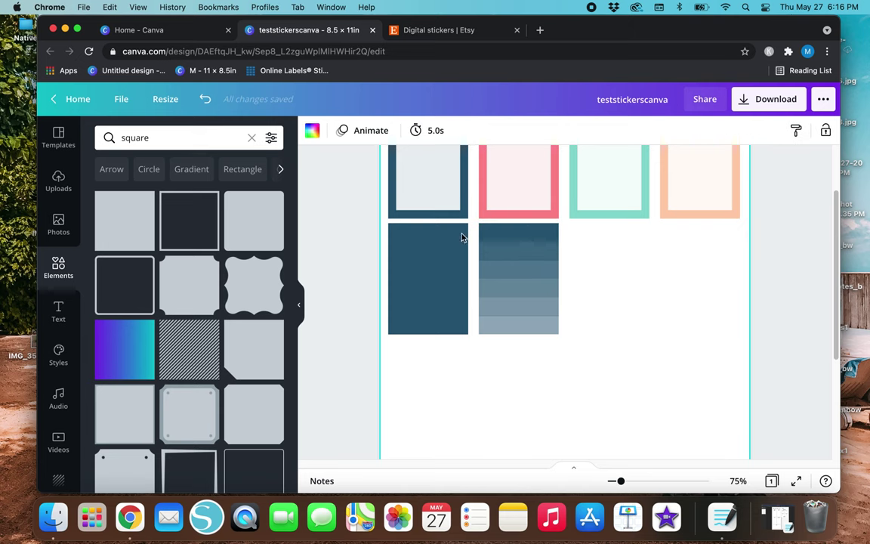
click(513, 236)
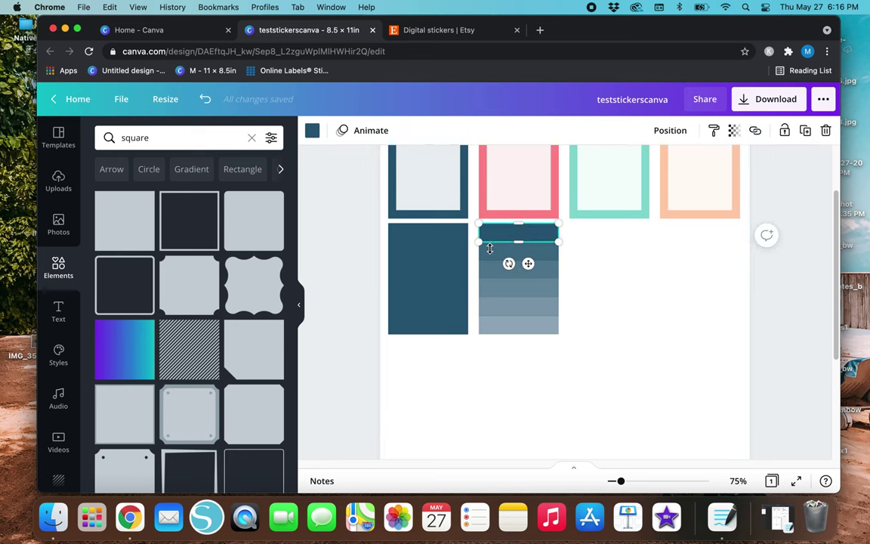
shift+click(529, 323)
shift+click(492, 305)
shift+click(503, 292)
shift+click(504, 269)
shift+click(503, 251)
drag(571, 366, 525, 350)
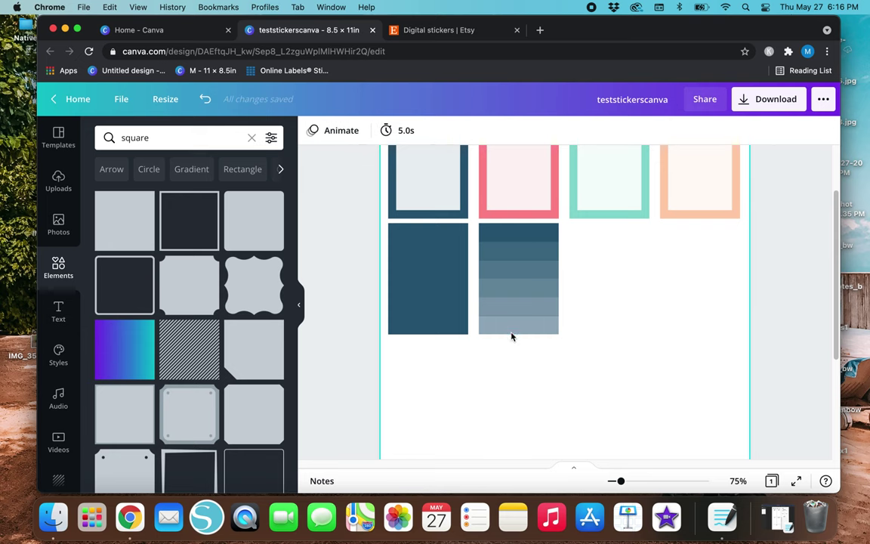
click(510, 330)
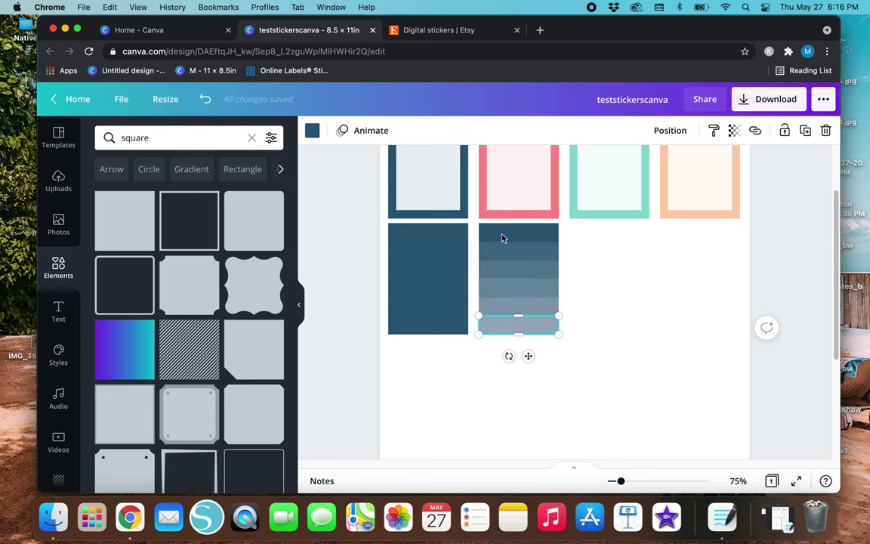
shift+click(500, 235)
shift+click(501, 251)
shift+click(501, 270)
shift+click(503, 289)
shift+click(505, 307)
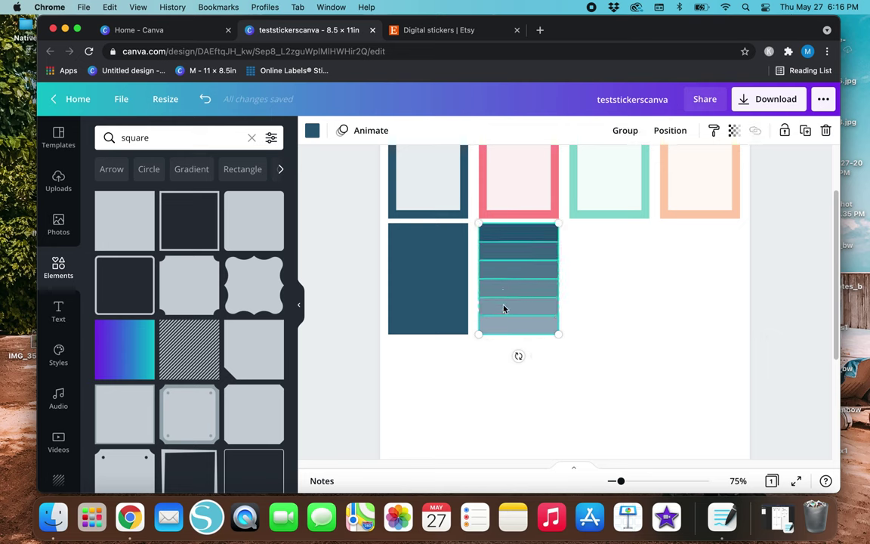
click(600, 372)
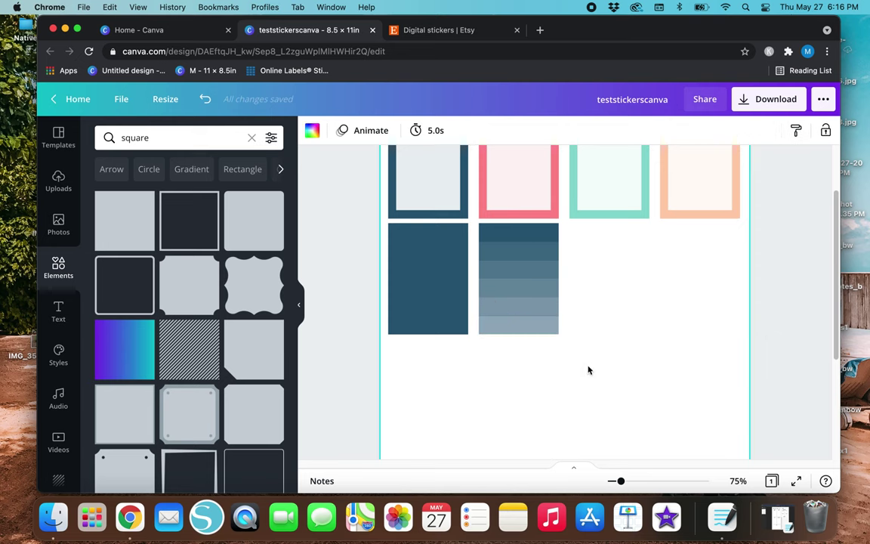
- Try the MDDC Palette colors on all six stacked strips and leave them in the palette's peach
drag(550, 368, 533, 230)
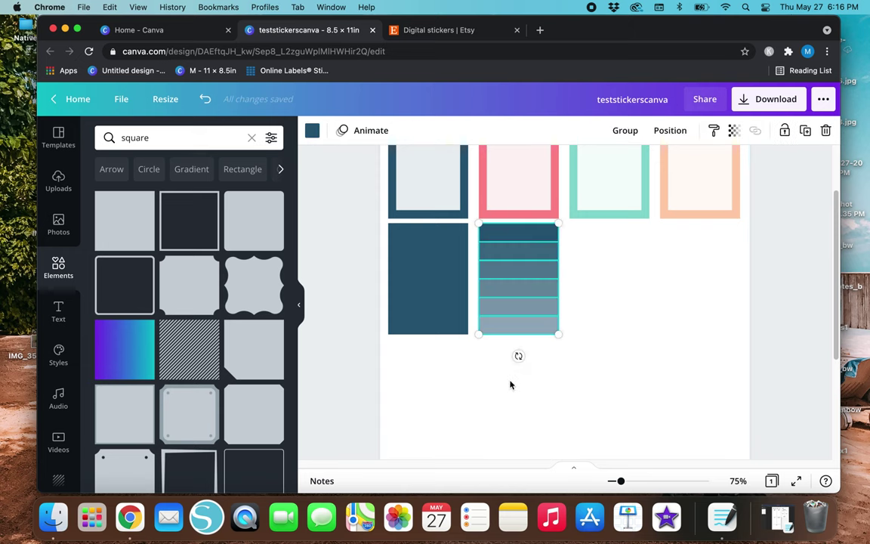
click(312, 132)
click(204, 269)
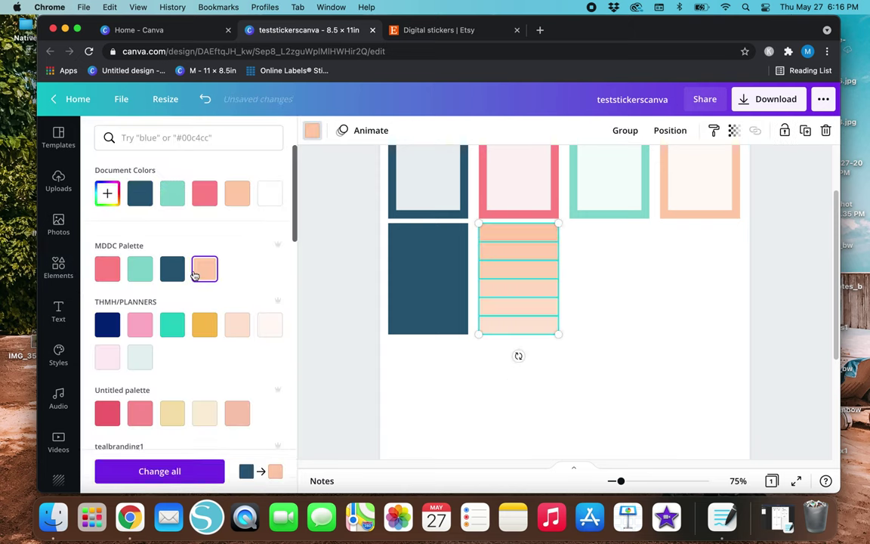
click(174, 271)
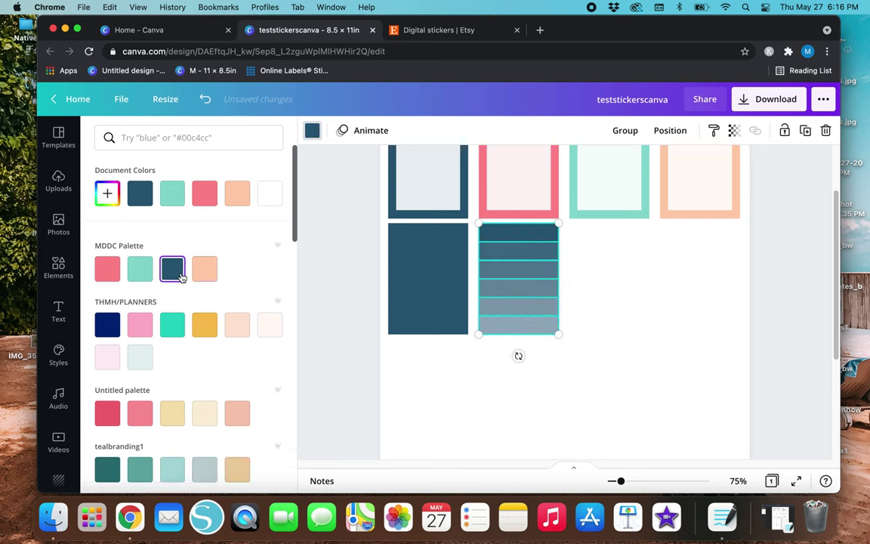
click(141, 277)
click(110, 274)
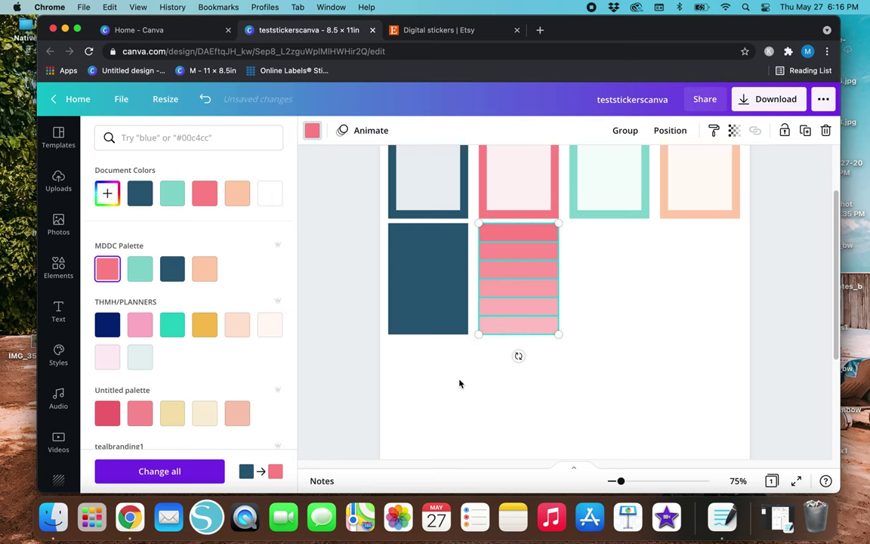
click(201, 274)
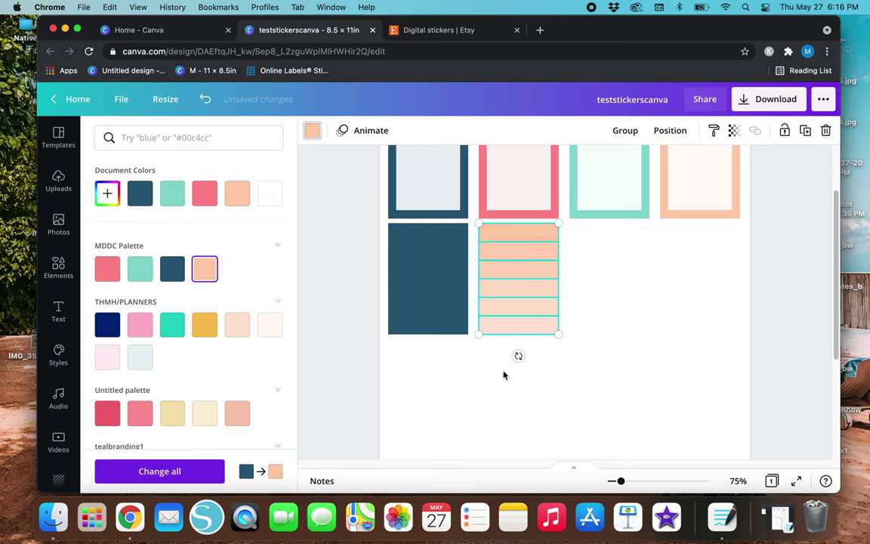
click(449, 373)
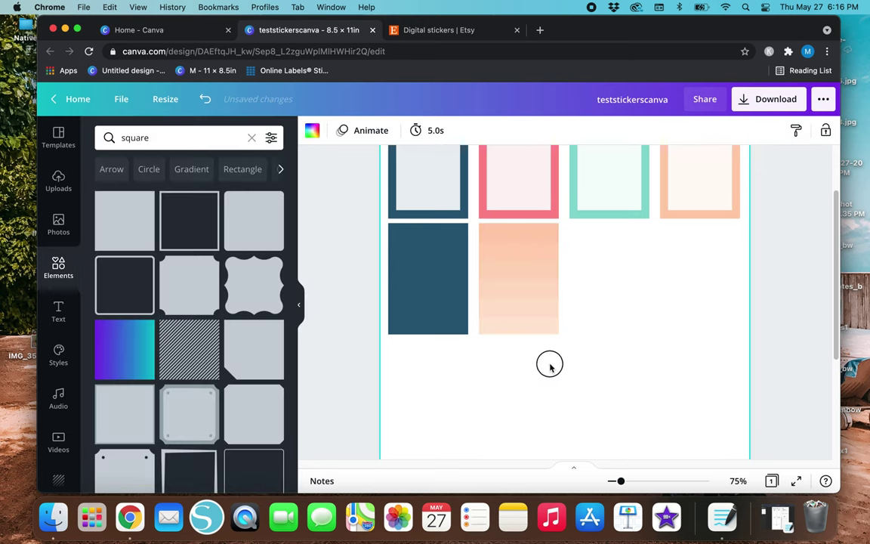
- Delete the solid blue rectangle beside the peach strip stack
click(521, 230)
key(Delete)
click(425, 306)
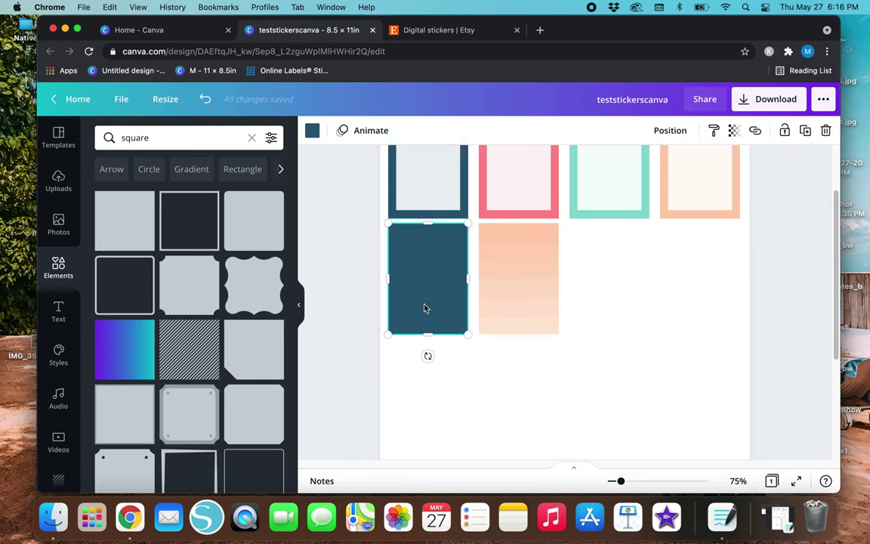
key(Delete)
key(ctrl+z)
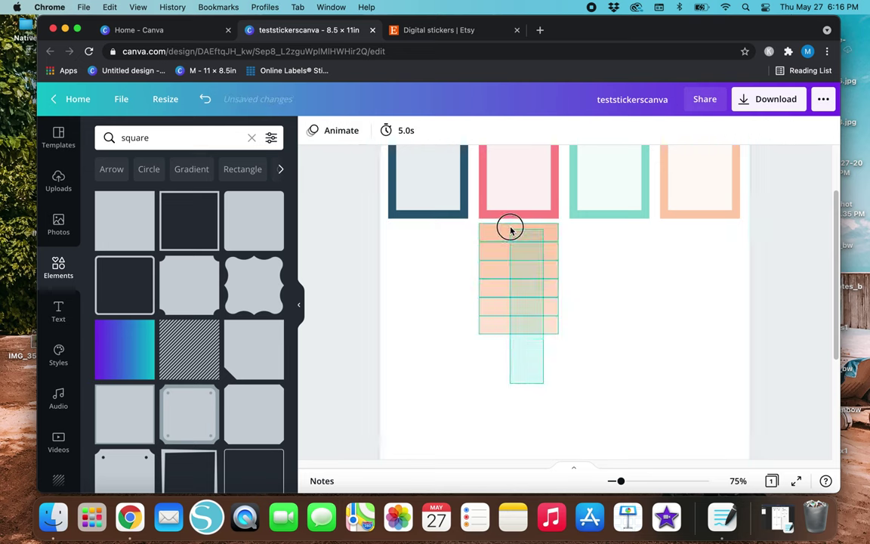
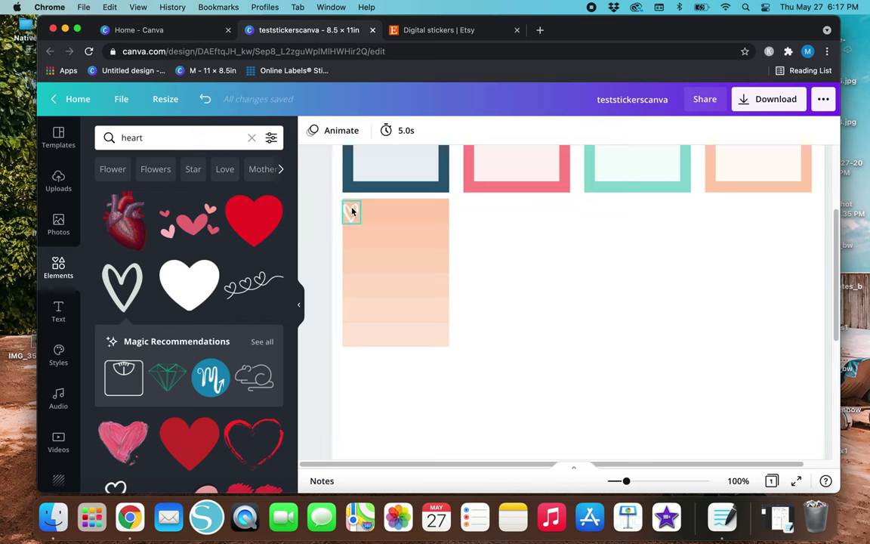
- Position the small white heart at the left end of the top peach strip and make five duplicates of it
drag(352, 218, 355, 211)
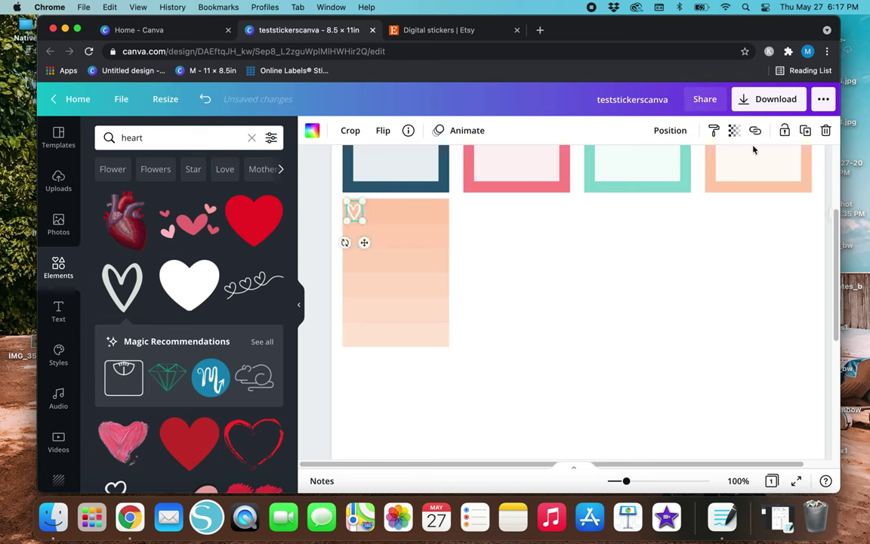
click(805, 133)
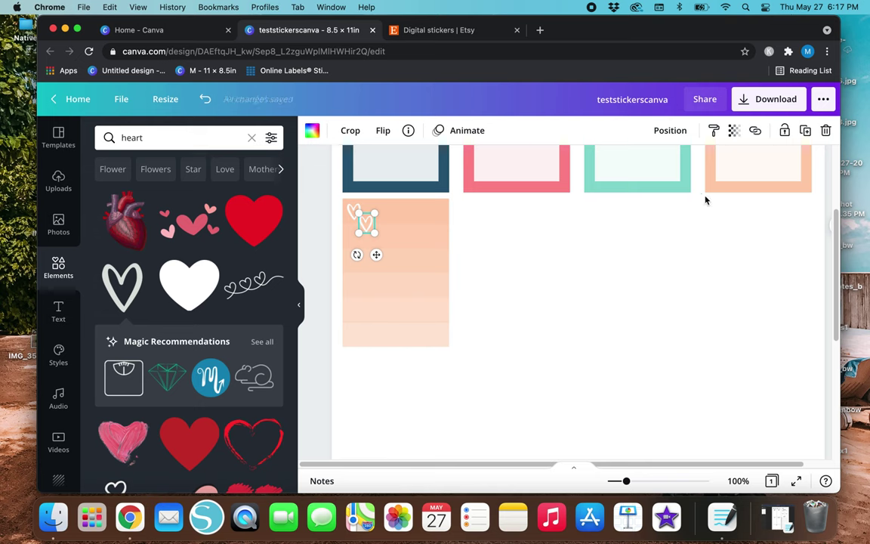
click(805, 131)
click(805, 131)
click(805, 130)
click(805, 131)
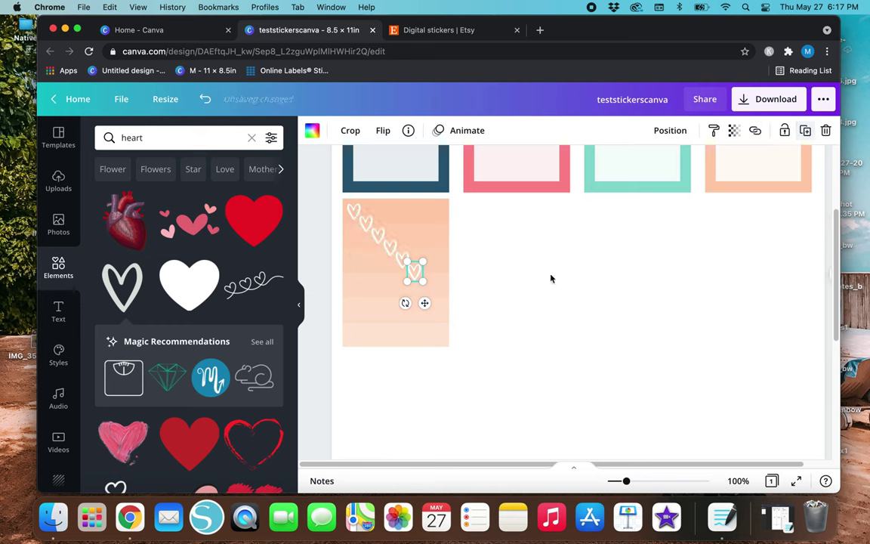
- Move the last heart duplicate onto the left end of the bottom peach strip and try to select all the hearts
drag(413, 303, 363, 370)
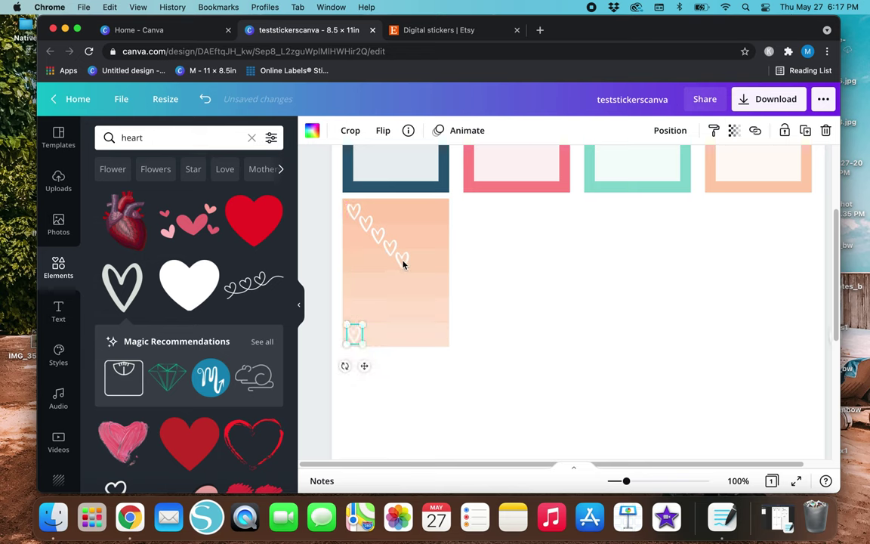
shift+click(404, 262)
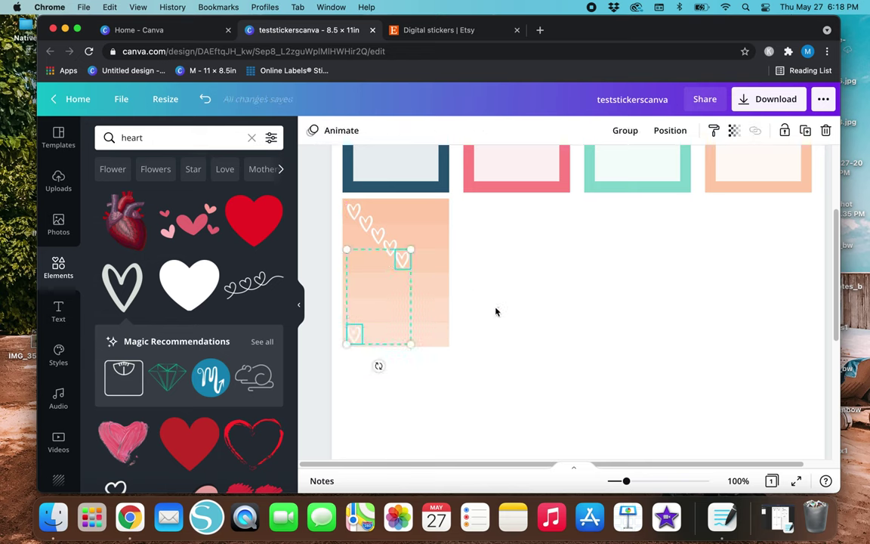
click(352, 336)
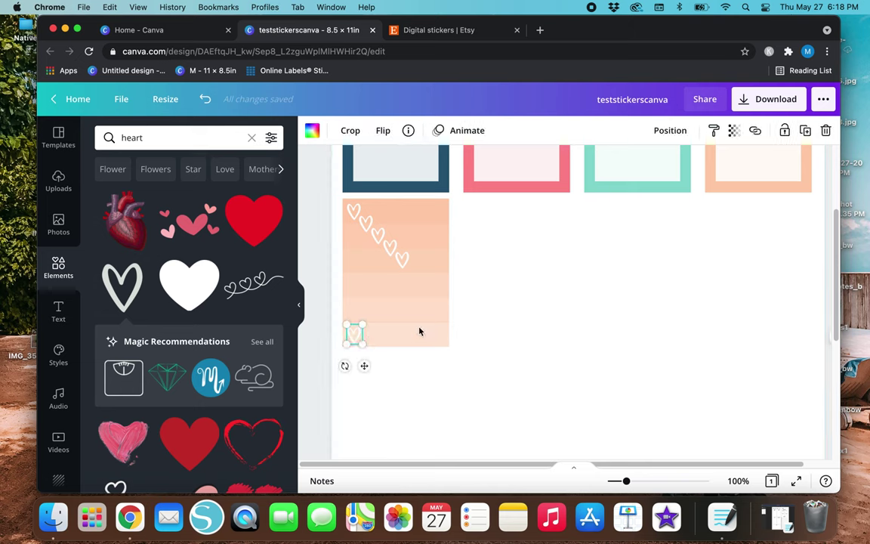
shift+click(402, 261)
shift+click(389, 248)
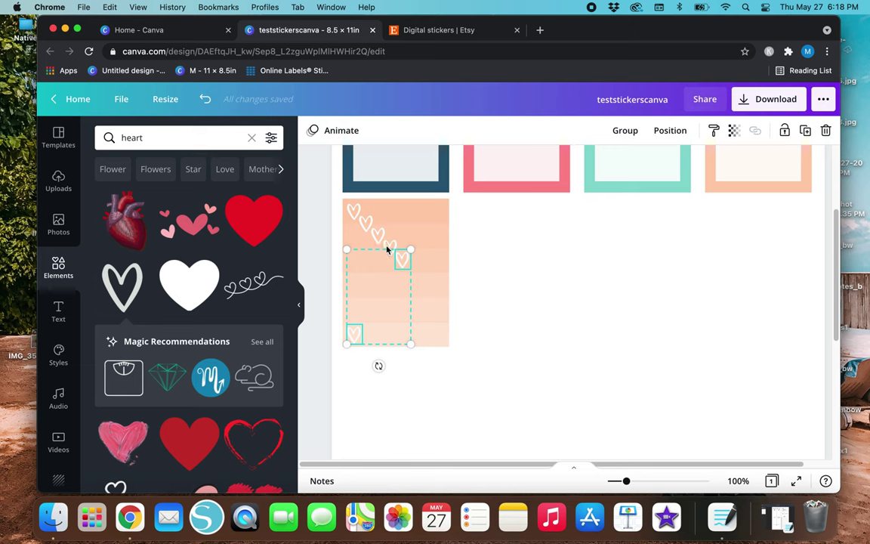
shift+click(377, 235)
shift+click(365, 222)
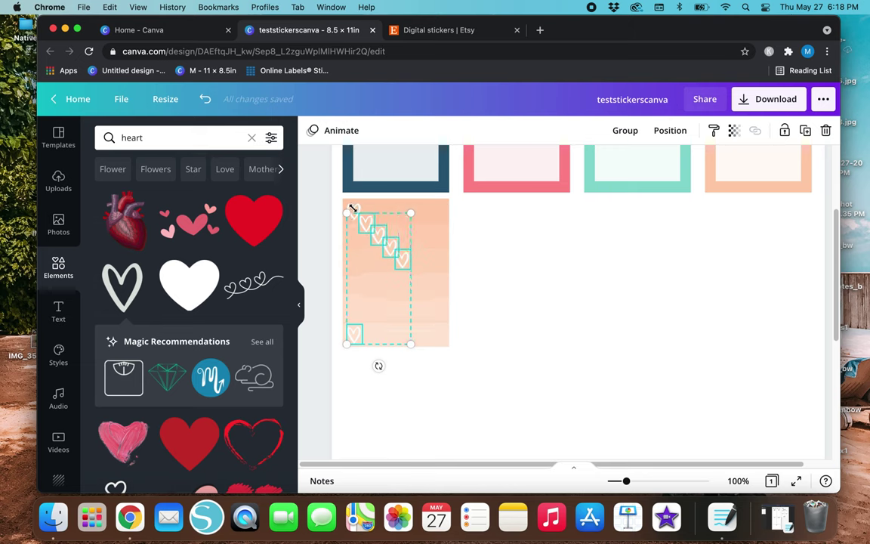
- Tidy up the six hearts into an evenly spaced column and place it along the left ends of the peach strips
click(351, 206)
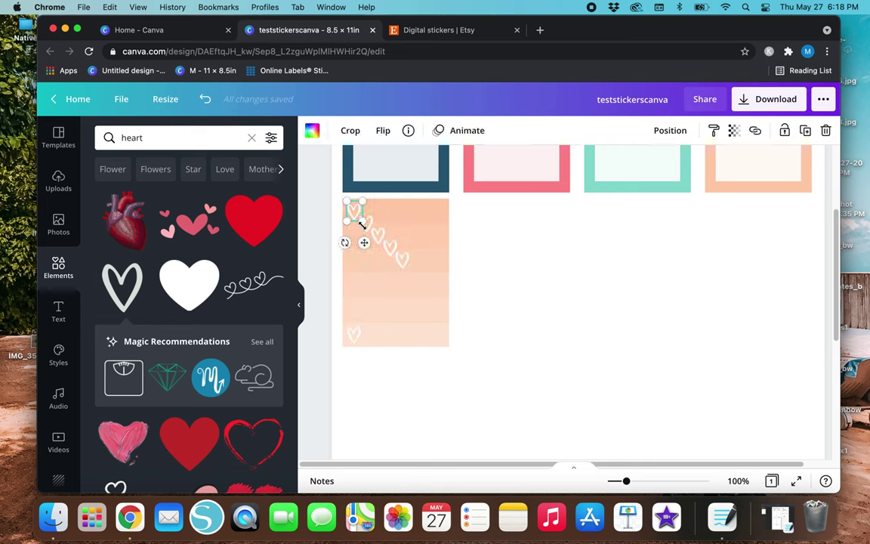
shift+click(354, 335)
shift+click(367, 224)
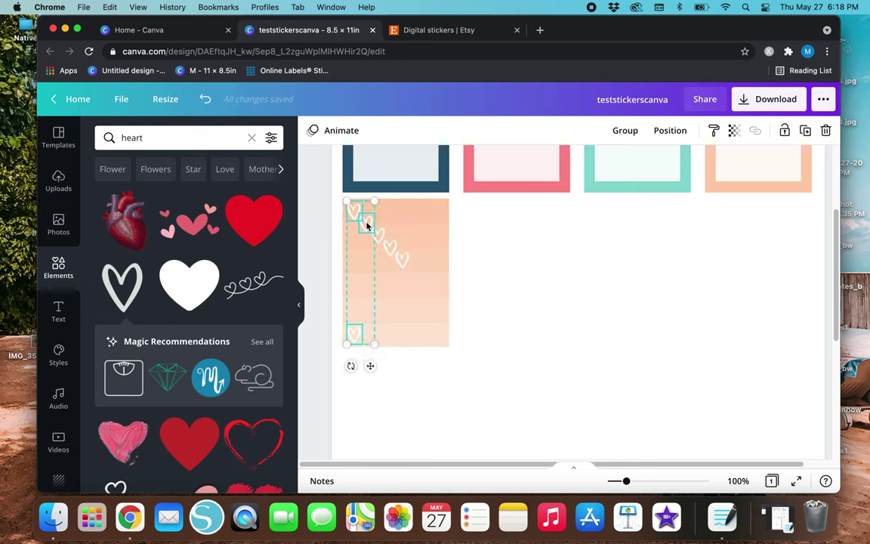
shift+click(379, 236)
shift+click(390, 248)
shift+click(402, 259)
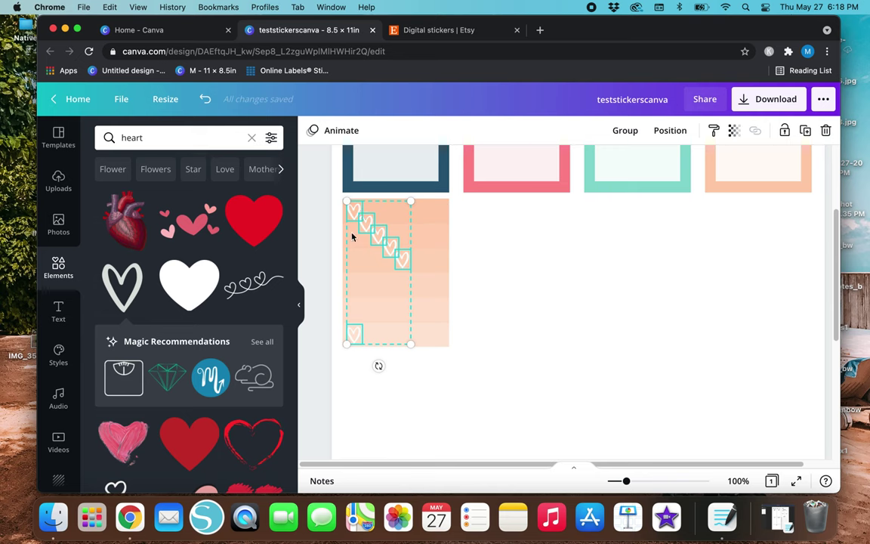
click(670, 131)
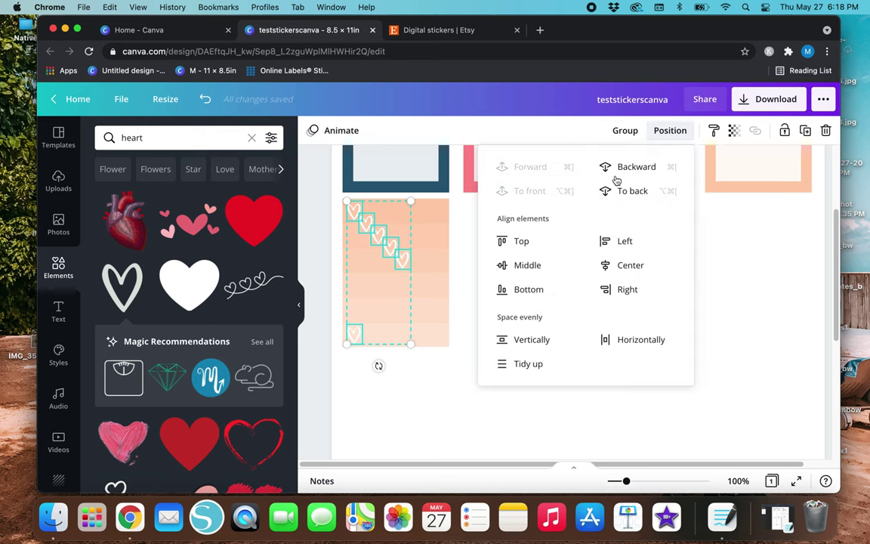
click(520, 366)
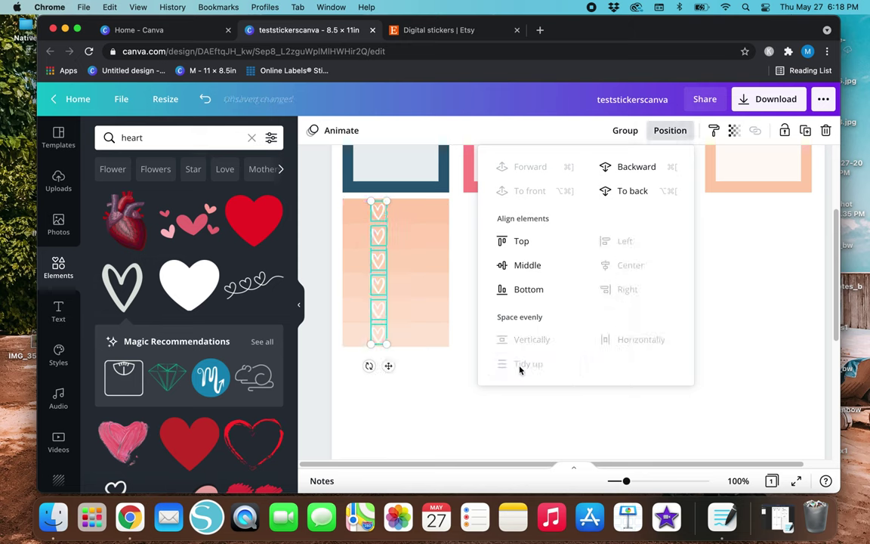
drag(388, 366, 363, 369)
click(511, 354)
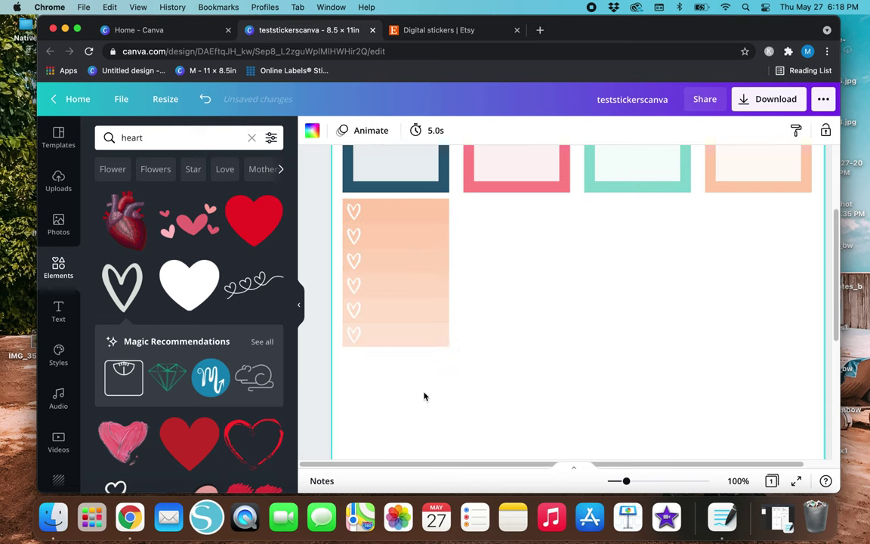
- Duplicate the peach strip stack with its hearts twice and place the copies below the pink and teal bordered boxes
scroll(405, 393, down, 1)
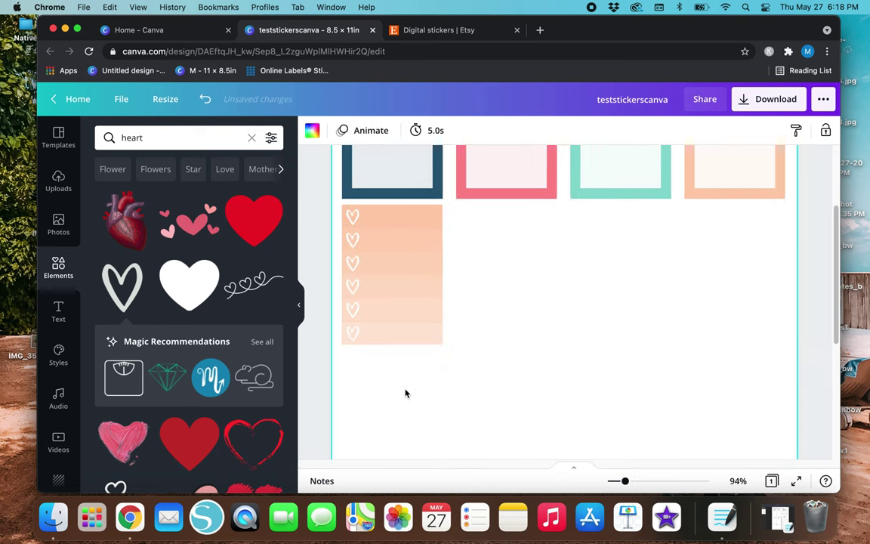
scroll(405, 392, down, 3)
scroll(410, 375, down, 3)
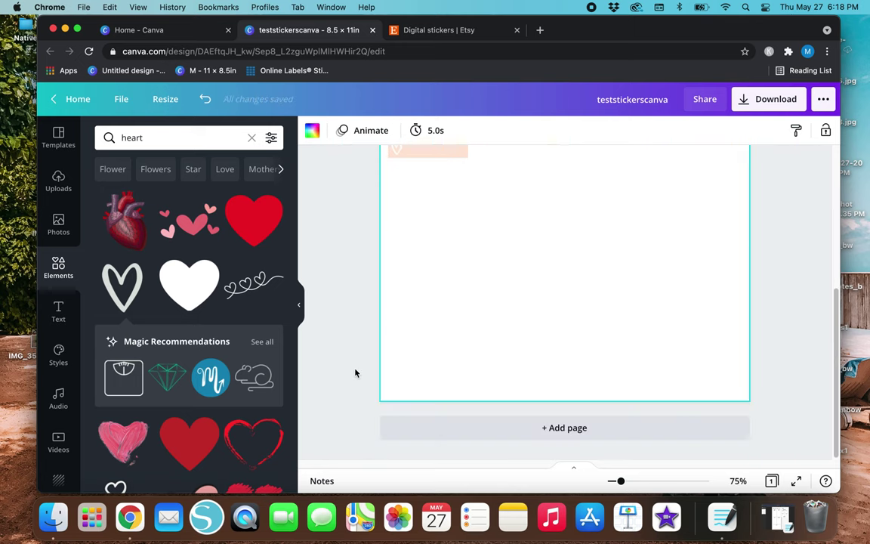
scroll(355, 373, up, 4)
scroll(355, 372, down, 2)
drag(465, 375, 394, 224)
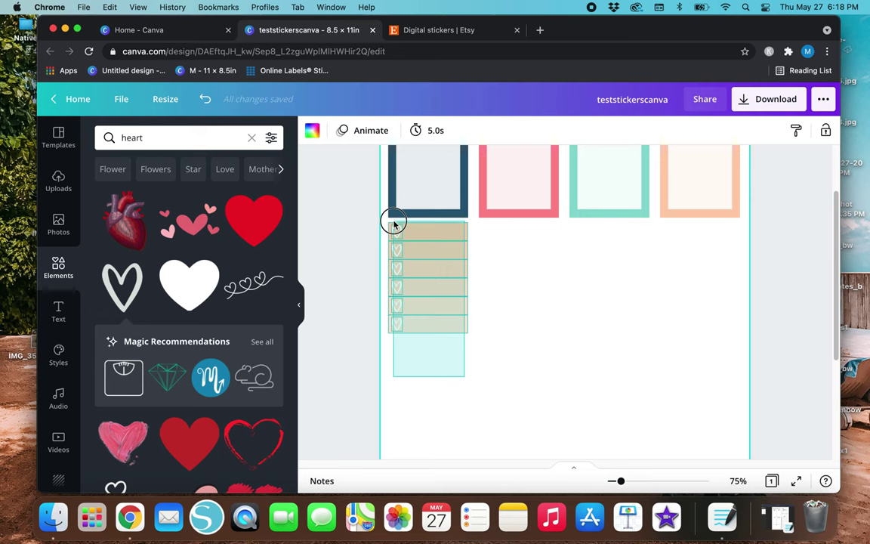
drag(394, 223, 395, 226)
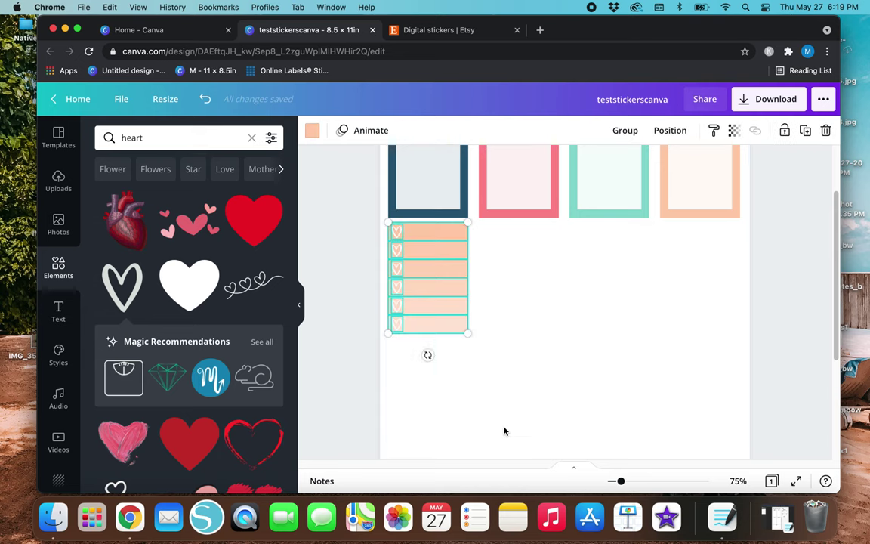
drag(438, 331, 604, 330)
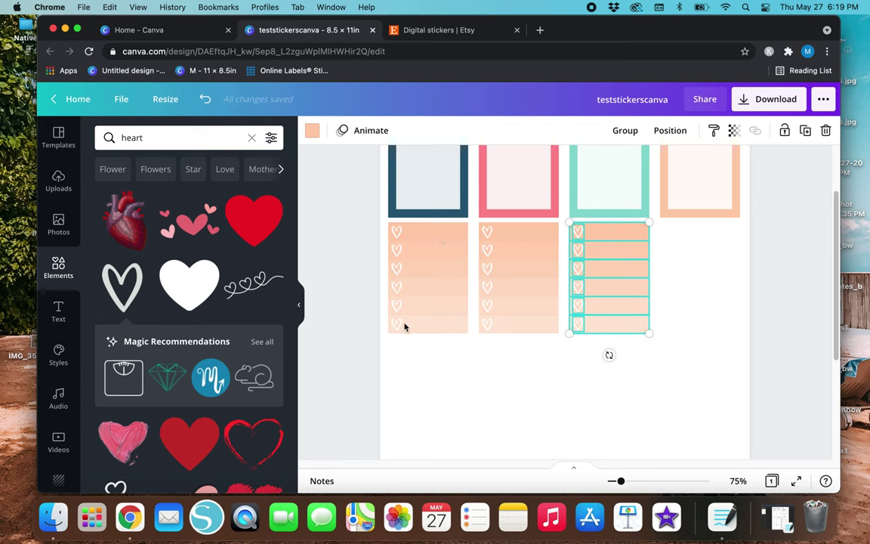
mouse_move(611, 305)
mouse_down()
mouse_move(551, 333)
mouse_move(517, 298)
mouse_move(489, 184)
mouse_move(433, 181)
mouse_move(466, 186)
mouse_move(617, 297)
mouse_up()
click(507, 408)
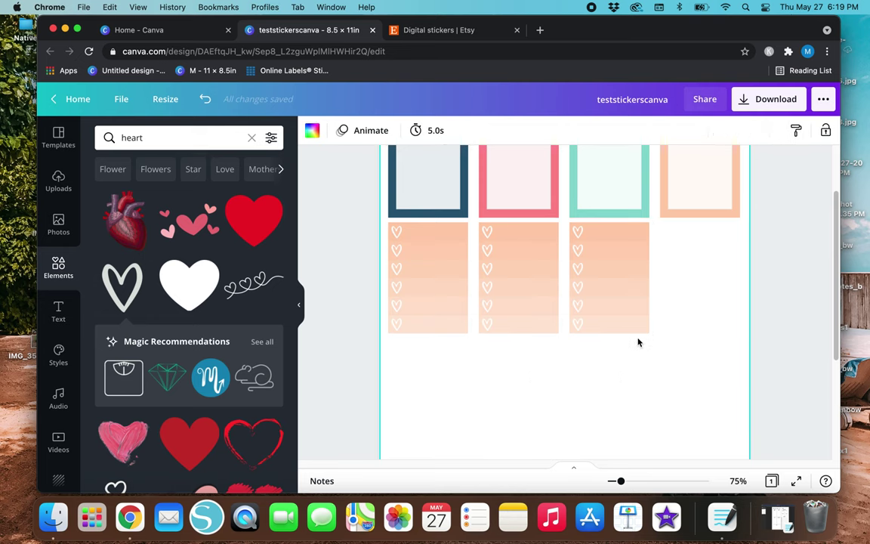
- Duplicate the peach strips without their hearts and place the copy below the peach bordered box
click(622, 229)
key(super+d)
drag(666, 295, 703, 284)
click(635, 382)
- Set the transparency of the lower five strips in the heartless stack to 100
click(696, 234)
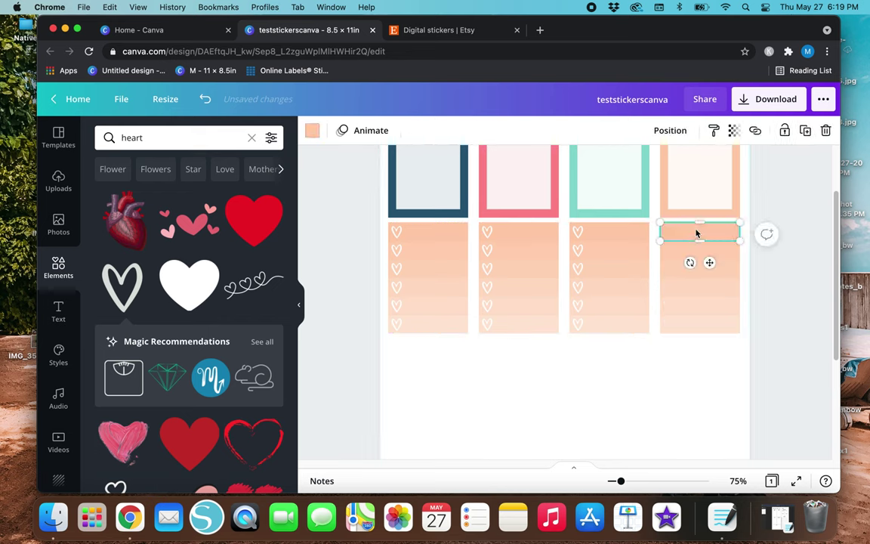
click(681, 323)
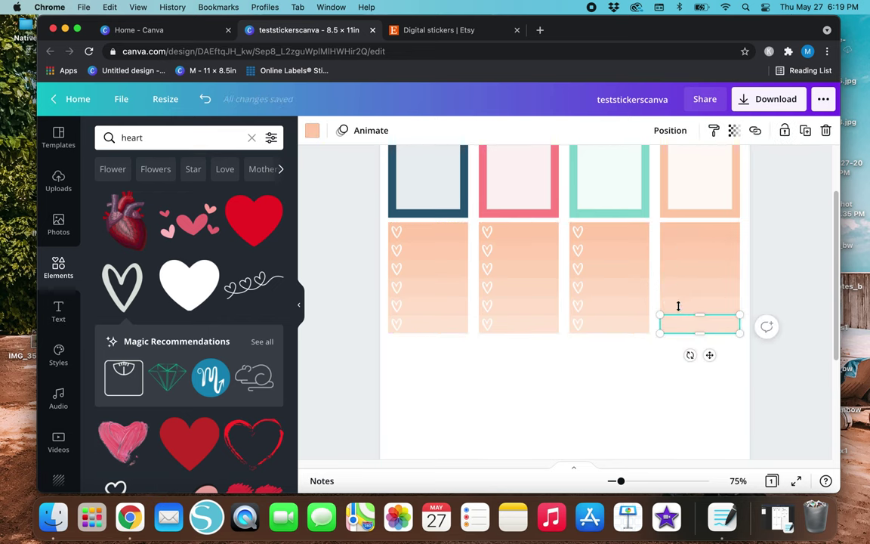
shift+click(692, 258)
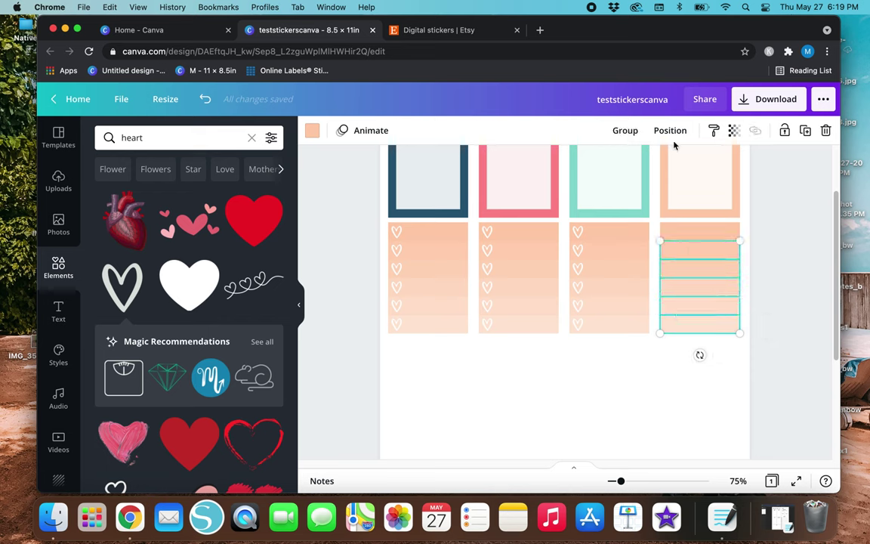
click(734, 132)
drag(678, 167, 787, 165)
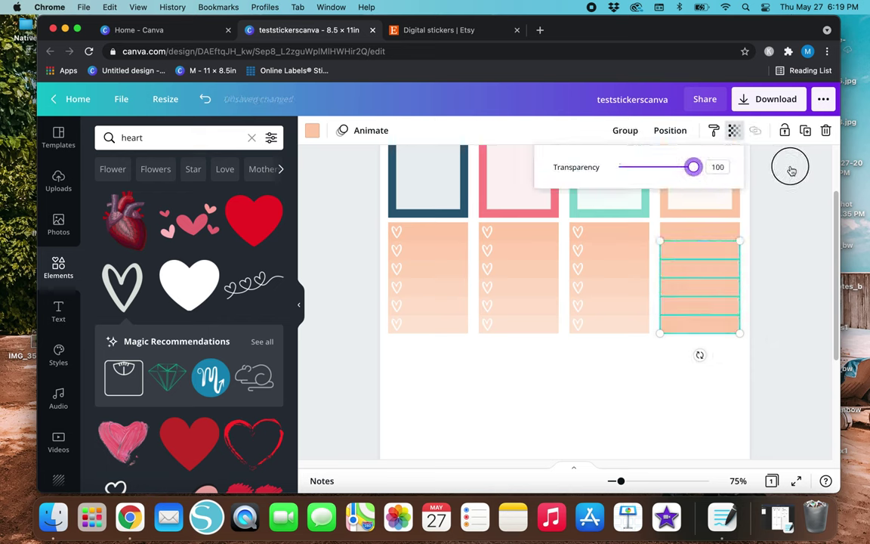
click(718, 263)
click(646, 358)
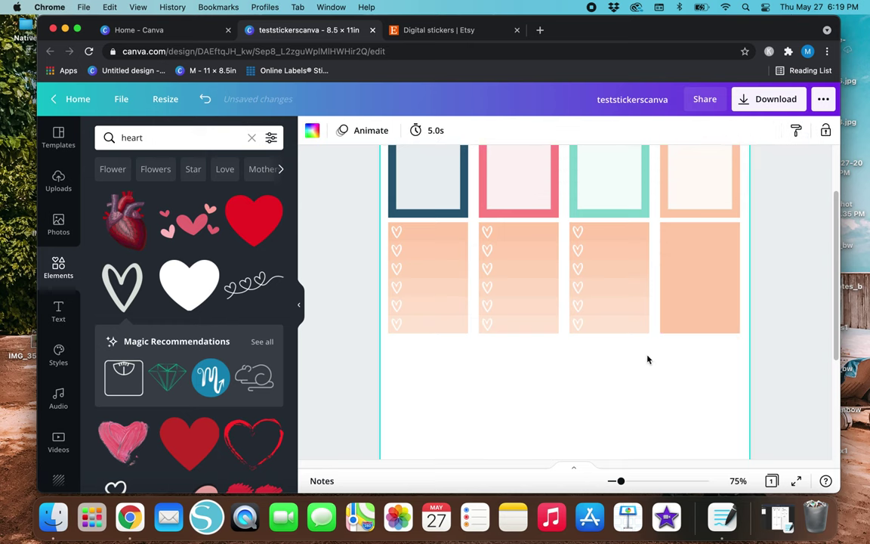
- Recolor the second strip of the heartless stack in a lighter custom peach
click(683, 251)
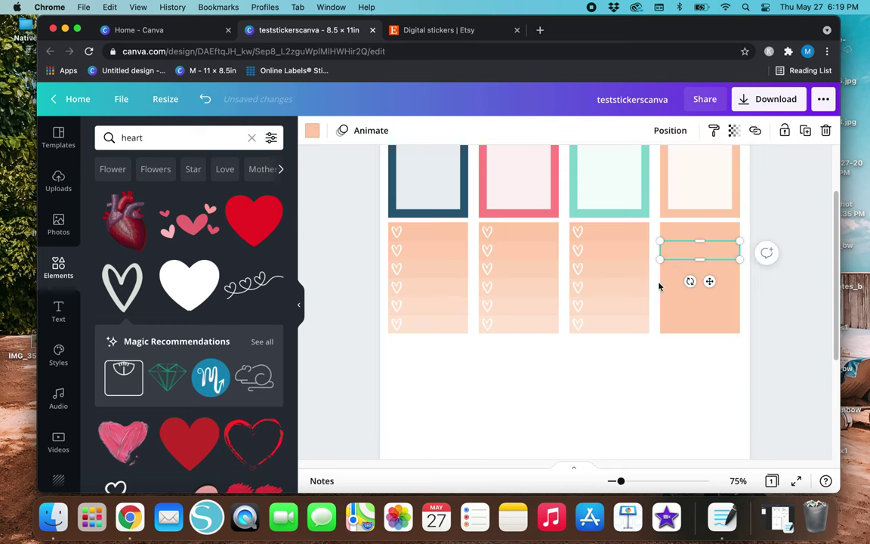
click(312, 130)
click(107, 193)
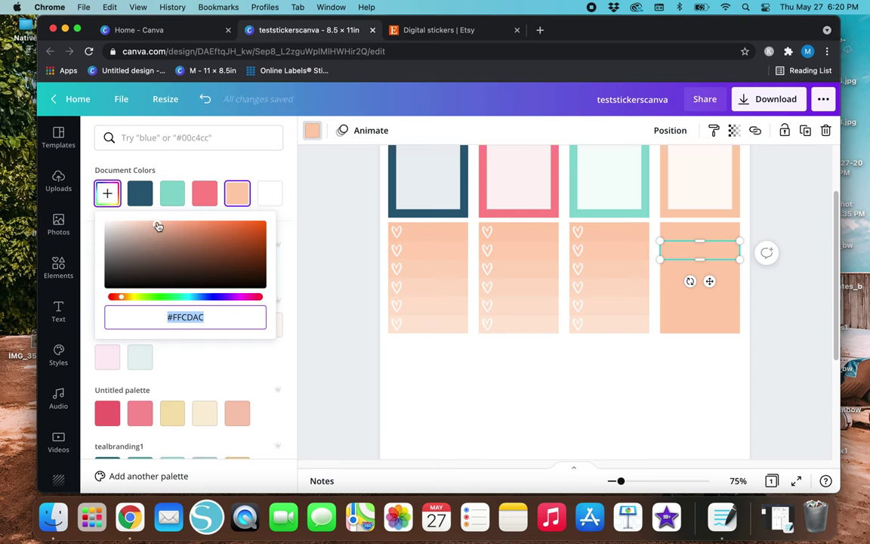
click(142, 219)
drag(141, 220, 143, 225)
click(672, 269)
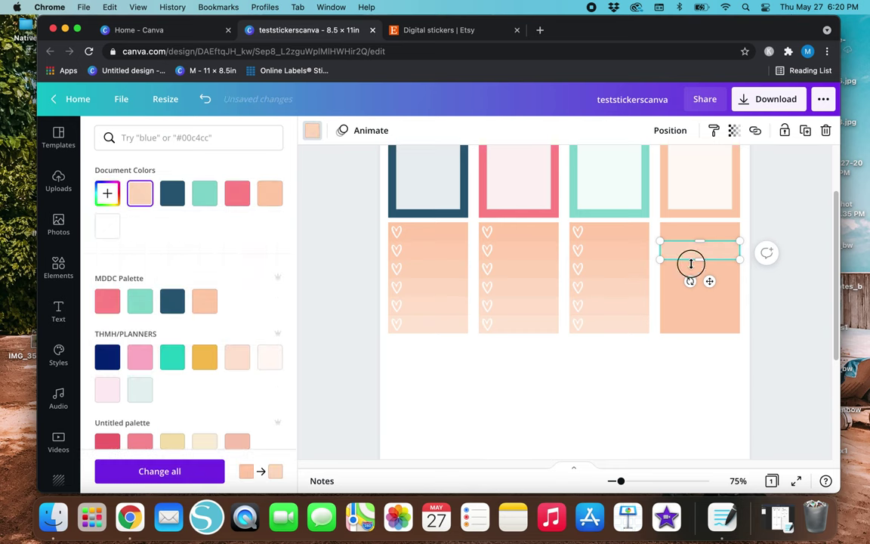
click(775, 297)
click(740, 349)
- Recolor the third strip of the heartless stack in the lighter custom peach #FFE3D1
click(695, 268)
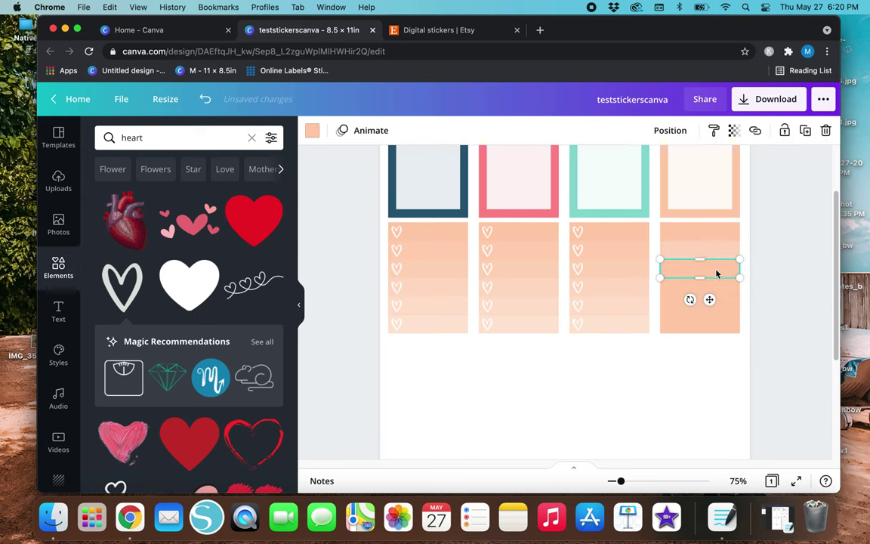
click(312, 130)
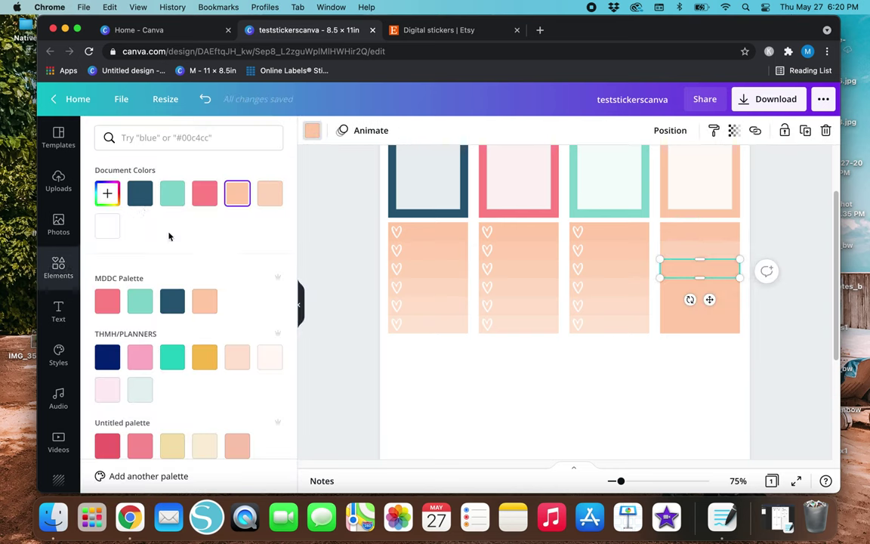
click(107, 193)
drag(157, 224, 133, 224)
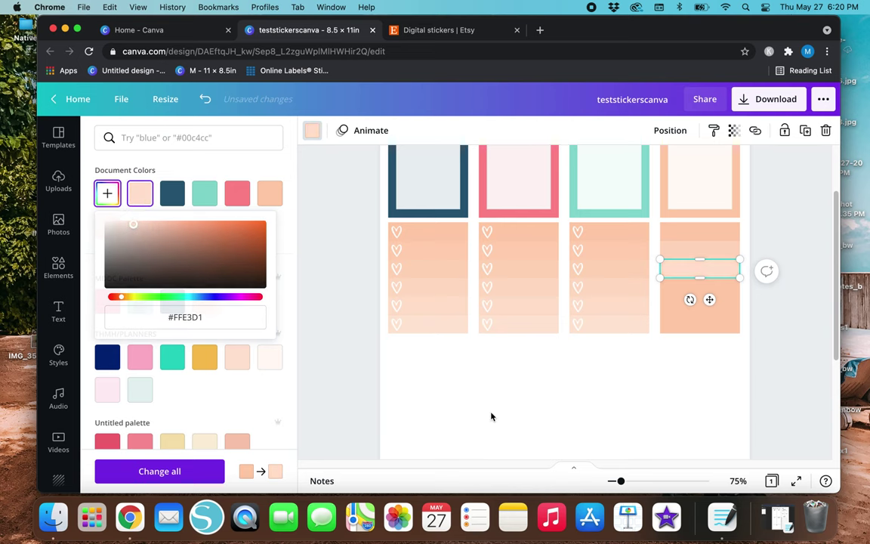
click(493, 415)
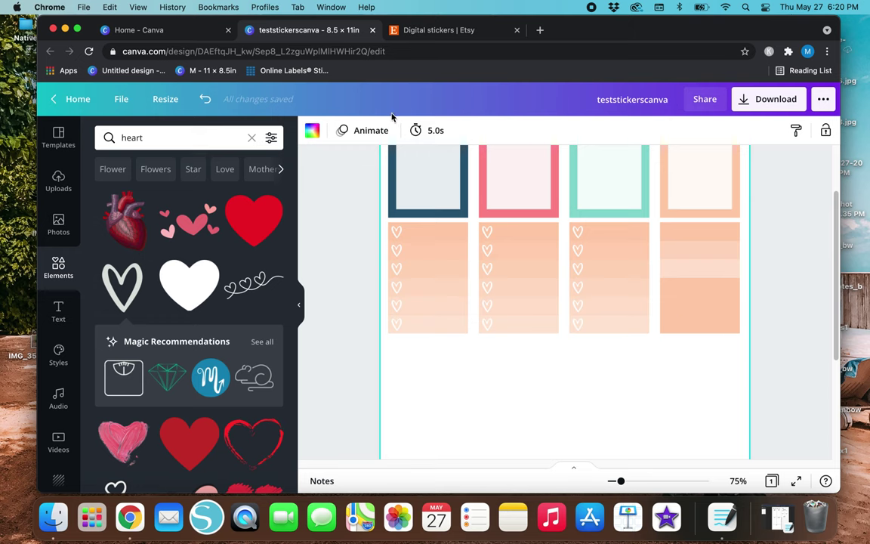
- Delete all six strips of the heartless stack below the peach bordered box
click(720, 278)
click(700, 388)
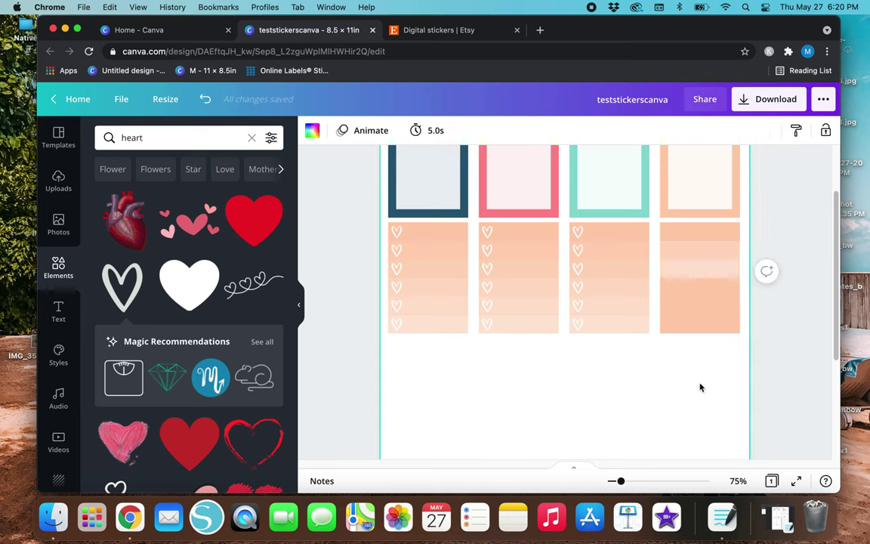
drag(683, 377, 671, 231)
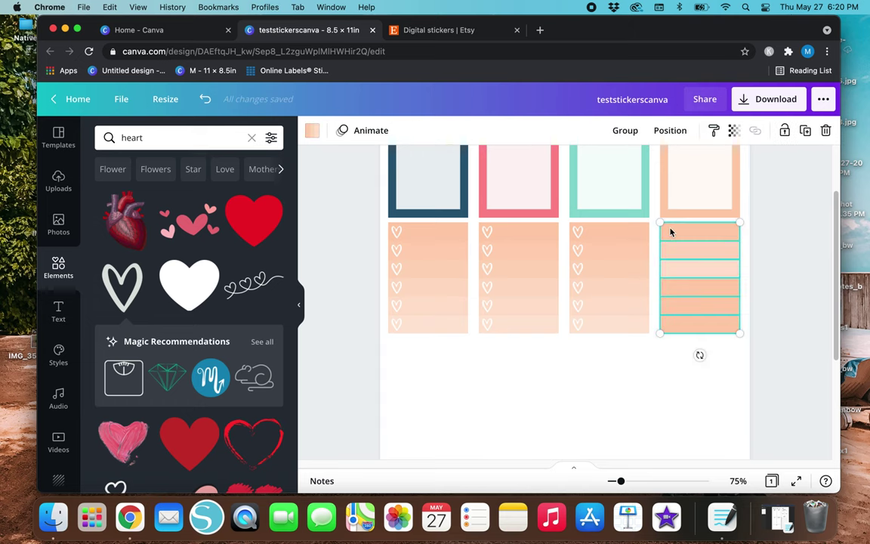
key(BackSpace)
- Duplicate the peach strip stack with hearts under the teal box and place the copy below the peach bordered box
drag(585, 363, 602, 229)
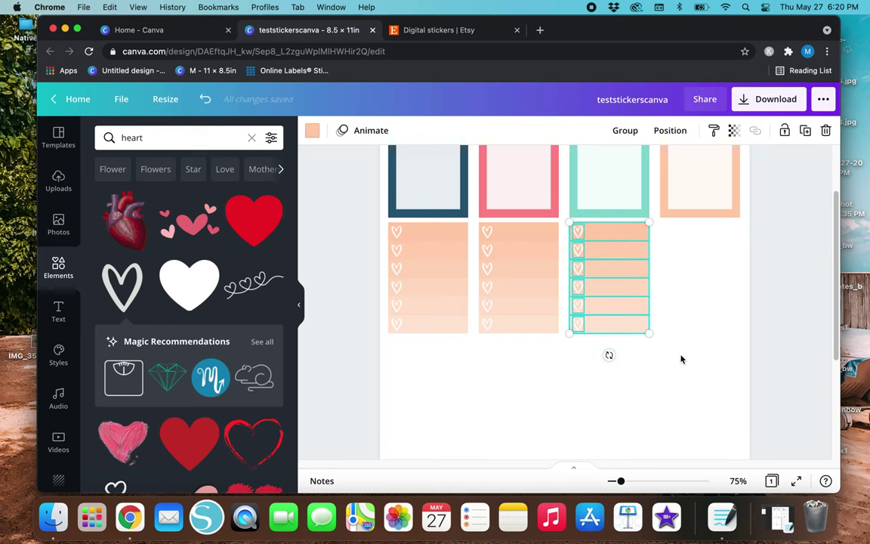
drag(643, 306, 698, 322)
click(550, 371)
- Recolor the strip stack below the pink bordered box in the MDDC Palette teal
drag(503, 355, 512, 222)
click(312, 130)
click(140, 268)
click(582, 398)
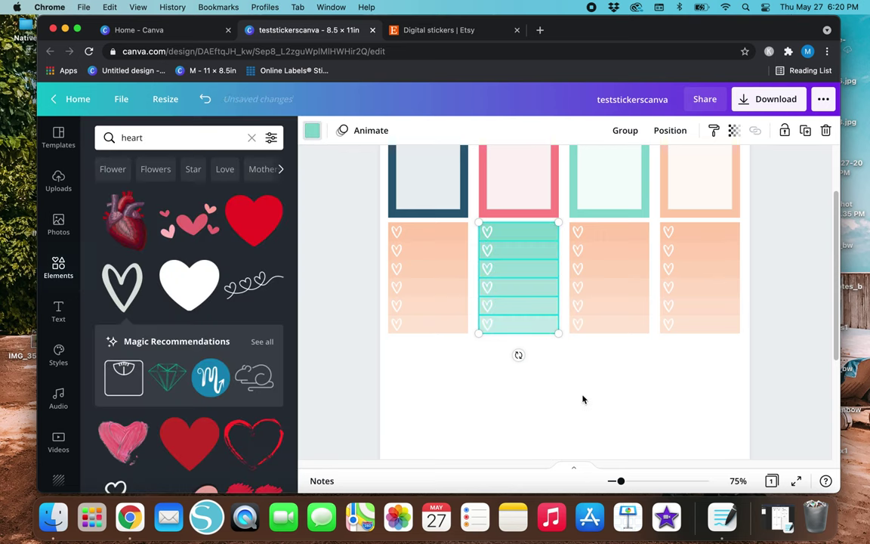
- Recolor the strip stack below the teal bordered box in the MDDC Palette pink
drag(610, 382, 605, 229)
click(313, 133)
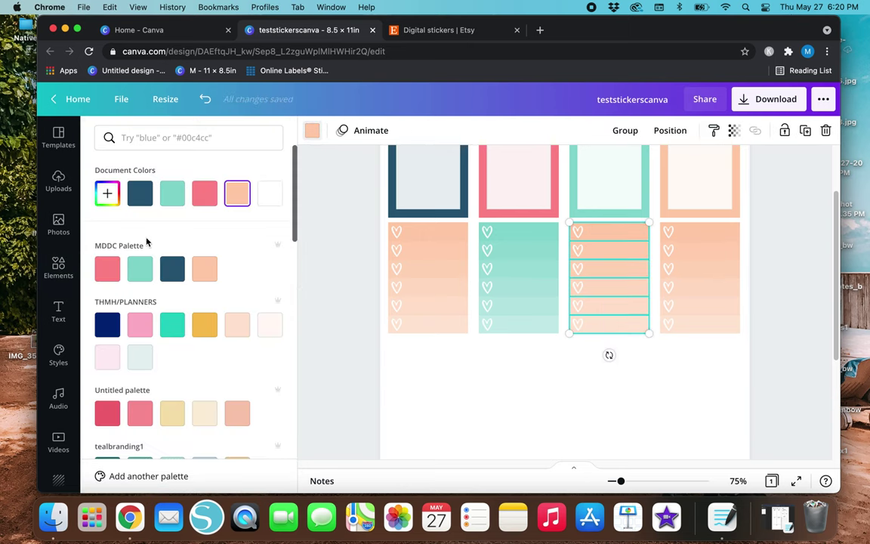
click(115, 269)
click(706, 371)
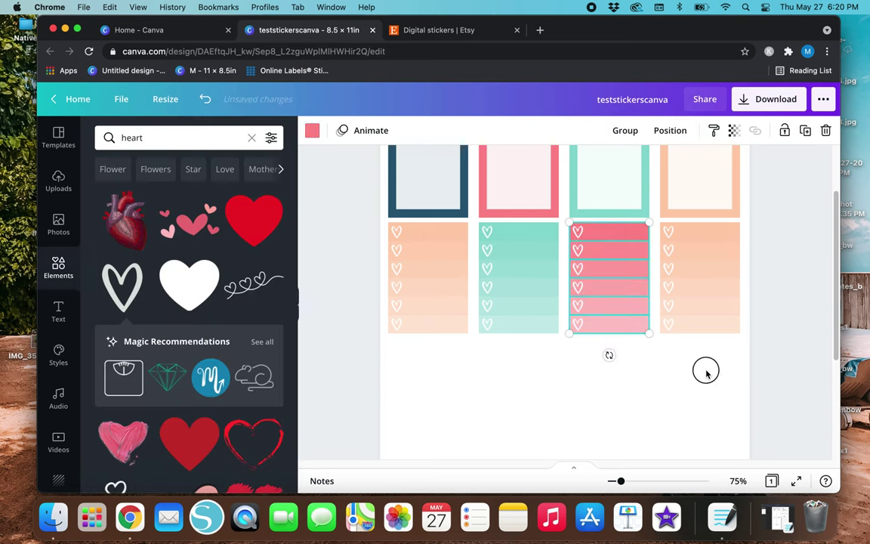
- Recolor the heart strip stack below the peach bordered box in the MDDC Palette navy
drag(700, 381, 684, 230)
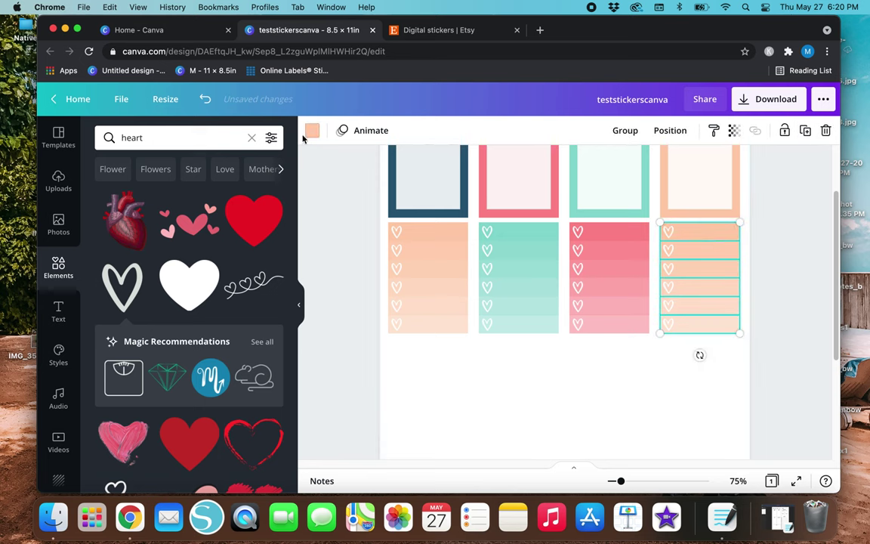
click(312, 129)
click(173, 268)
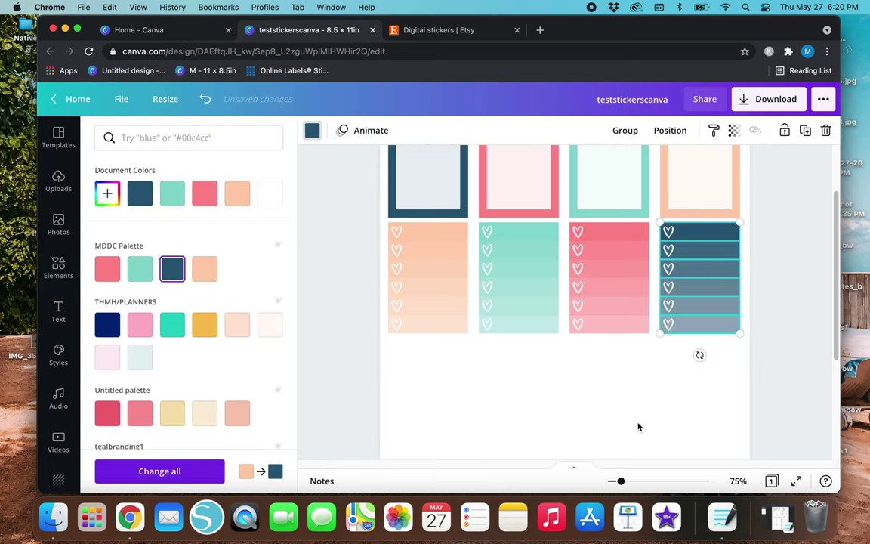
key(Escape)
click(778, 353)
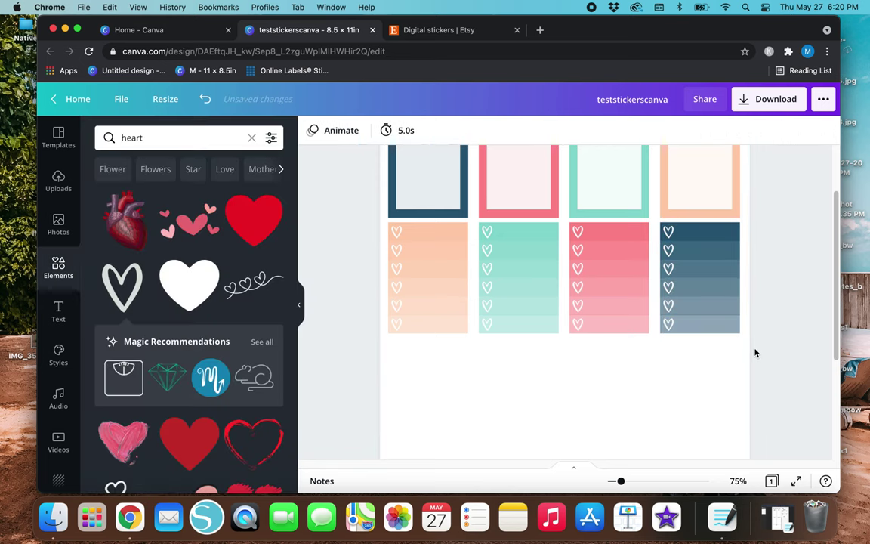
- Browse the digital sticker listings on Etsy for further sticker ideas, and return to the Canva design
key(super+minus)
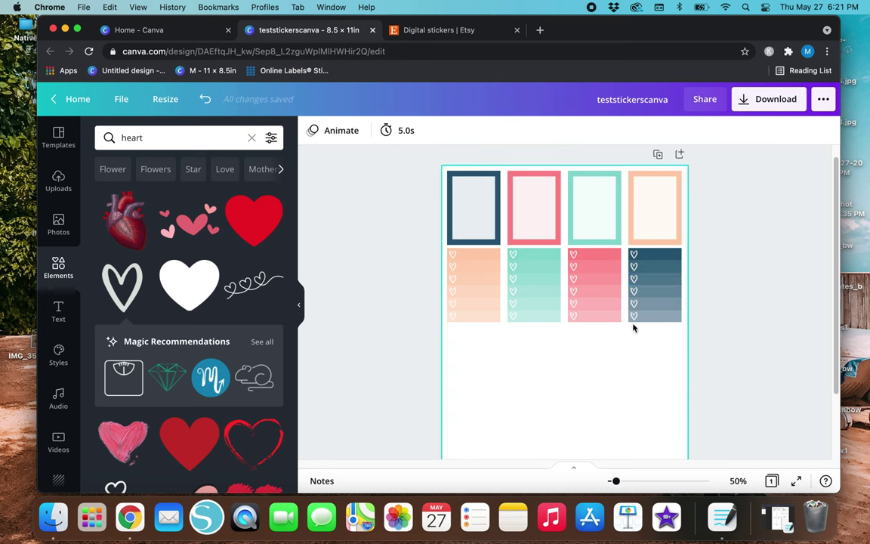
scroll(412, 333, down, 2)
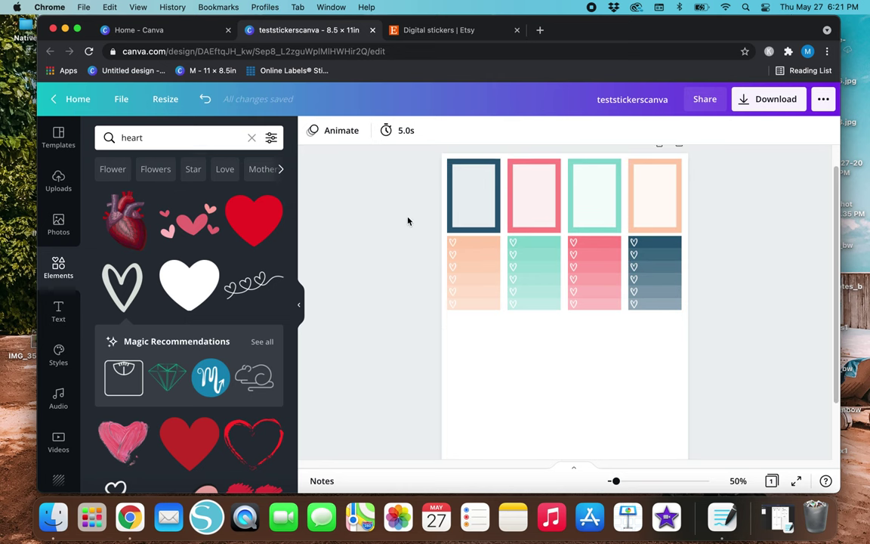
click(446, 30)
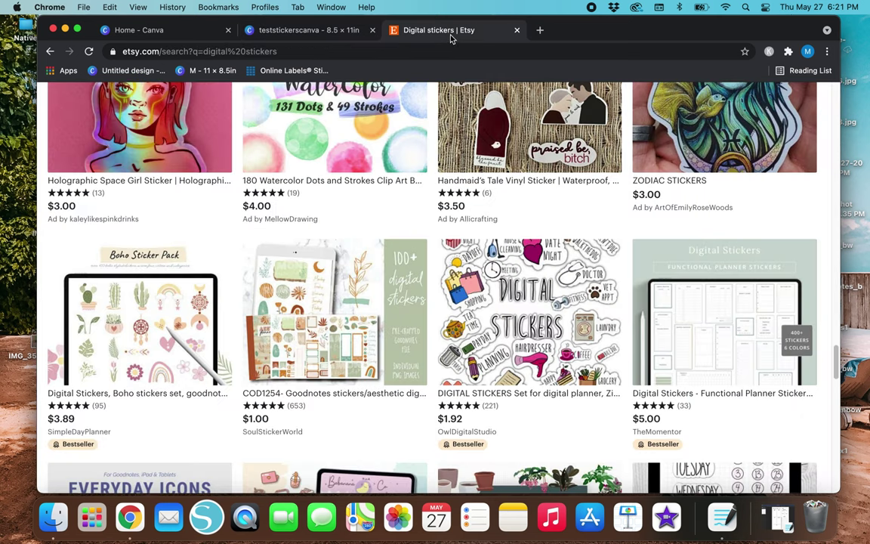
scroll(441, 321, down, 10)
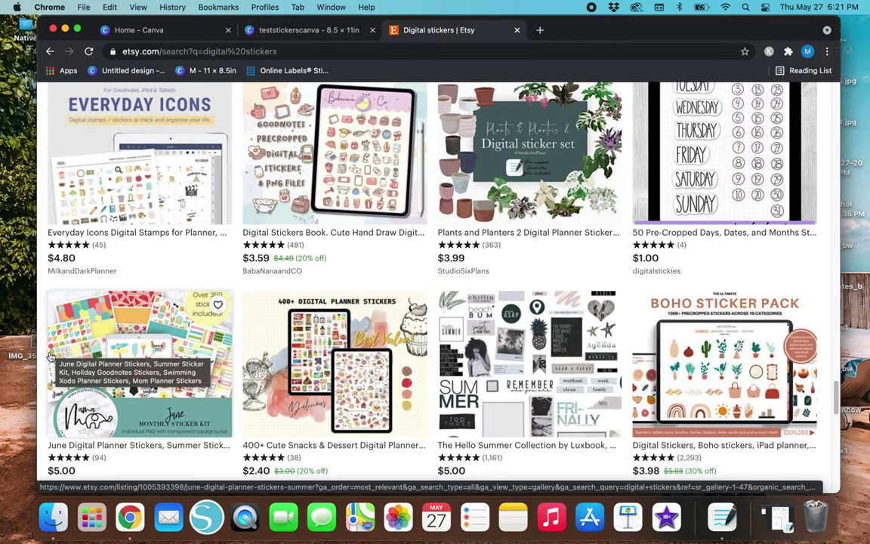
scroll(151, 332, down, 3)
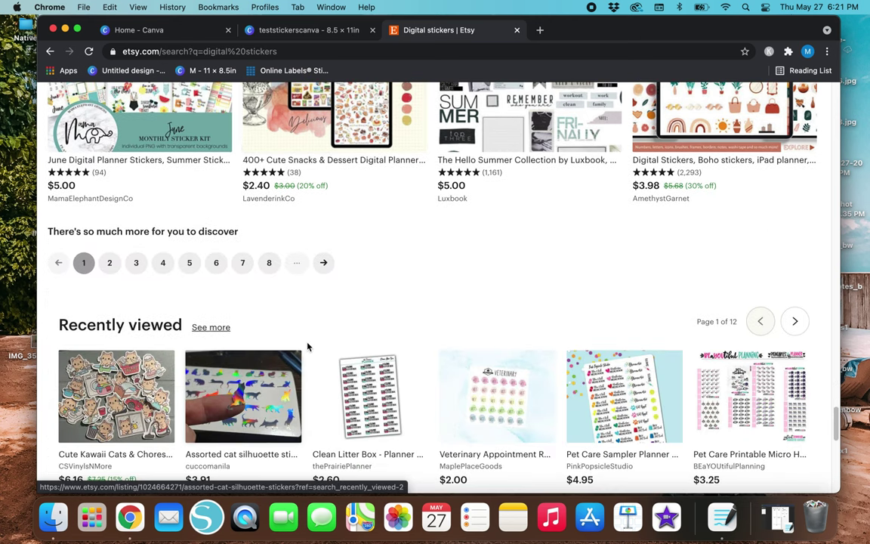
scroll(276, 308, up, 5)
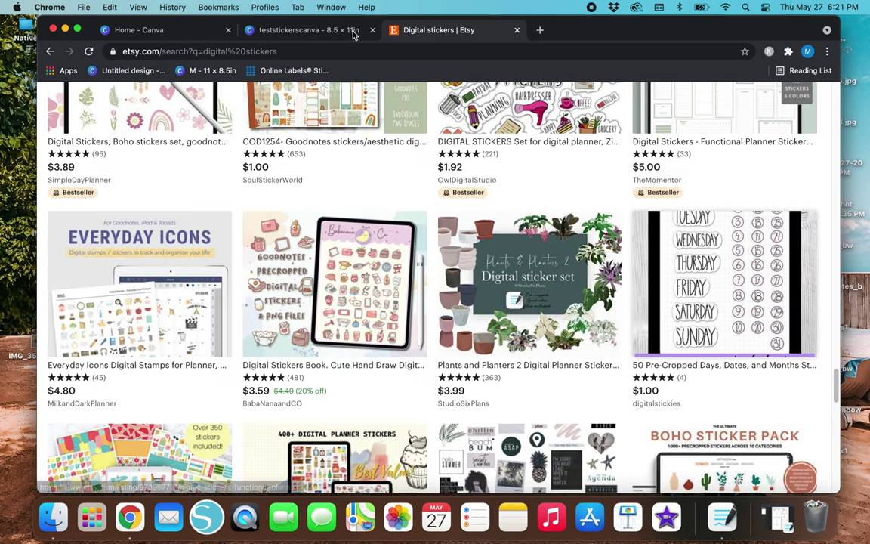
click(272, 30)
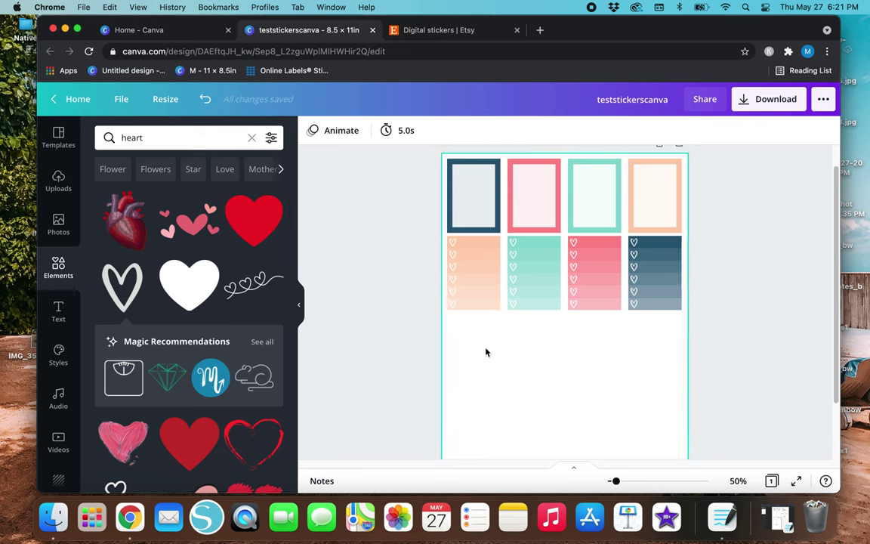
- Search the elements for "circle" and place a small solid pink circle below the peach heart stack, flush with its left edge
scroll(408, 336, down, 3)
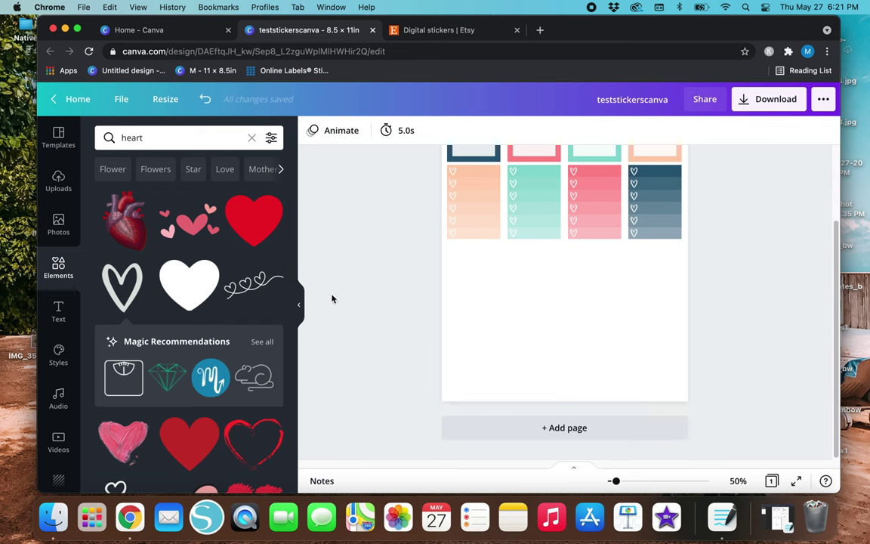
click(251, 141)
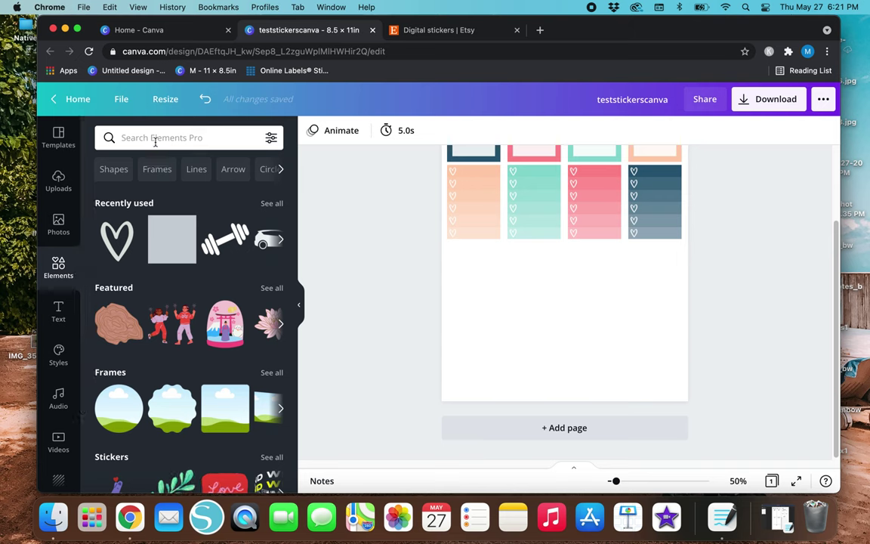
text(circle)
key(Return)
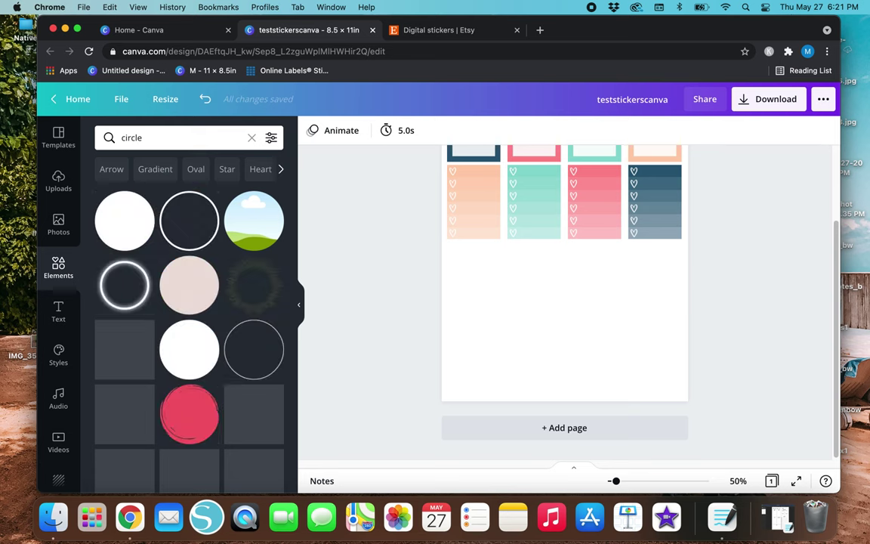
click(127, 226)
drag(514, 287, 495, 328)
drag(577, 390, 458, 256)
click(405, 287)
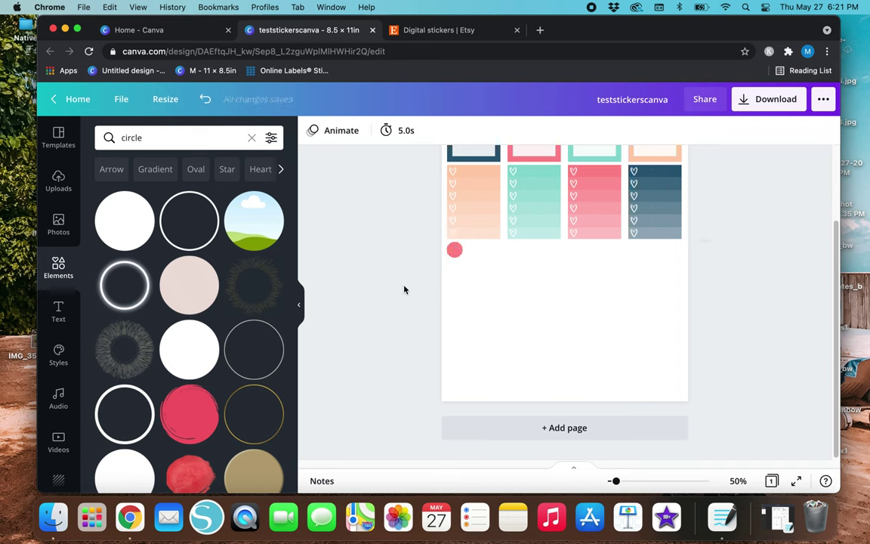
- Duplicate the pink circle, and the resulting pair, to form a row of four circles below the heart stacks
scroll(404, 290, up, 5)
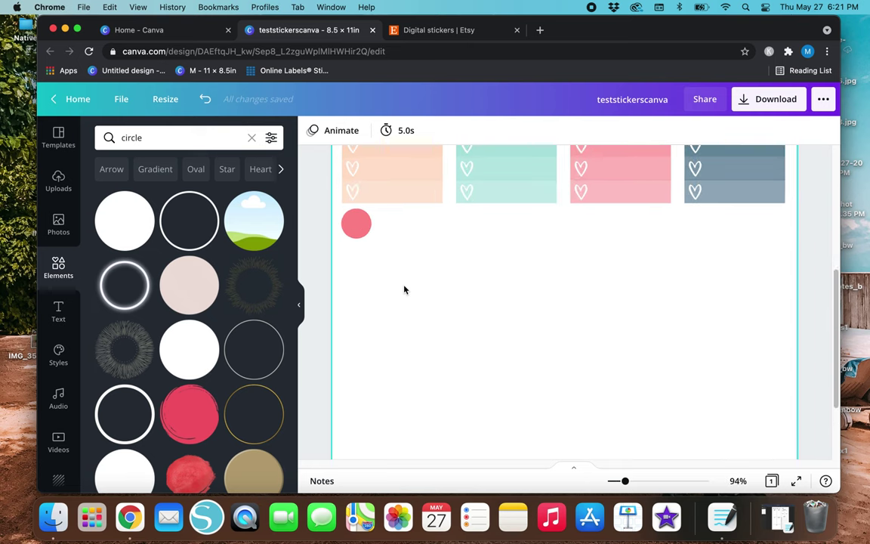
scroll(388, 304, down, 4)
scroll(388, 303, up, 3)
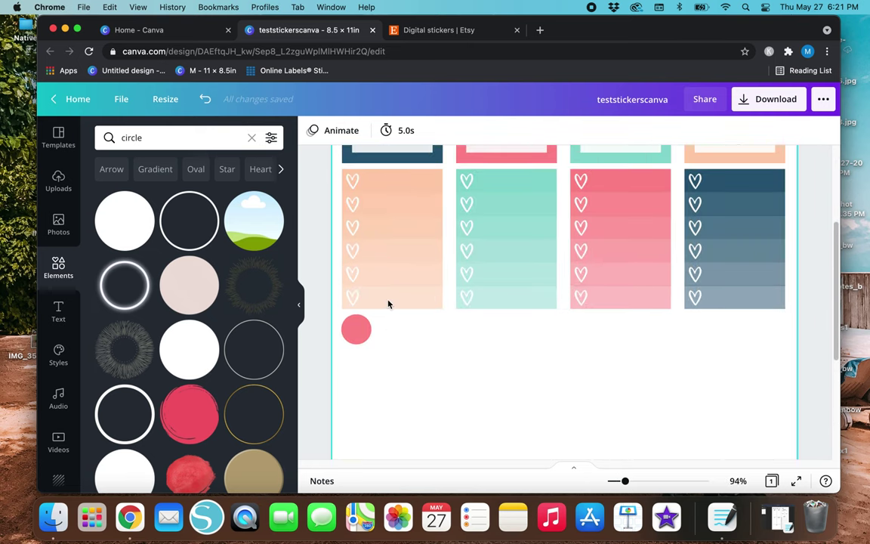
click(363, 417)
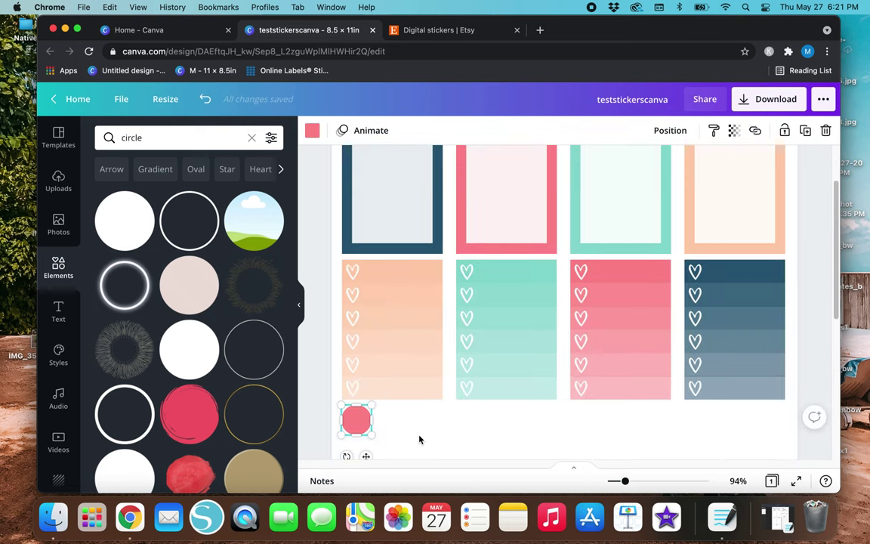
mouse_move(361, 427)
mouse_down()
mouse_move(413, 428)
mouse_move(397, 427)
mouse_move(410, 419)
mouse_move(346, 422)
mouse_up()
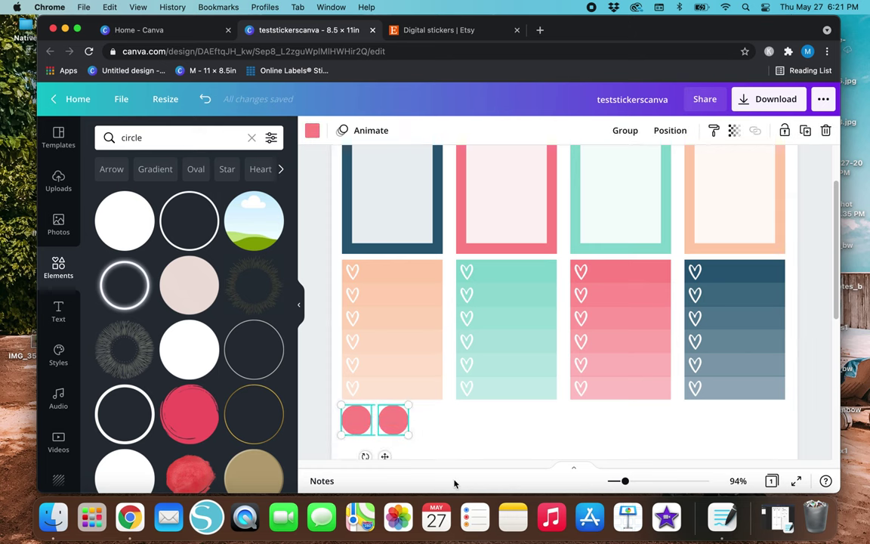
key(super+d)
drag(406, 439, 466, 426)
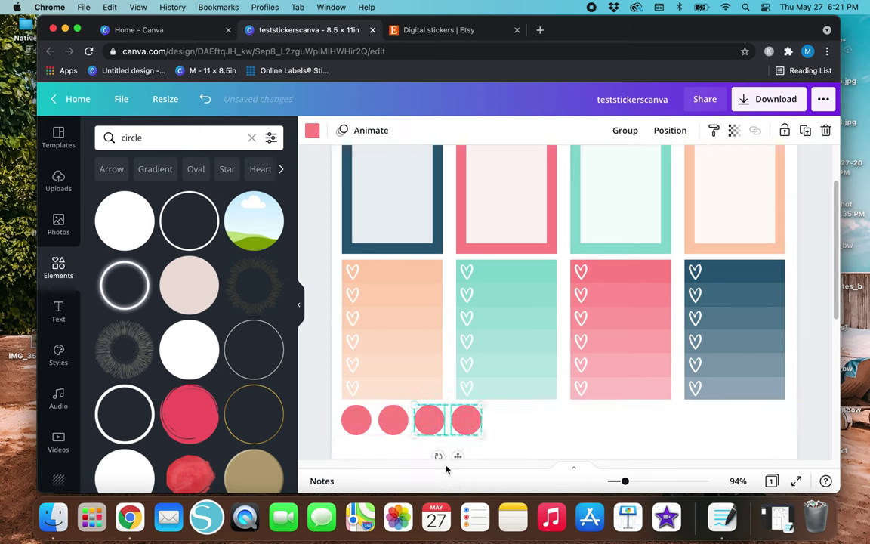
- Duplicate the last two pink circles to extend the row to six, ending flush with the teal stack's right edge
drag(511, 447, 429, 421)
key(super+d)
drag(508, 423, 541, 426)
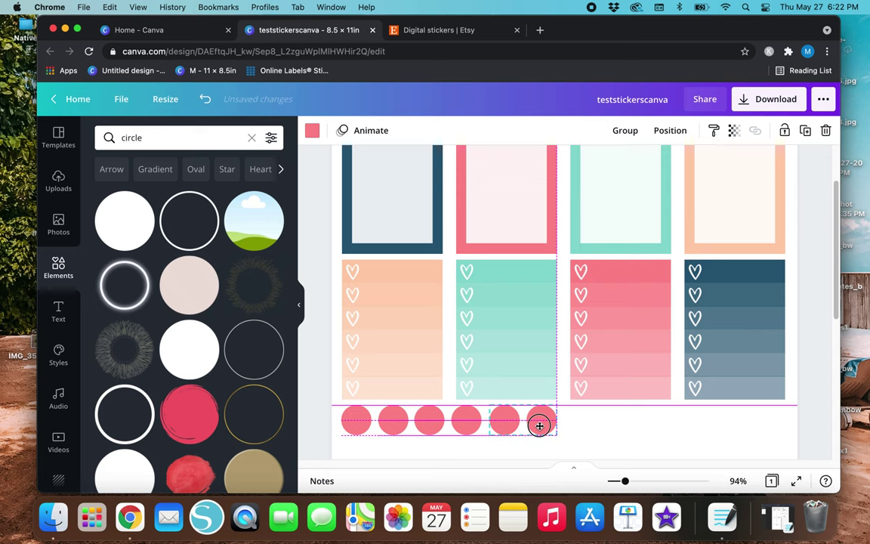
drag(540, 426, 541, 426)
click(589, 439)
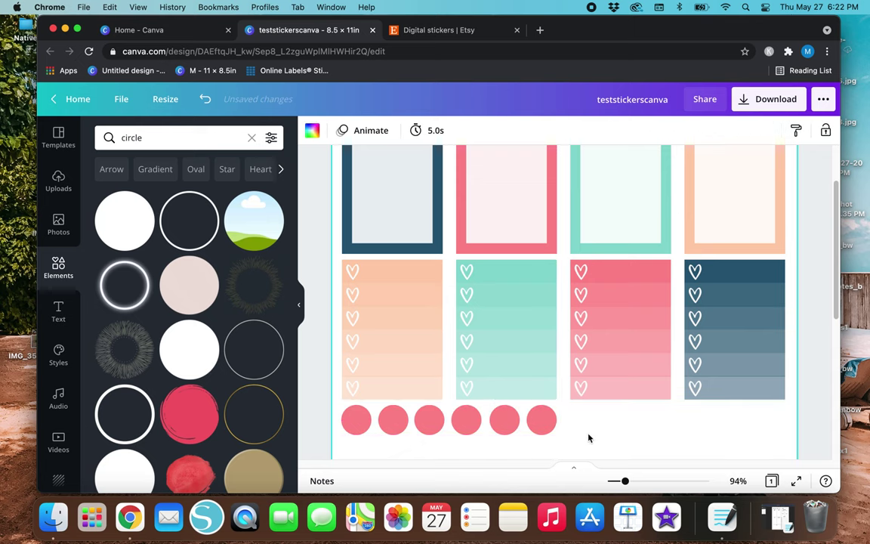
- Space the six pink circles evenly in their row with Tidy up
scroll(587, 437, down, 3)
drag(576, 313, 349, 307)
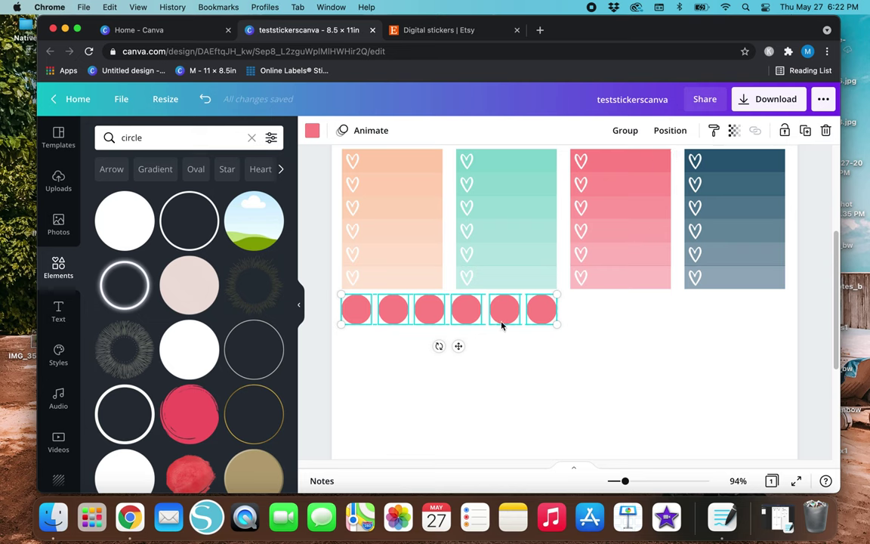
click(670, 131)
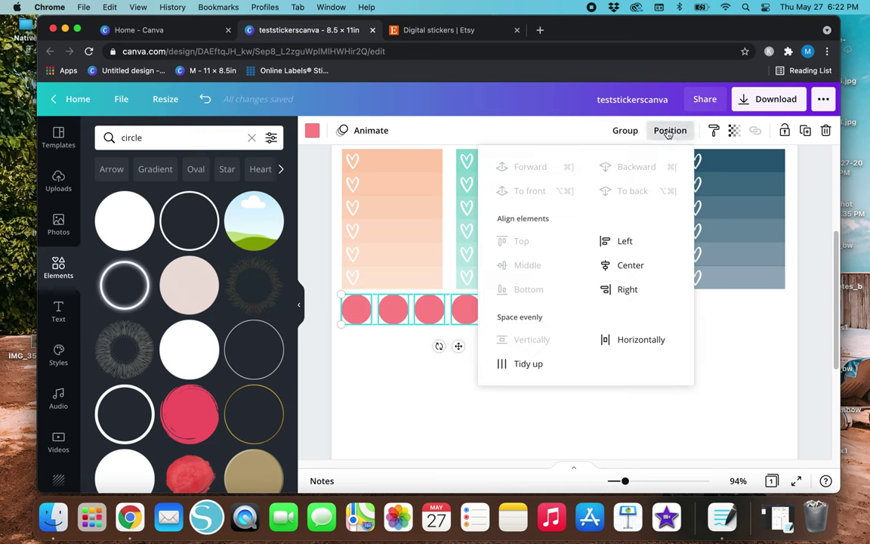
click(527, 374)
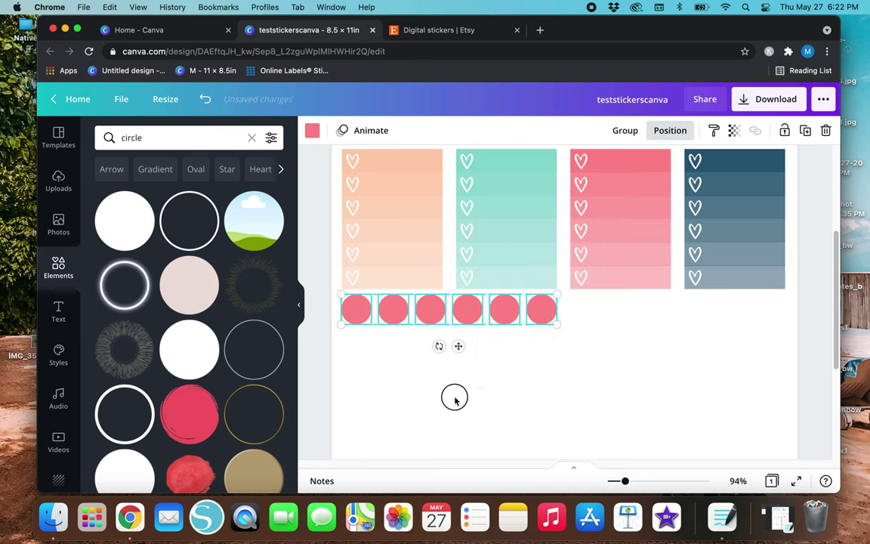
click(453, 398)
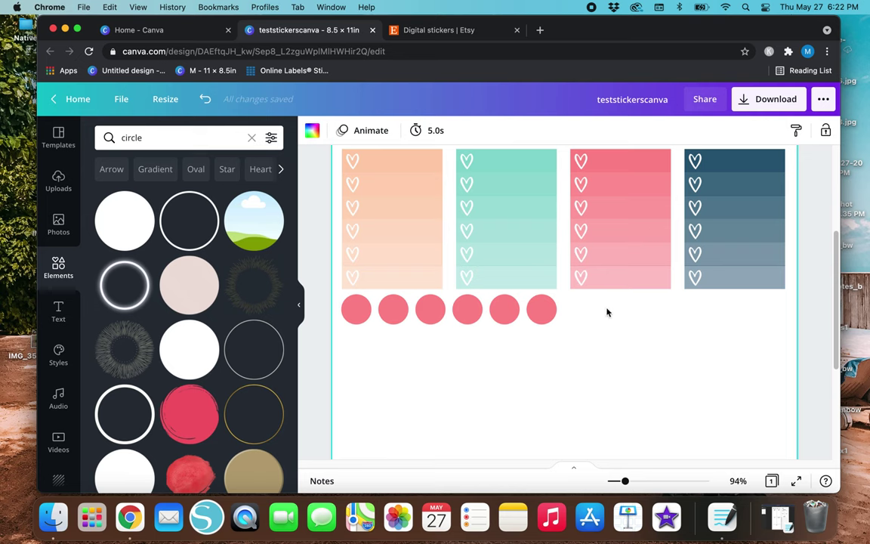
- Clear the circle search, review the digital sticker listings on Etsy for icon ideas, and return to the Canva design
click(252, 141)
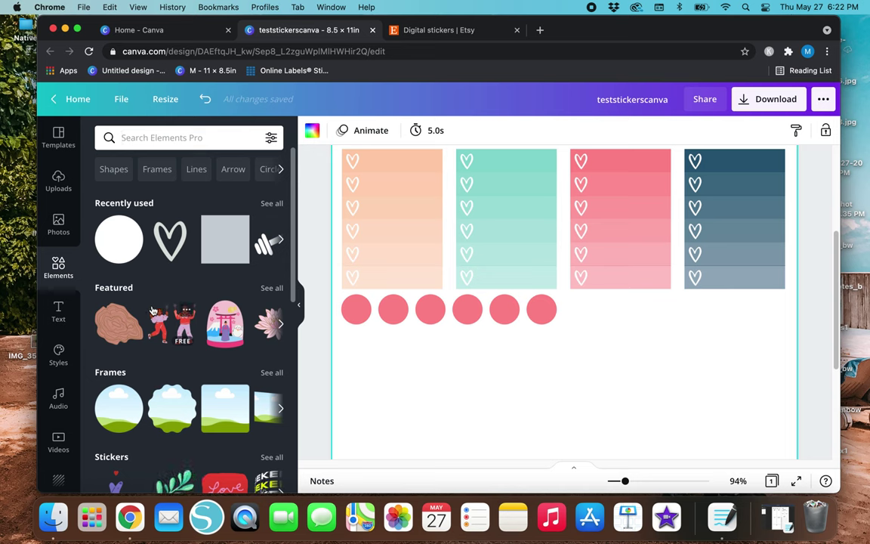
click(216, 142)
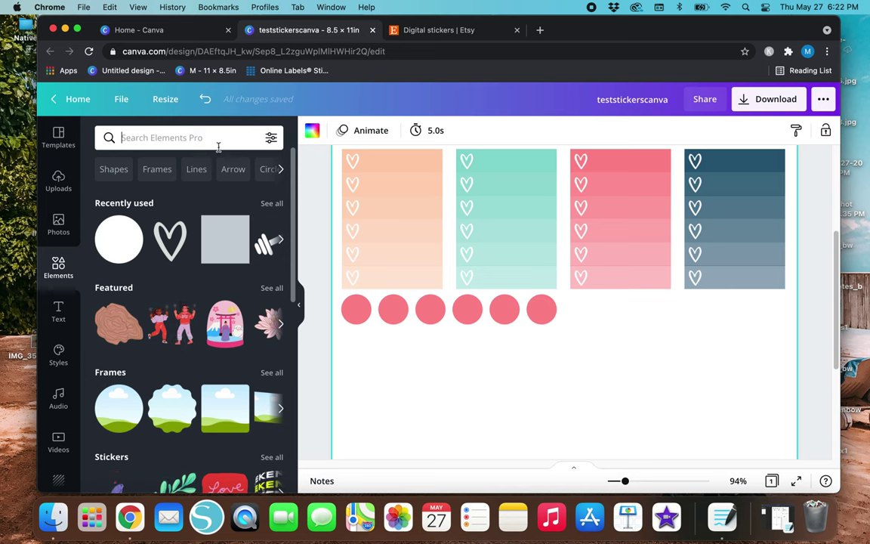
click(438, 34)
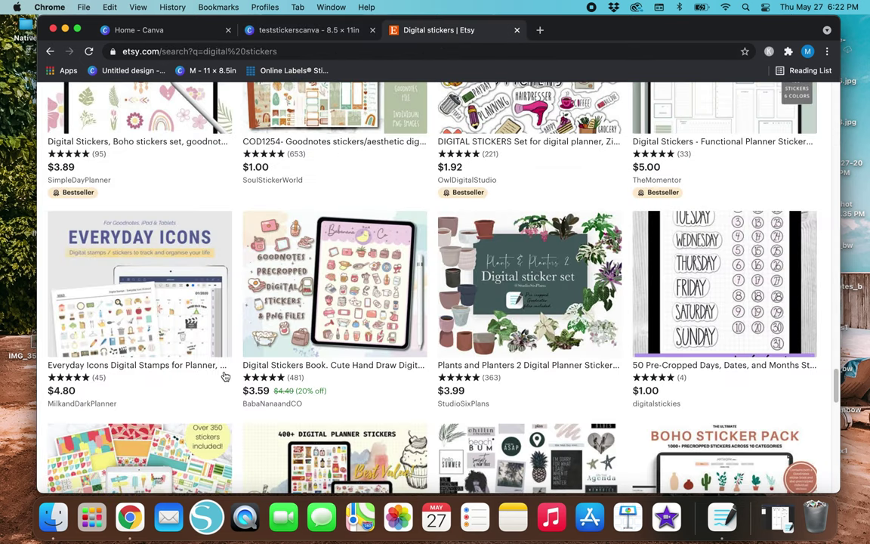
scroll(224, 377, down, 5)
scroll(224, 378, up, 10)
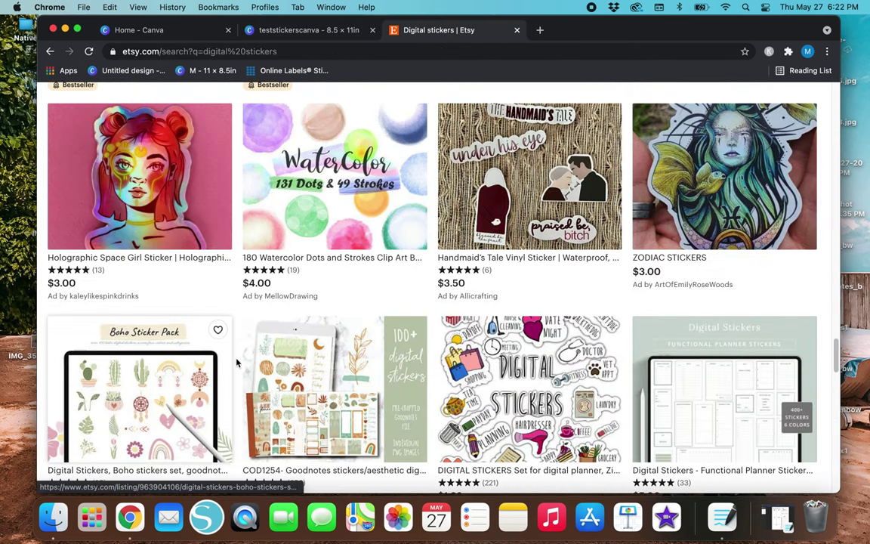
scroll(224, 377, up, 5)
scroll(239, 361, up, 9)
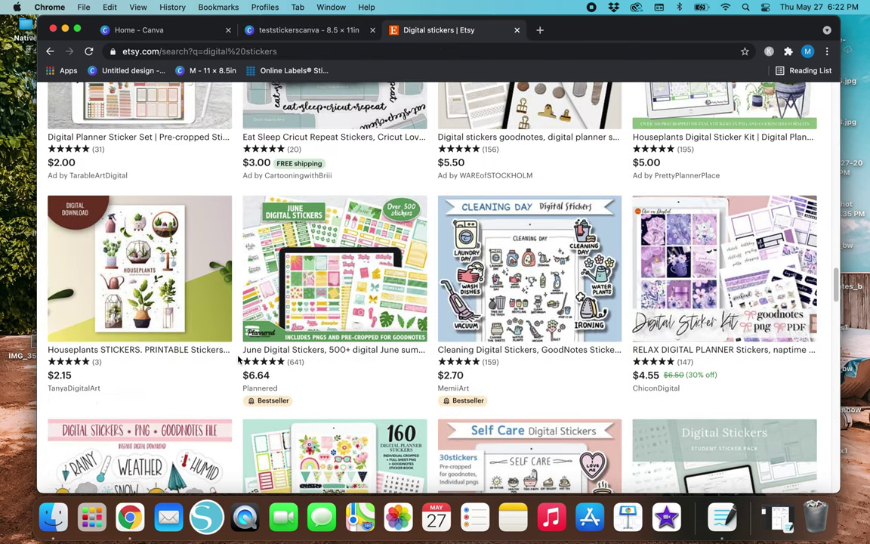
scroll(239, 360, up, 10)
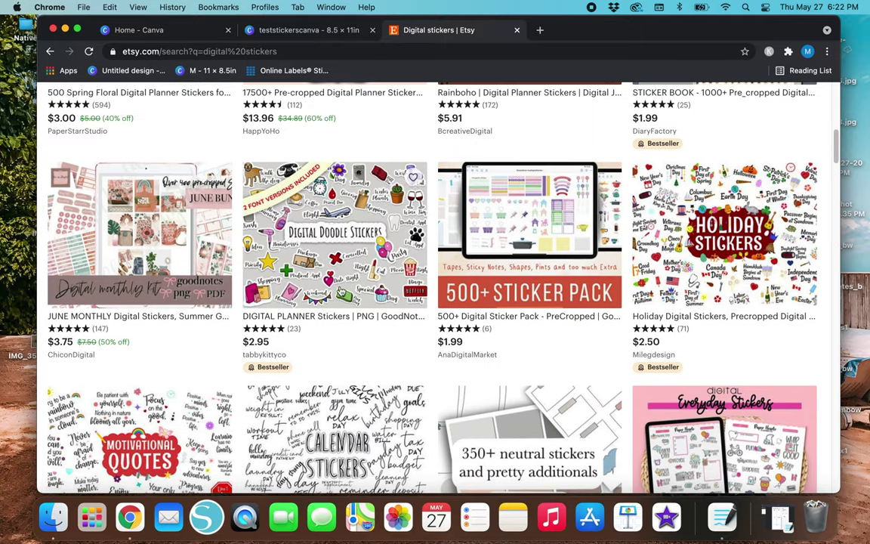
click(332, 30)
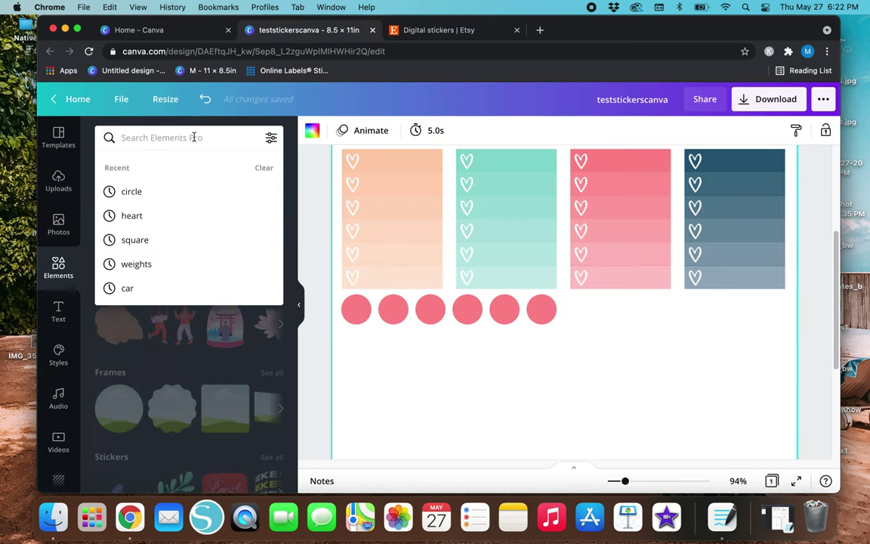
- Search the elements for "weights" and add the white dumbbell graphic to the page
text(weights)
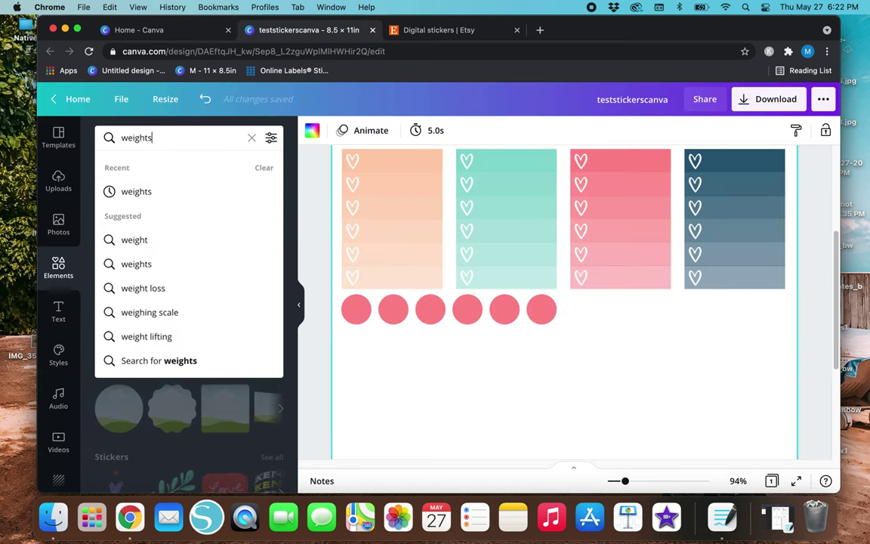
key(Return)
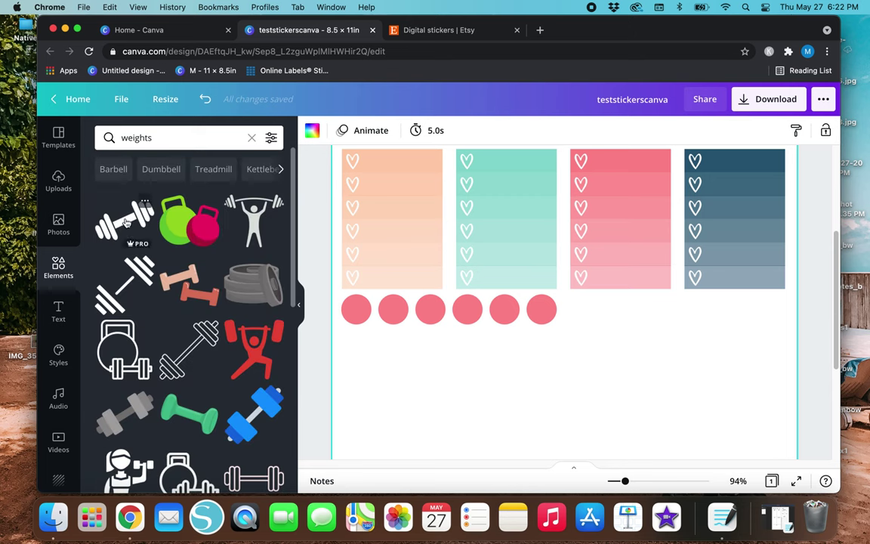
click(126, 221)
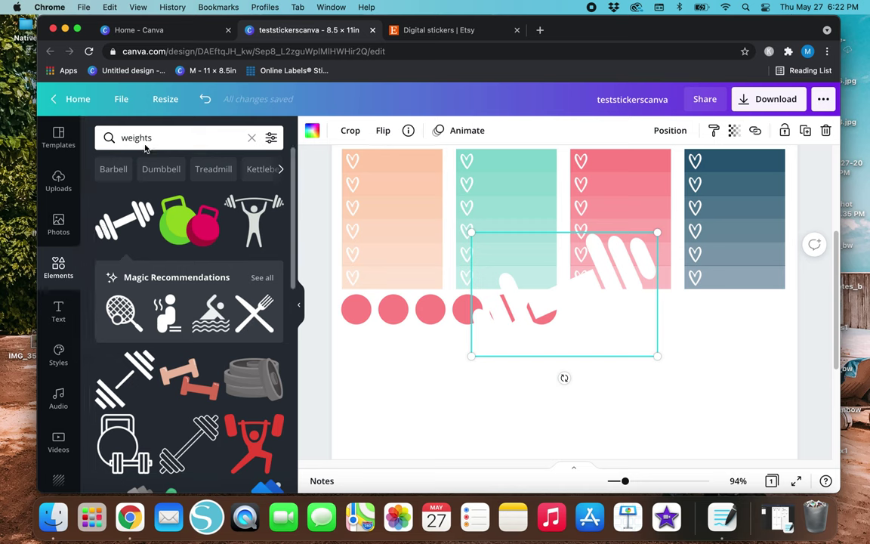
- Shrink the white dumbbell graphic and centre it on the first pink circle
drag(655, 230, 500, 337)
drag(392, 324, 358, 314)
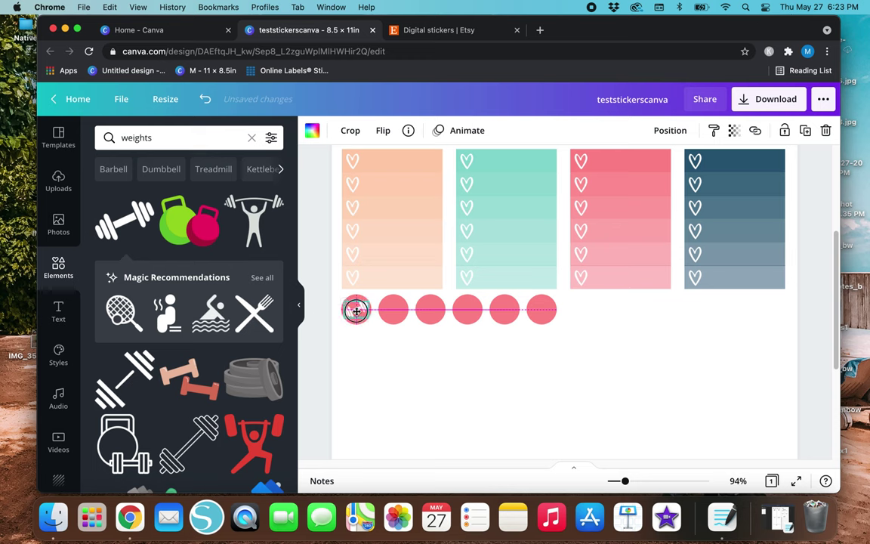
click(357, 363)
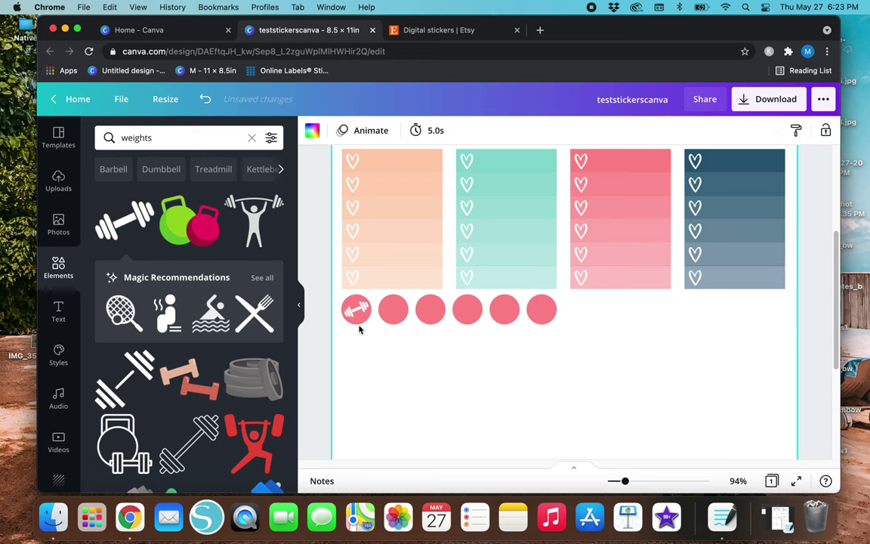
- Search the elements for "paw" and add the upright solid paw print graphic to the page
click(251, 137)
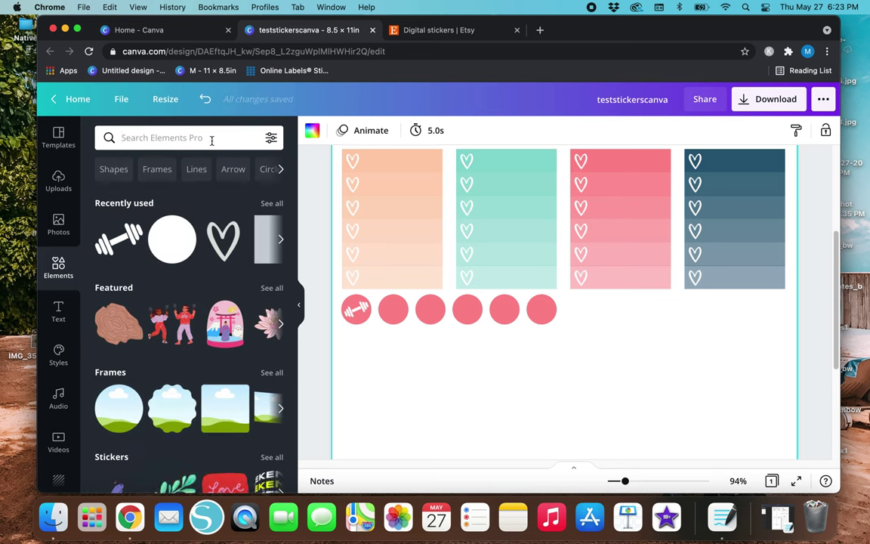
text(paw)
key(Return)
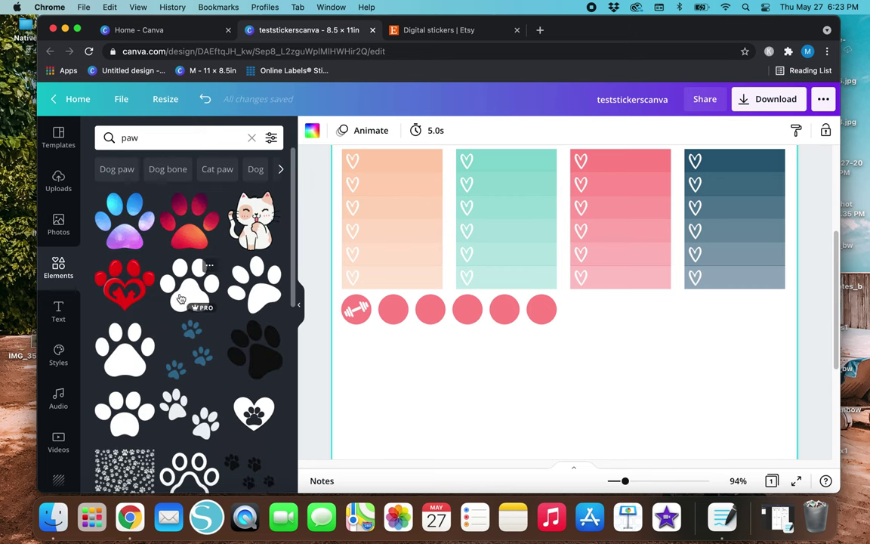
click(179, 300)
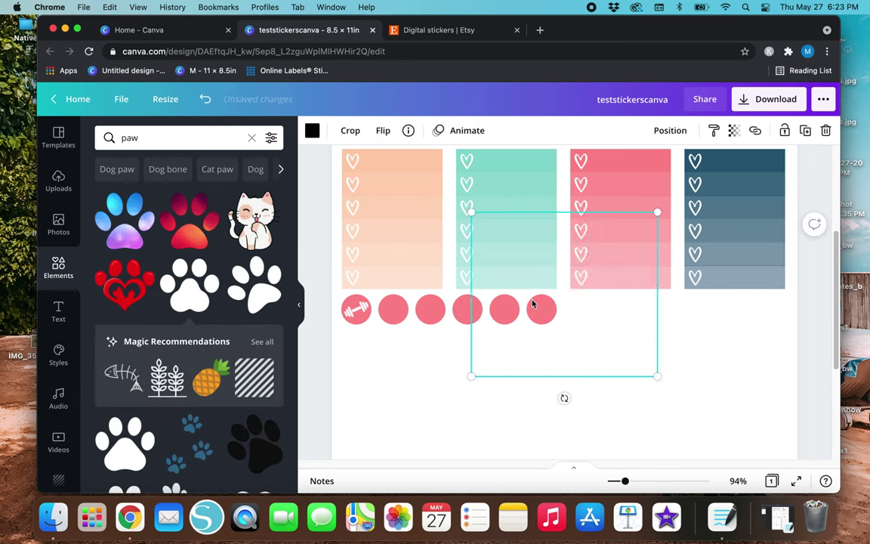
- Recolor the paw print white, shrink it and centre it on the second pink circle
click(312, 130)
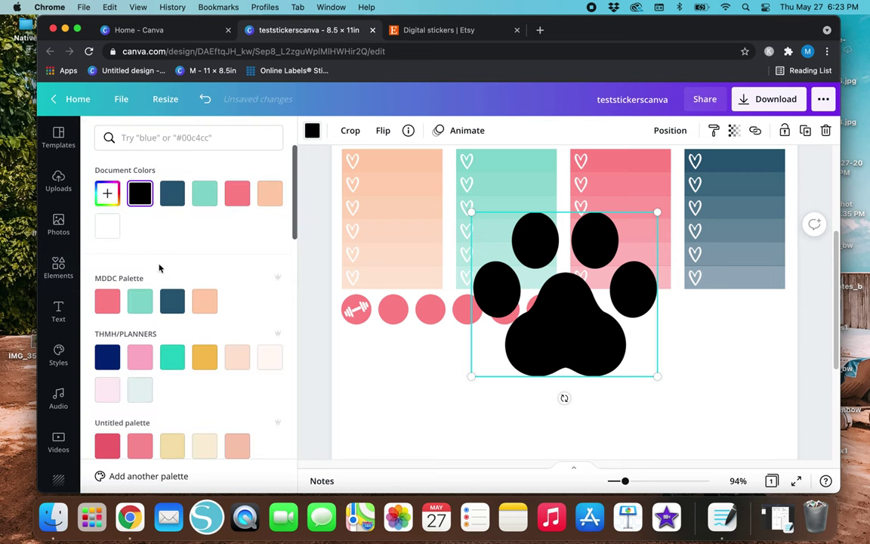
click(108, 226)
drag(663, 379, 390, 309)
click(392, 385)
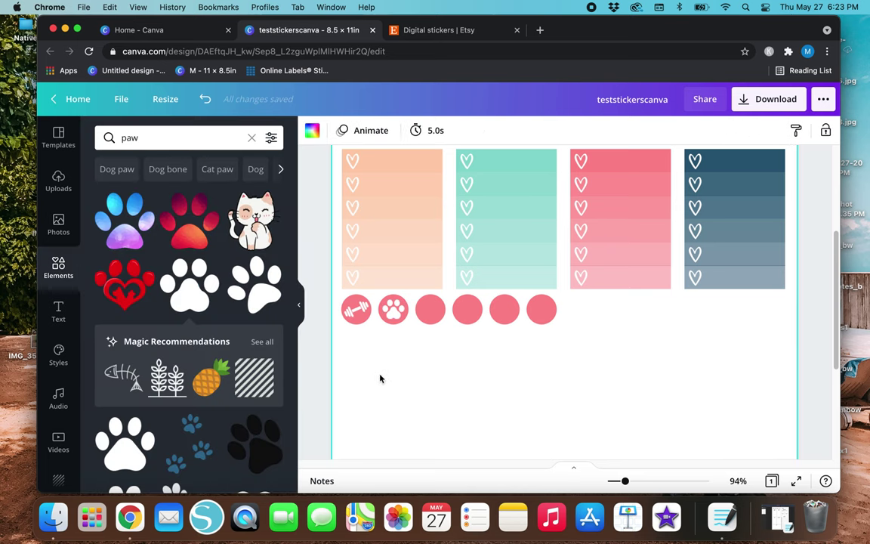
- Search the elements for "youtube" graphics
click(252, 140)
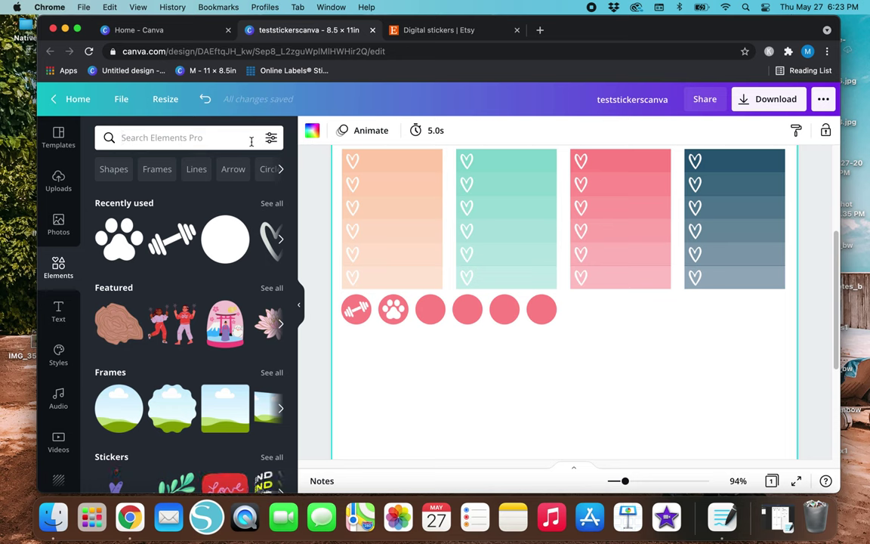
text(youtube)
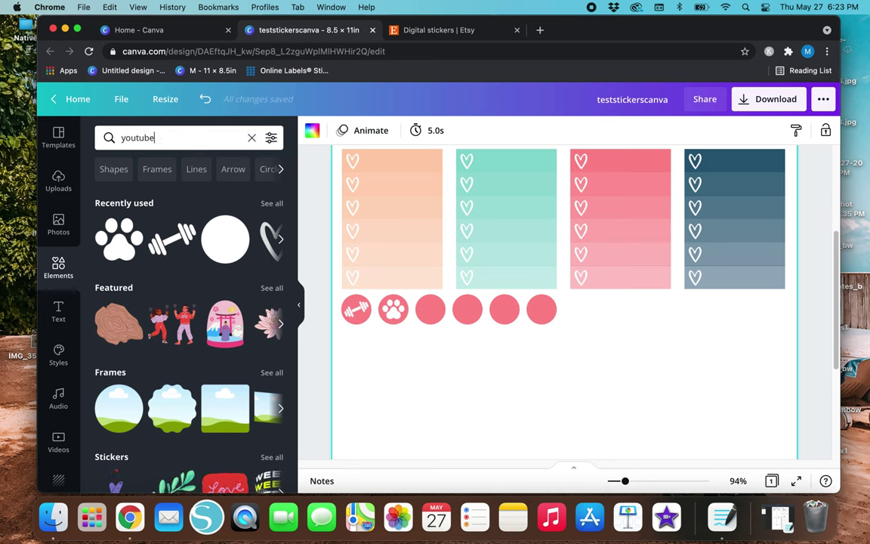
key(Return)
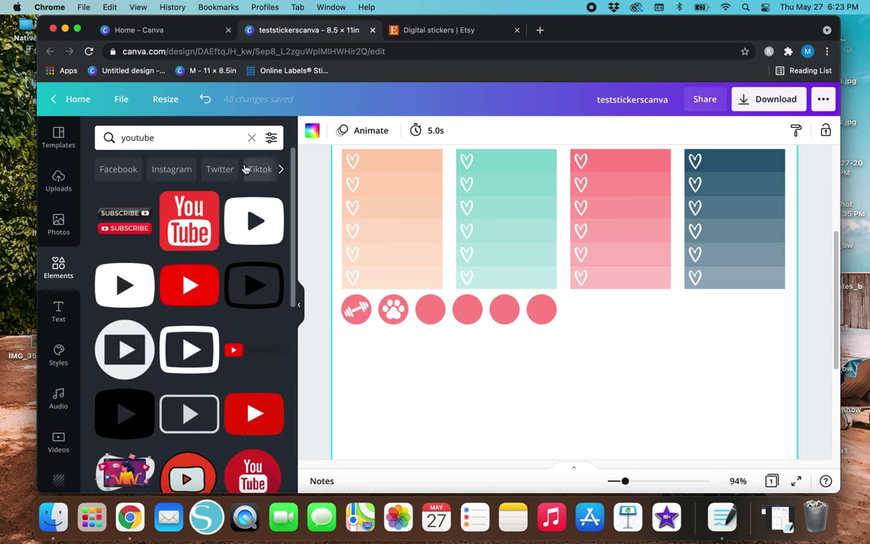
- Search the elements for "instagram" and add the outlined Instagram logo to the page
click(252, 138)
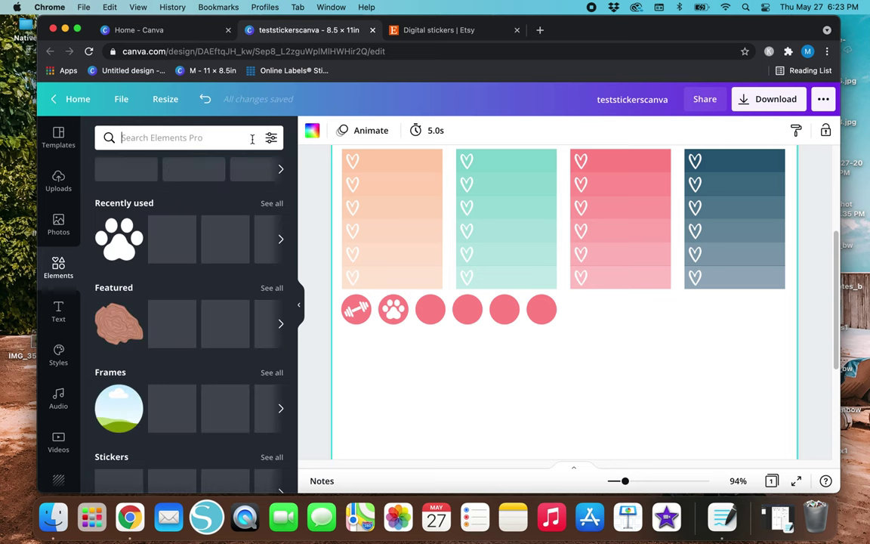
text(instagram)
key(Return)
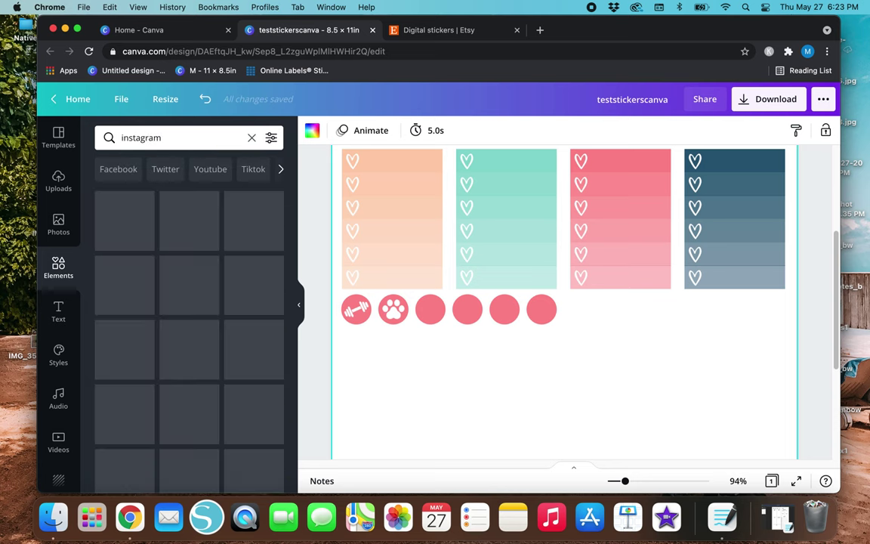
click(131, 235)
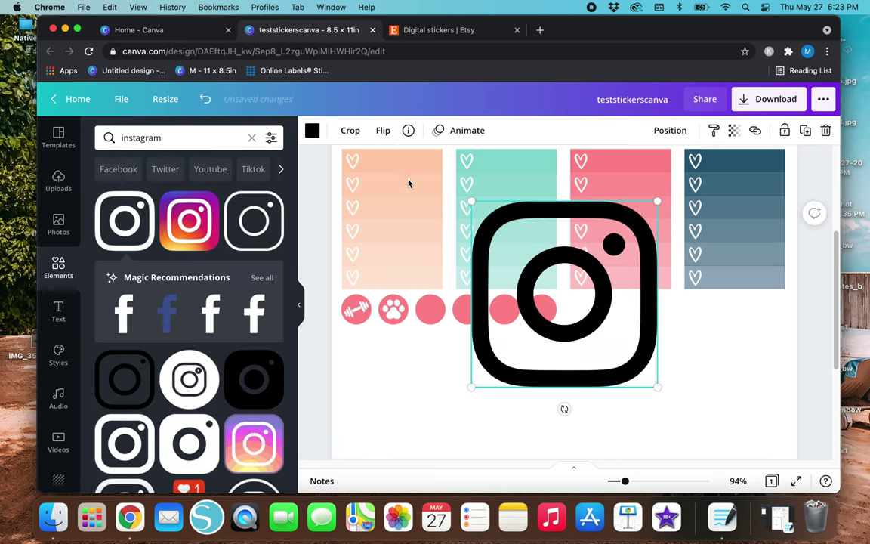
- Recolor the Instagram logo white, shrink it and centre it on the third pink circle
click(313, 131)
click(107, 226)
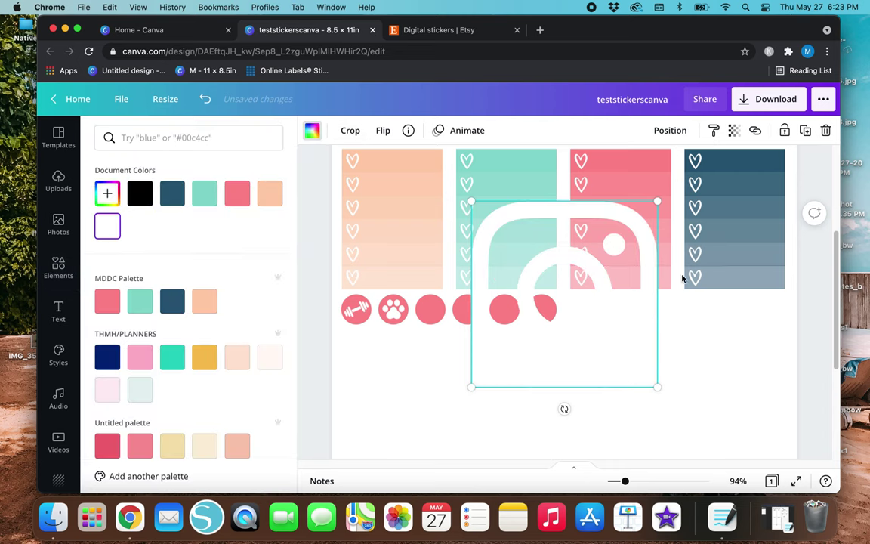
drag(656, 203, 429, 309)
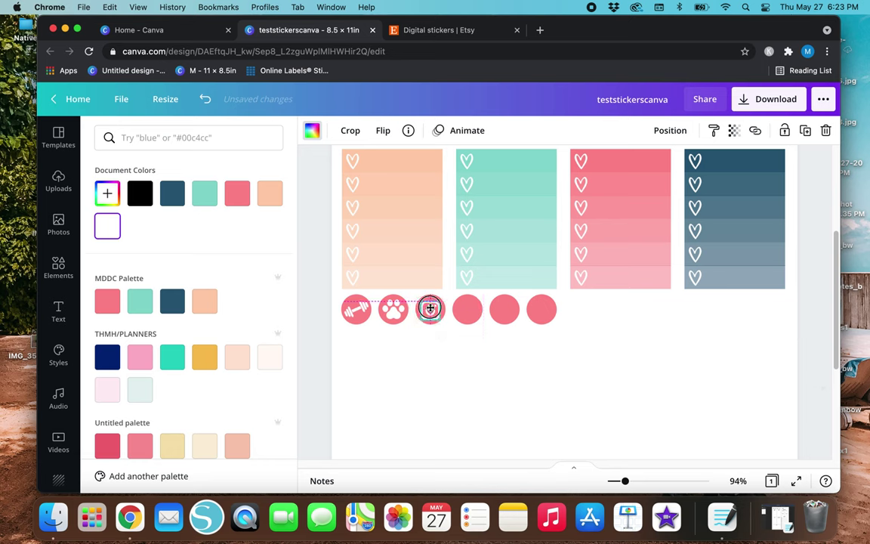
click(427, 378)
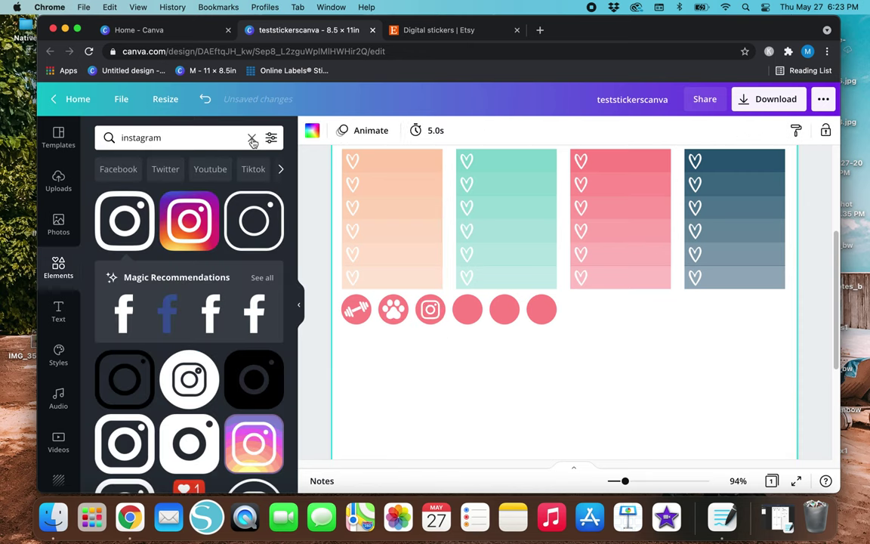
- Search the elements for "coffee" and add the outlined steaming coffee cup graphic to the page
click(252, 139)
text(coffee)
key(Return)
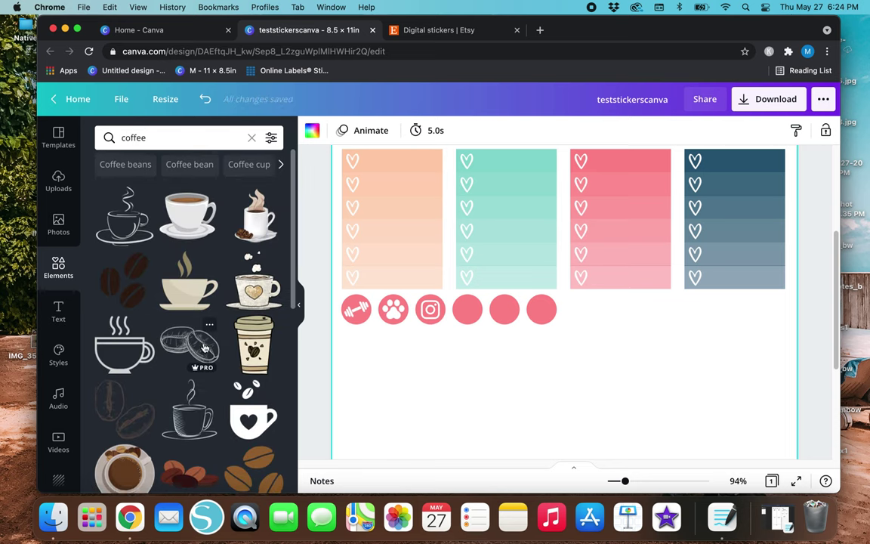
scroll(204, 346, down, 2)
scroll(121, 317, down, 4)
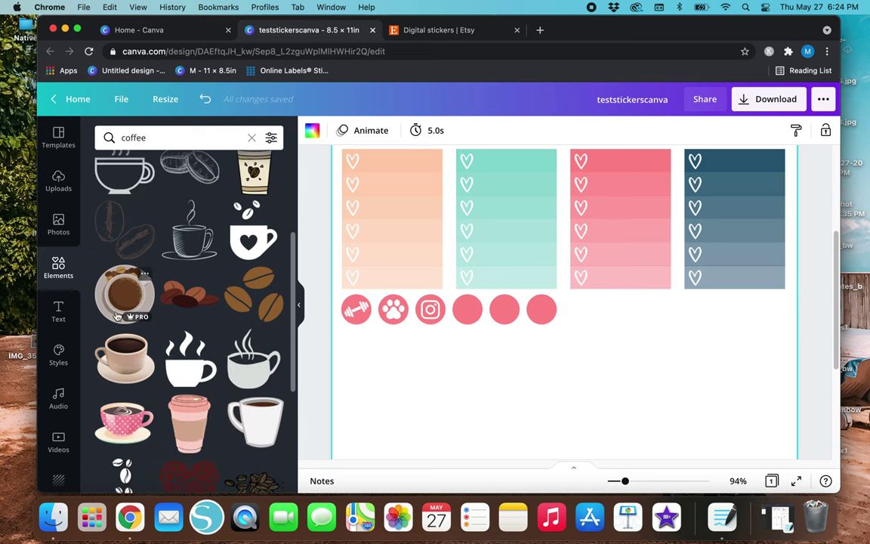
scroll(177, 338, down, 8)
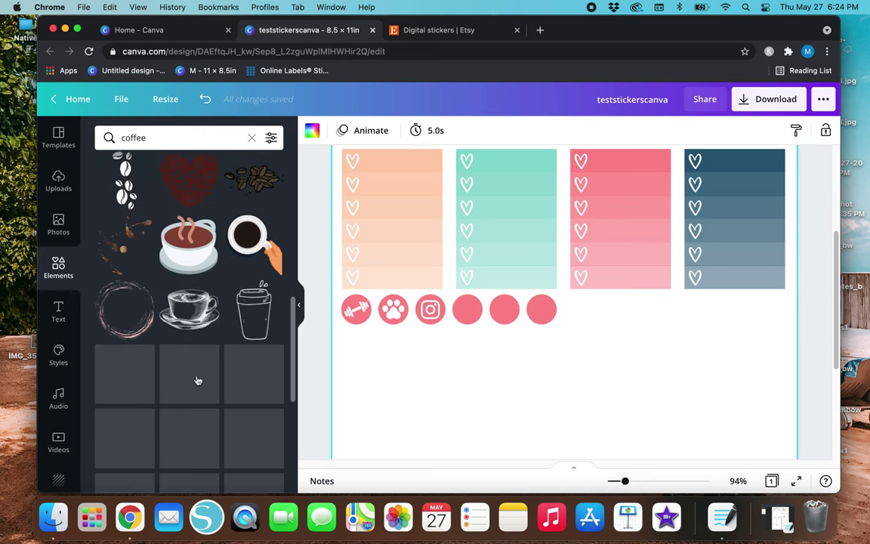
scroll(198, 379, down, 3)
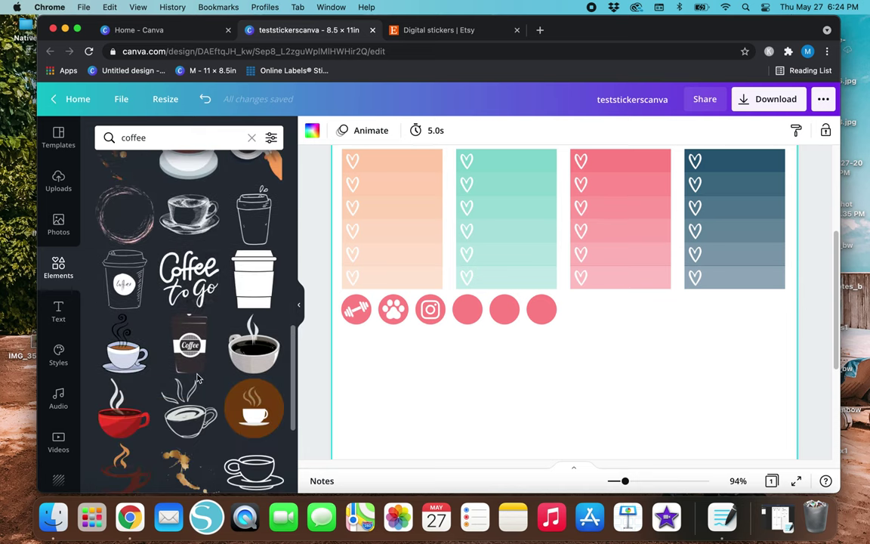
scroll(198, 379, down, 7)
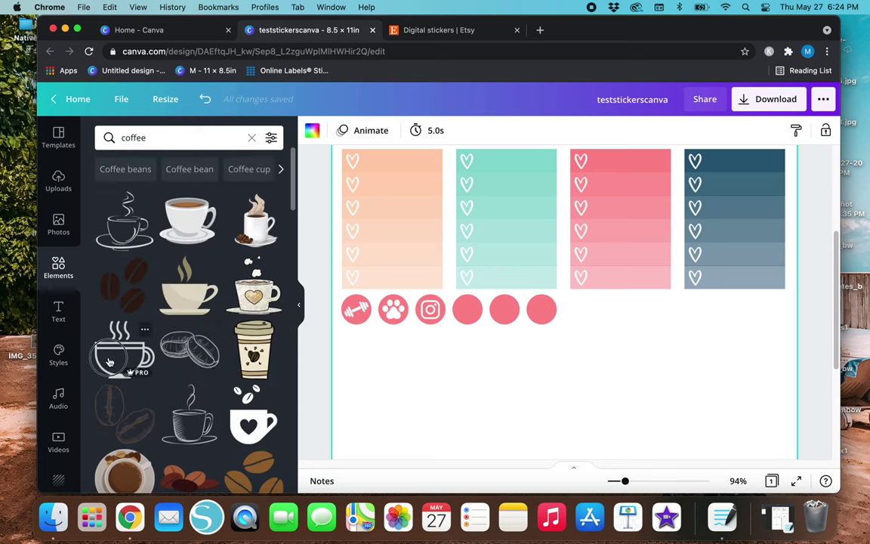
click(128, 368)
- Recolor the coffee cup white, shrink it and centre it on the fourth pink circle
click(312, 130)
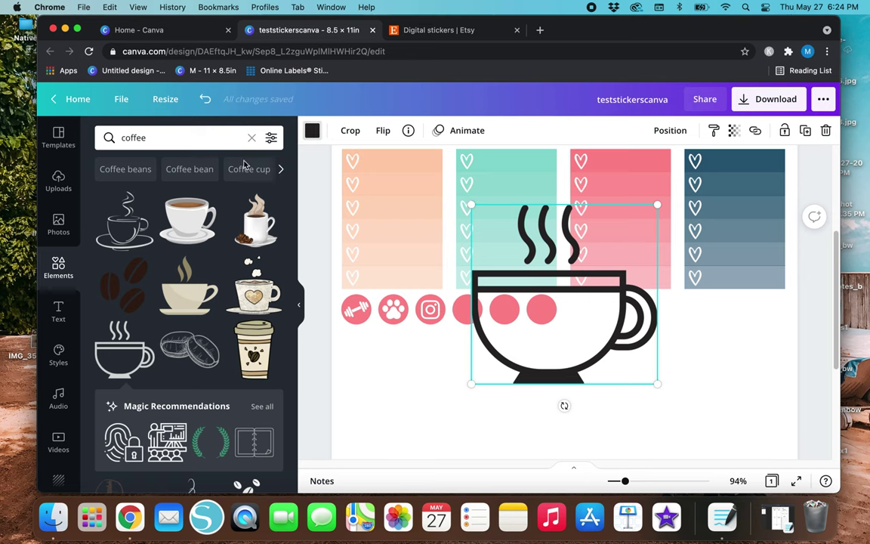
click(107, 193)
drag(661, 217, 462, 307)
click(463, 387)
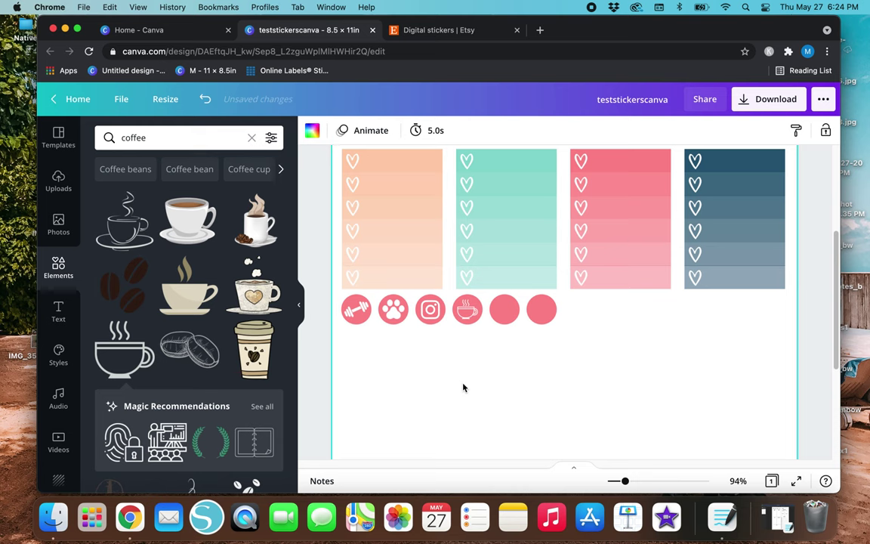
- Search the elements for "running" and add the silhouette of the runner with a ponytail to the page
click(252, 137)
text(running)
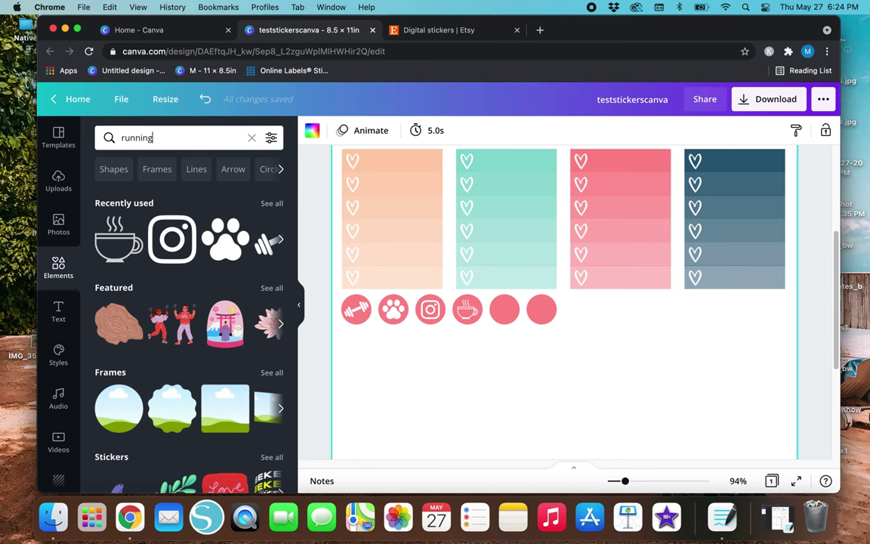
key(Return)
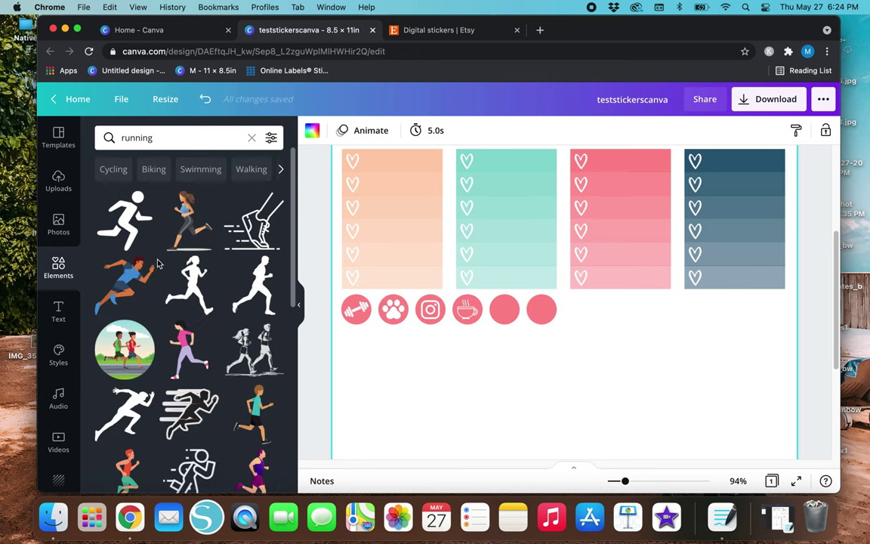
click(191, 279)
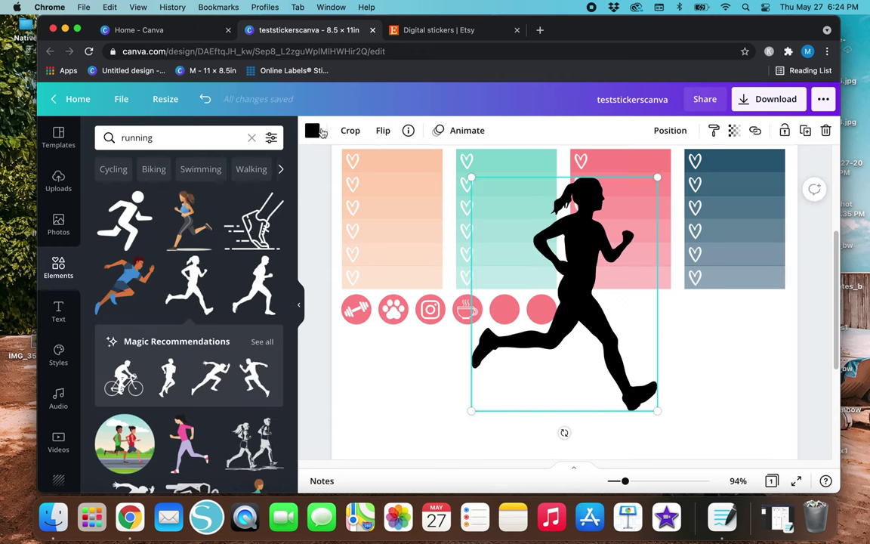
- Recolor the runner silhouette white, shrink it and centre it on the fifth pink circle
click(312, 130)
click(108, 226)
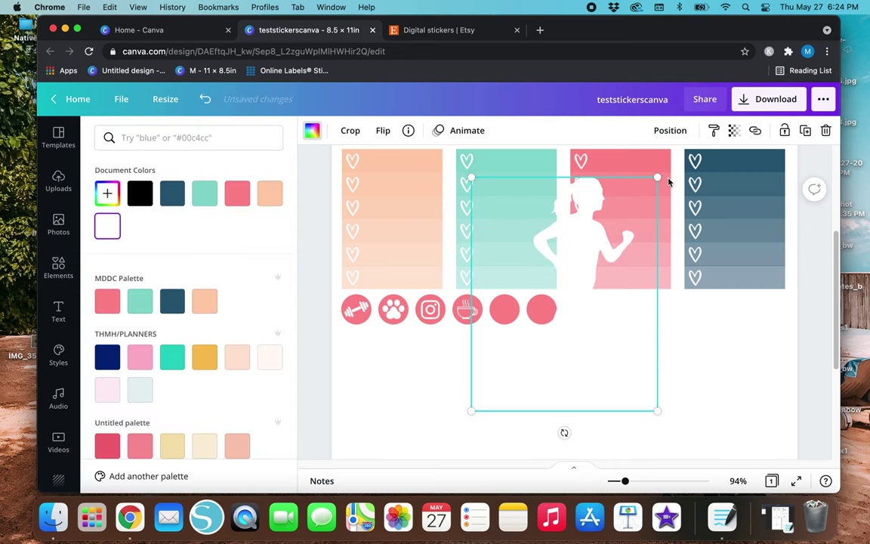
drag(658, 178, 504, 315)
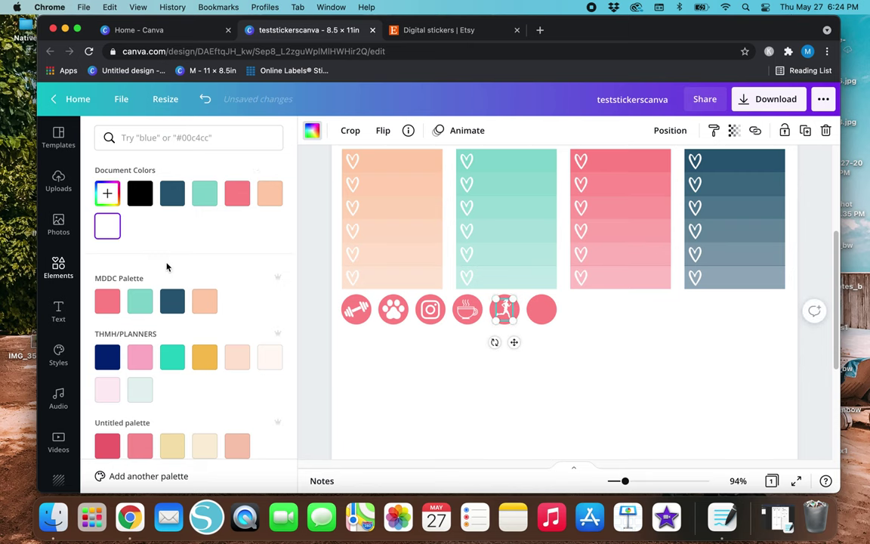
- Search the elements for "tv" and add the outlined retro television with round-tipped antennas to the page
click(58, 267)
click(156, 138)
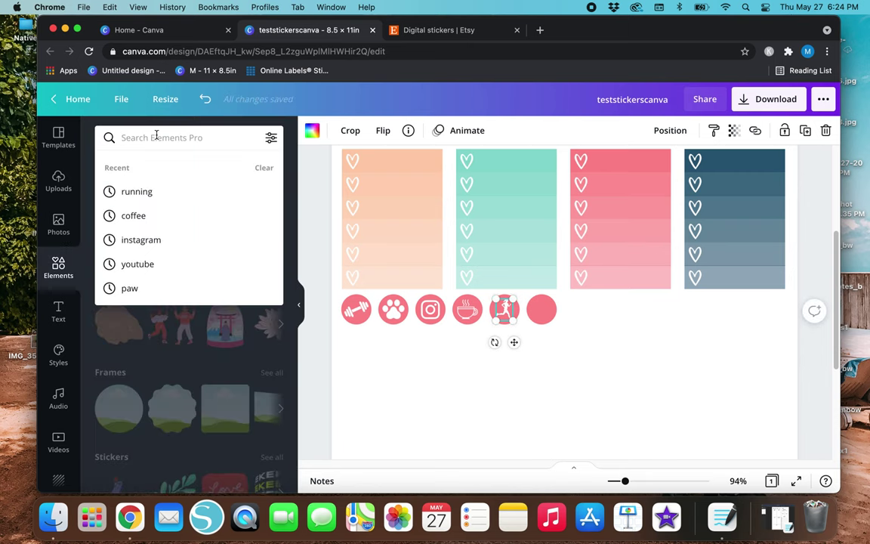
text(tv)
key(Return)
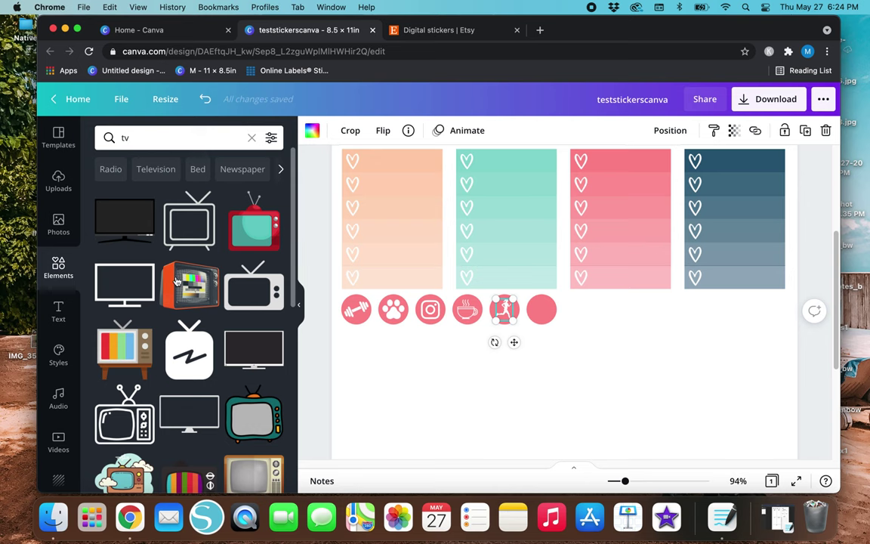
click(188, 230)
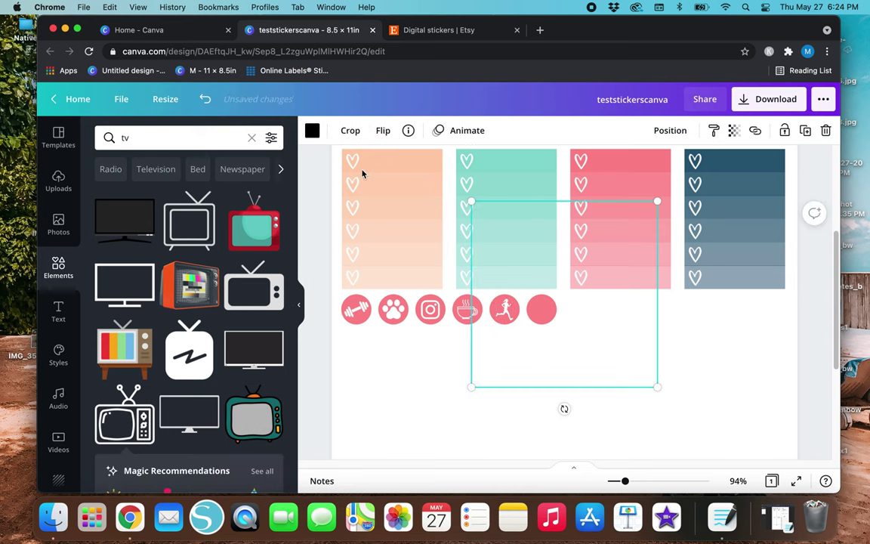
- Recolor the retro television graphic white and go back to the elements library
click(311, 130)
click(107, 226)
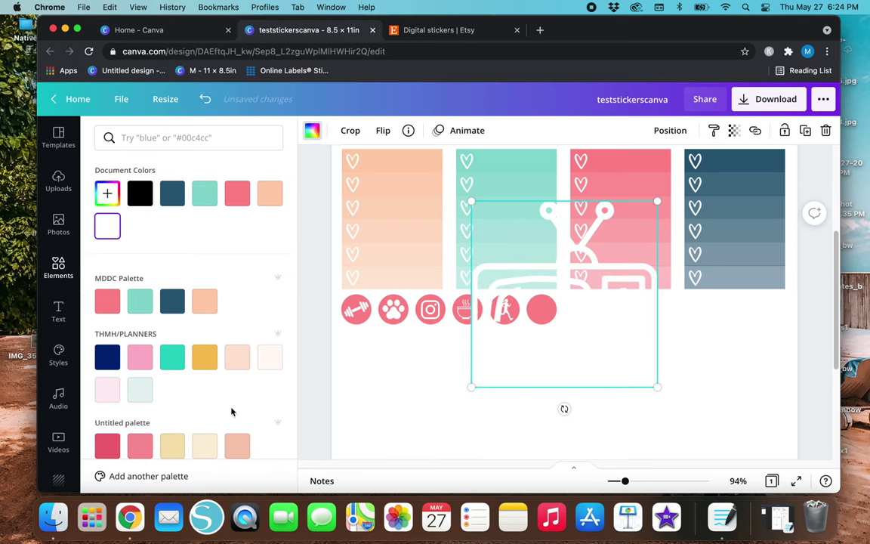
click(58, 266)
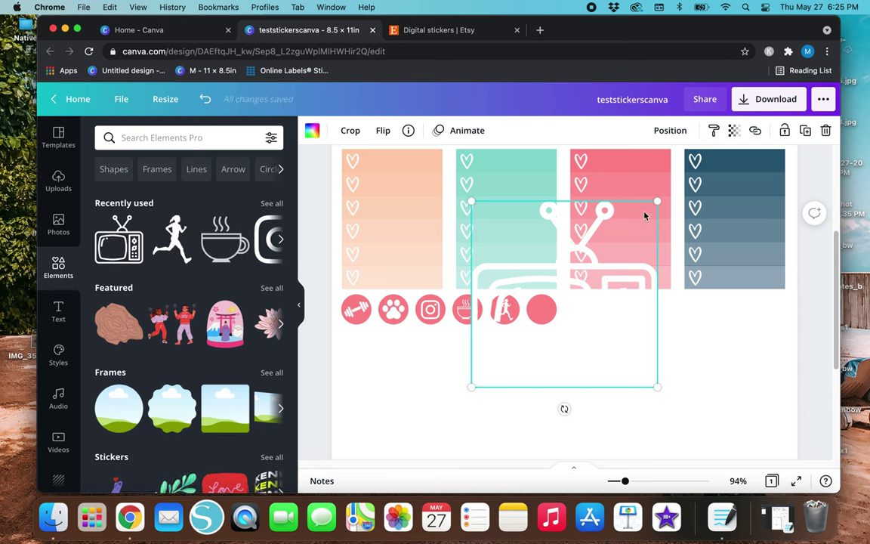
- Shrink the white TV icon and fit it inside the empty sixth coral circle
drag(657, 201, 537, 310)
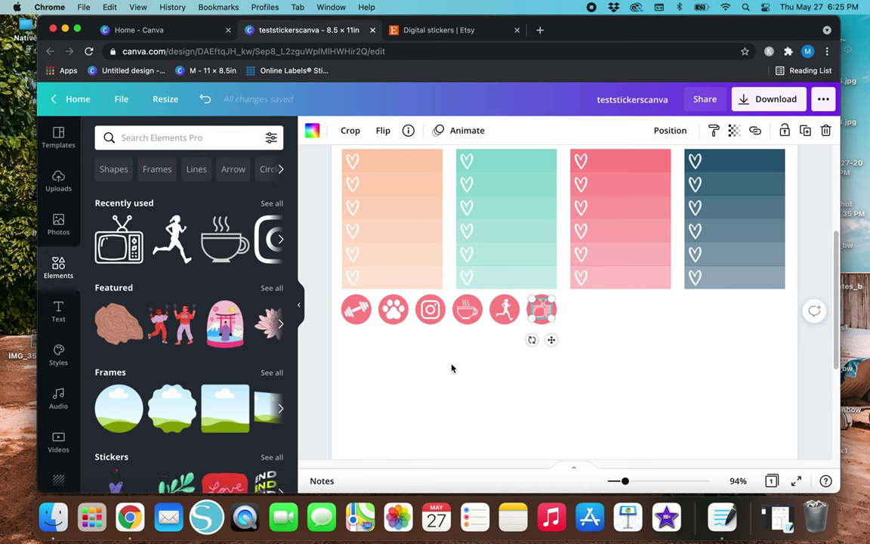
click(460, 378)
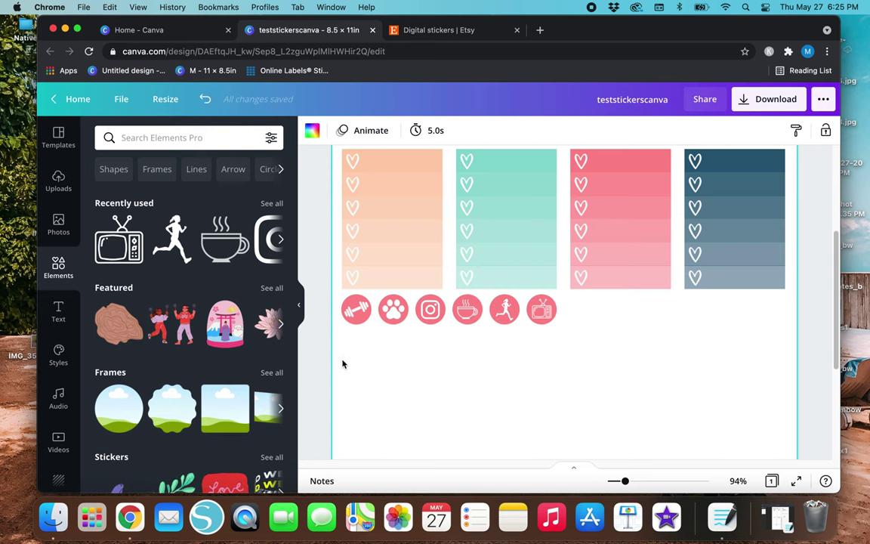
scroll(367, 361, up, 5)
scroll(368, 361, down, 5)
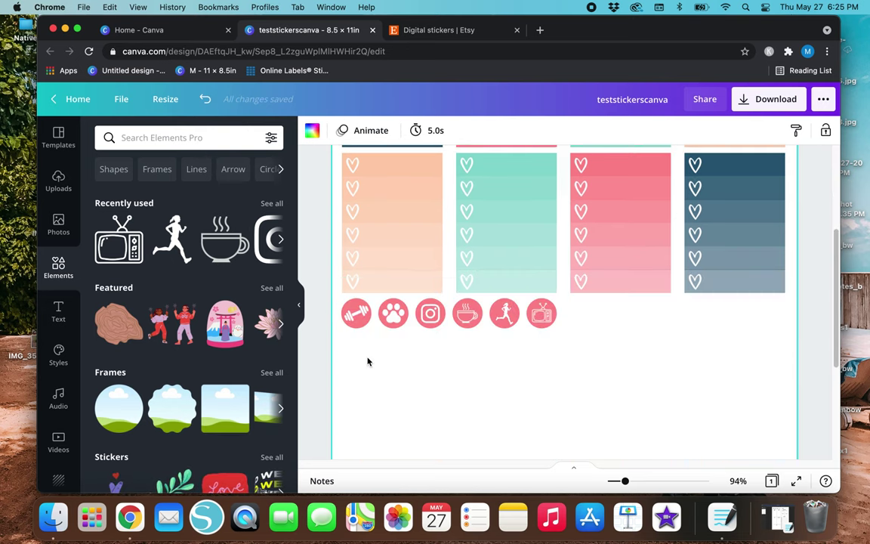
- Duplicate the row of six coral icon circles and align the copy directly beneath it
drag(350, 351, 550, 316)
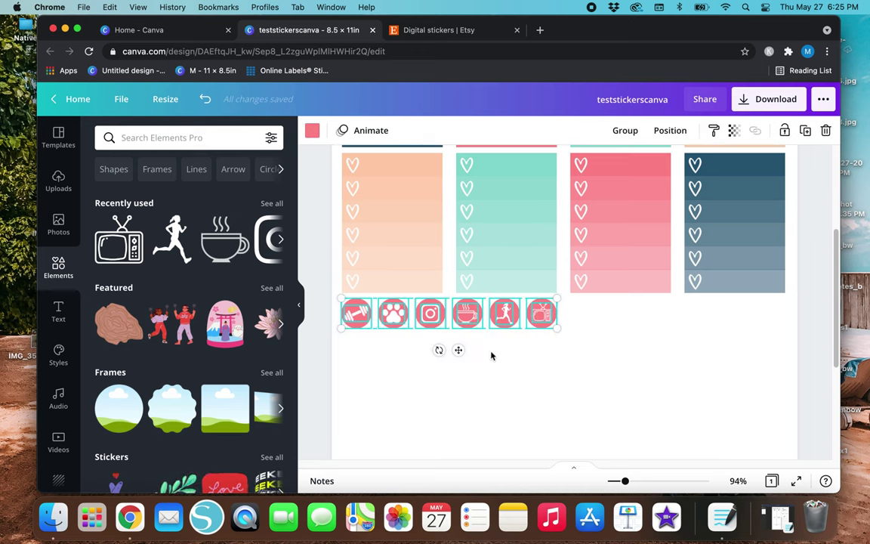
key(super+d)
drag(467, 361, 455, 386)
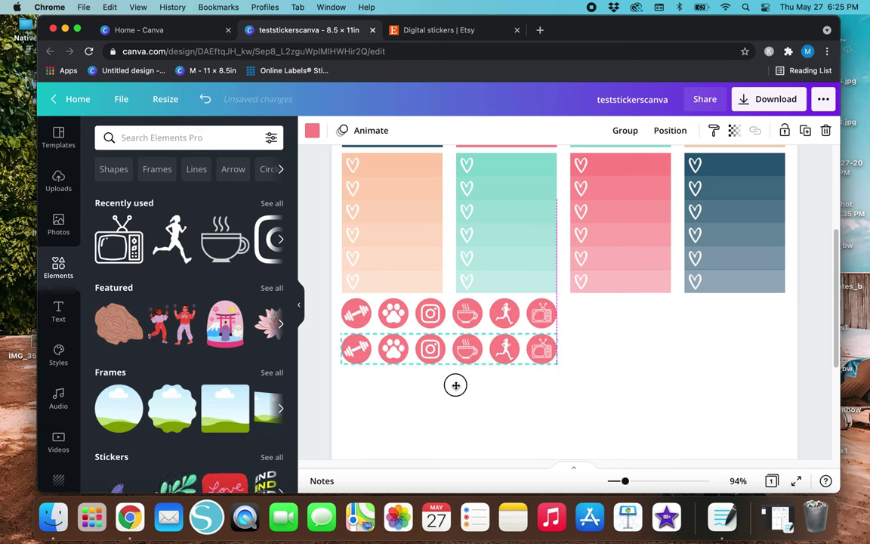
drag(456, 384, 445, 386)
- Duplicate both coral icon rows together and align the copies below them to make four rows
drag(351, 405, 547, 325)
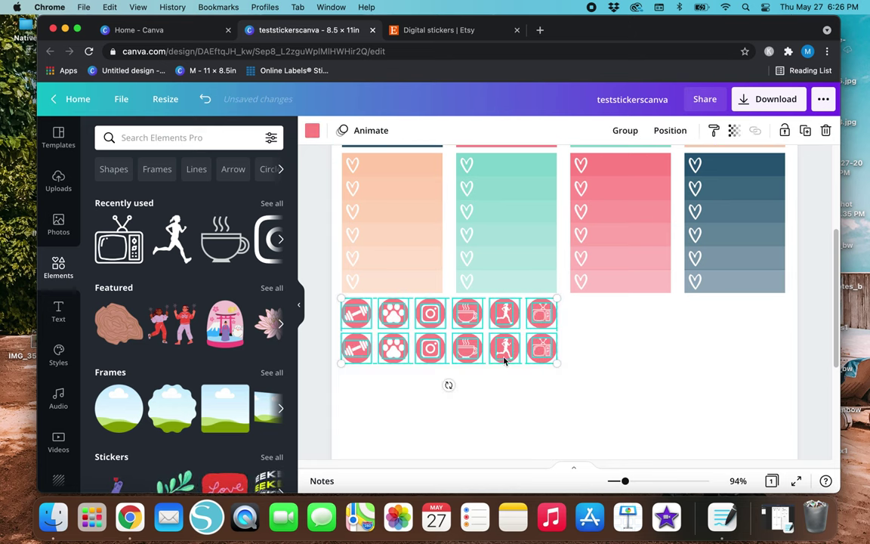
key(super+d)
drag(480, 366, 467, 422)
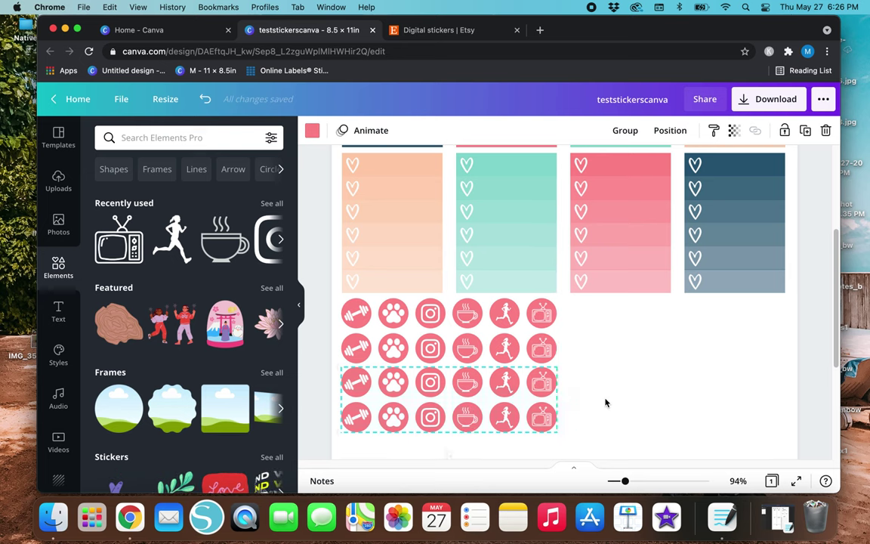
click(604, 402)
scroll(606, 402, down, 3)
scroll(606, 402, up, 5)
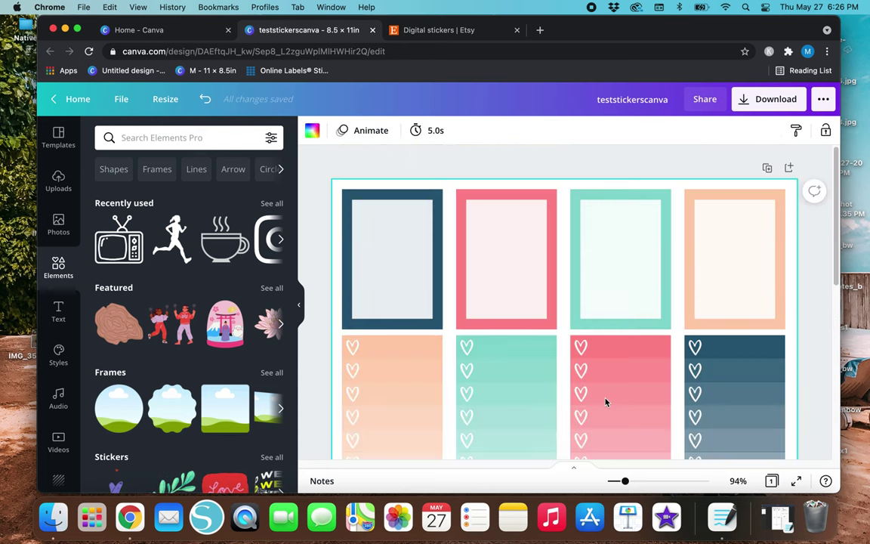
- Recolor the circles in the second icon row with dark blue #2b5e7b from the MDDC Palette
scroll(606, 403, down, 5)
click(352, 260)
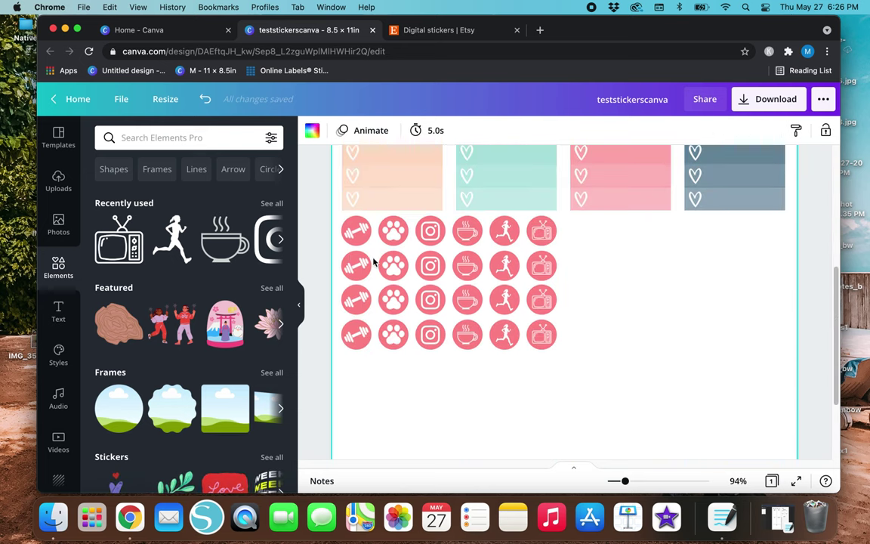
drag(322, 259, 557, 272)
click(312, 134)
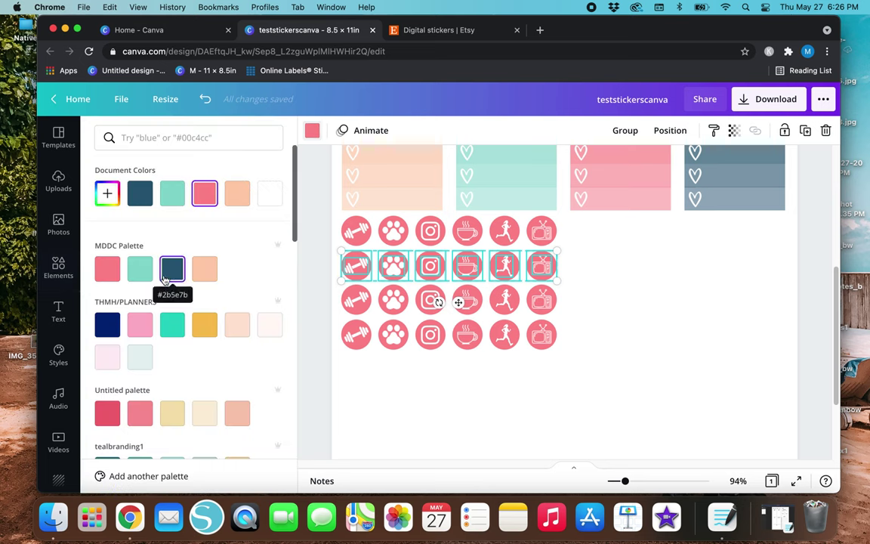
click(170, 270)
- Recolor the circles in the third icon row with the peach from the MDDC Palette
drag(323, 302, 551, 302)
click(312, 130)
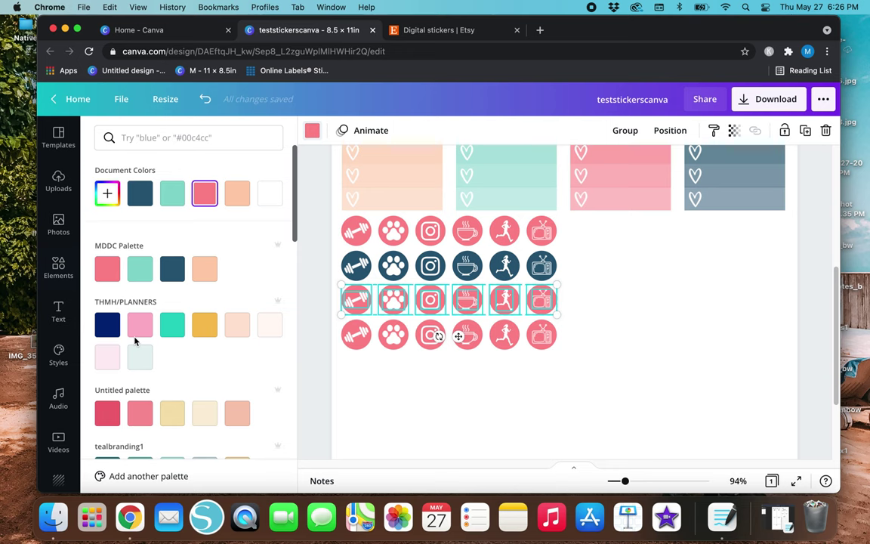
click(205, 272)
- Recolor the circles in the fourth icon row with the mint green from the MDDC Palette
click(326, 340)
drag(321, 333, 559, 338)
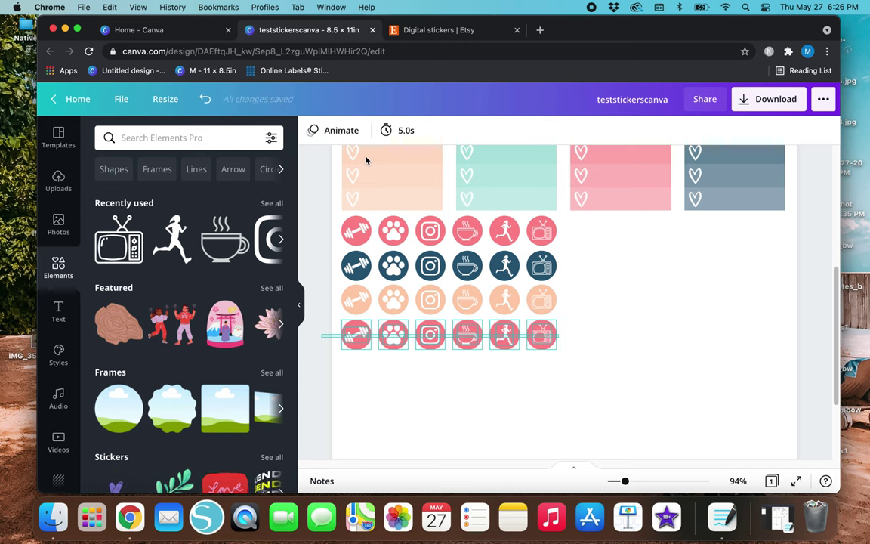
click(312, 130)
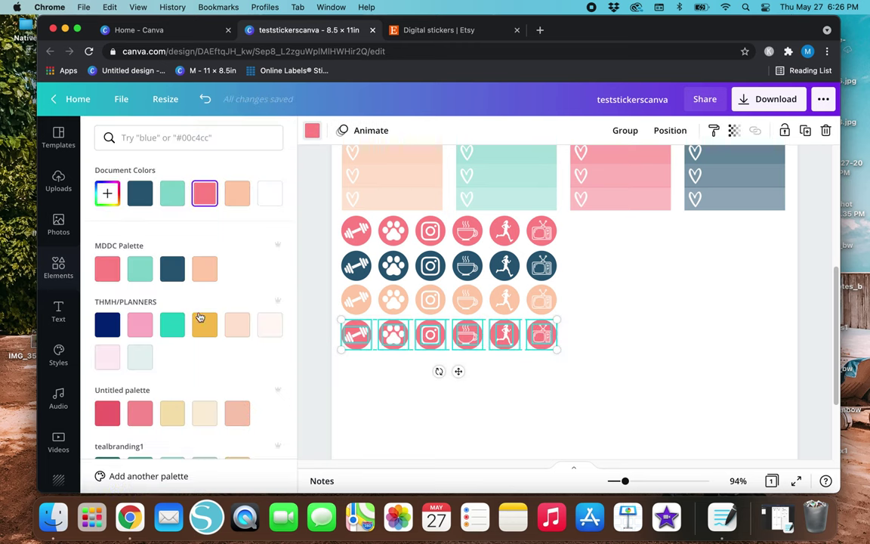
click(142, 269)
click(445, 404)
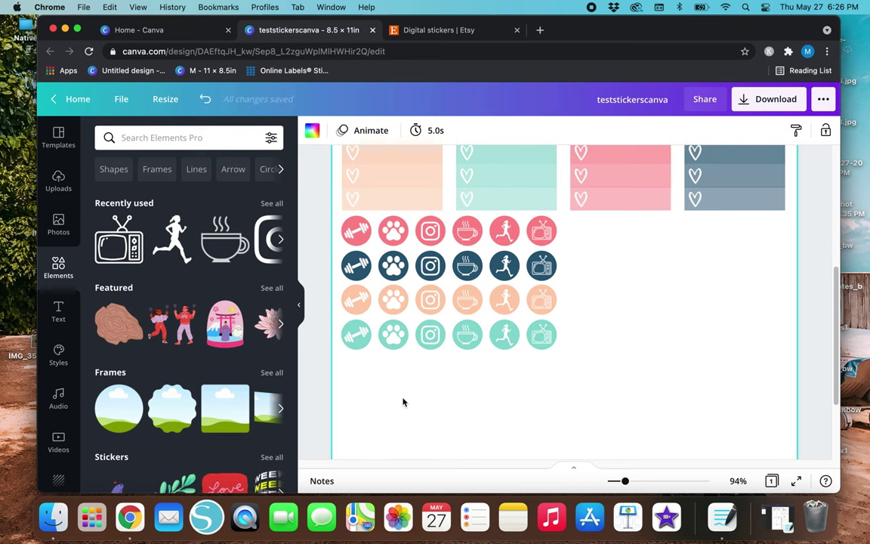
- Zoom out to 50% and review the layout and remaining free space of the sticker sheet
key(super+minus)
key(super+minus)
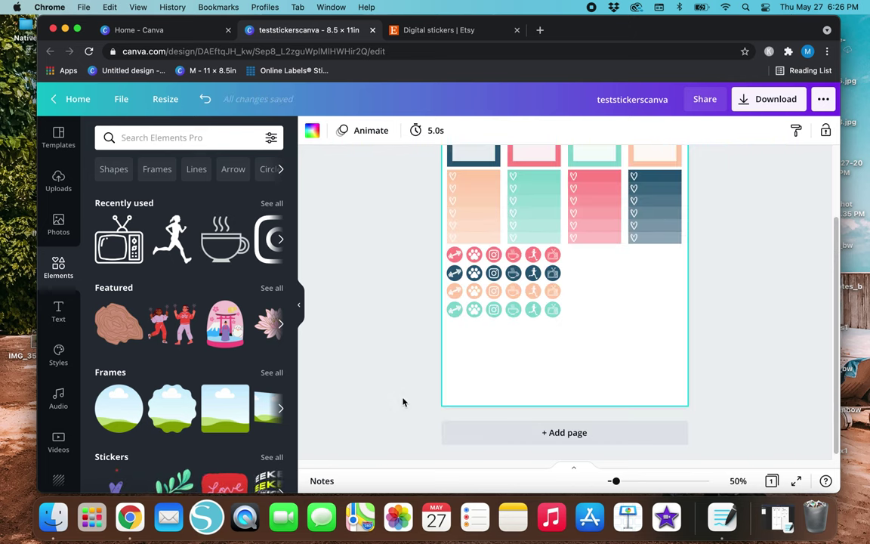
scroll(403, 402, up, 3)
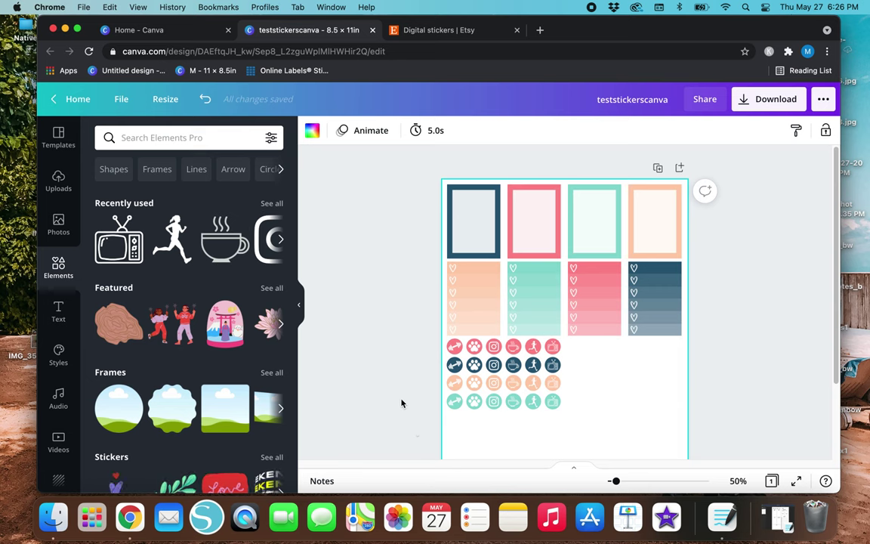
scroll(401, 403, down, 3)
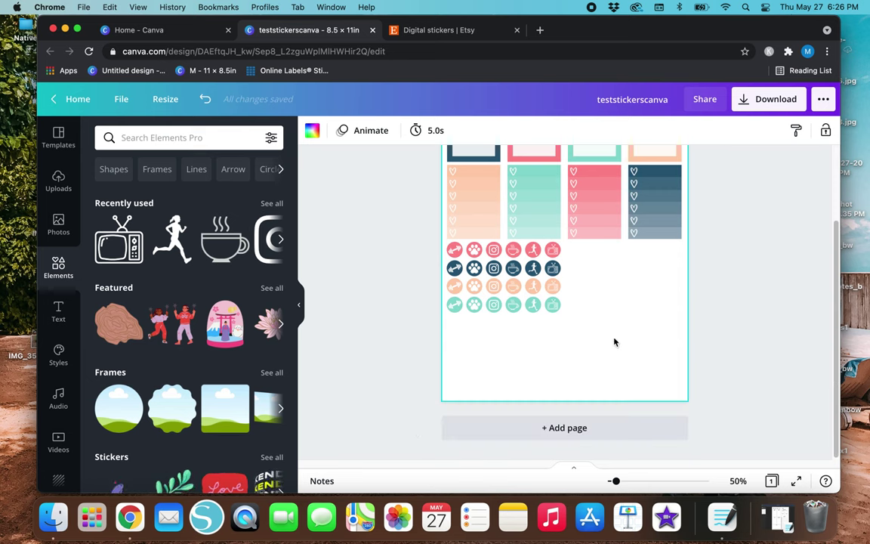
scroll(597, 242, up, 3)
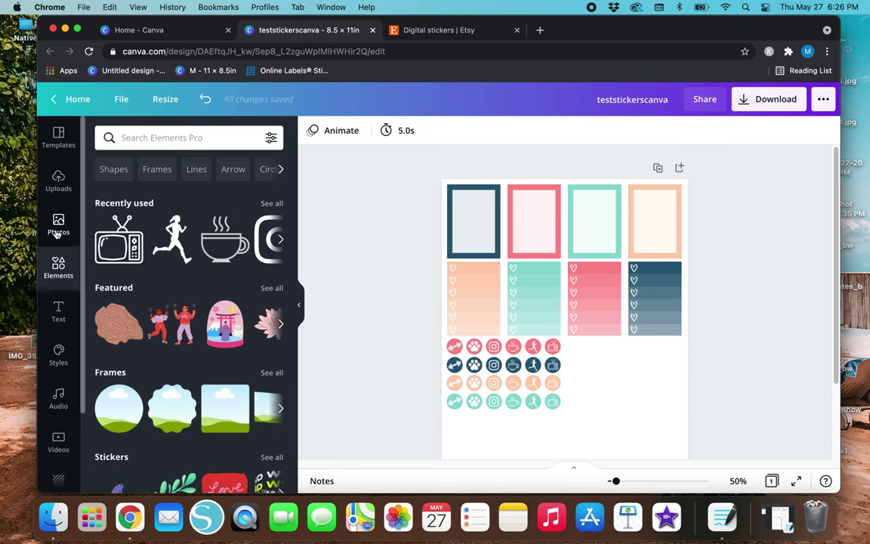
scroll(383, 379, down, 3)
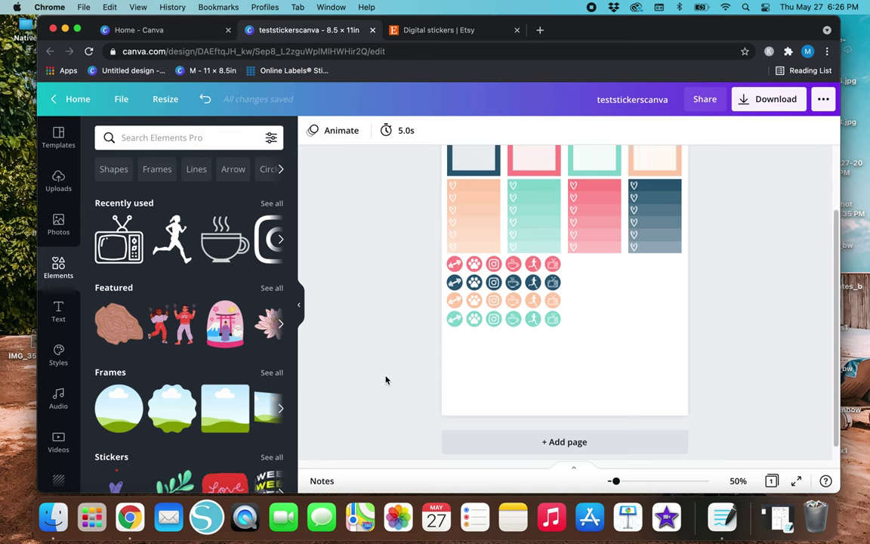
scroll(386, 379, up, 3)
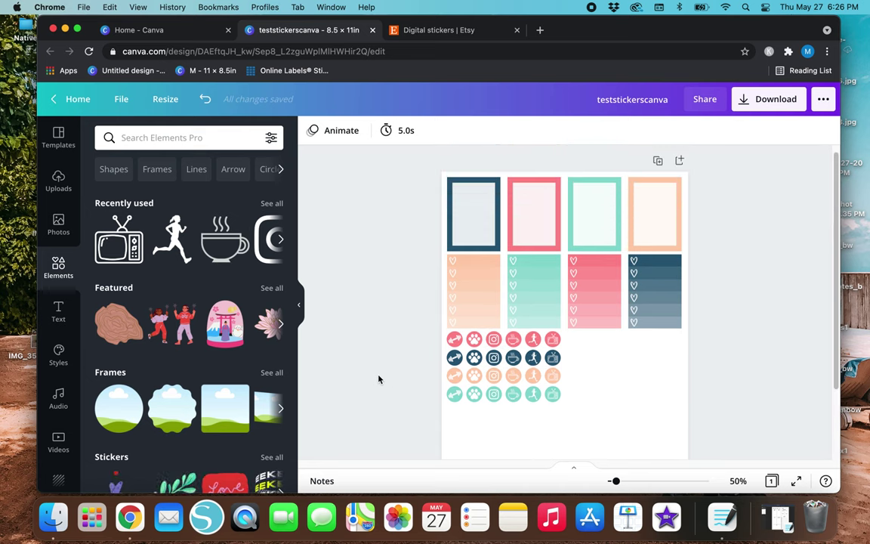
- Duplicate the peach frame sticker and place the copy below the coral heart checklist, beside the icon rows
click(670, 215)
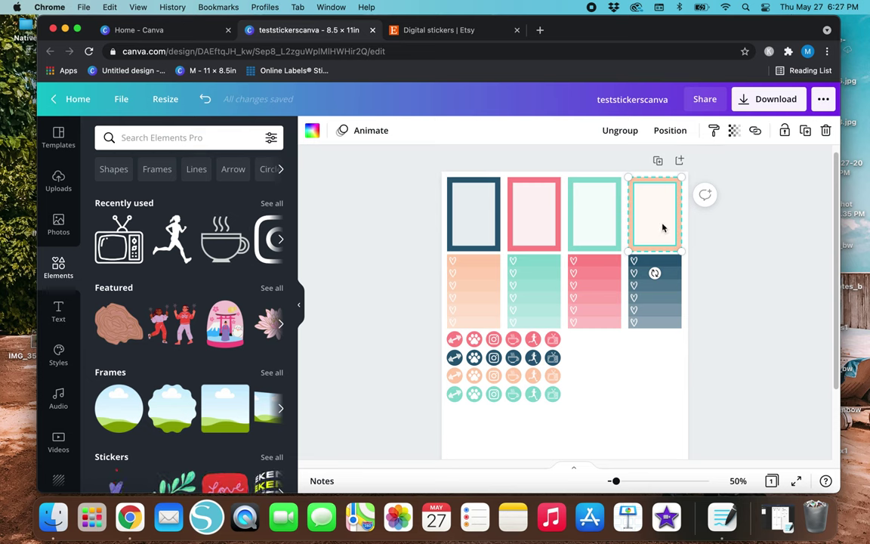
alt+drag(676, 237, 597, 371)
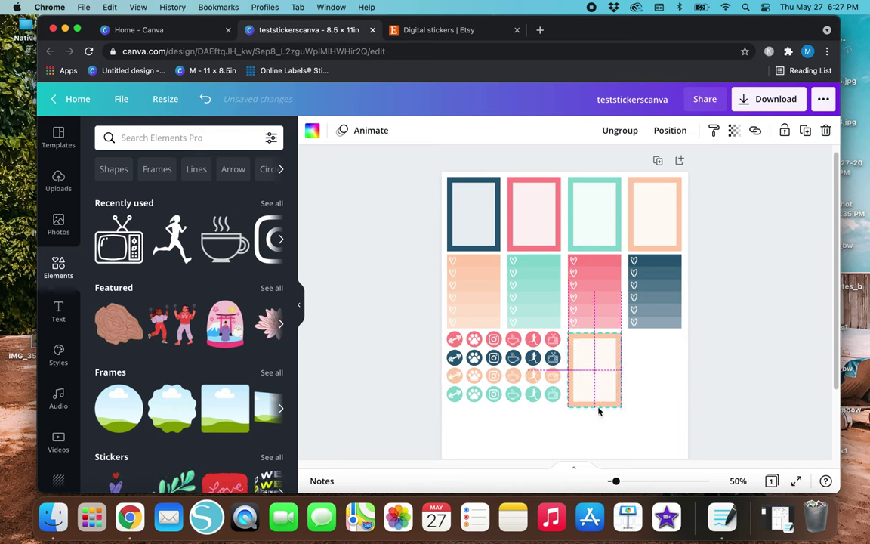
click(615, 422)
- Ungroup the copied peach frame and delete its inner cream rectangle
click(602, 382)
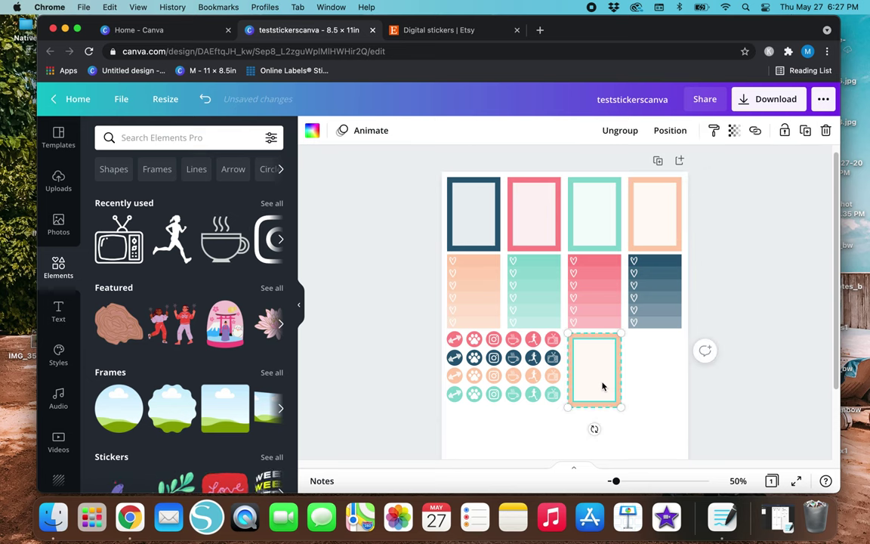
right_click(602, 386)
click(568, 431)
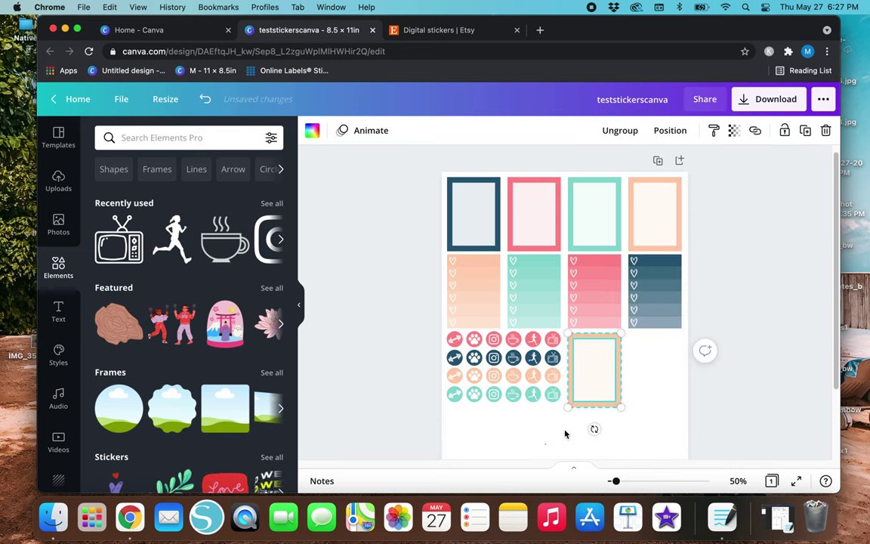
click(591, 391)
click(618, 131)
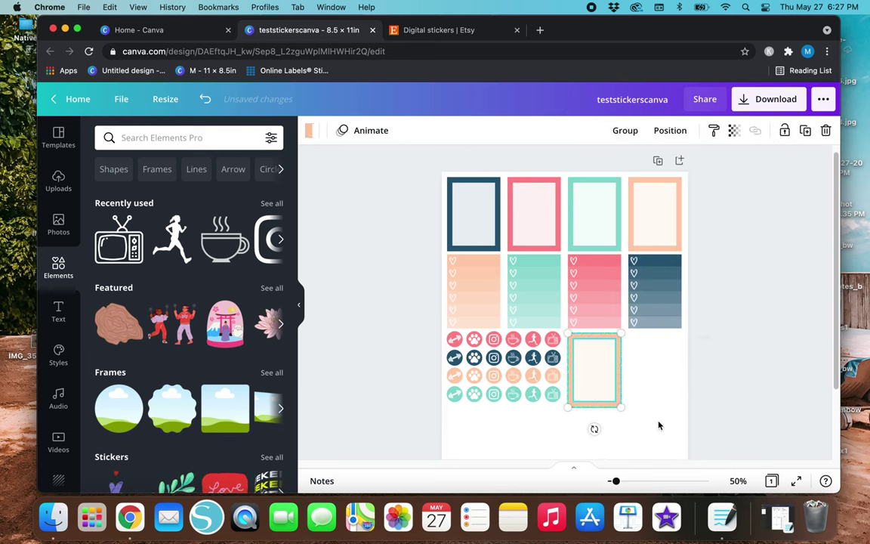
click(647, 394)
click(602, 383)
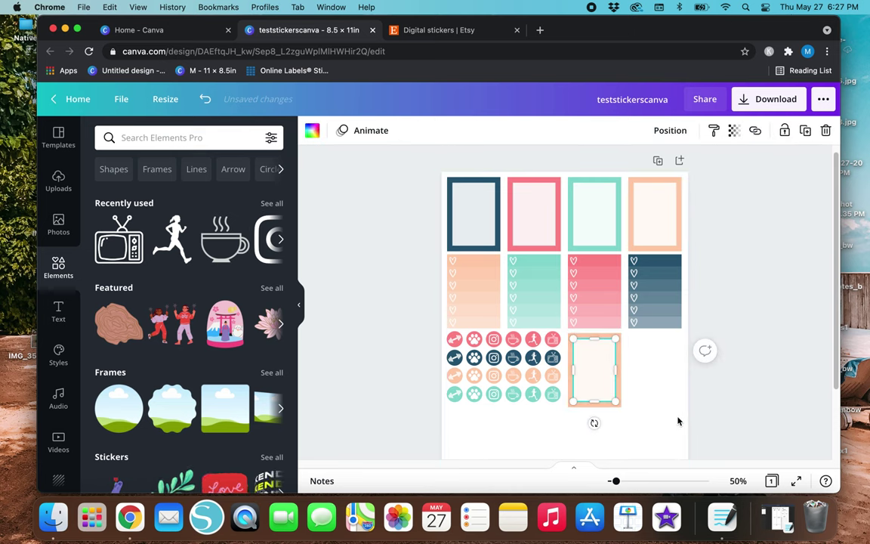
click(642, 409)
click(588, 369)
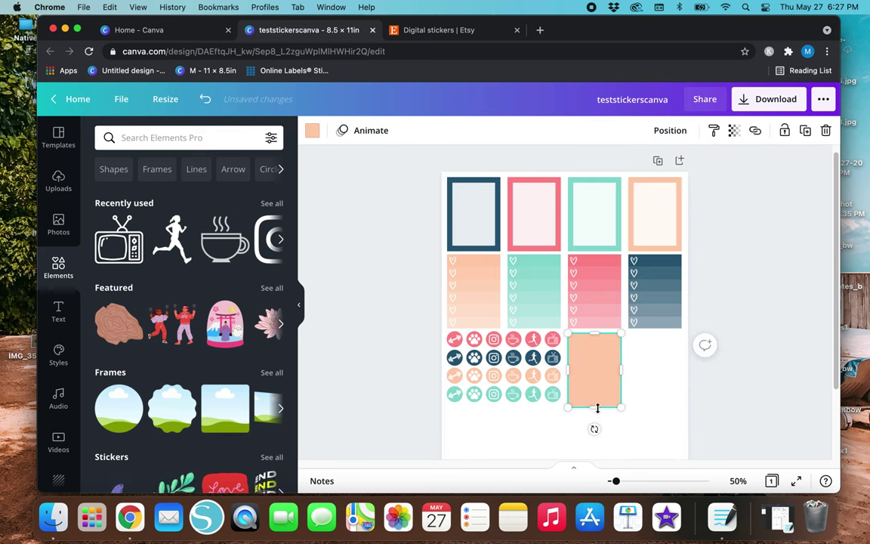
- Shorten the solid peach rectangle to less than half its height and place a duplicate below it
drag(592, 407, 601, 390)
drag(598, 395, 597, 394)
click(723, 405)
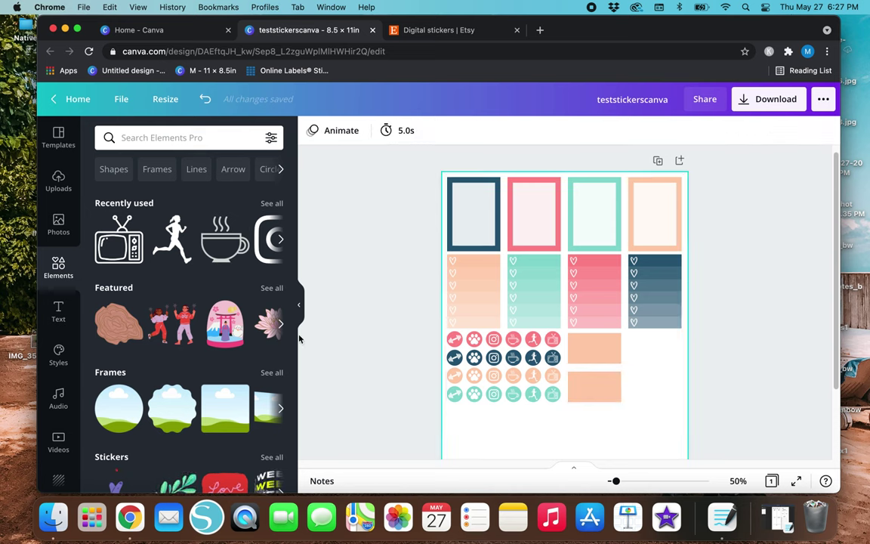
- Search the photo library for "flowers"
click(50, 230)
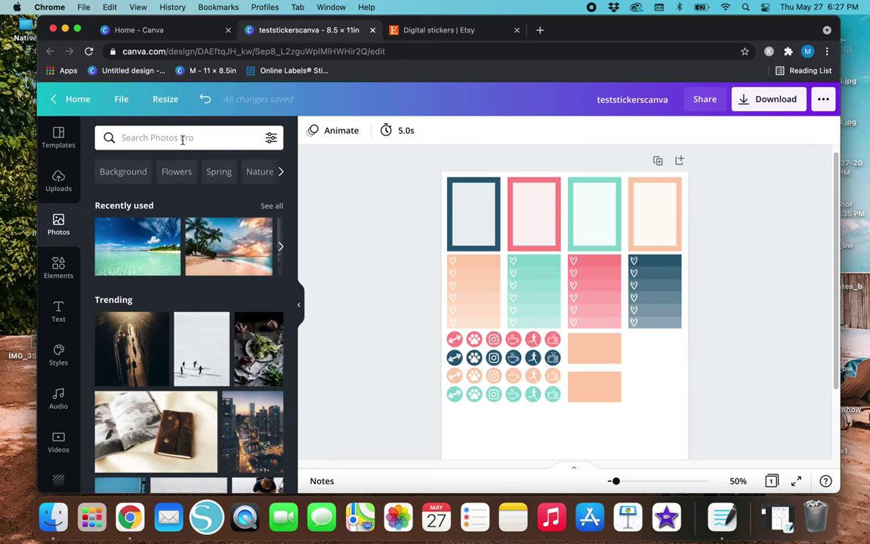
click(182, 139)
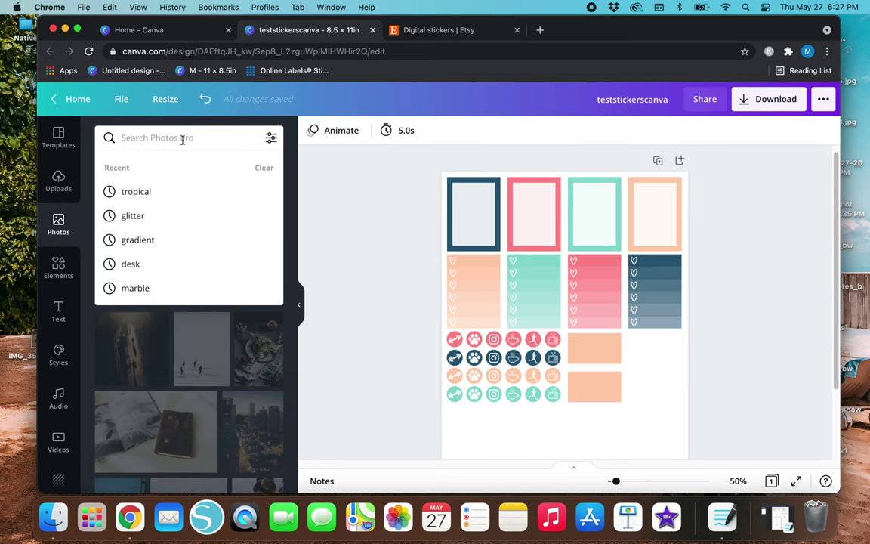
text(FLOW)
key(BackSpace)
key(BackSpace)
key(BackSpace)
key(BackSpace)
text(flowers)
key(Return)
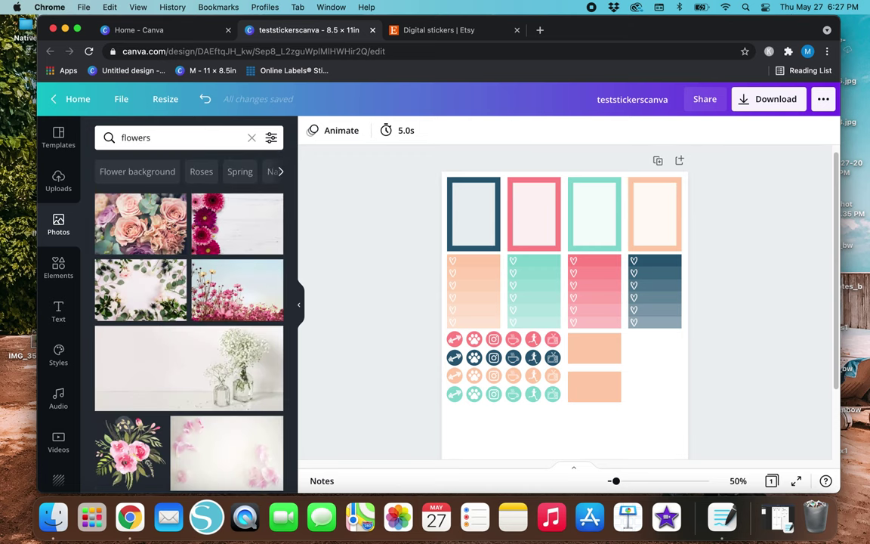
- Add the pink roses photo from the flower results and align its upper-left corner with the upper peach half box
scroll(213, 396, down, 7)
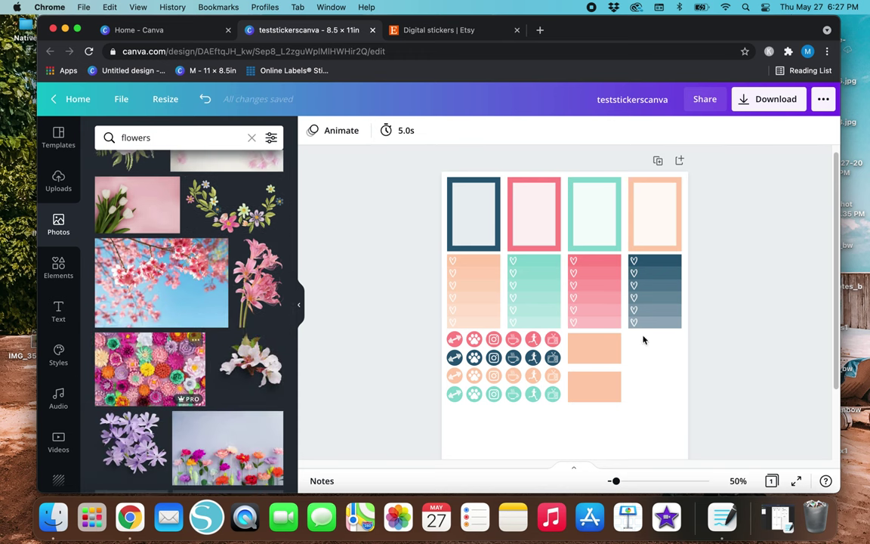
scroll(251, 398, down, 5)
scroll(251, 398, down, 5)
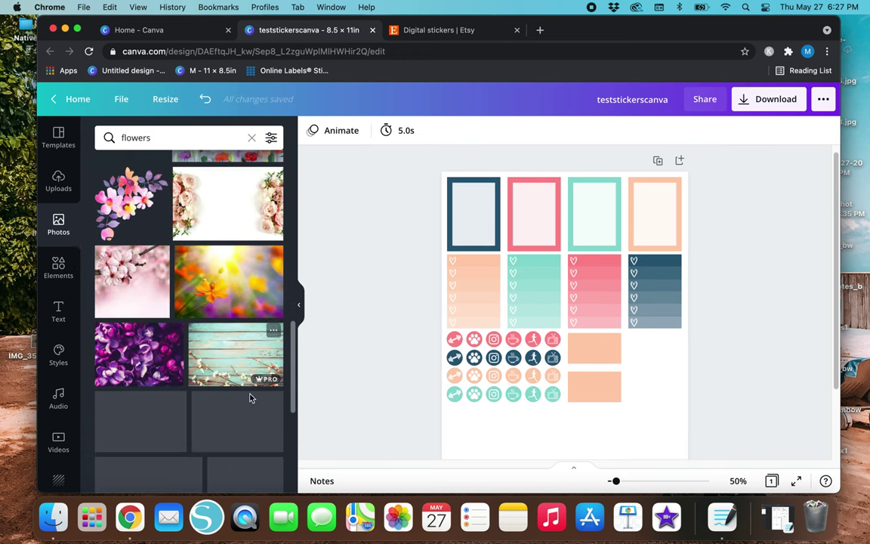
scroll(251, 398, down, 2)
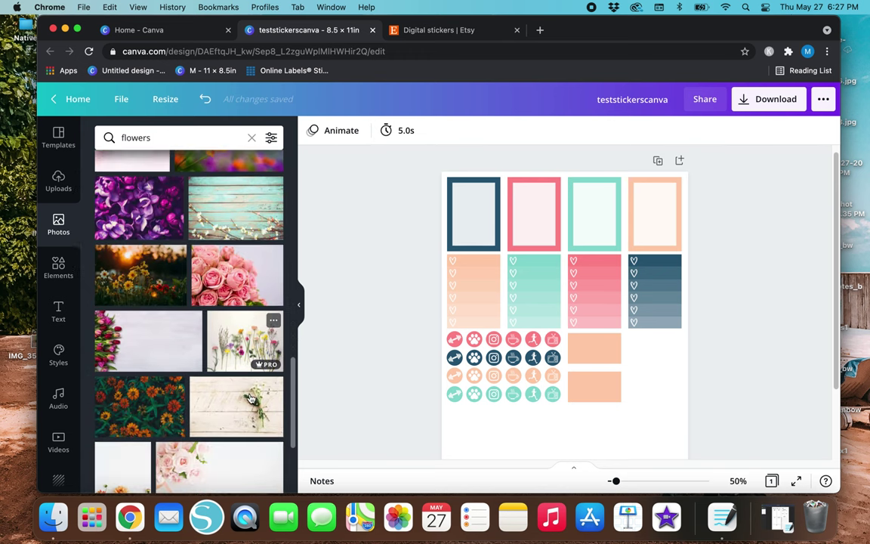
scroll(242, 404, down, 6)
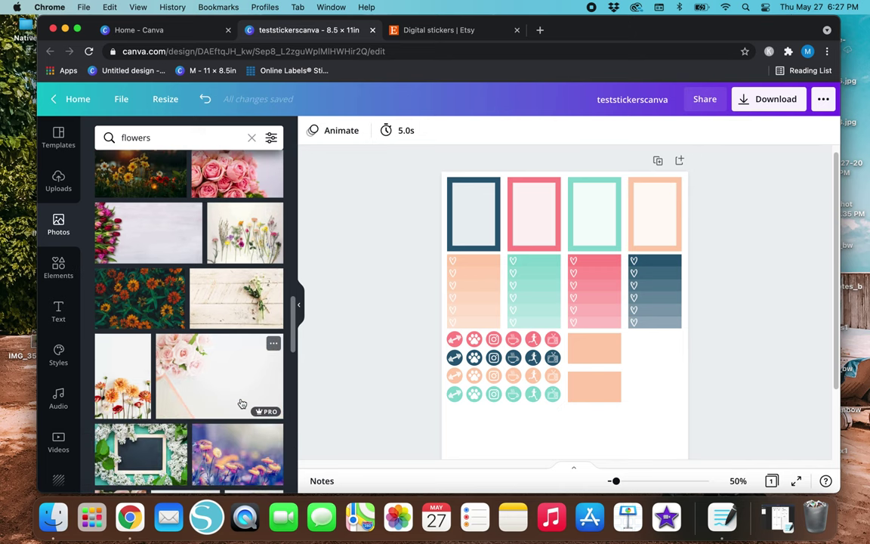
scroll(242, 404, up, 5)
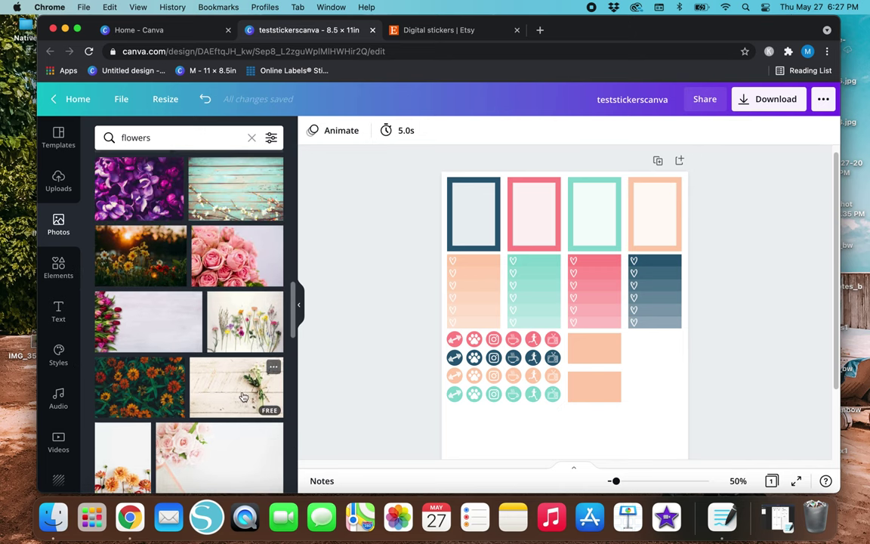
click(231, 257)
drag(514, 283, 641, 390)
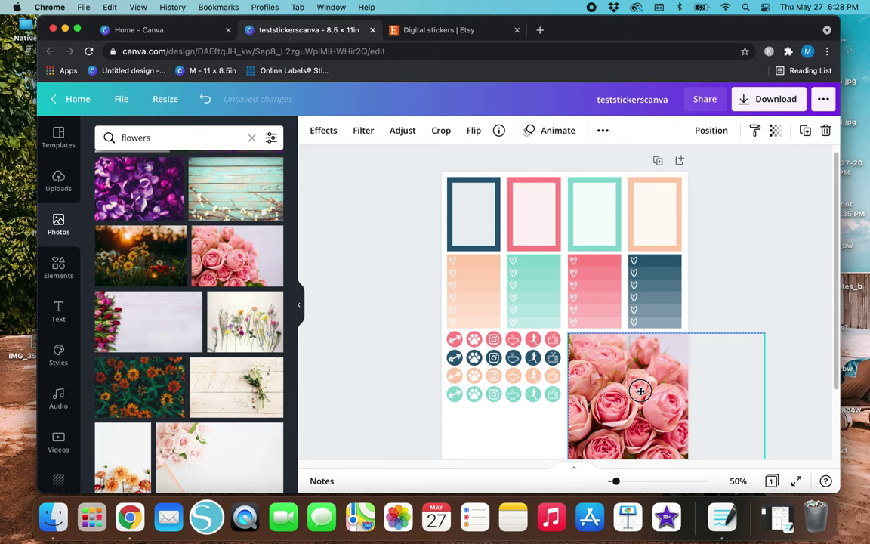
scroll(641, 394, down, 2)
mouse_move(641, 394)
mouse_down()
mouse_move(656, 315)
mouse_move(650, 278)
mouse_move(638, 399)
mouse_up()
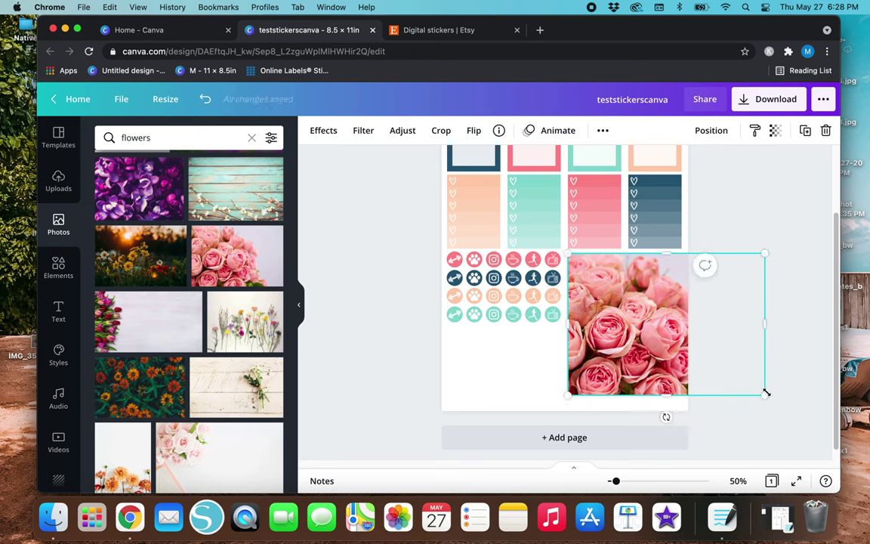
- Scale down and crop the roses photo to about 1.8 × 1.1 in so it exactly covers the upper peach half box
drag(701, 327, 663, 293)
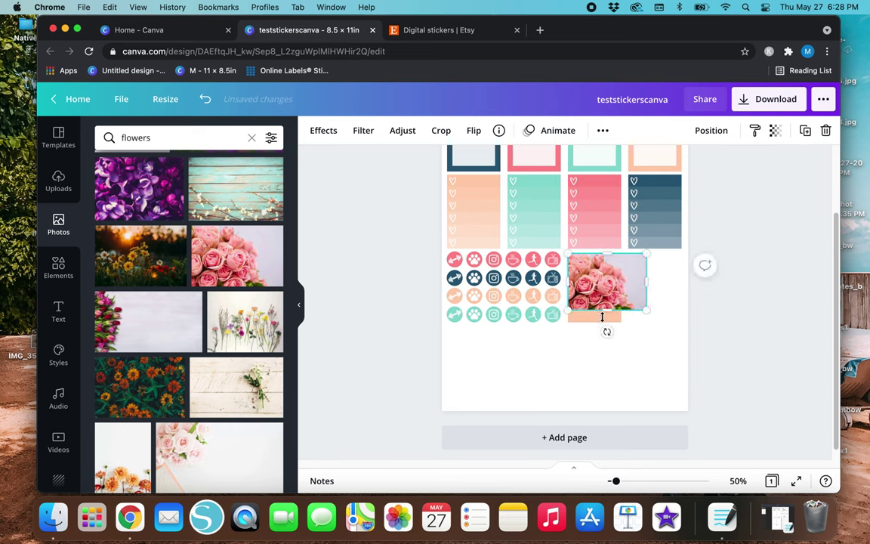
mouse_move(608, 289)
mouse_down()
mouse_move(606, 279)
mouse_move(607, 319)
mouse_move(595, 276)
mouse_up()
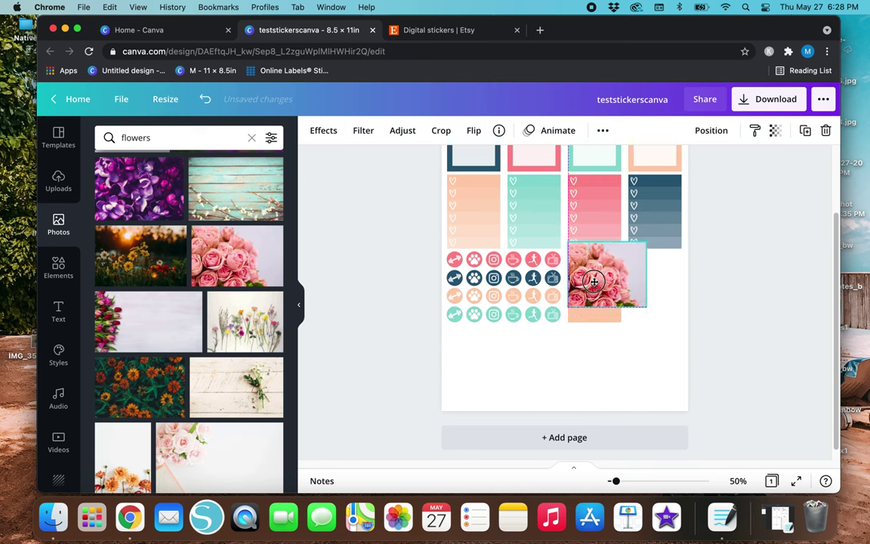
drag(602, 240, 604, 252)
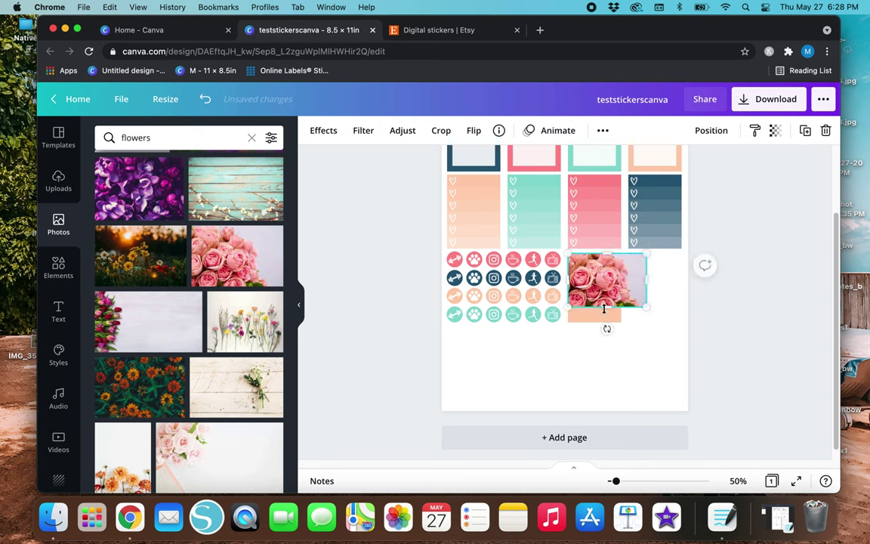
drag(605, 307, 620, 270)
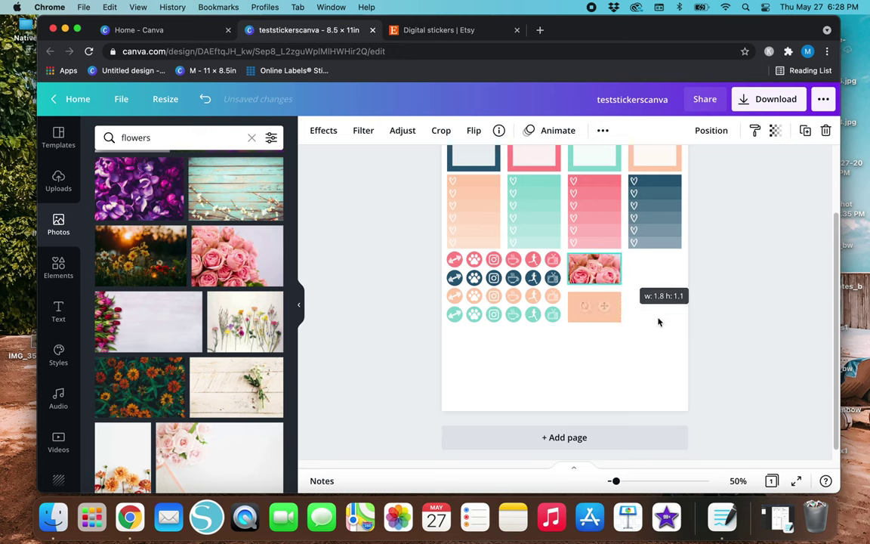
click(581, 368)
- Look through more flower photos for an image suited to the lower peach half box
scroll(543, 385, up, 3)
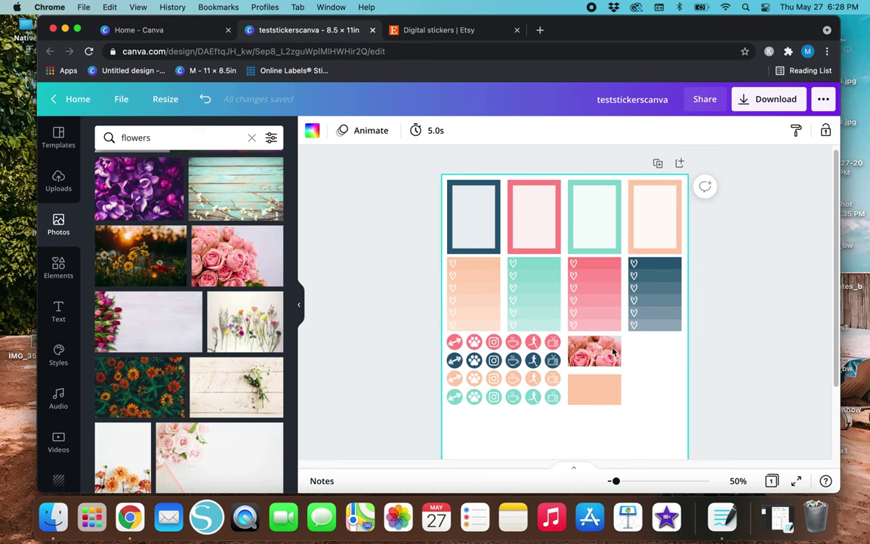
scroll(225, 393, down, 5)
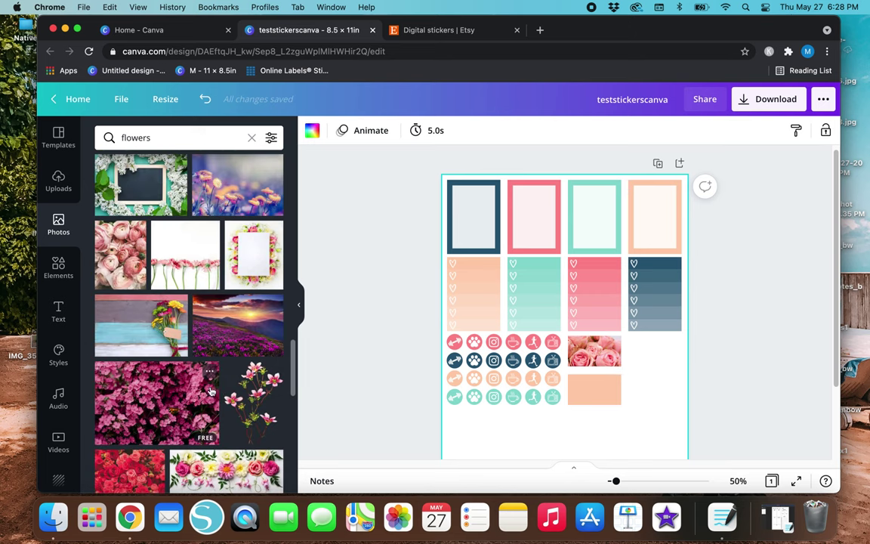
scroll(201, 389, down, 5)
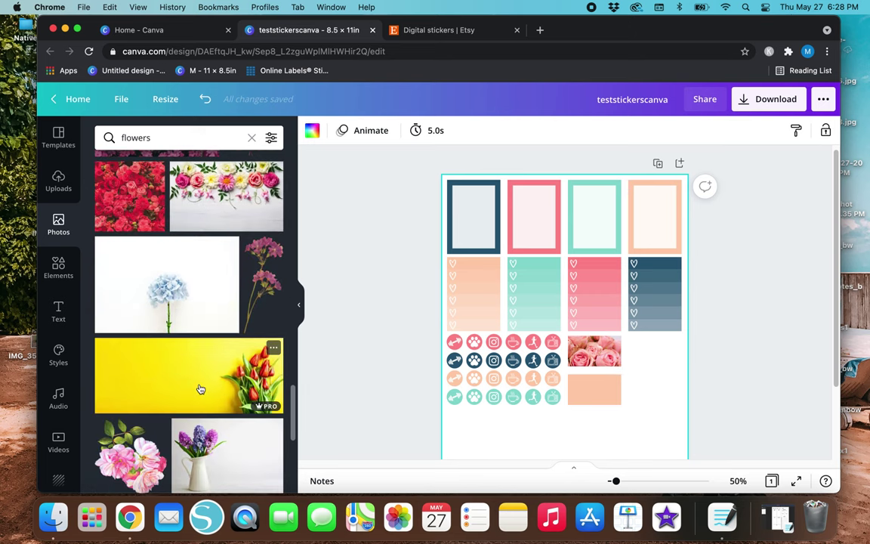
scroll(200, 389, down, 5)
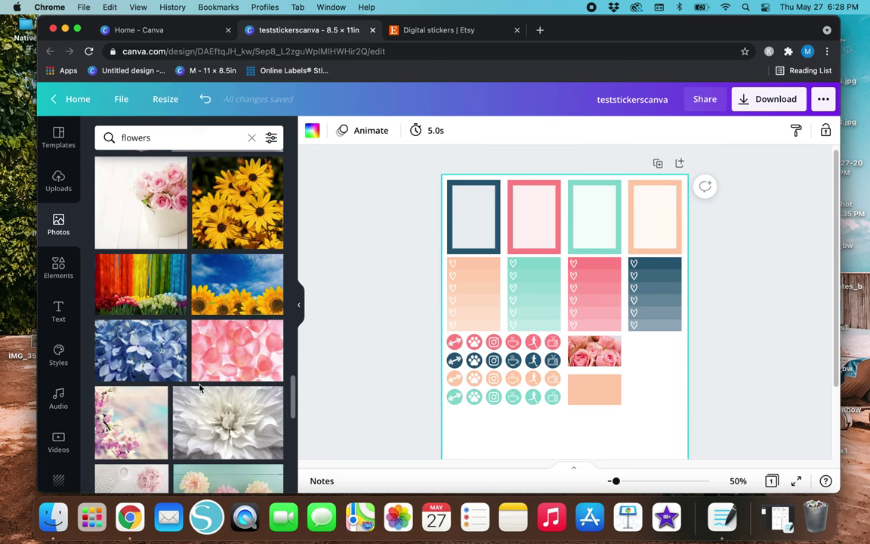
scroll(200, 389, down, 5)
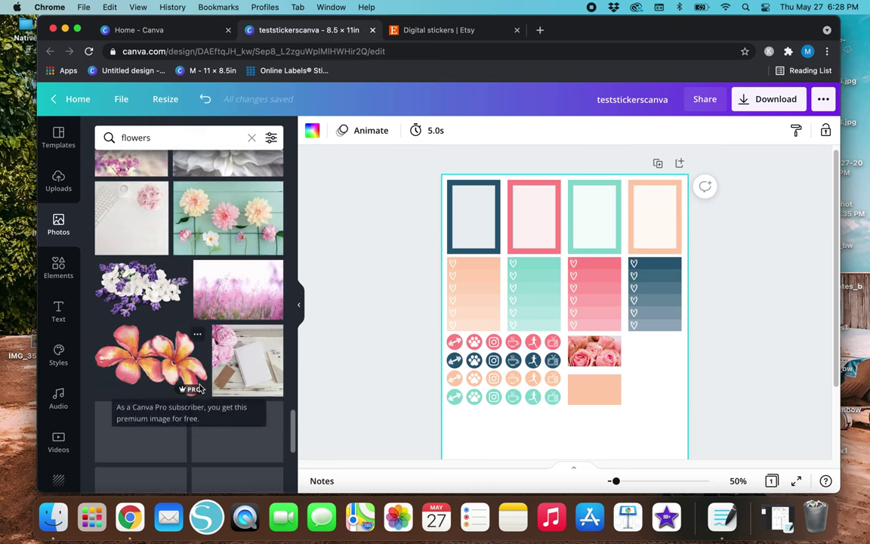
scroll(252, 226, up, 3)
scroll(252, 225, up, 5)
- Search the photo library for "pink"
click(252, 137)
text(pink)
key(Return)
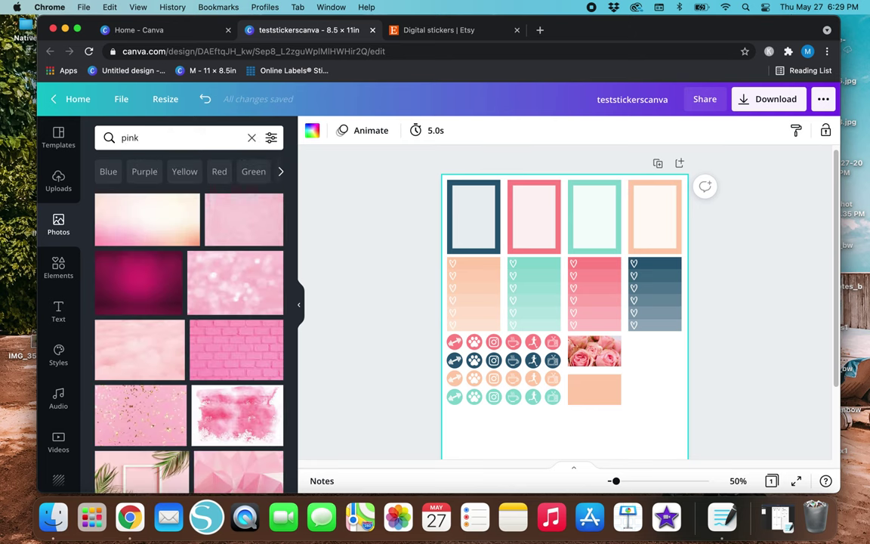
scroll(194, 366, down, 2)
scroll(193, 365, down, 2)
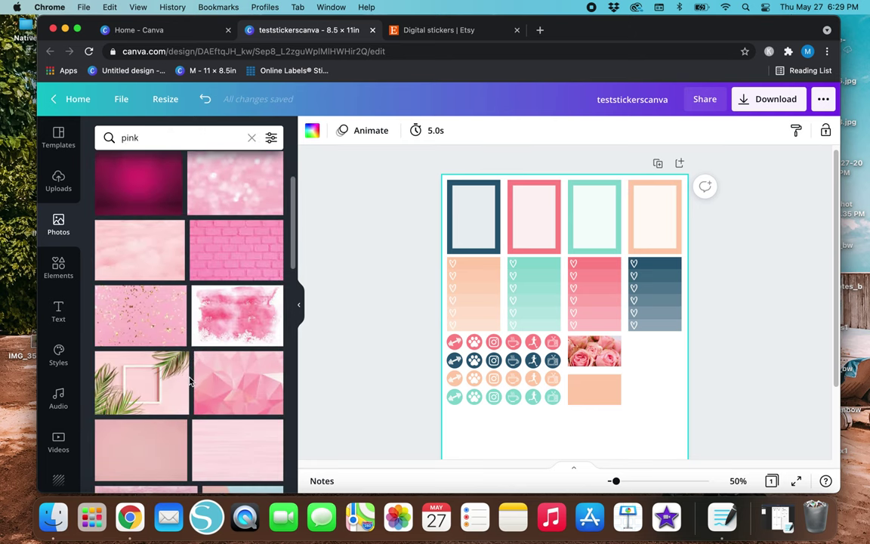
scroll(190, 377, down, 5)
scroll(190, 381, down, 3)
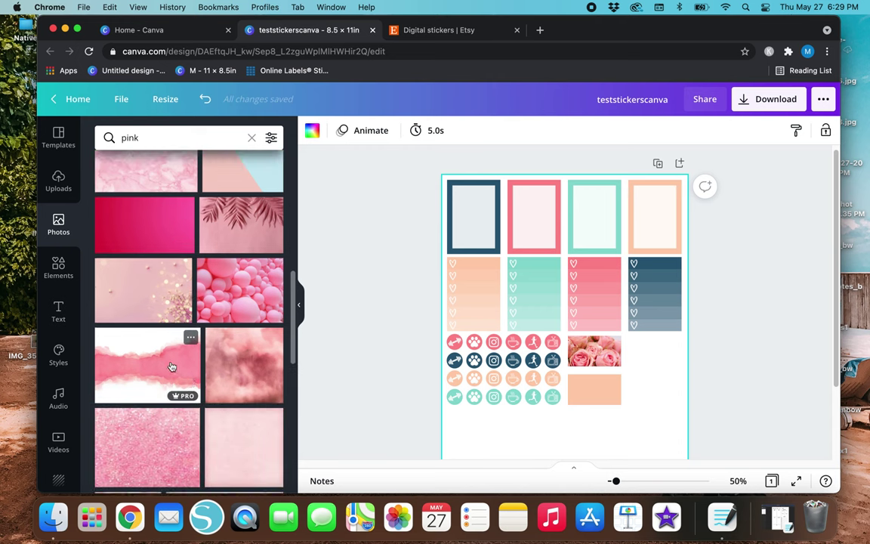
scroll(172, 366, down, 1)
click(136, 285)
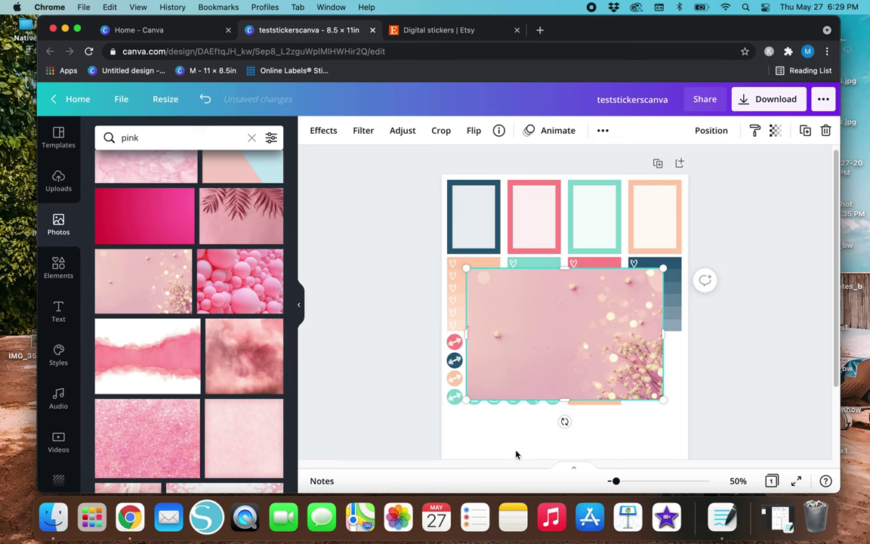
key(Delete)
- Add the pale pink bokeh photo, then scale and crop it to cover the lower peach half box
scroll(214, 399, down, 4)
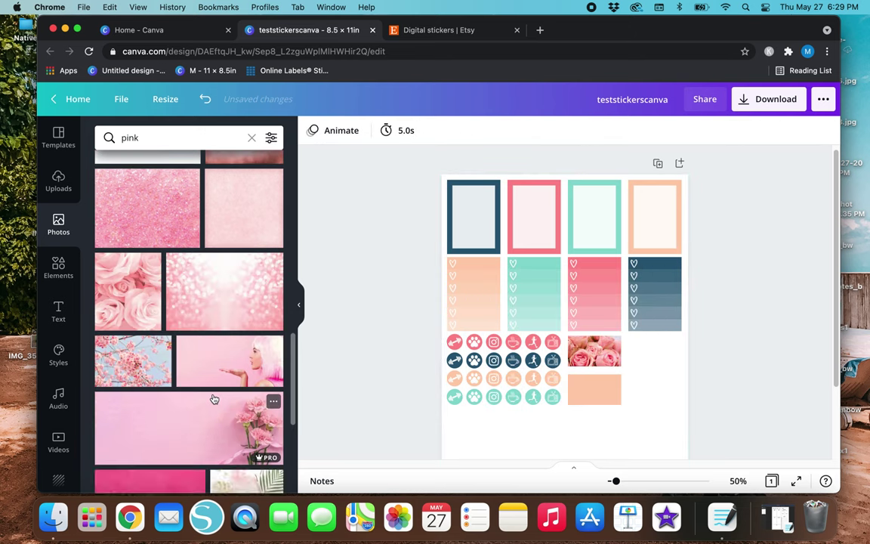
click(224, 304)
drag(533, 340, 620, 355)
drag(746, 418, 643, 360)
drag(606, 412, 621, 391)
click(574, 423)
- Duplicate the two photo half boxes and place the copies alongside, directly below the navy heart checklist
scroll(533, 432, down, 2)
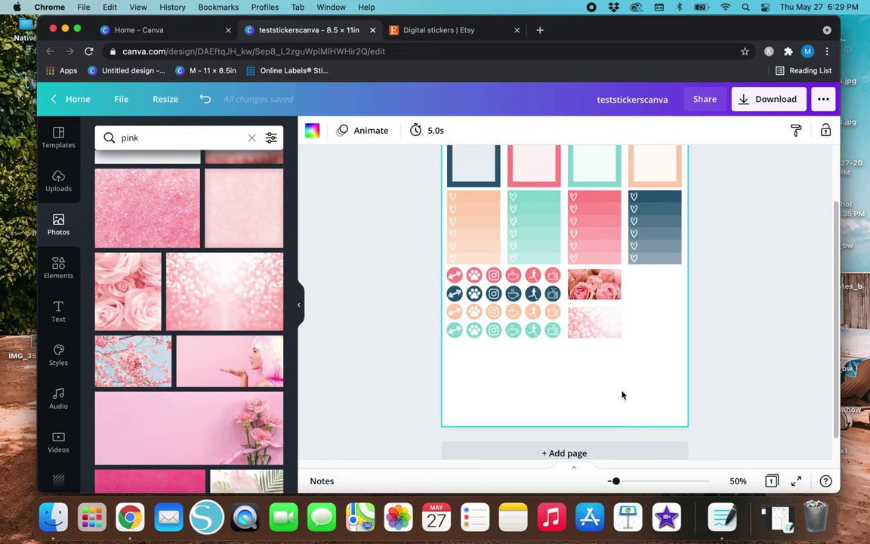
drag(147, 298, 198, 313)
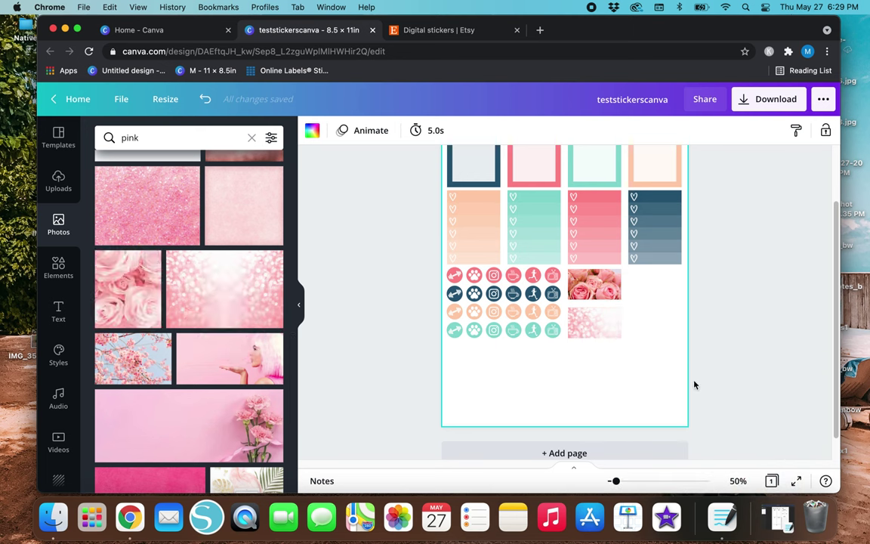
drag(598, 377, 633, 292)
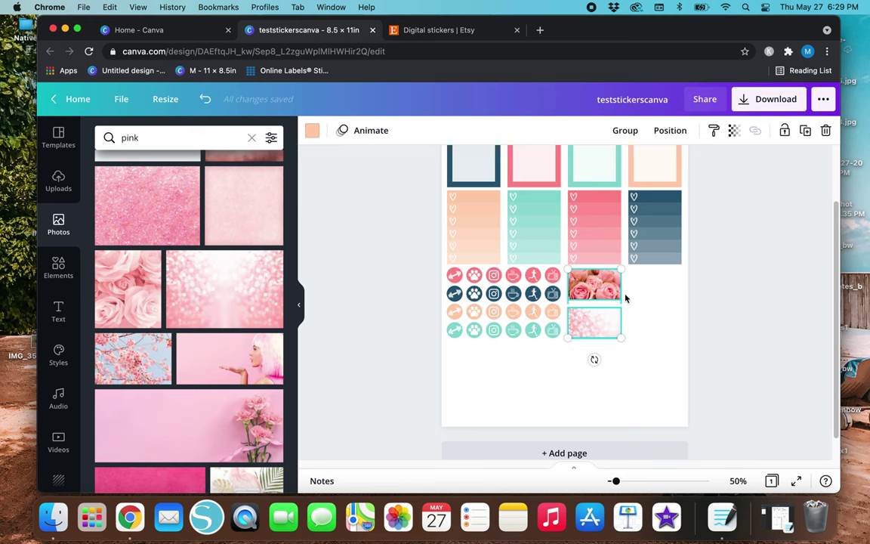
click(393, 391)
drag(600, 324, 592, 359)
alt+drag(594, 322, 660, 324)
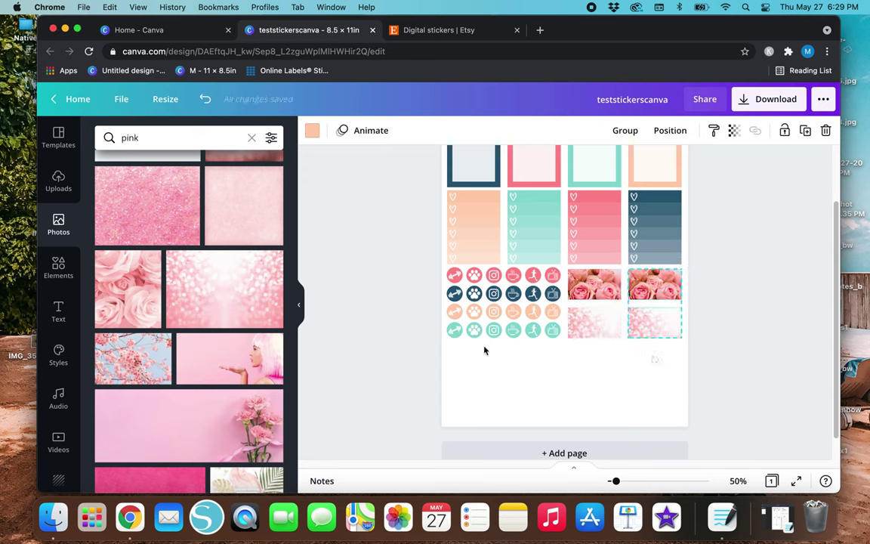
- Replace the roses in the copied upper half box with the orange and pink watercolor photo
scroll(189, 389, down, 10)
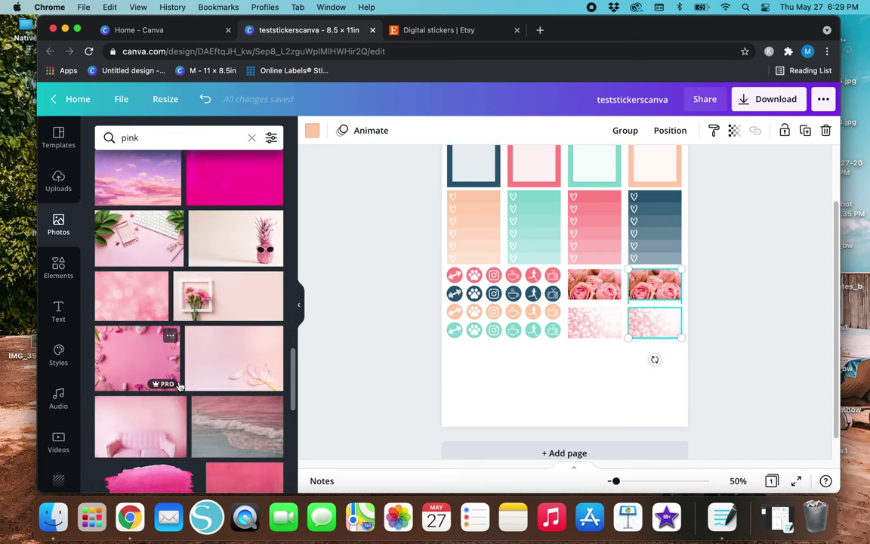
scroll(179, 387, down, 10)
scroll(179, 387, up, 3)
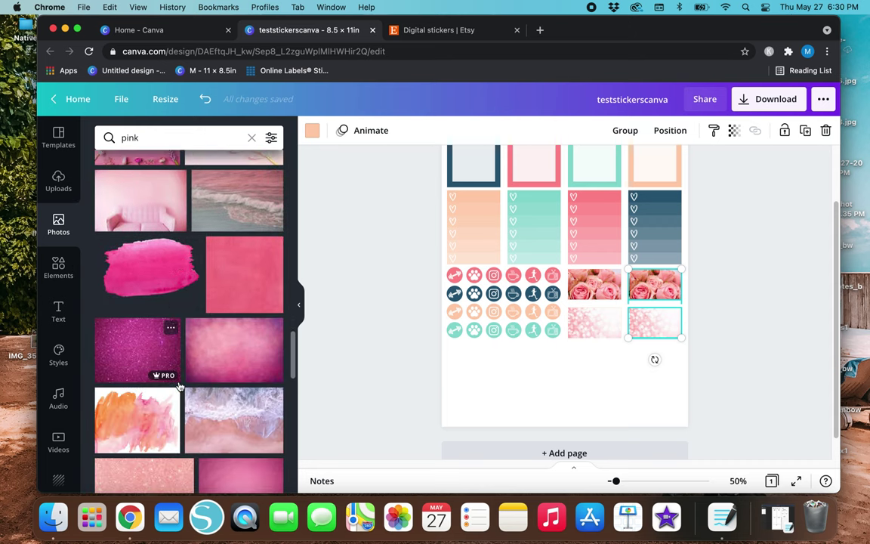
scroll(242, 243, down, 2)
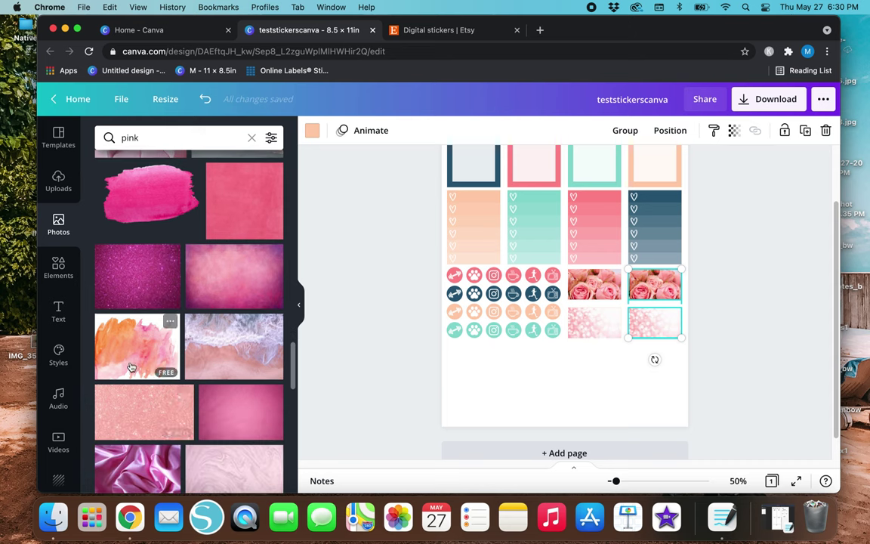
drag(125, 359, 640, 288)
- Look through more pink photos, then search the photo library for "orange" and browse the results
scroll(192, 400, down, 10)
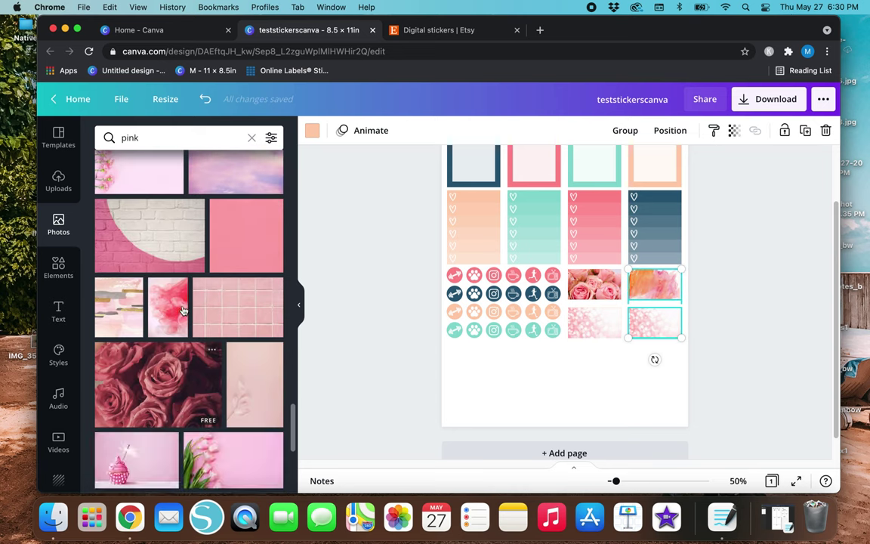
scroll(179, 407, down, 5)
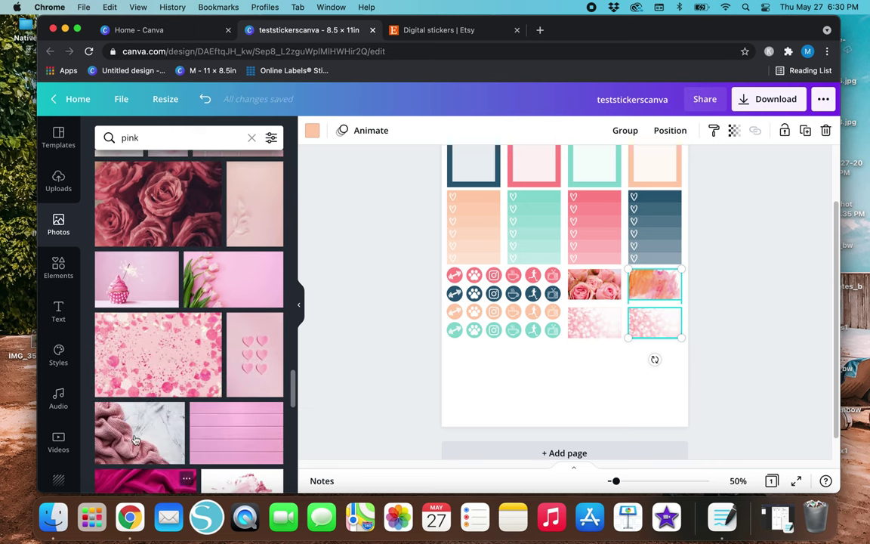
scroll(226, 226, down, 3)
click(251, 137)
text(orange)
key(Return)
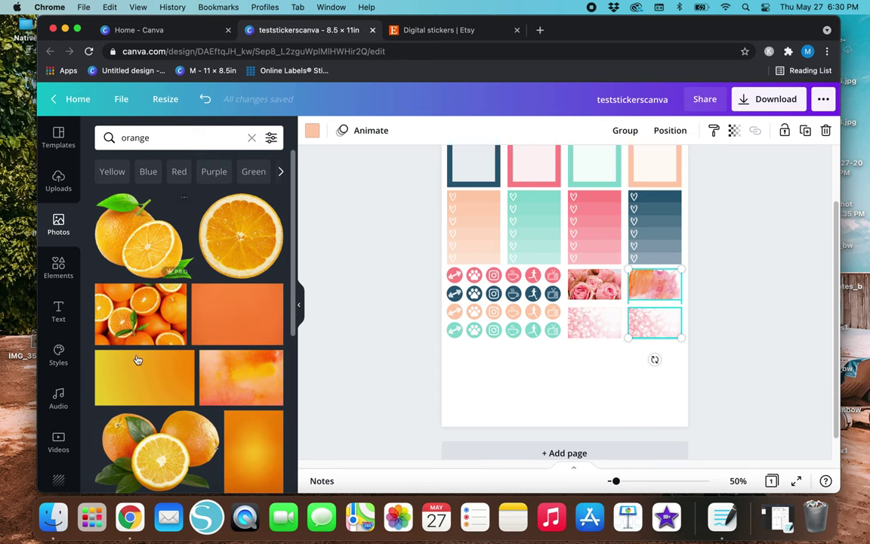
scroll(149, 355, down, 5)
scroll(149, 355, down, 3)
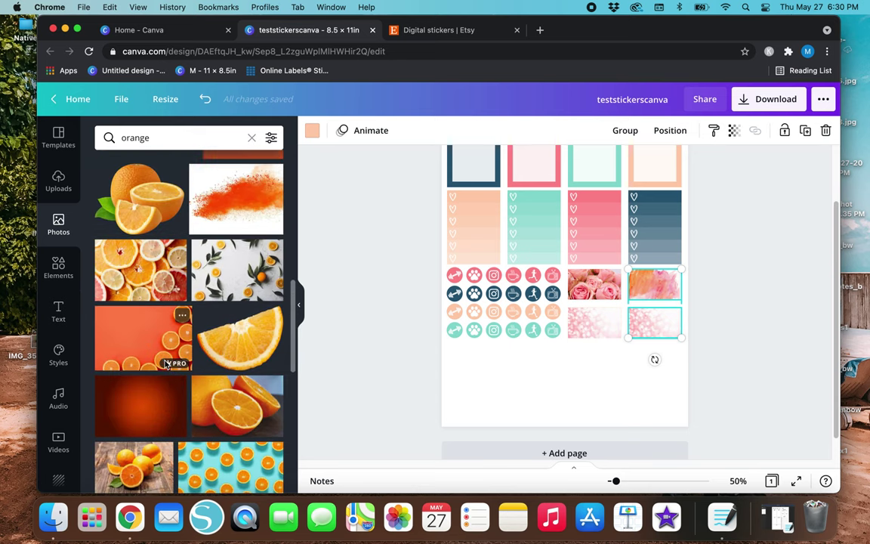
- Search the photo library for "cream" and look through the results
click(250, 140)
text(d)
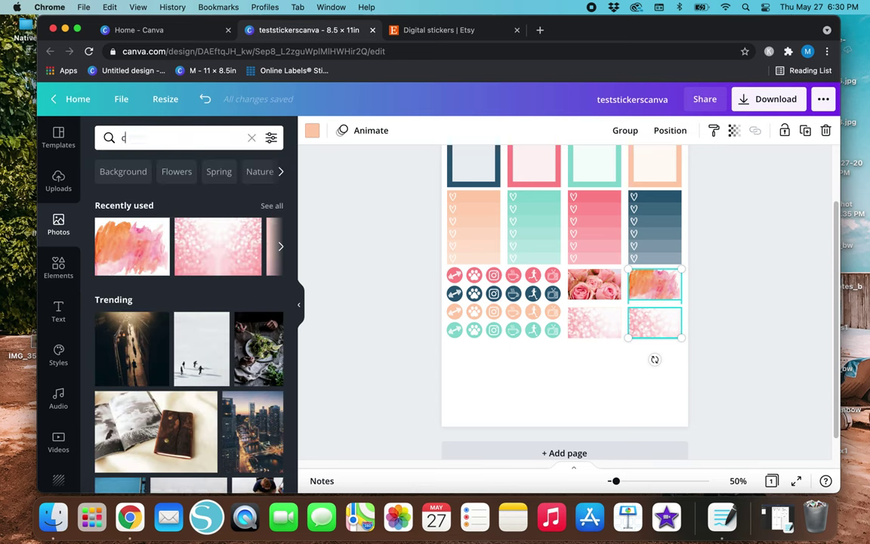
key(Return)
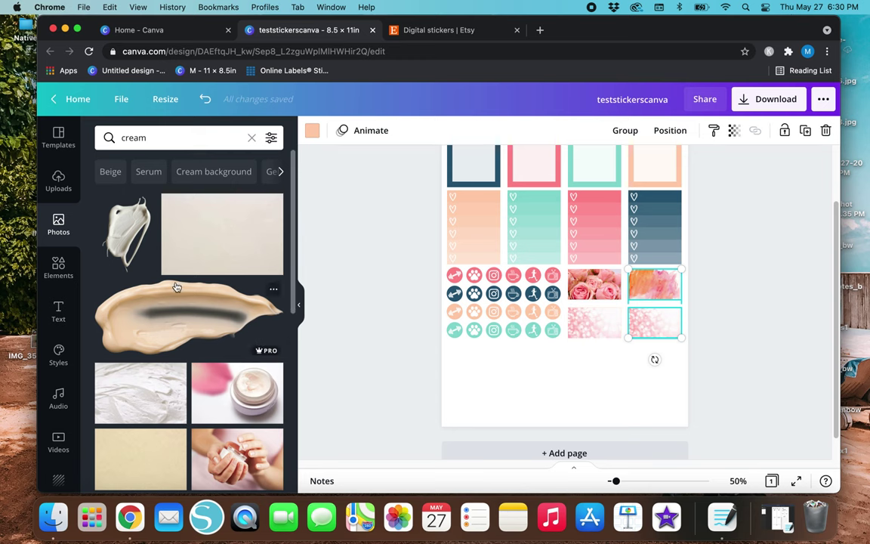
scroll(170, 285, down, 5)
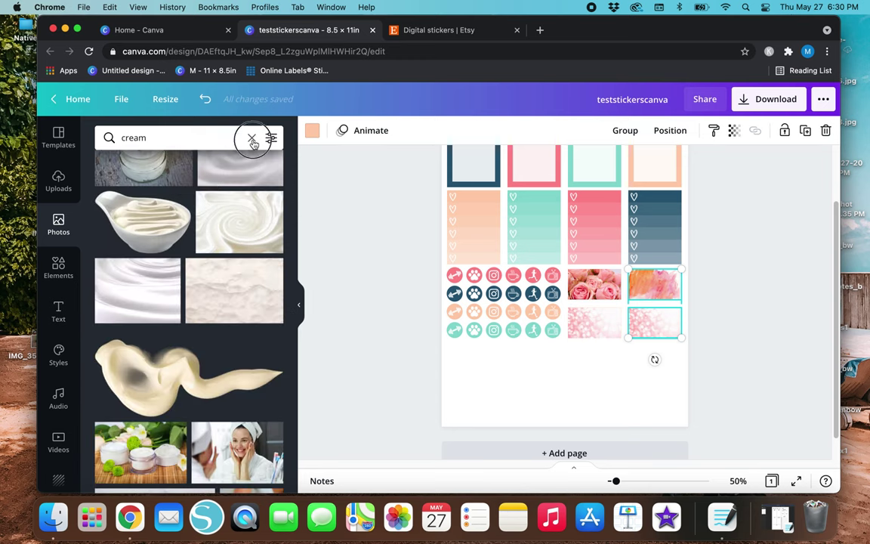
- Search the photo library for "light orange" and look through the results for a matching half box photo
click(251, 138)
text(light or)
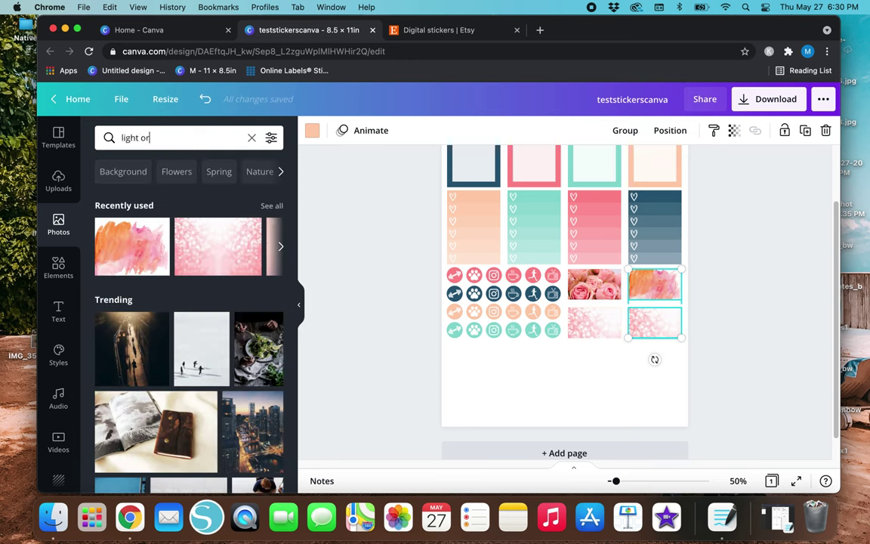
text(ange)
key(Return)
scroll(203, 324, down, 3)
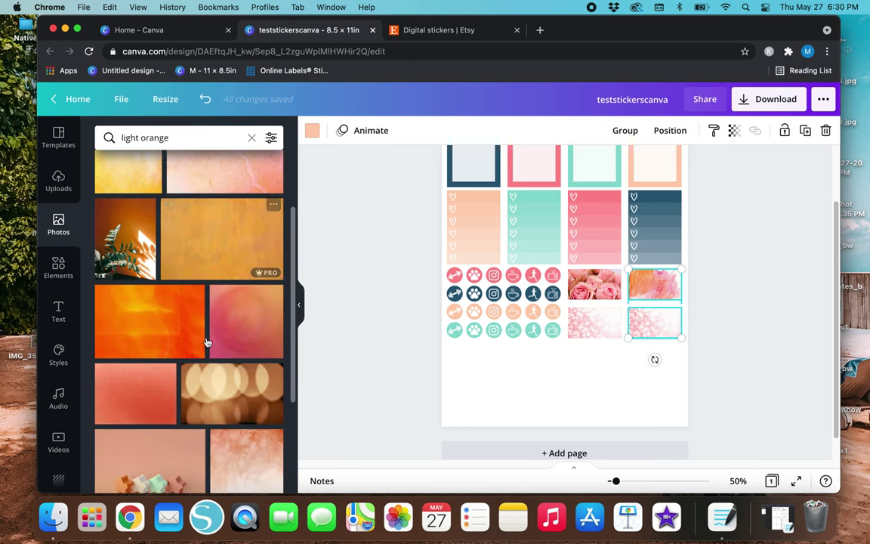
scroll(206, 341, down, 10)
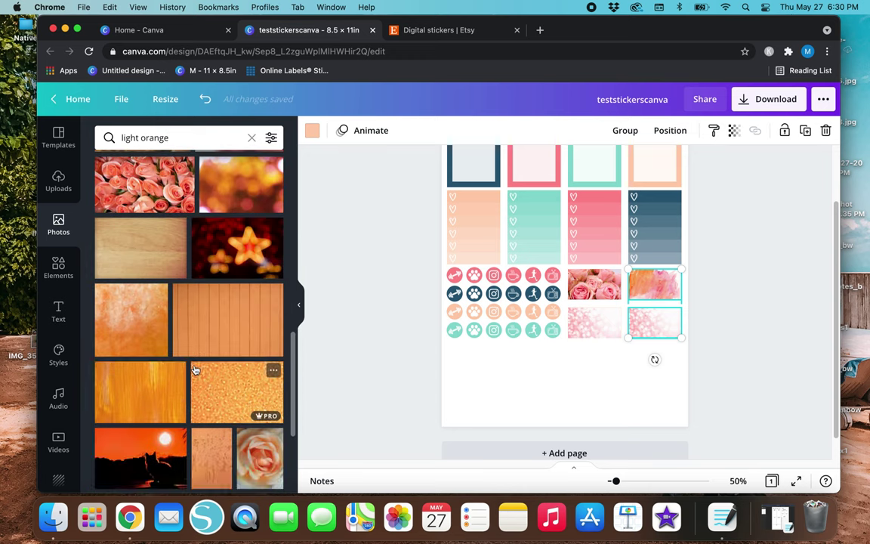
scroll(195, 370, up, 2)
scroll(195, 369, down, 5)
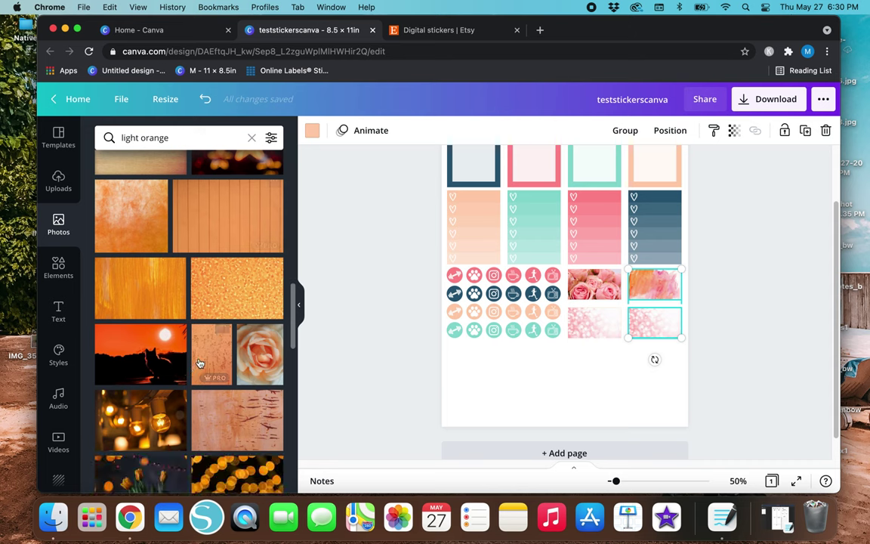
scroll(201, 361, down, 4)
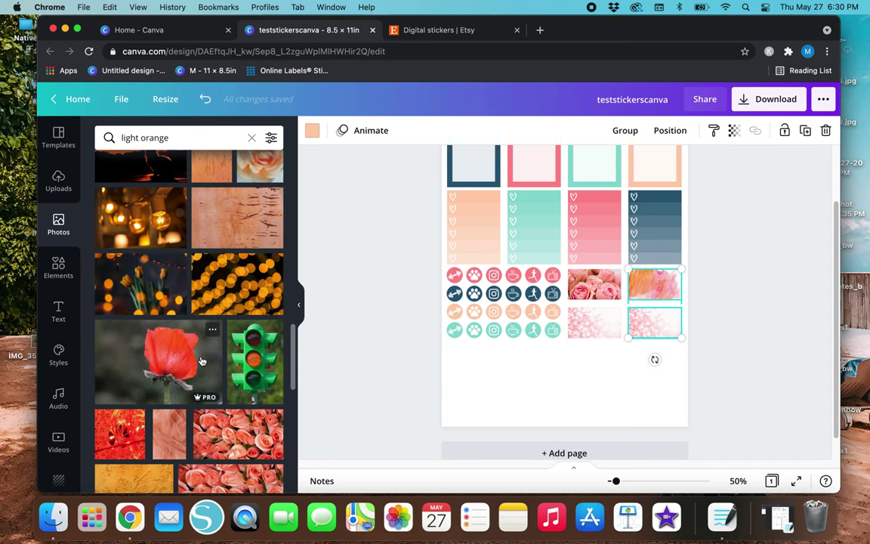
scroll(202, 361, down, 10)
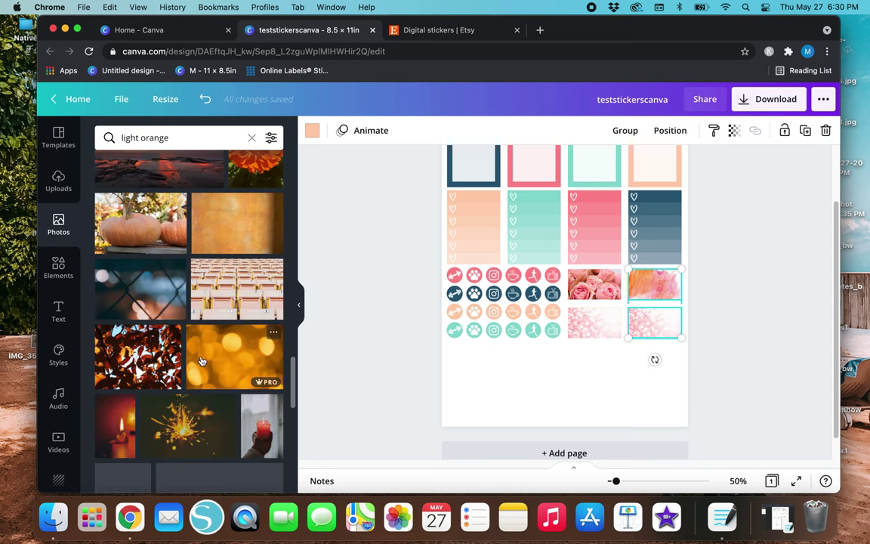
scroll(202, 361, down, 6)
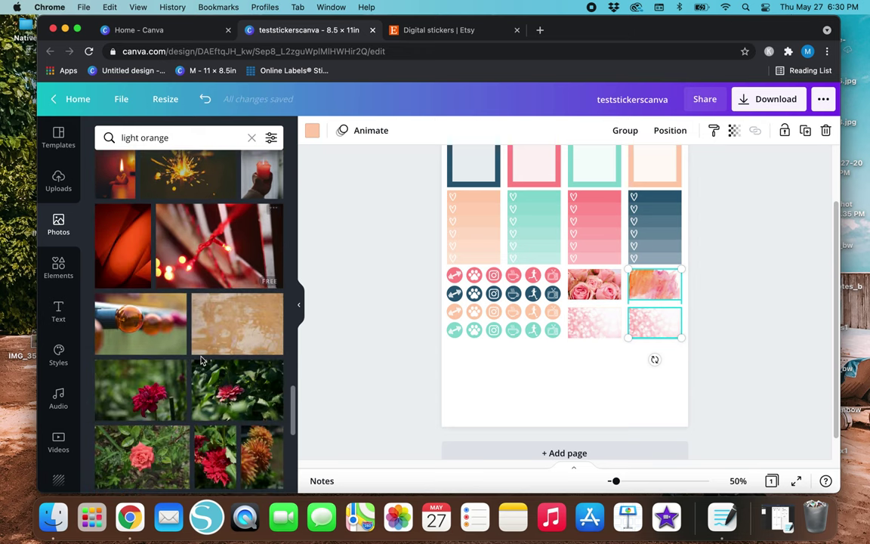
scroll(201, 361, down, 5)
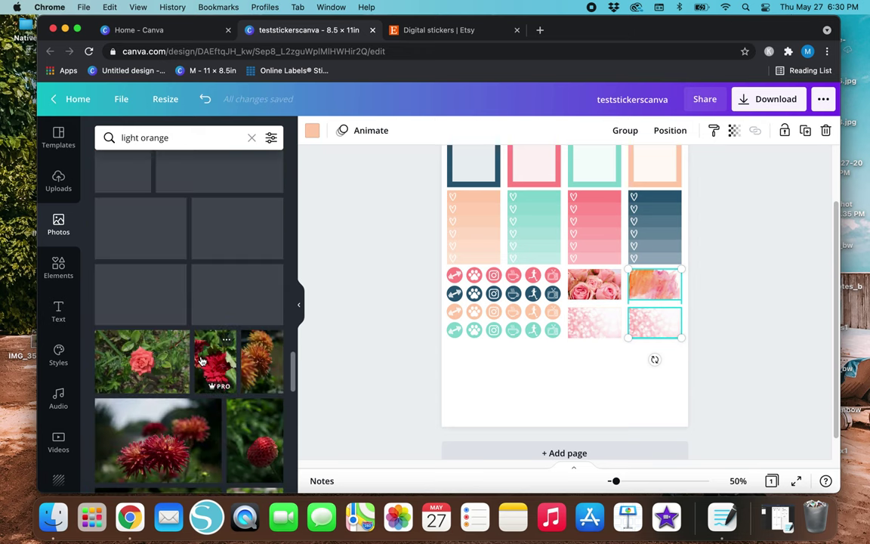
scroll(202, 361, up, 4)
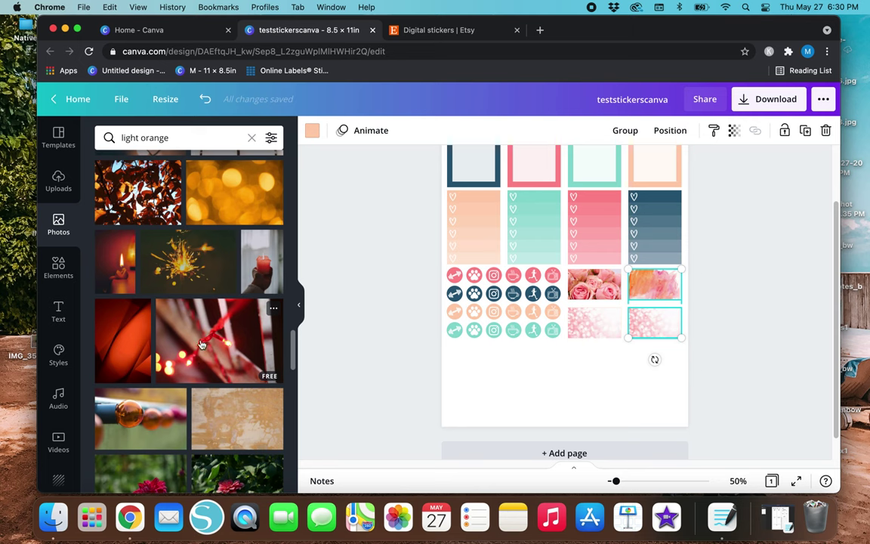
- Find glitter background photos and replace the watercolor in the upper half box below the navy checklist with the rose pink glitter
click(250, 139)
text(glitter)
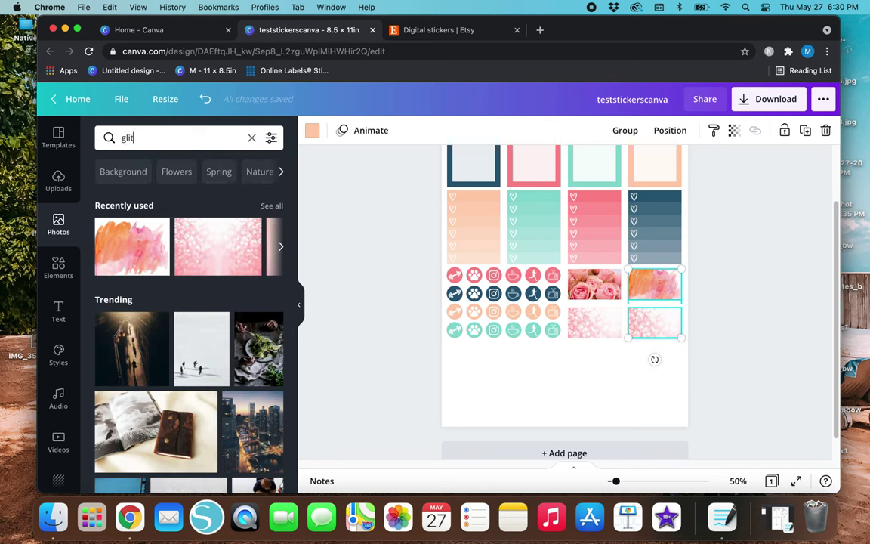
key(Return)
scroll(189, 332, down, 2)
scroll(189, 332, up, 2)
click(139, 170)
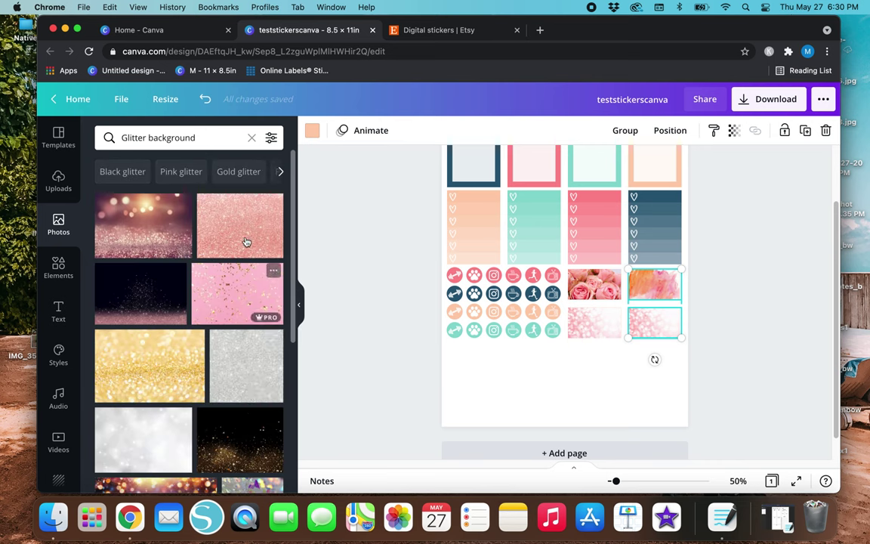
drag(247, 242, 643, 287)
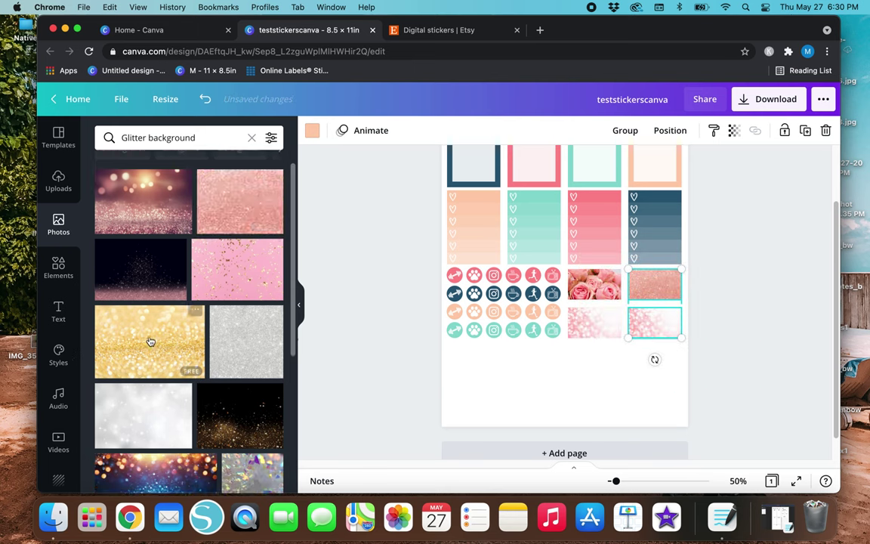
- Fill the lower half box beneath the pink glitter one with the pastel iridescent photo from the glitter results
scroll(151, 341, down, 5)
scroll(150, 341, down, 2)
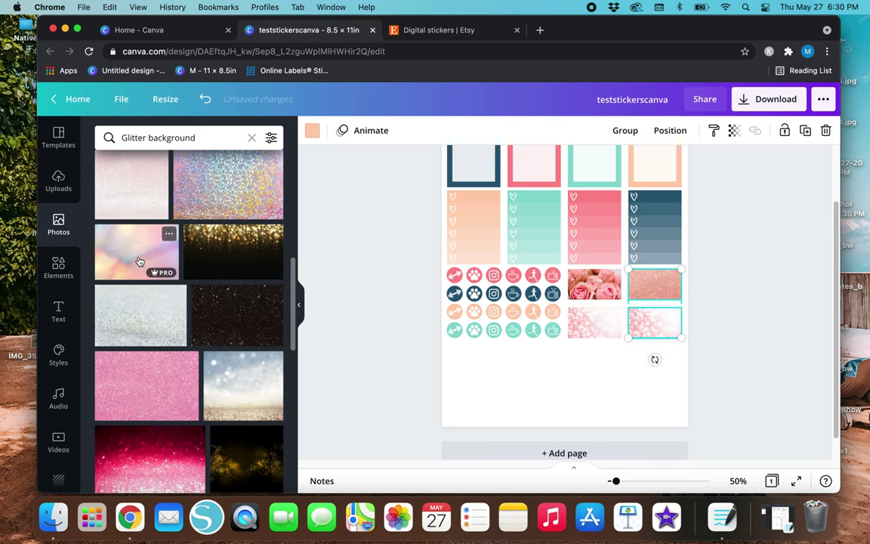
drag(132, 238, 654, 324)
- Search the photo library for "blue" and look through the results
click(251, 137)
text(blue)
key(Return)
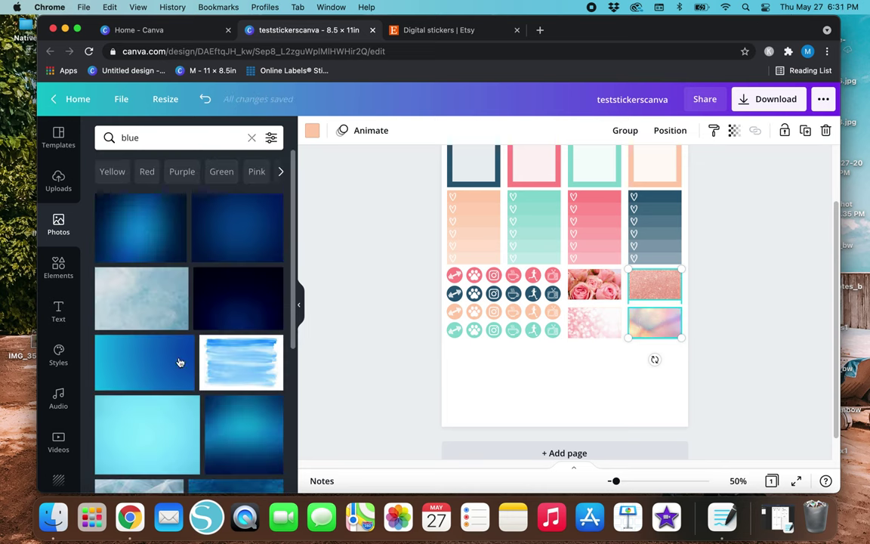
scroll(180, 363, down, 5)
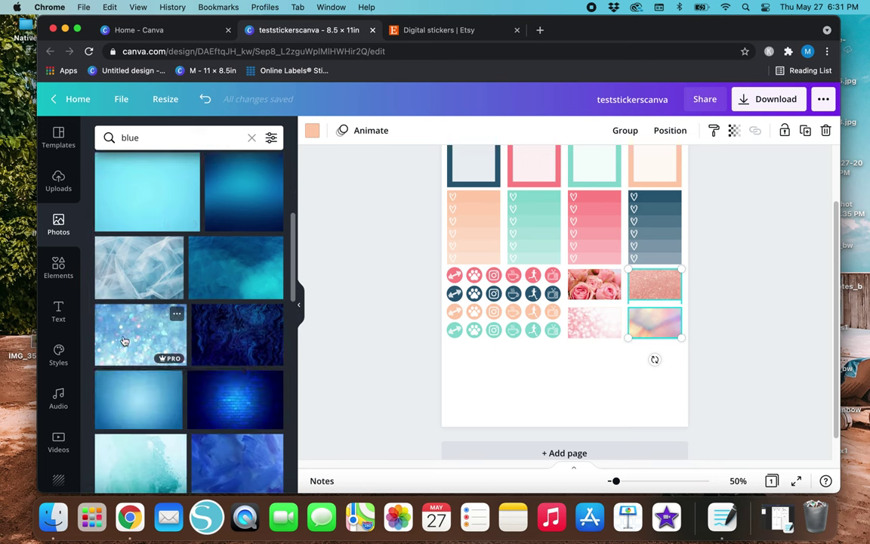
scroll(143, 352, down, 2)
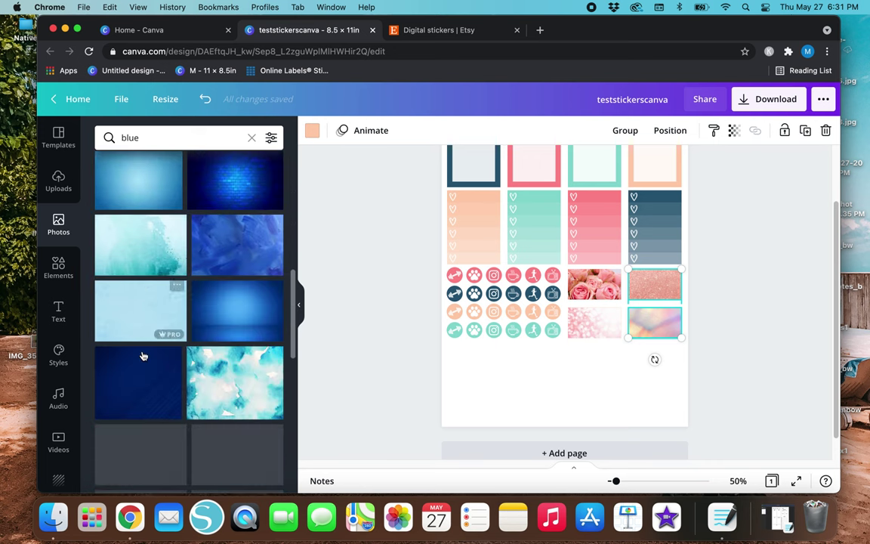
scroll(217, 153, down, 4)
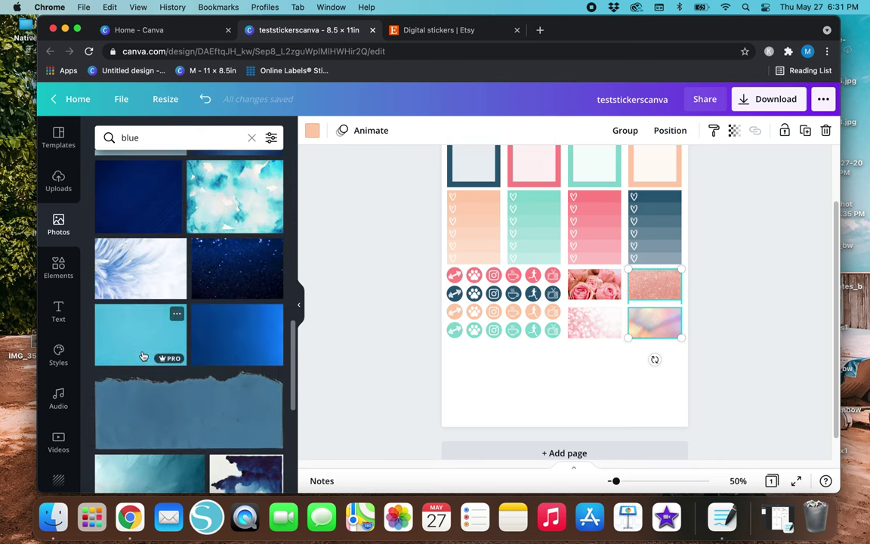
- Search the photos for "ocean" and fill the half box beneath the pink glitter one with the clear turquoise water over sand
click(252, 137)
text(ocean)
key(Return)
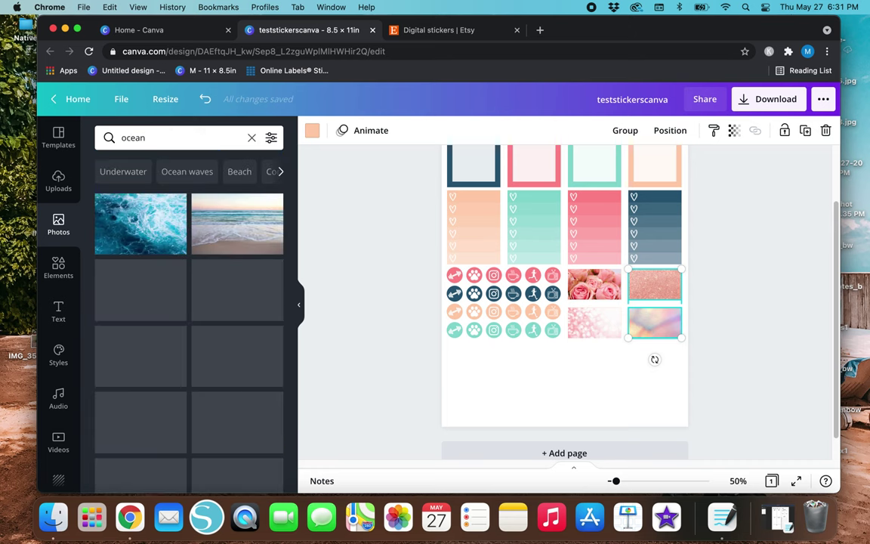
scroll(157, 362, down, 4)
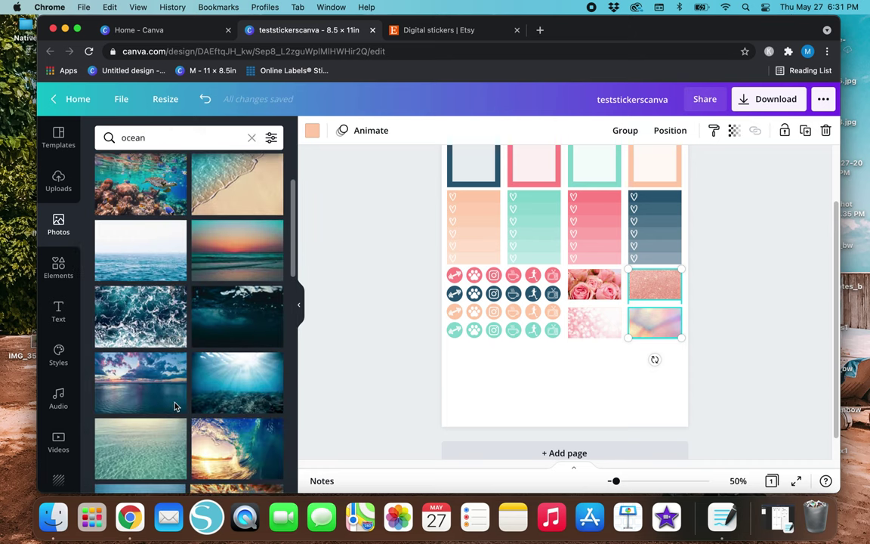
scroll(130, 386, down, 3)
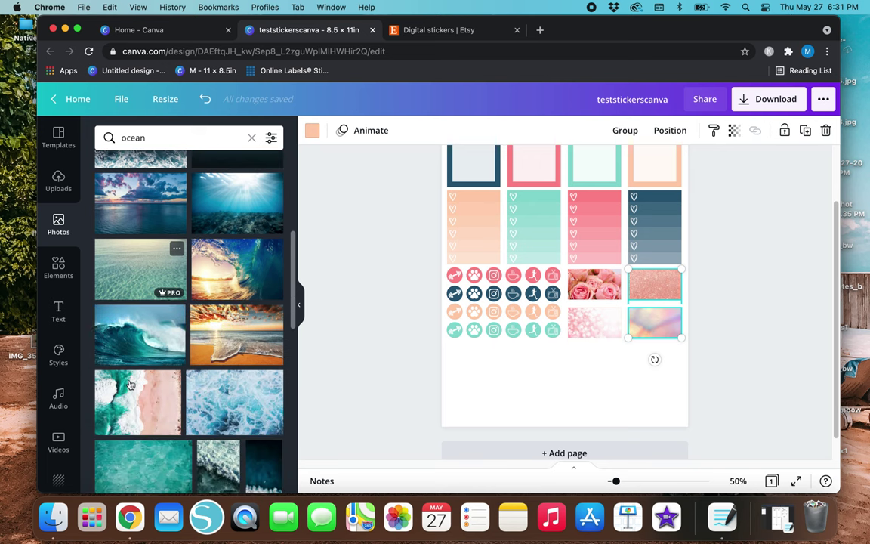
drag(127, 260, 333, 354)
scroll(187, 401, down, 5)
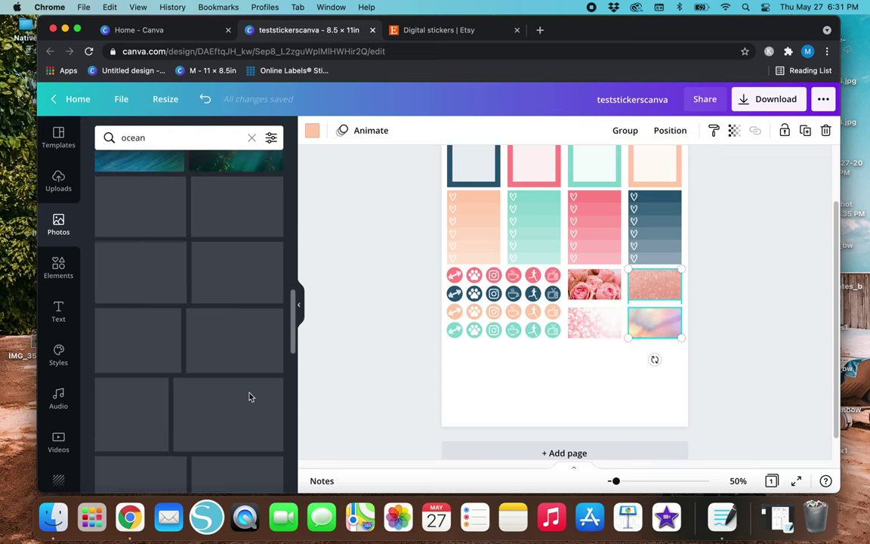
scroll(226, 394, down, 3)
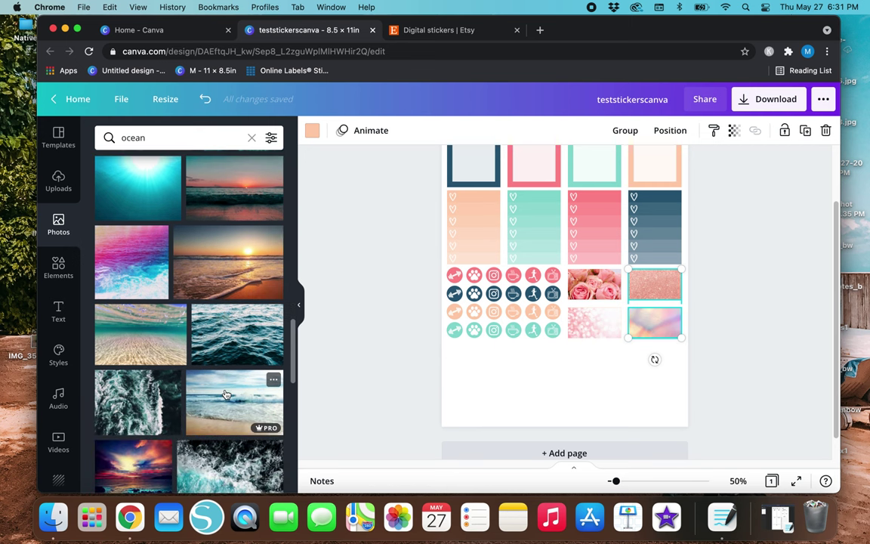
drag(166, 285, 668, 331)
click(564, 388)
scroll(565, 391, up, 2)
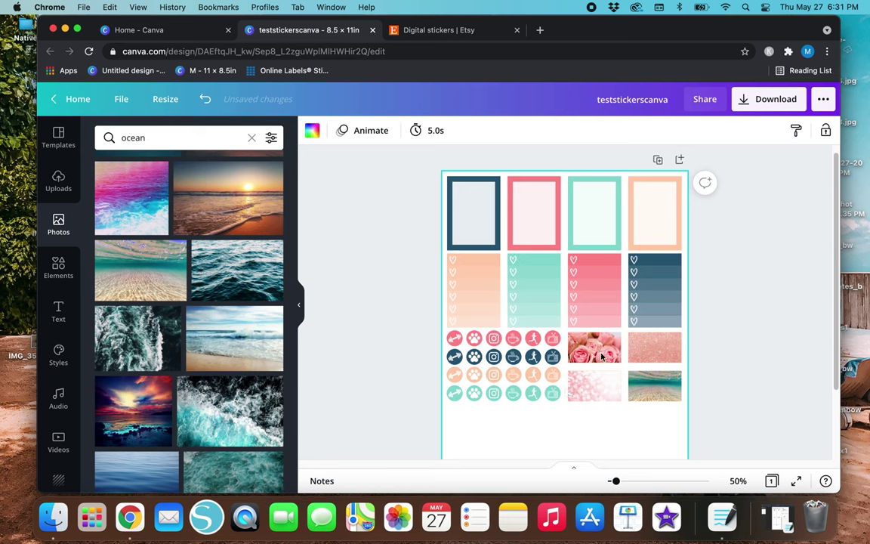
- Search the photos for "pink flowers" and replace the roses in the half box below the coral checklist with the light pink rose close-up
click(252, 137)
text(pink flowers)
key(Return)
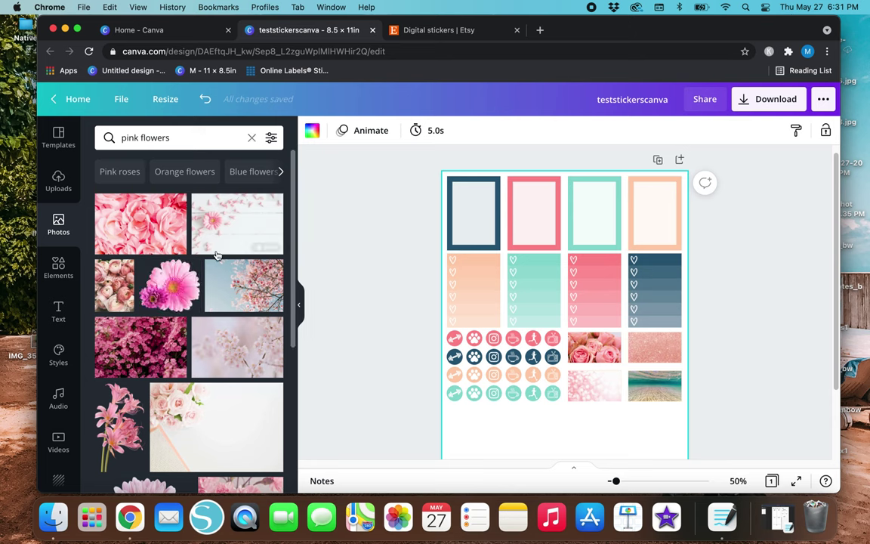
drag(128, 231, 594, 349)
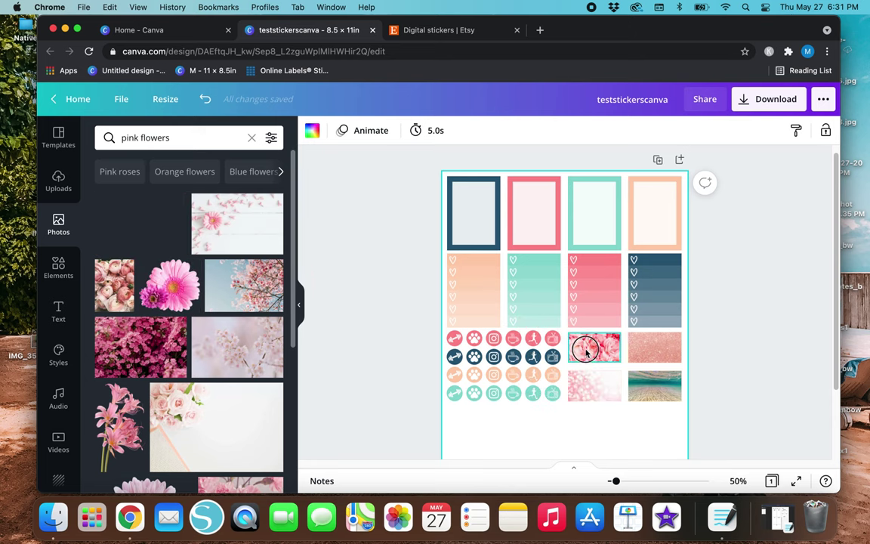
click(393, 415)
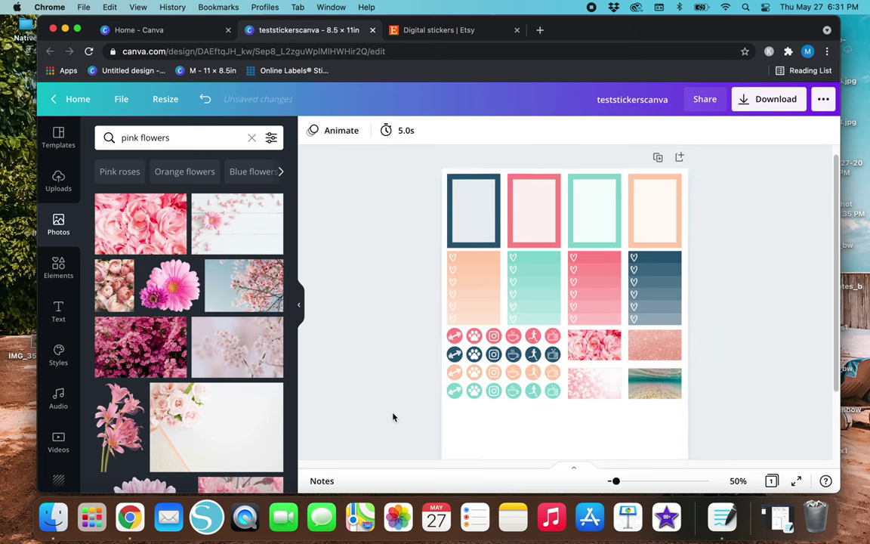
scroll(393, 417, down, 2)
scroll(393, 417, up, 3)
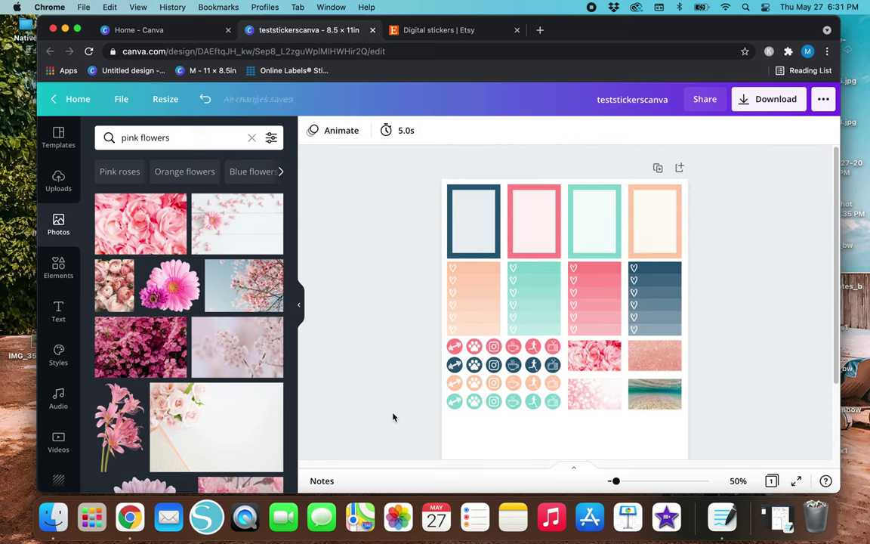
scroll(395, 415, down, 2)
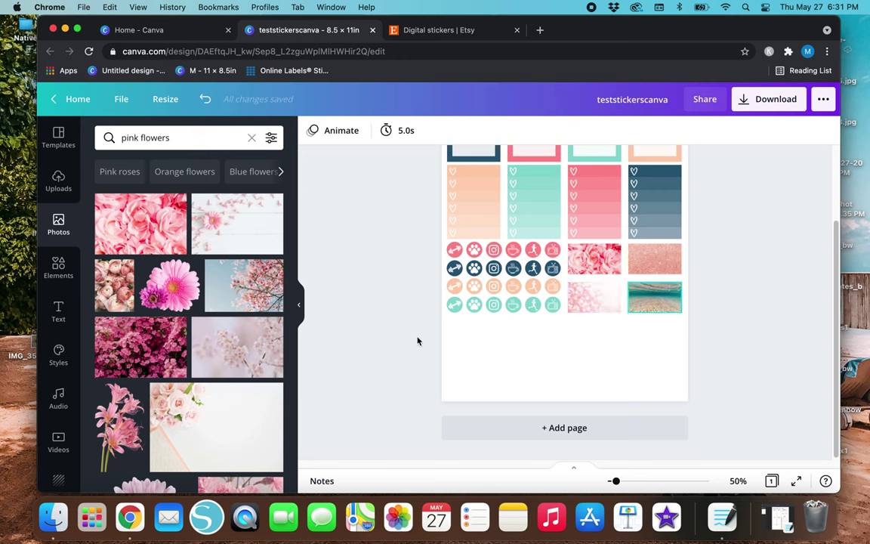
scroll(635, 338, up, 2)
scroll(634, 337, down, 1)
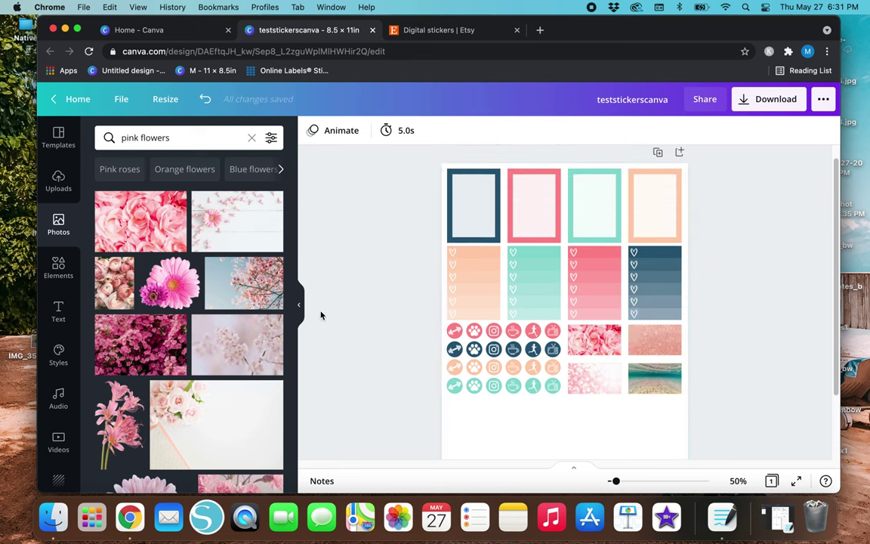
scroll(337, 330, down, 2)
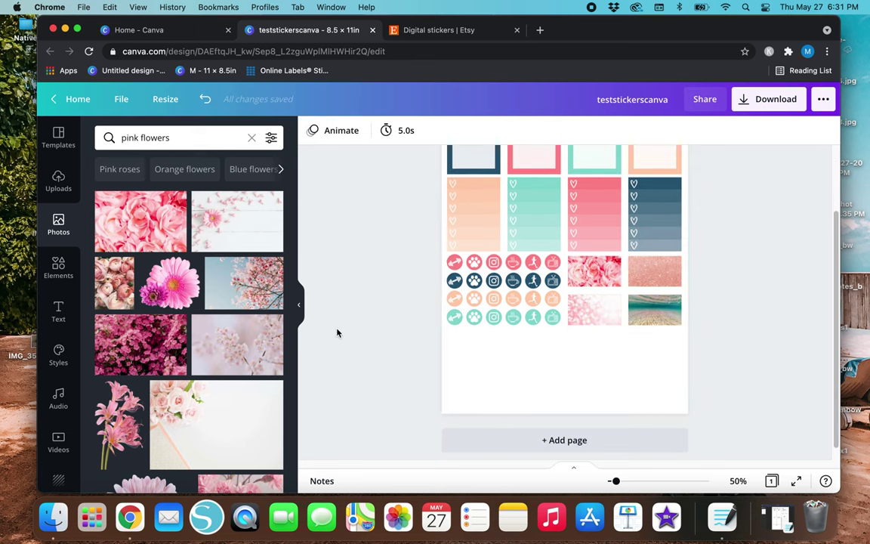
- Search the elements for "banners", add the white ribbon banner with notched ends, and recolor it with the peach from the MDDC Palette
click(58, 268)
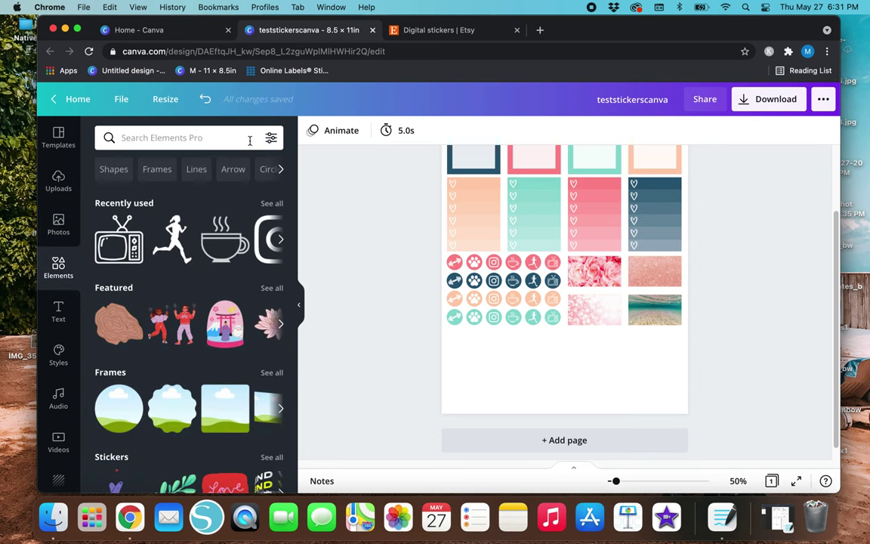
click(229, 138)
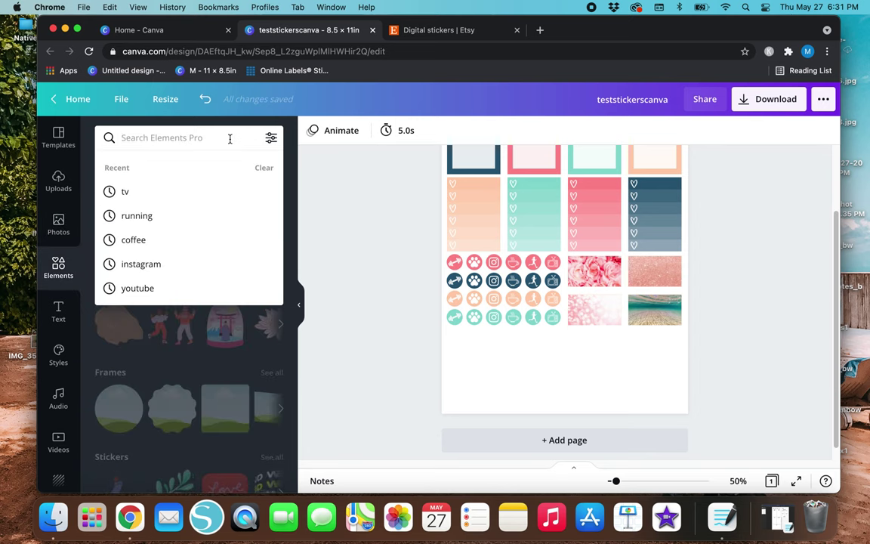
text(banners)
key(Return)
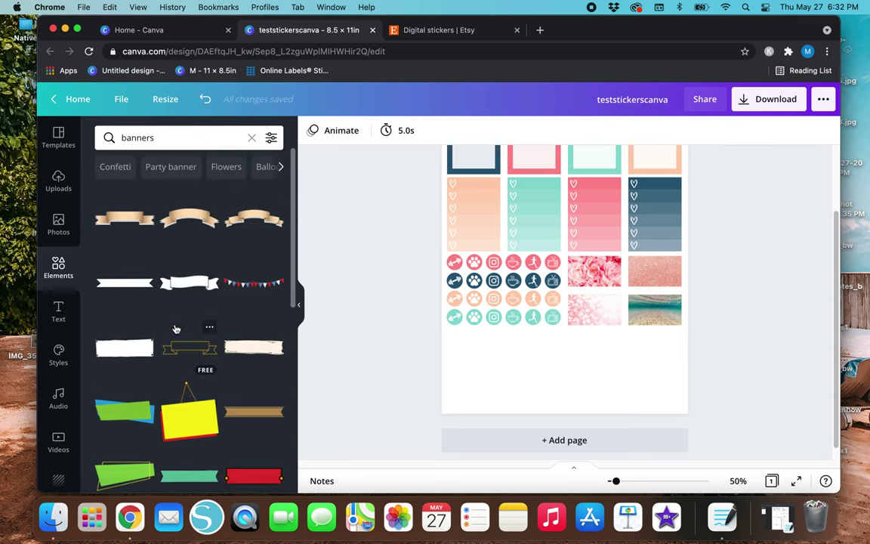
scroll(177, 324, down, 2)
scroll(173, 310, up, 2)
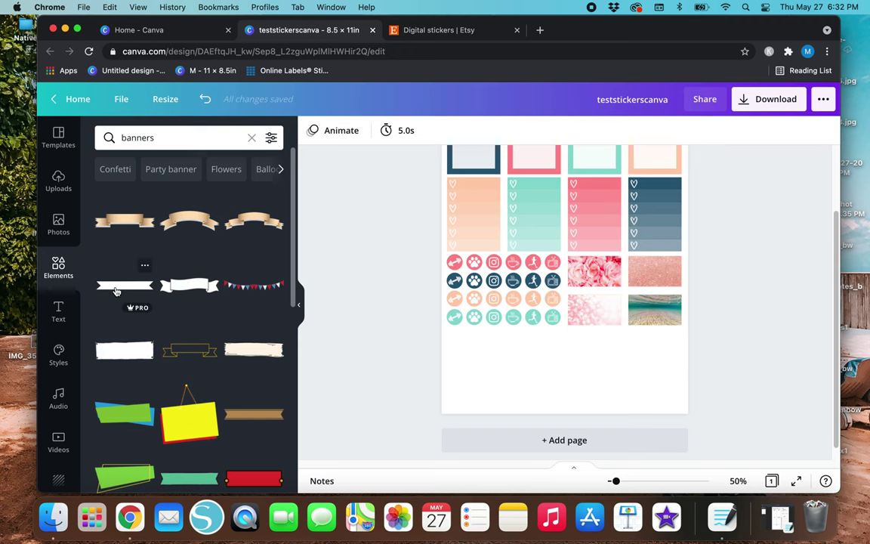
click(331, 131)
click(214, 302)
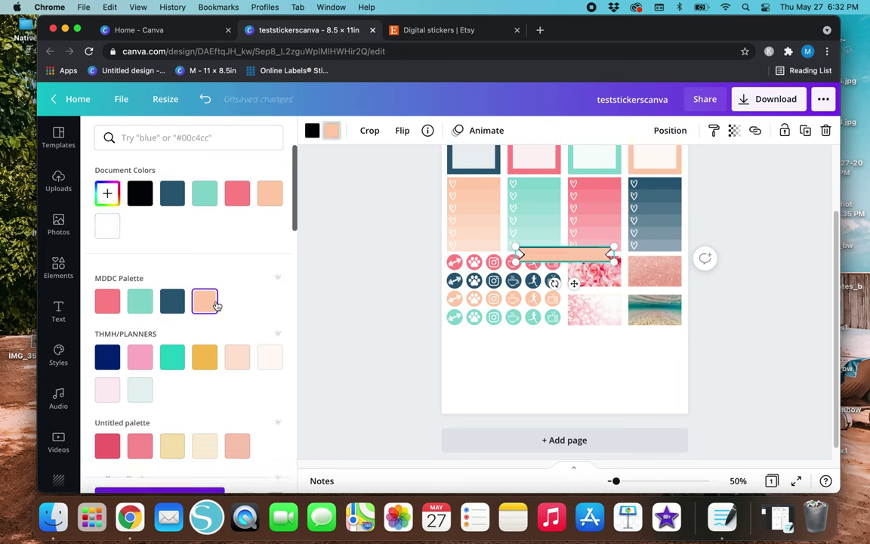
- Place the peach ribbon banner directly beneath the mint icon circles, lined up with the sheet's left column
drag(573, 284, 505, 373)
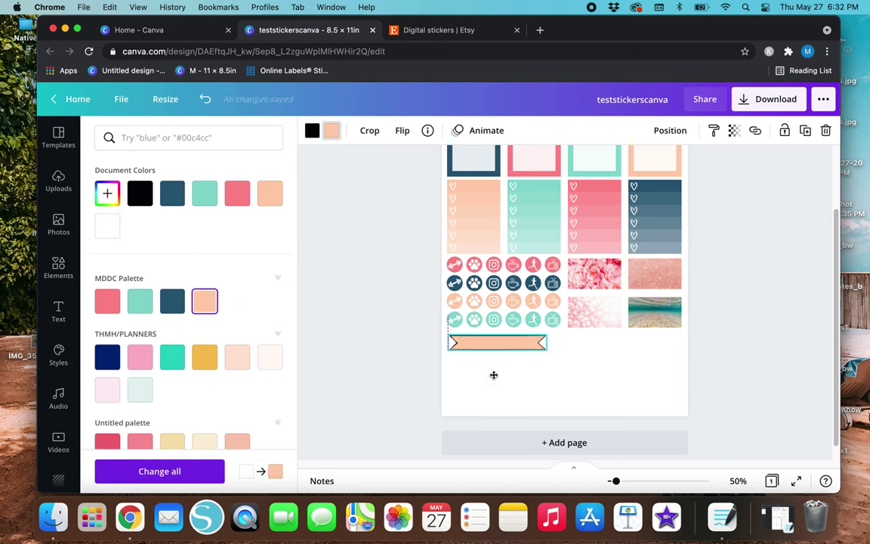
click(400, 378)
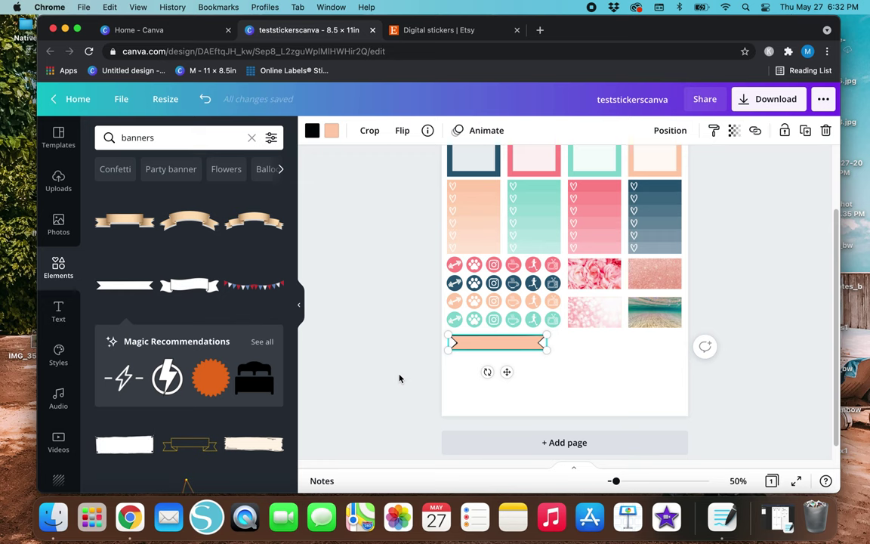
click(528, 370)
click(513, 348)
click(368, 367)
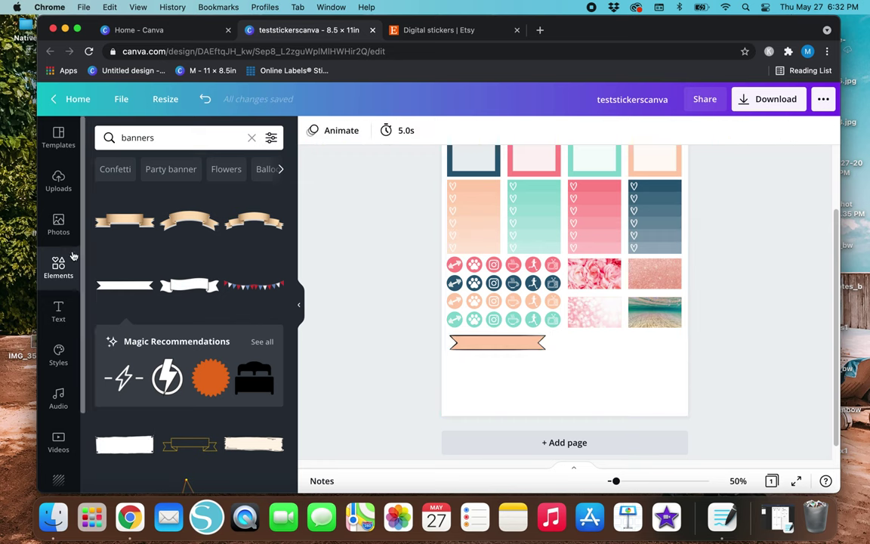
- Recolor the peach banner's black outline with the dark blue from the MDDC Palette
click(72, 305)
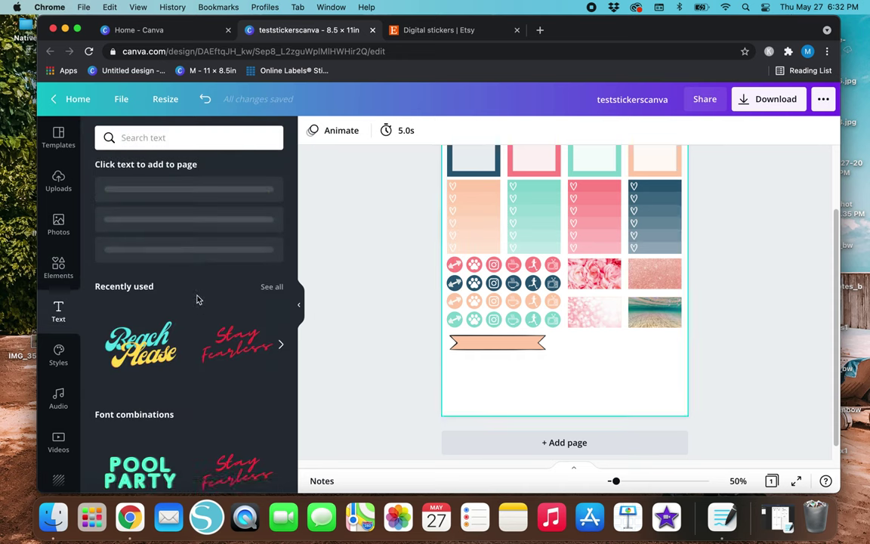
click(495, 342)
click(312, 131)
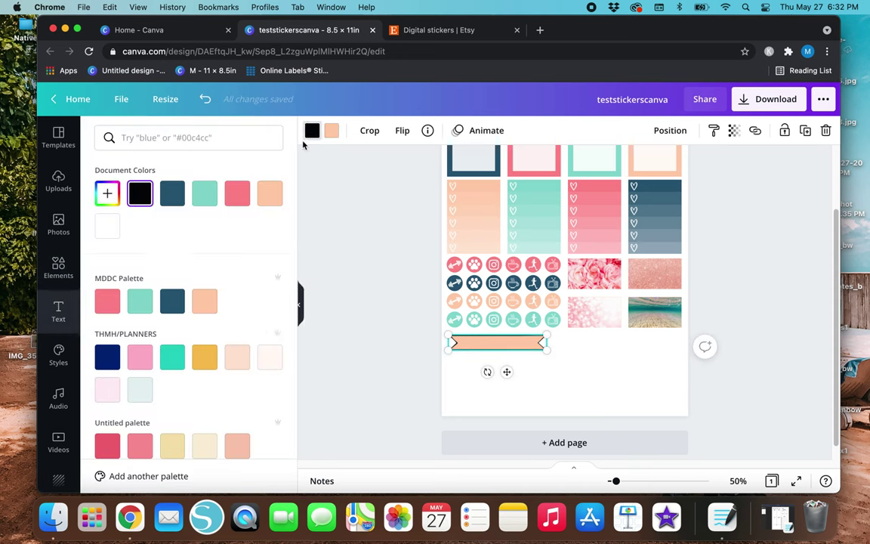
click(172, 301)
click(382, 367)
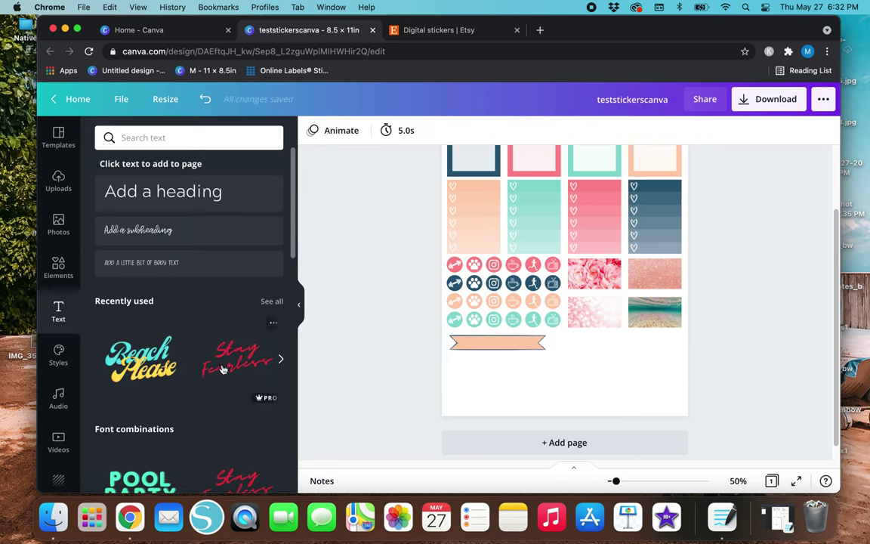
click(177, 139)
text(weekend)
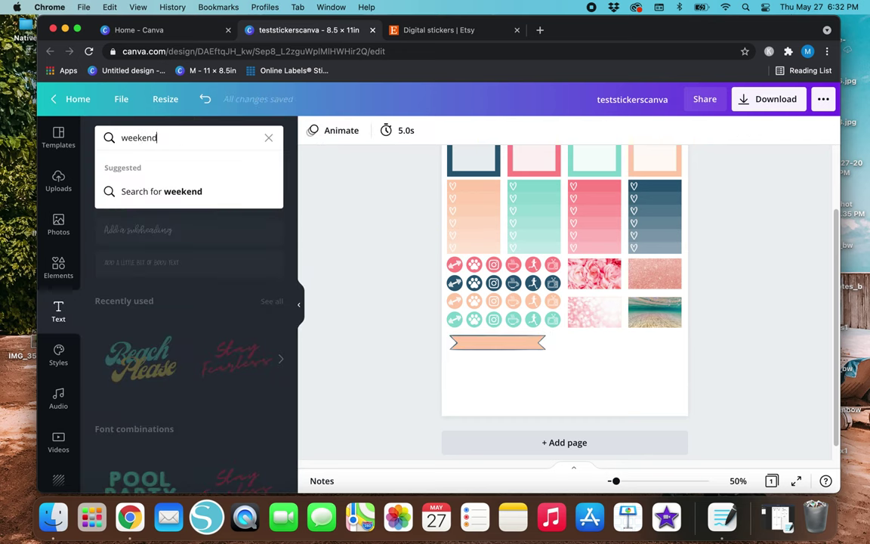
key(BackSpace)
key(BackSpace)
key(BackSpace)
key(BackSpace)
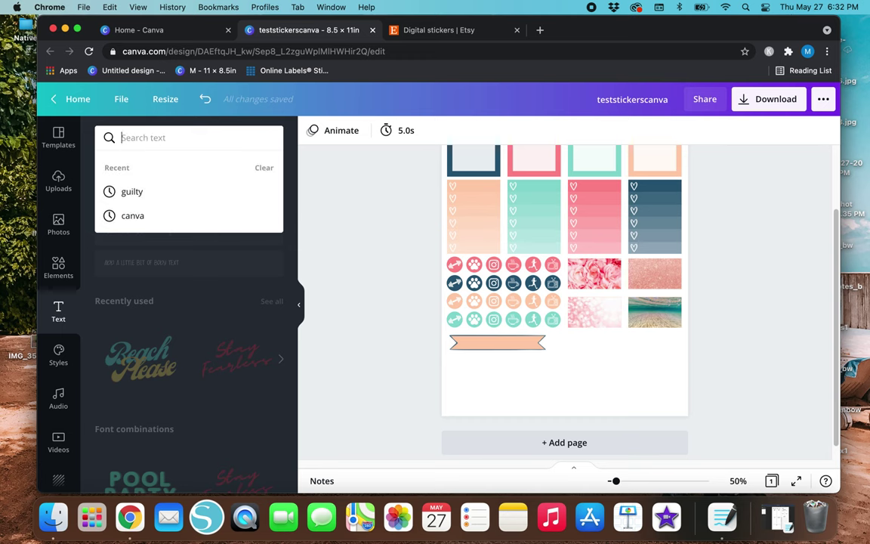
click(308, 200)
- Add a heading below the banner that reads "weekend" in the Nautilius Pompilius font
click(178, 190)
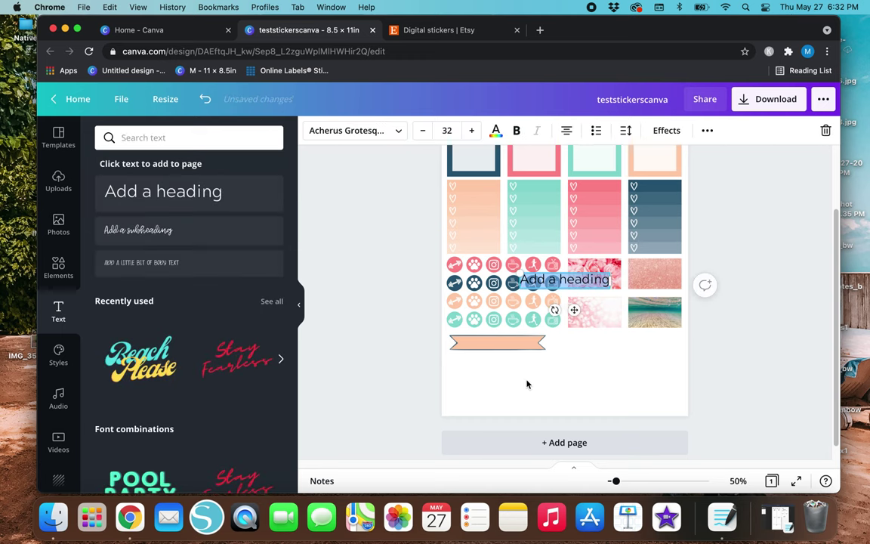
drag(574, 313, 530, 398)
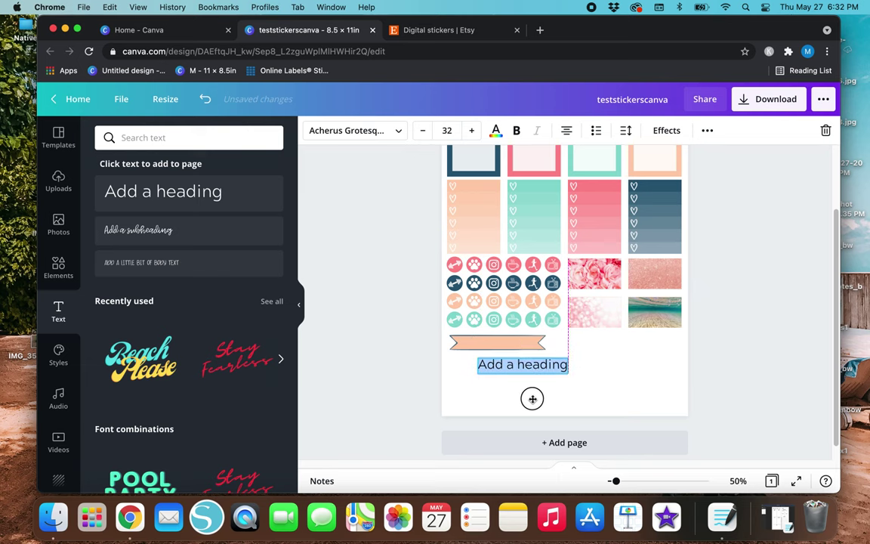
click(383, 130)
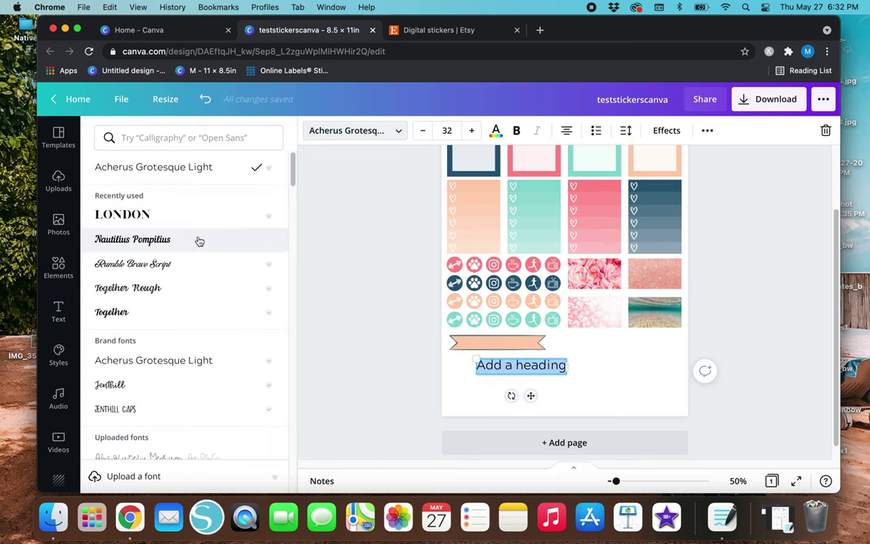
click(199, 240)
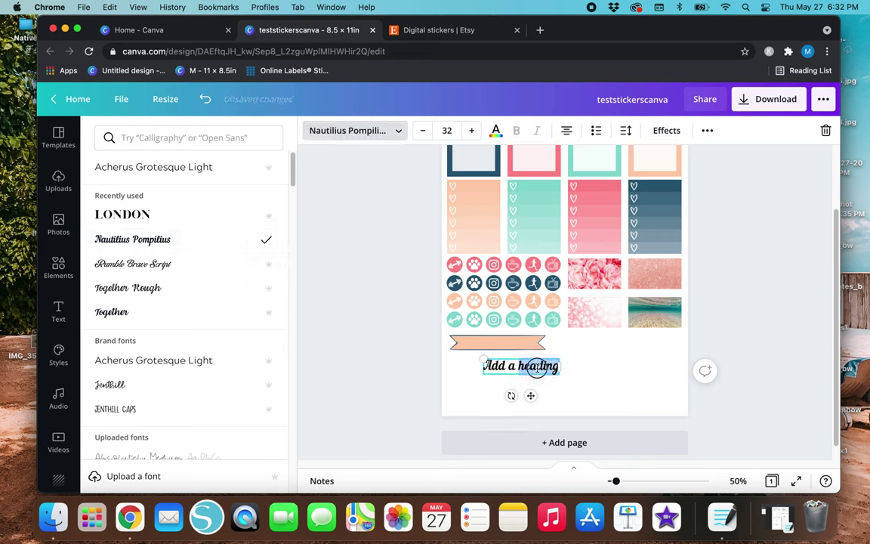
text(weekend)
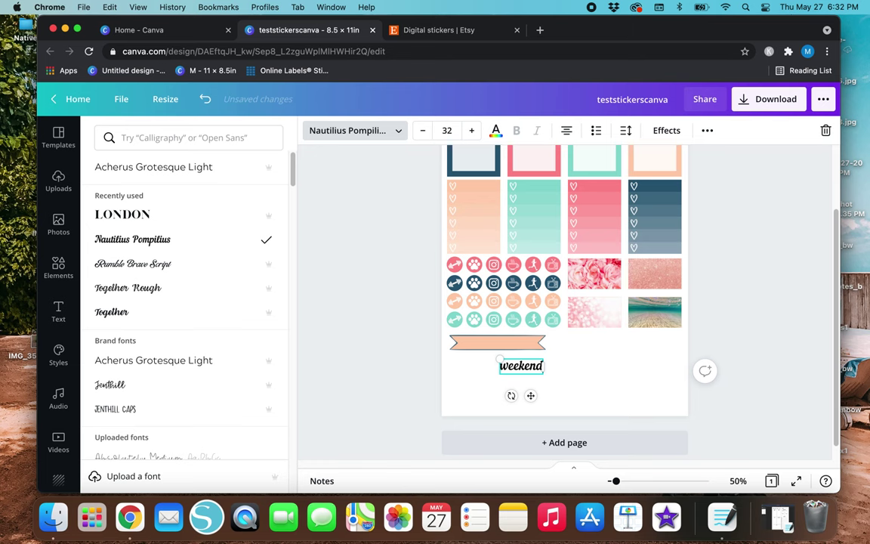
- Color the "weekend" text white and place it on the peach banner
click(496, 130)
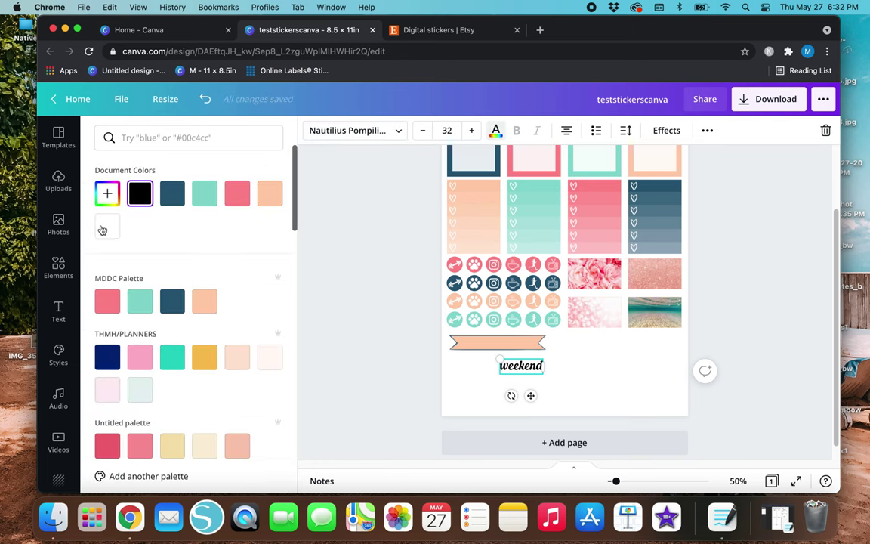
click(106, 226)
drag(532, 397, 507, 370)
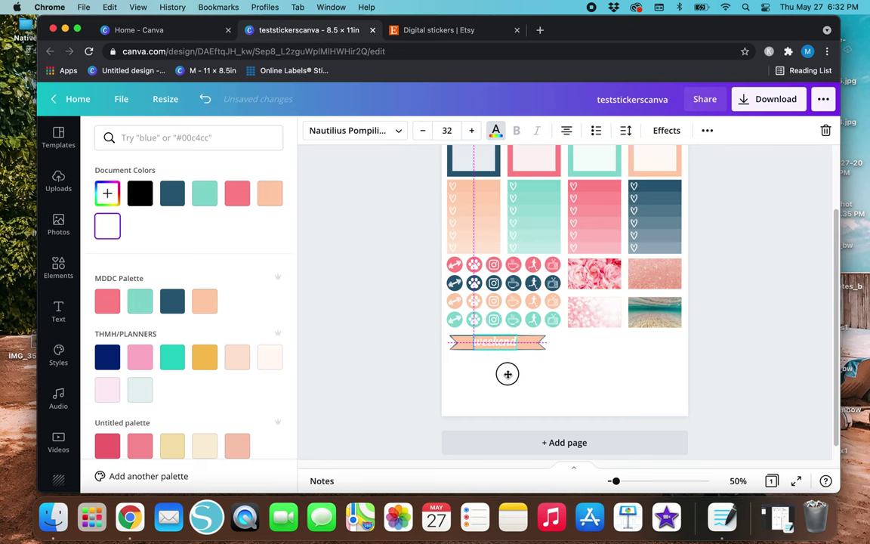
click(519, 342)
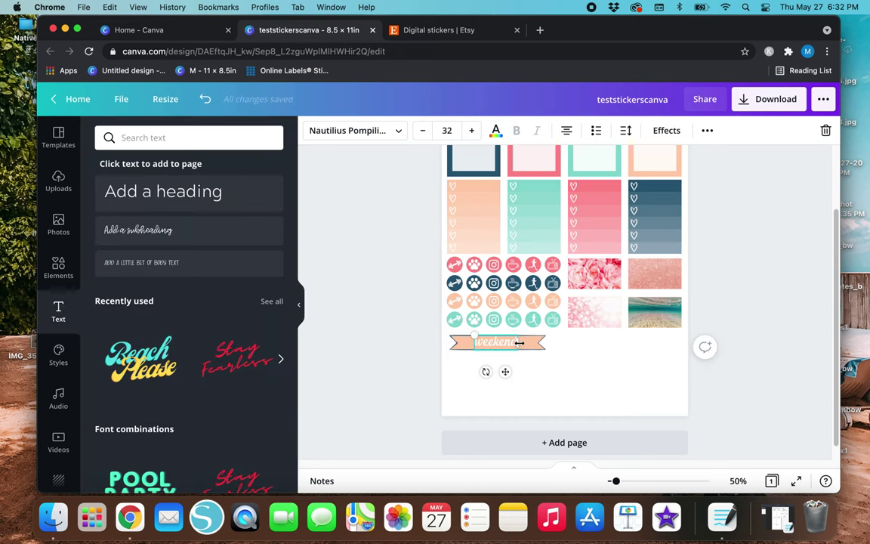
click(440, 359)
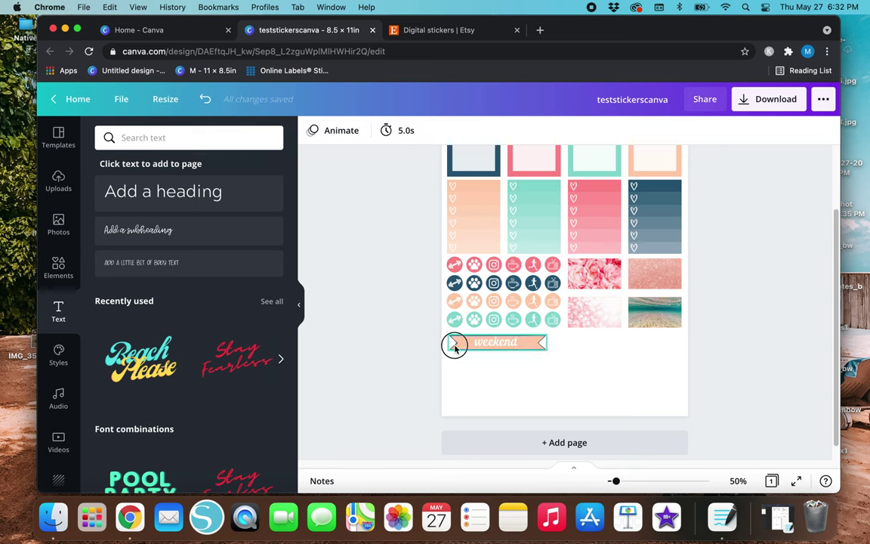
- Align the "weekend" text and the peach banner to each other by middle and center
click(457, 343)
double_click(491, 343)
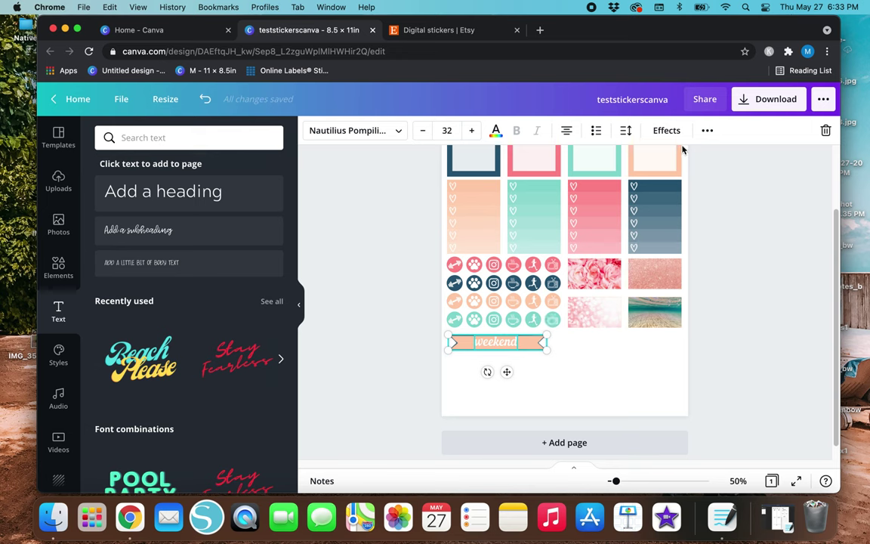
click(708, 132)
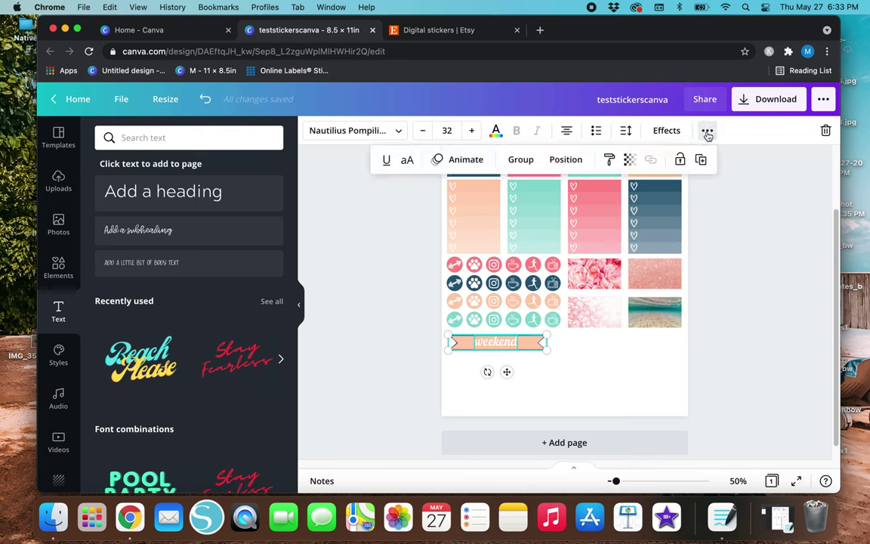
click(552, 160)
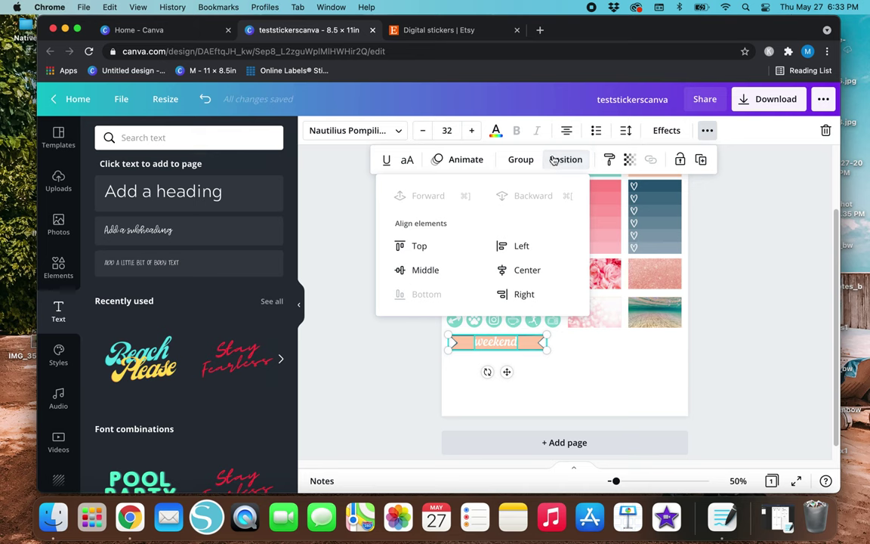
click(429, 271)
click(520, 269)
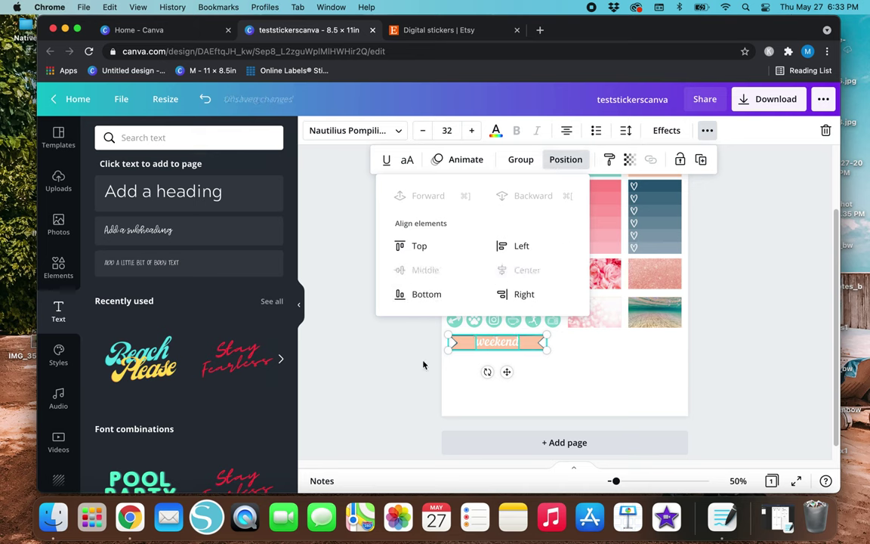
click(419, 370)
click(426, 364)
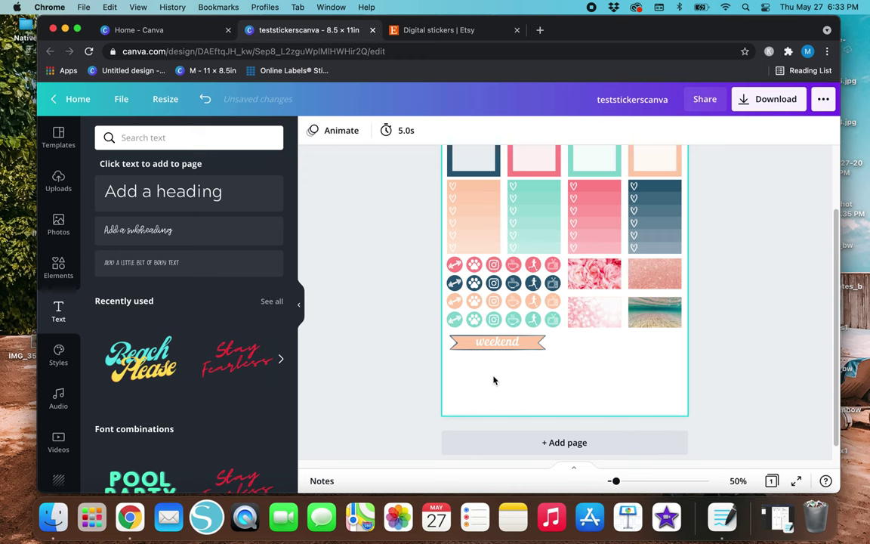
- Duplicate the banner with its "weekend" text three times and stack the copies evenly beneath the original
drag(472, 384, 538, 334)
drag(507, 372, 513, 377)
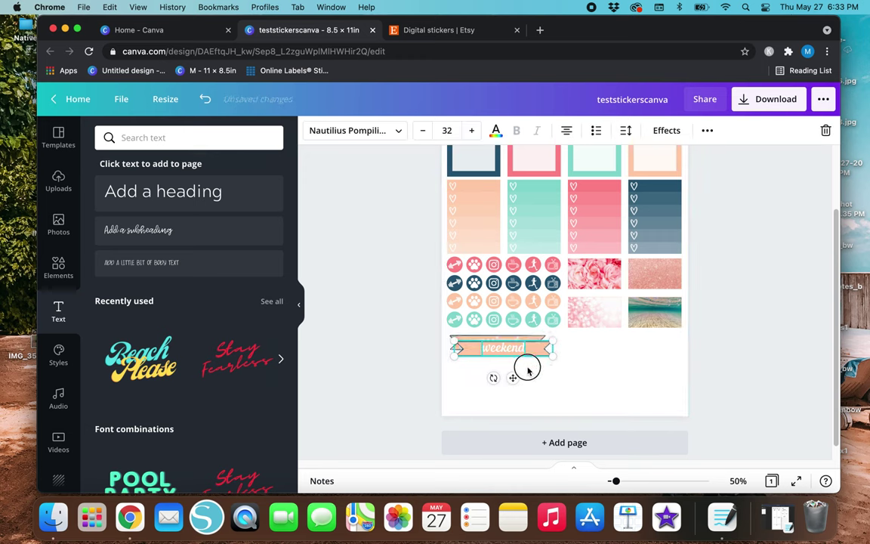
key(super+d)
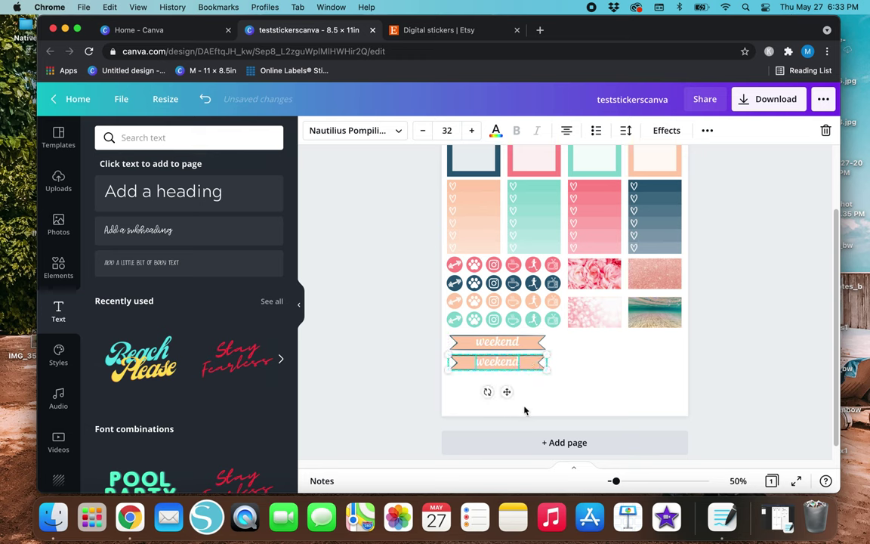
drag(529, 366, 529, 405)
- Recolor the three copied banners, from upper to lower, dark blue, coral pink and mint
click(538, 365)
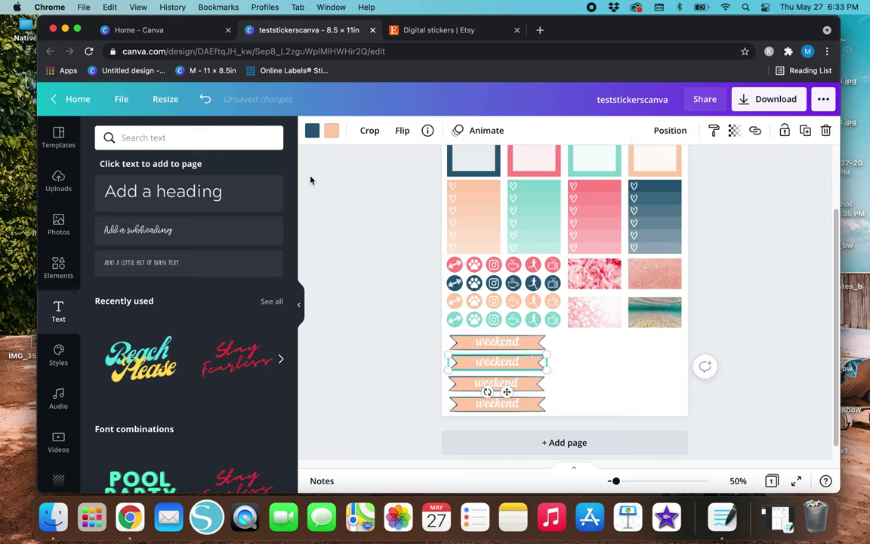
click(332, 130)
click(140, 193)
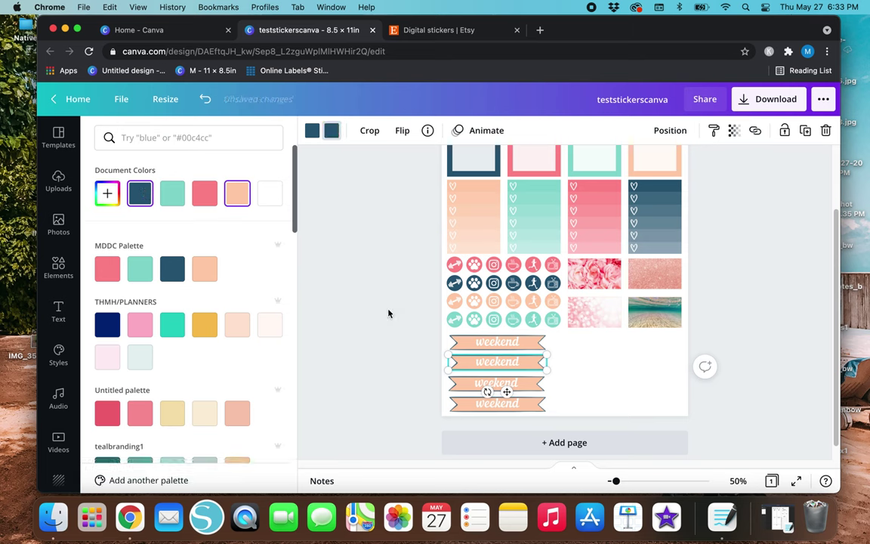
click(524, 384)
click(107, 269)
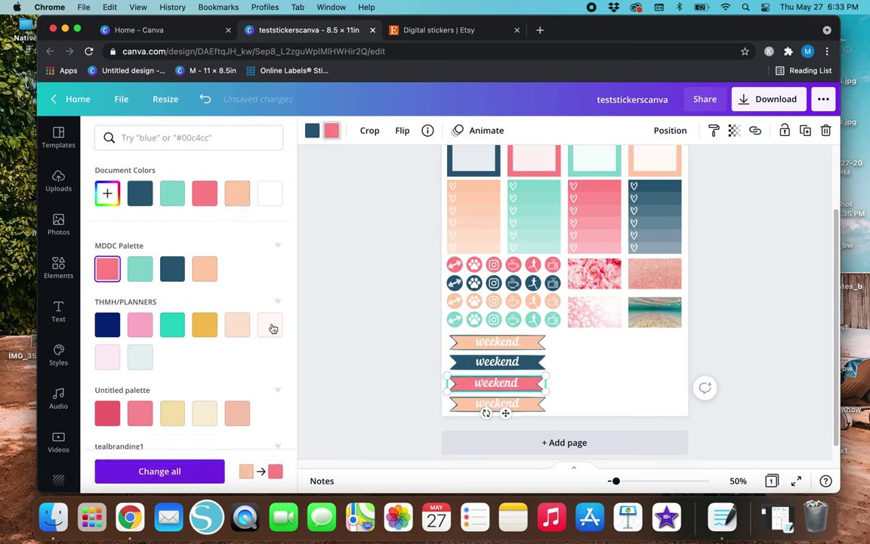
click(532, 405)
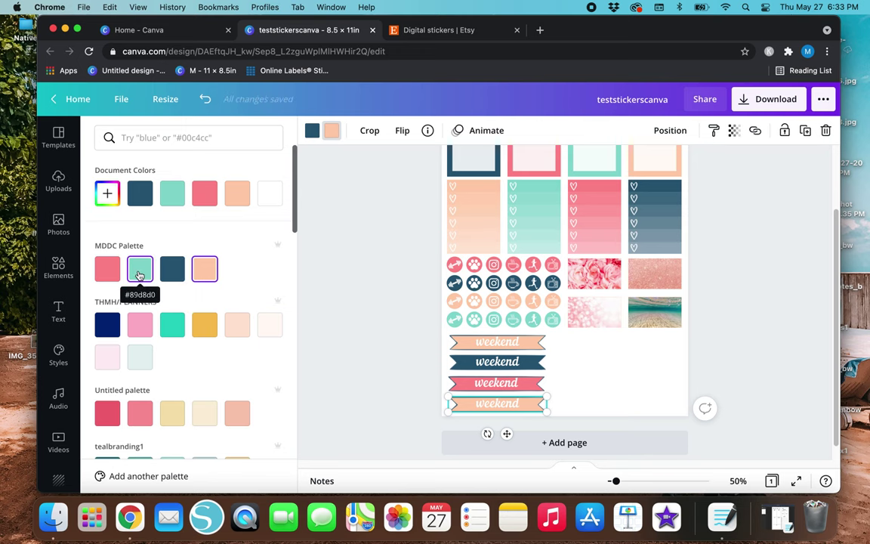
click(139, 275)
click(381, 357)
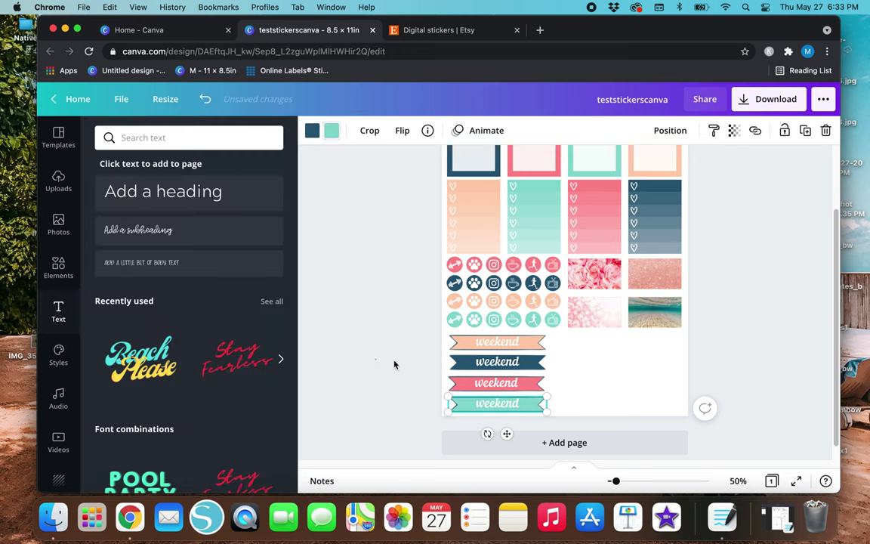
- Change the text on the peach banner to "to-do"
click(513, 344)
double_click(512, 342)
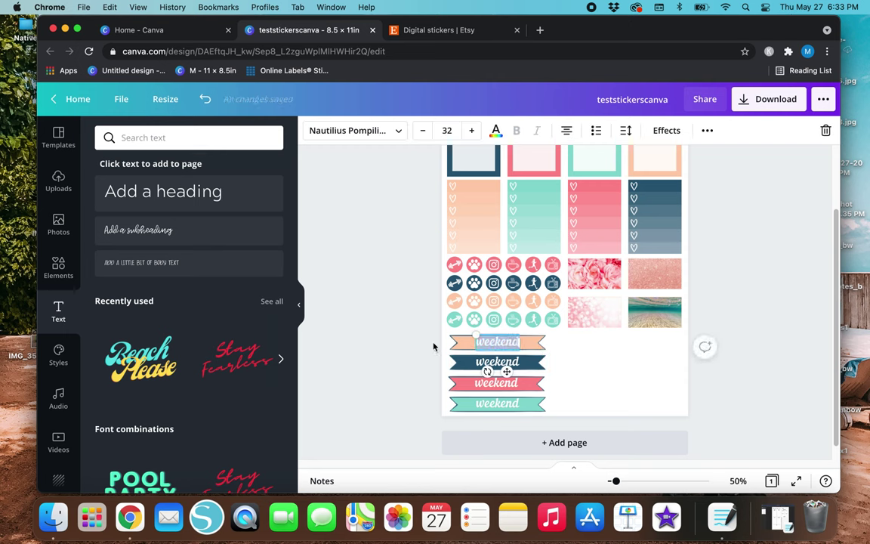
text(to-d)
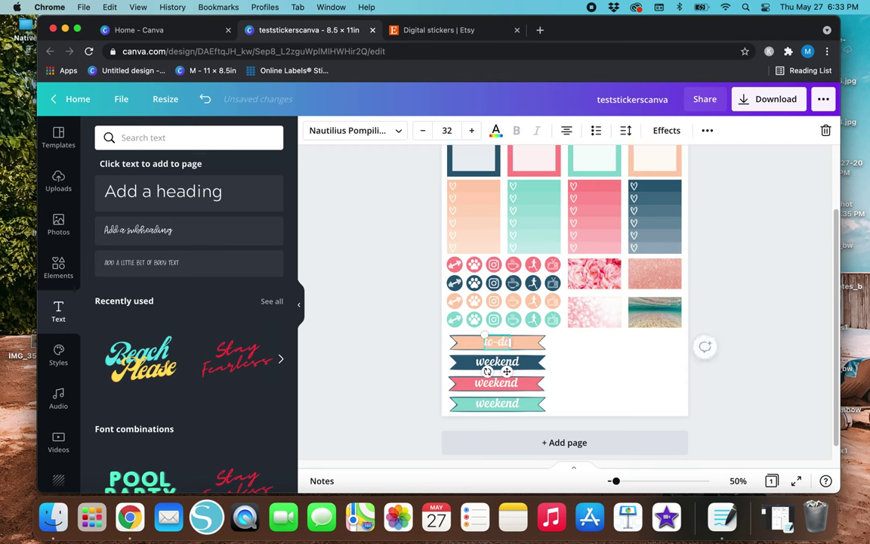
text(o)
click(378, 355)
- Delete the "weekend" text from the dark blue, coral and mint banners
click(495, 362)
key(Delete)
click(484, 384)
key(Delete)
click(492, 404)
key(Delete)
- Duplicate the "to-do" text and place one copy on each of the dark blue, coral and mint banners
click(498, 343)
key(super+d)
drag(507, 374, 505, 390)
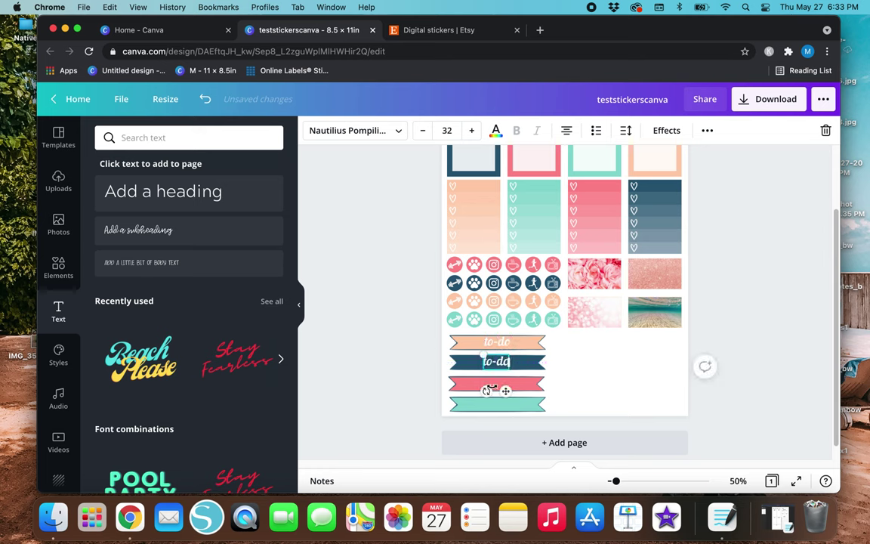
key(super+d)
drag(504, 389, 504, 437)
key(super+d)
click(594, 396)
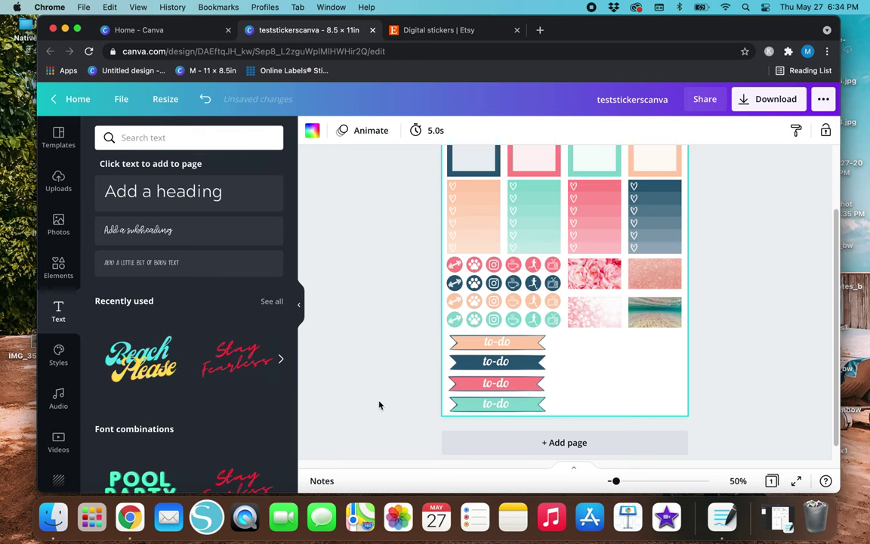
- Search the elements for "heart" and add the solid red scribbled heart to the page
scroll(376, 404, up, 3)
scroll(377, 404, down, 2)
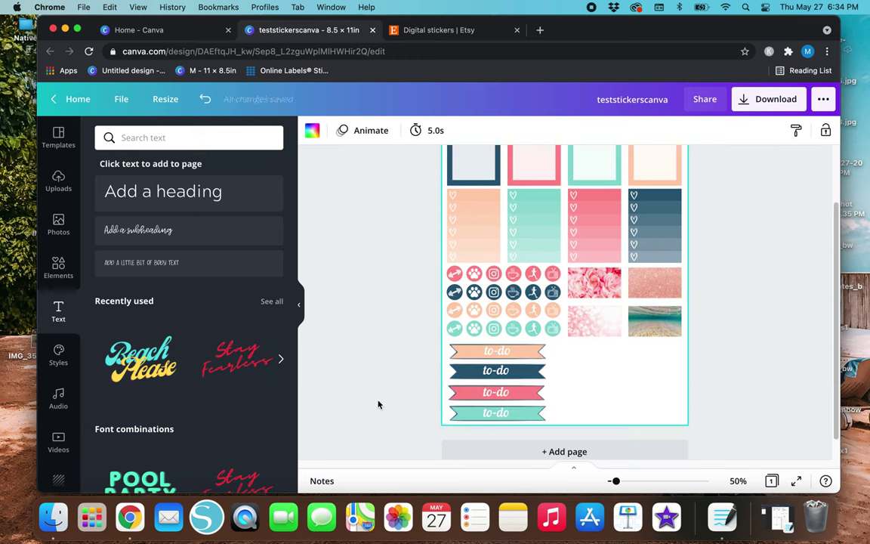
click(55, 266)
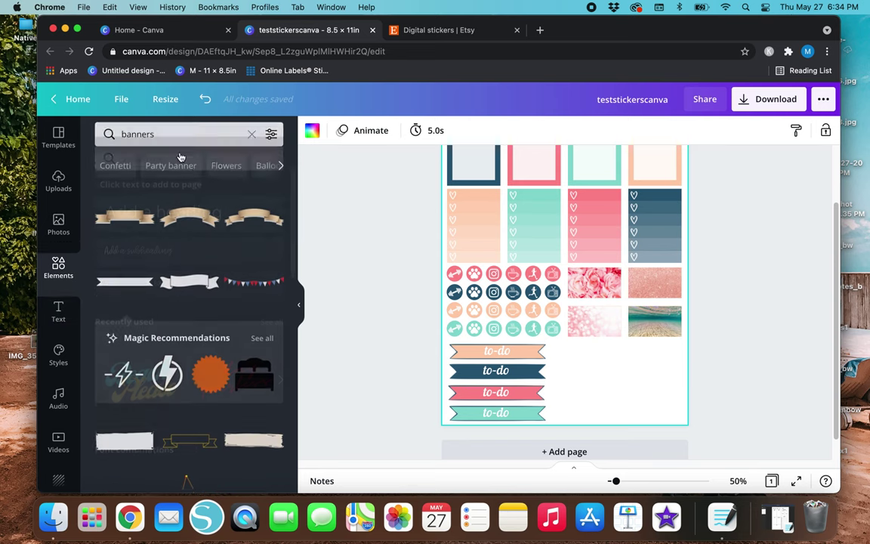
click(222, 136)
click(251, 139)
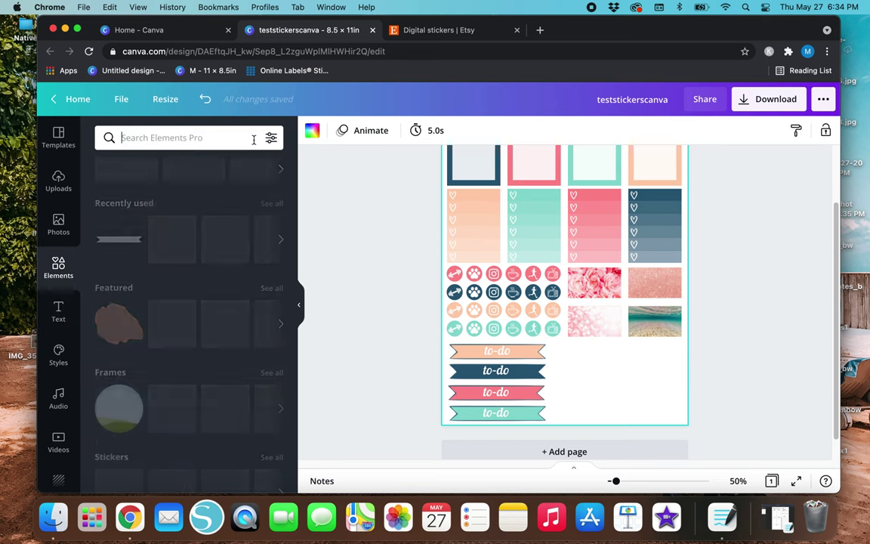
text(heart)
key(Return)
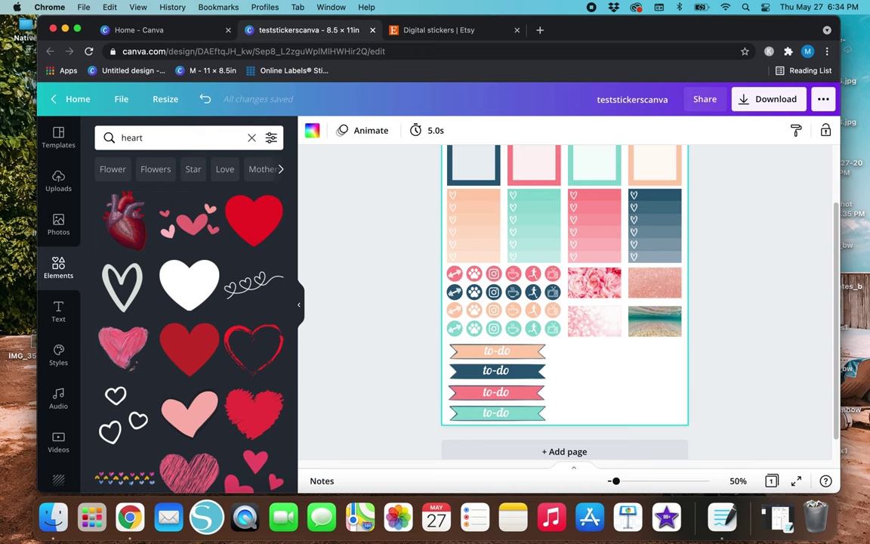
scroll(194, 409, down, 5)
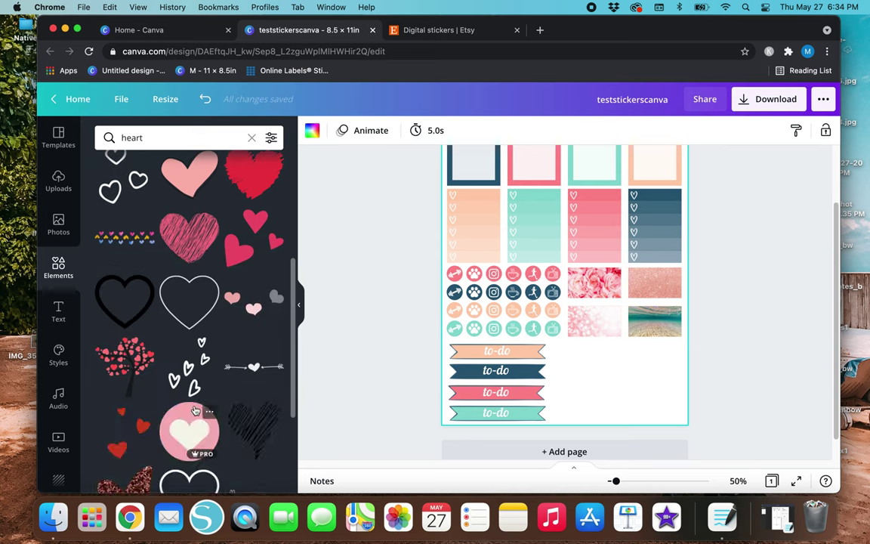
scroll(192, 415, up, 2)
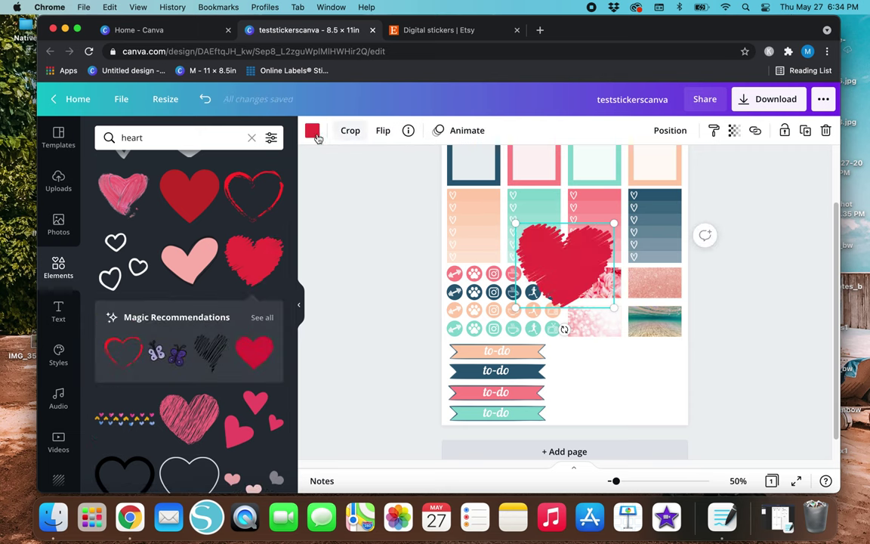
- Recolor the scribbled heart coral pink, shrink it and place it in the empty space beside the to-do banners
click(311, 130)
click(237, 195)
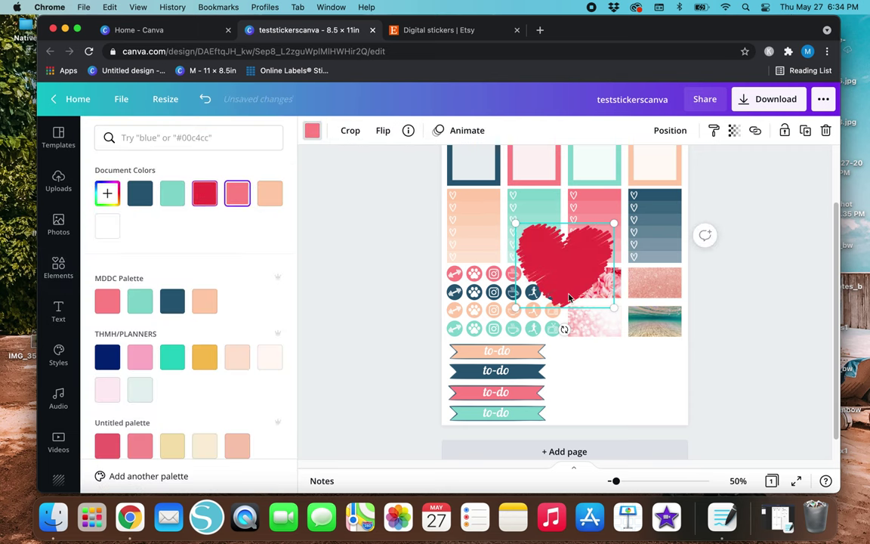
drag(514, 225, 576, 364)
scroll(383, 370, up, 2)
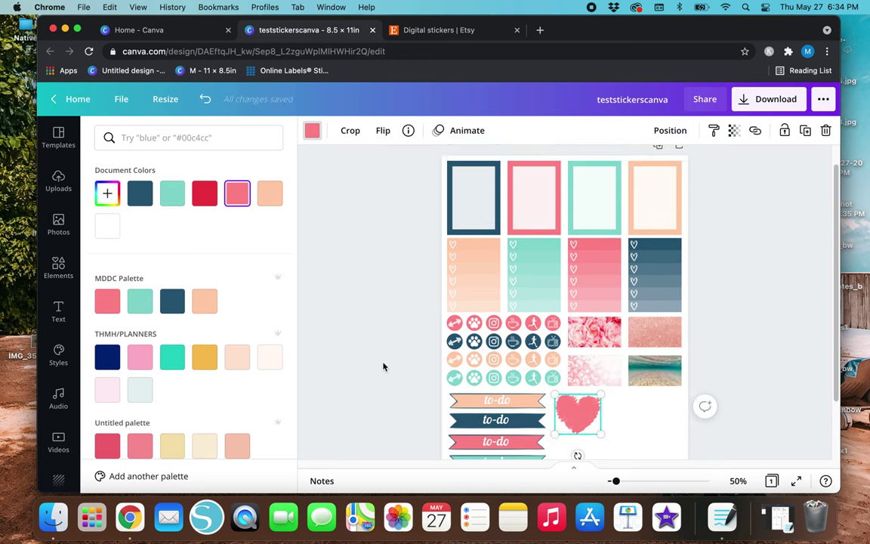
- Search the elements for "coffee" and add the white cup with a heart and falling beans to the page
click(58, 266)
click(168, 139)
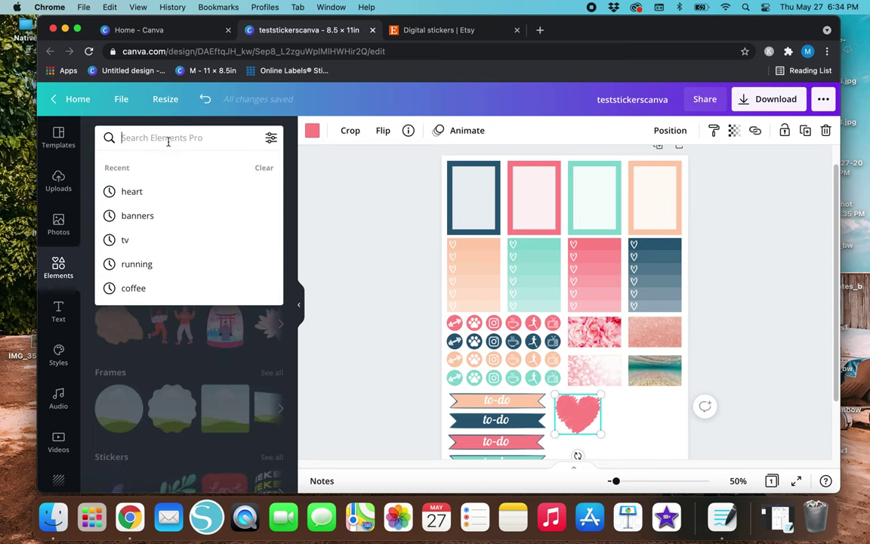
text(coffee)
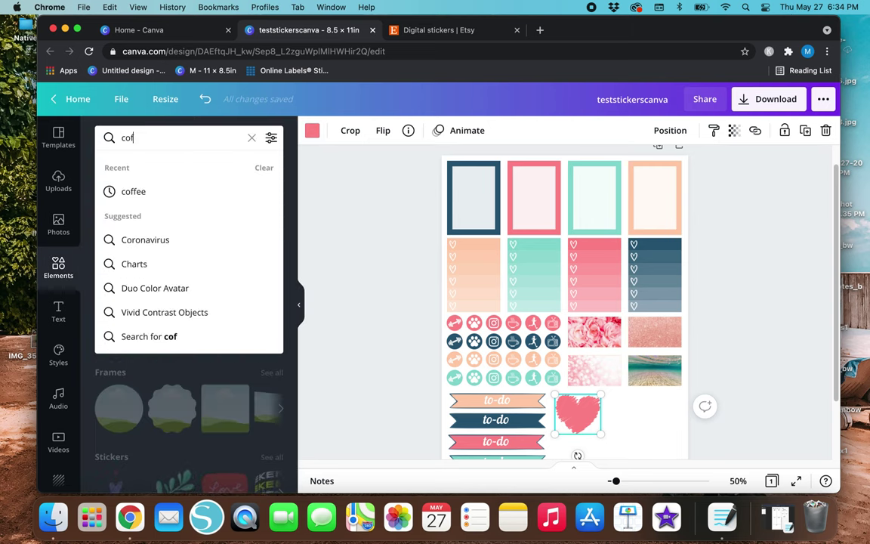
key(Return)
scroll(193, 363, down, 5)
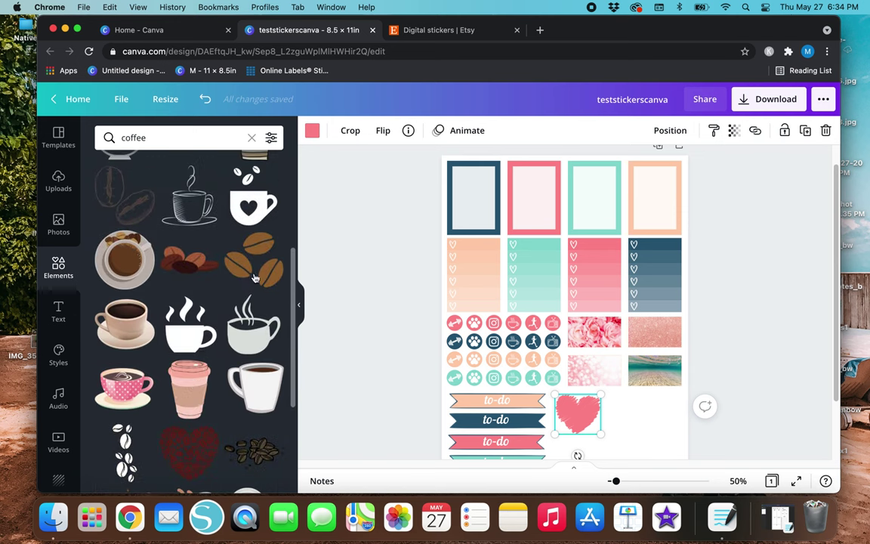
click(251, 198)
- Recolor the coffee cup dark blue, shrink it and place it diagonally below the coral heart
click(316, 130)
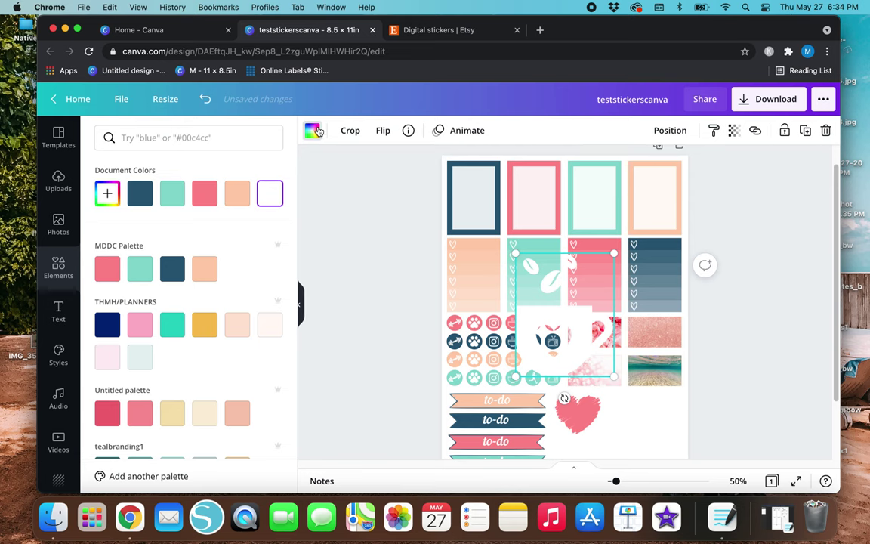
click(140, 192)
drag(515, 255, 568, 318)
drag(583, 370, 621, 443)
scroll(621, 446, down, 2)
drag(626, 368, 625, 385)
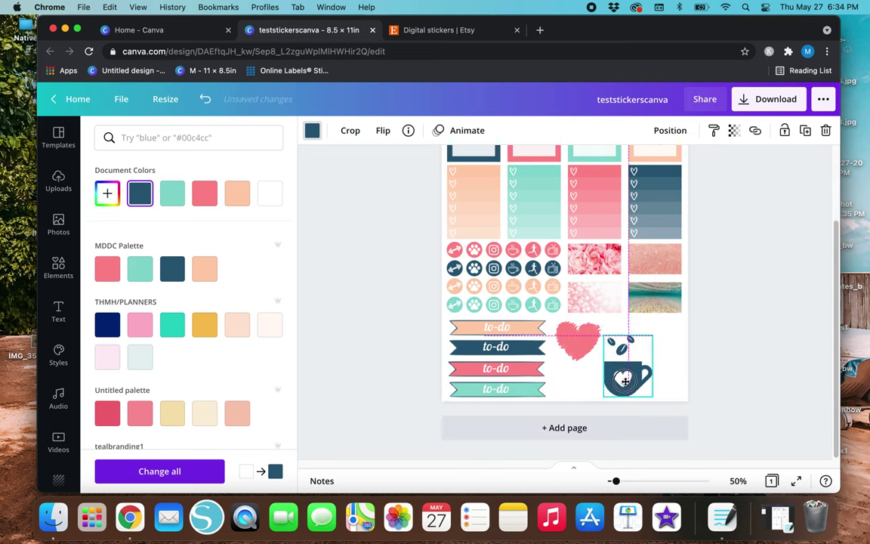
drag(606, 335, 628, 378)
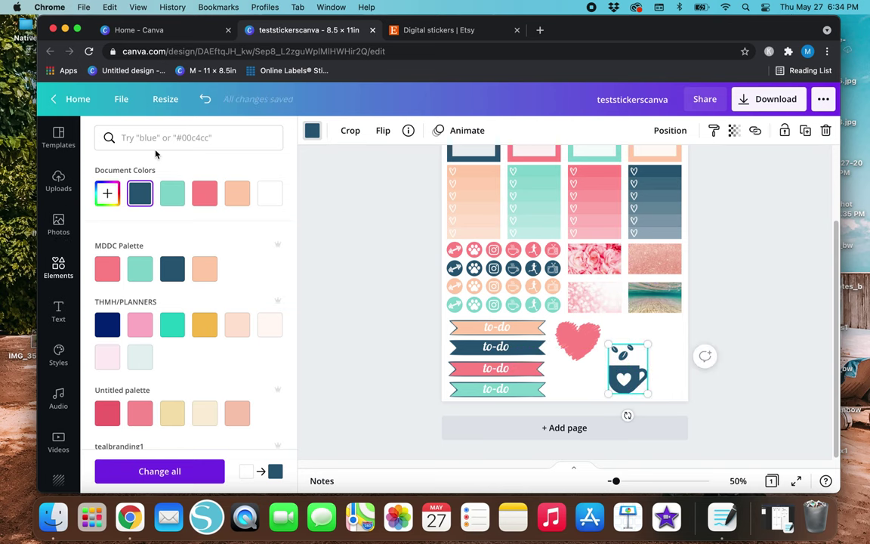
- Search the elements for "leaf" and add the hand-drawn outlined upright leaf branch to the page
key(Escape)
scroll(233, 348, down, 2)
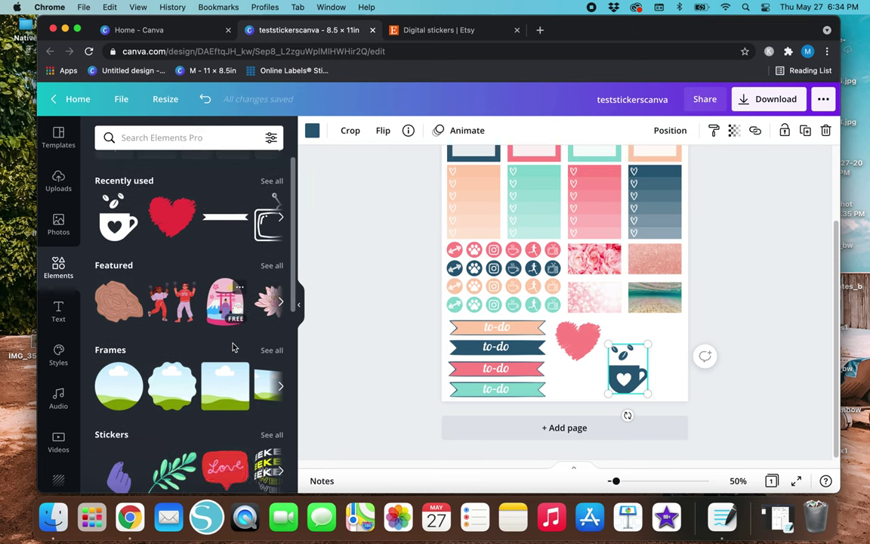
scroll(233, 347, down, 5)
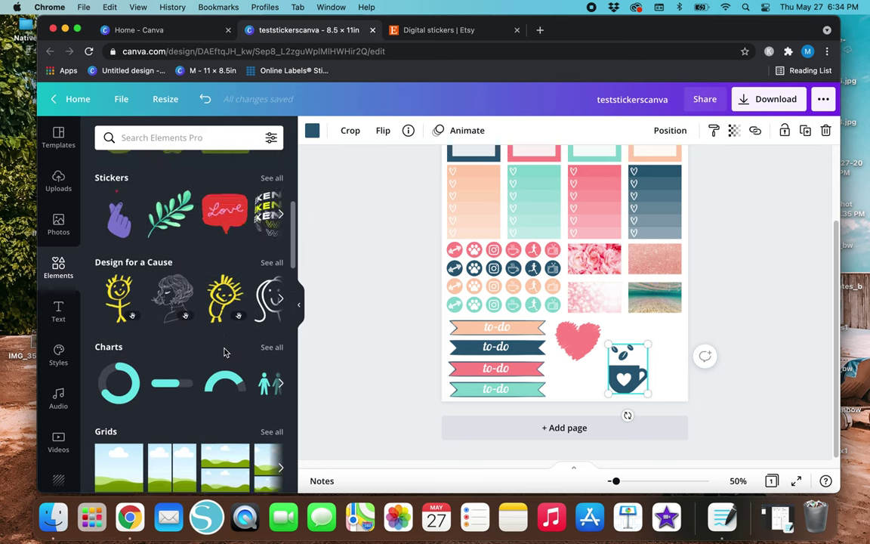
scroll(223, 352, down, 8)
scroll(224, 352, down, 1)
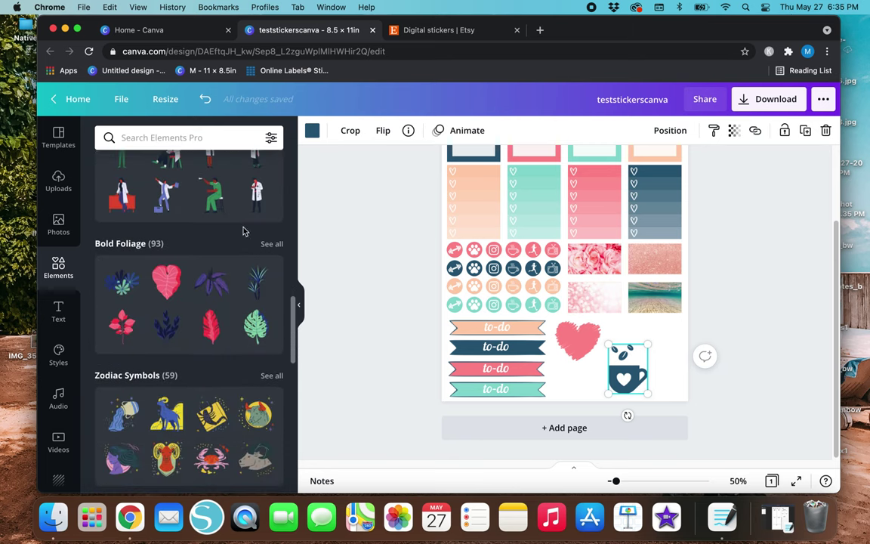
click(221, 141)
text(leaf)
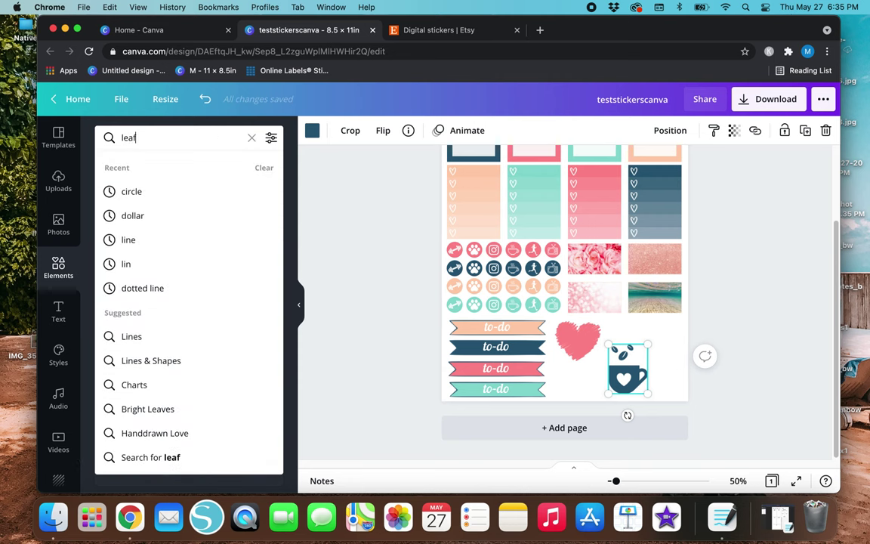
key(Return)
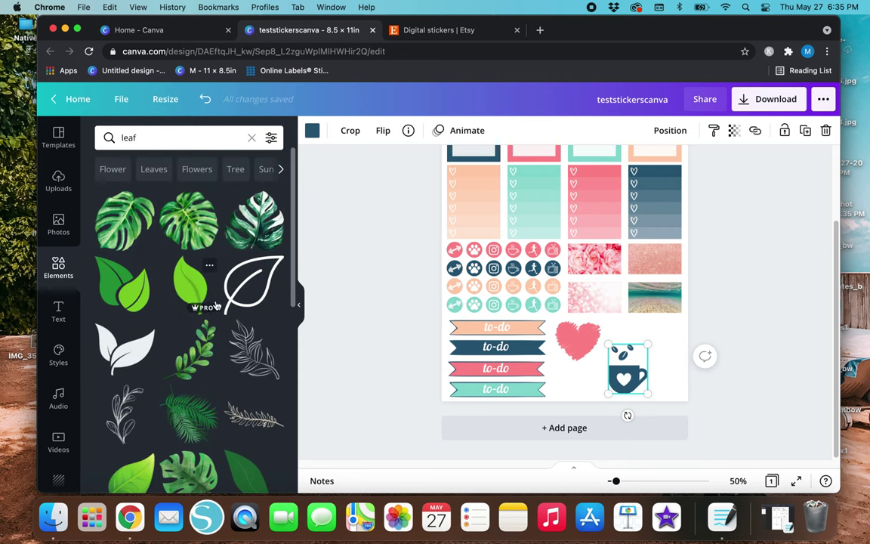
scroll(216, 305, down, 3)
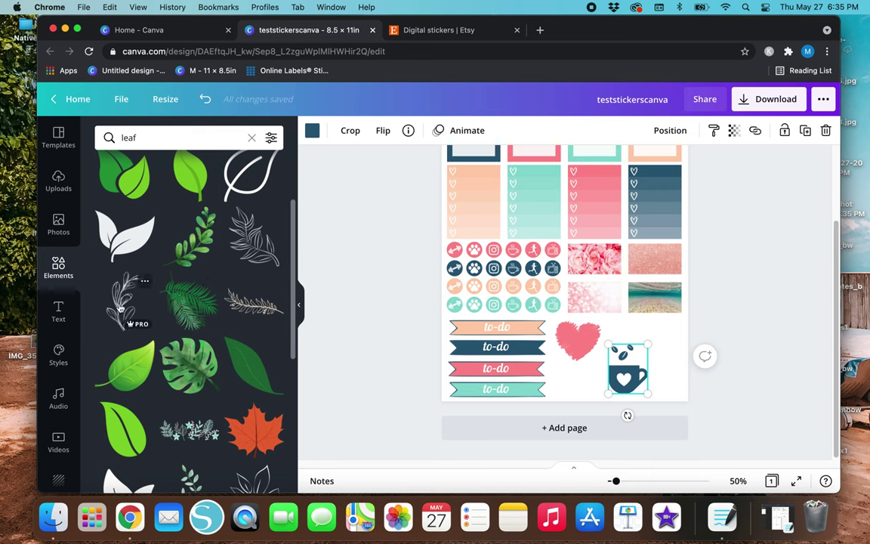
click(129, 306)
- Recolor the leaf branch mint, shrink it and move it to the page's lower-right corner beside the coffee cup
click(313, 131)
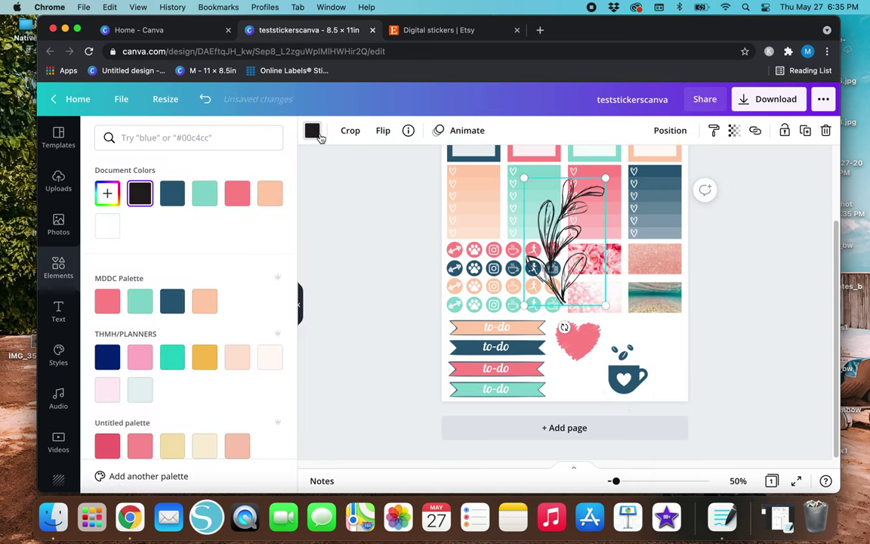
click(205, 194)
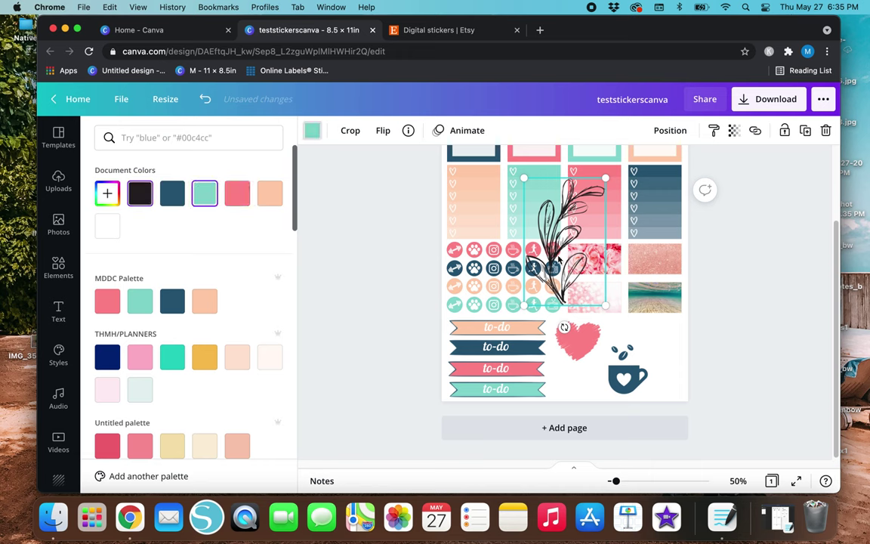
drag(605, 181, 683, 356)
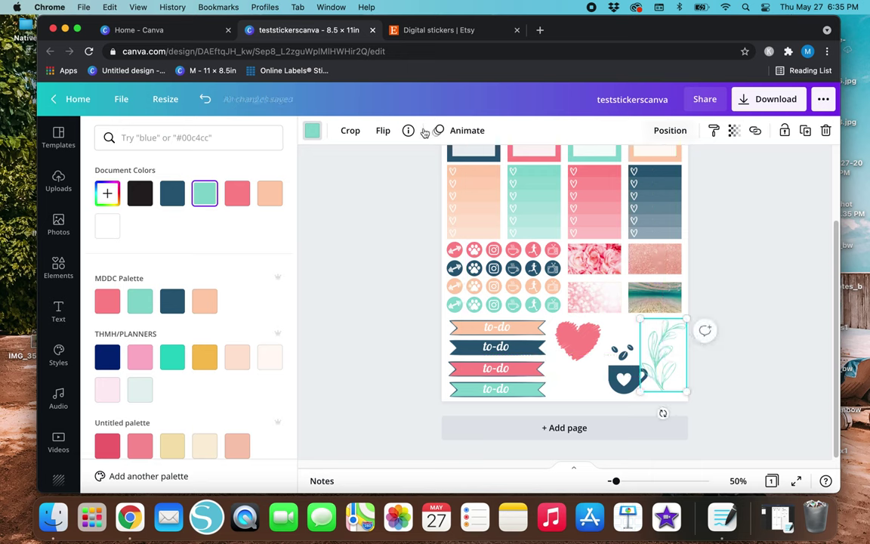
- Flip the leaf branch horizontally and make it slightly smaller in the page's lower-right corner
click(383, 132)
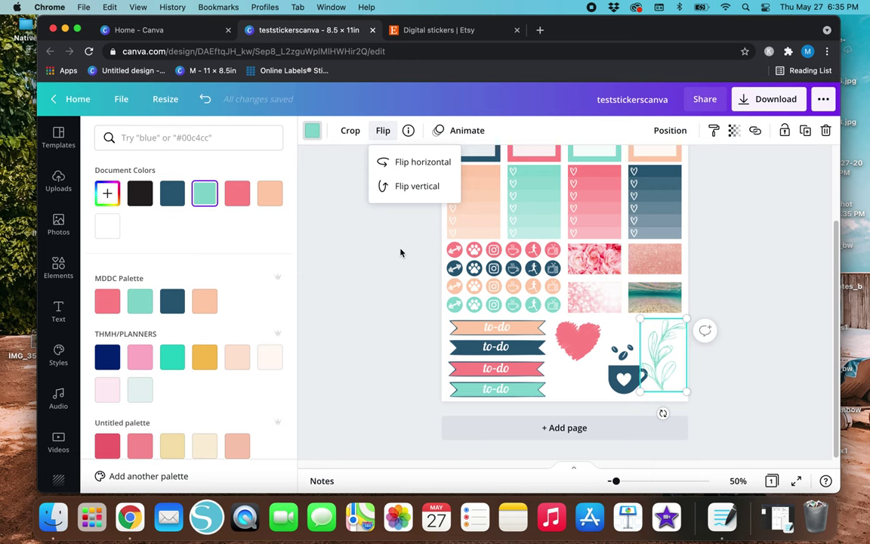
click(402, 162)
drag(681, 391, 664, 347)
click(751, 371)
- Adjust the heart and coffee cup so that both fit neatly with the leaf branch beside the banners
mouse_move(582, 340)
mouse_down()
mouse_move(590, 337)
mouse_move(582, 337)
mouse_up()
drag(630, 375, 646, 389)
click(705, 346)
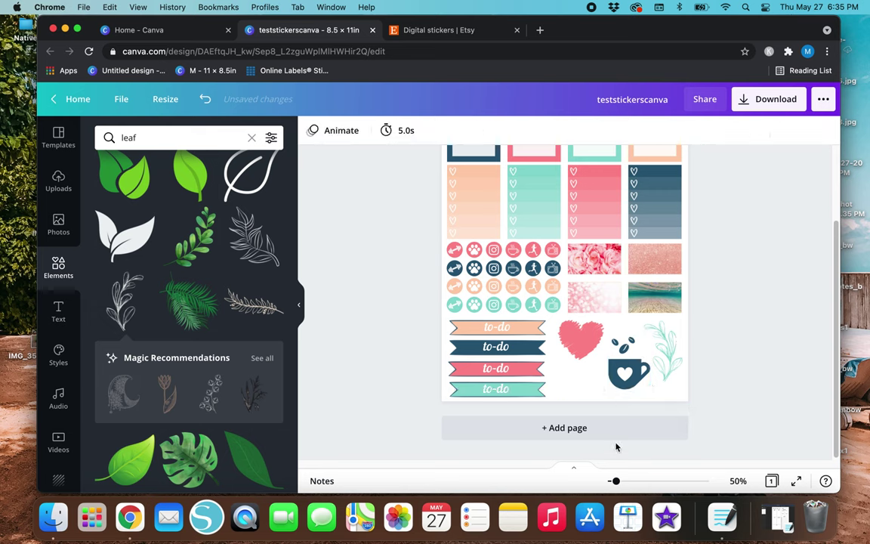
scroll(390, 411, up, 2)
scroll(388, 407, down, 2)
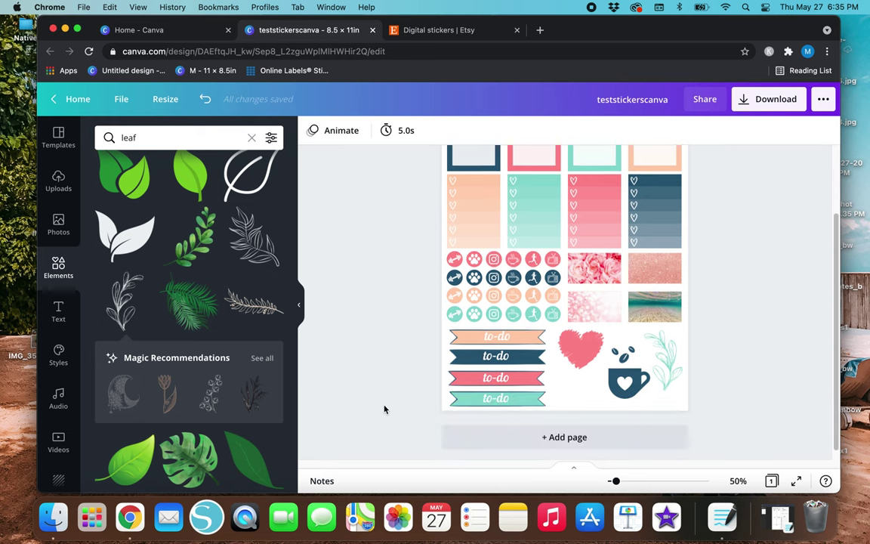
- Clear the leaf search, open the Organic Rainbows collection and add the two-arch rainbow with mint clouds
click(252, 138)
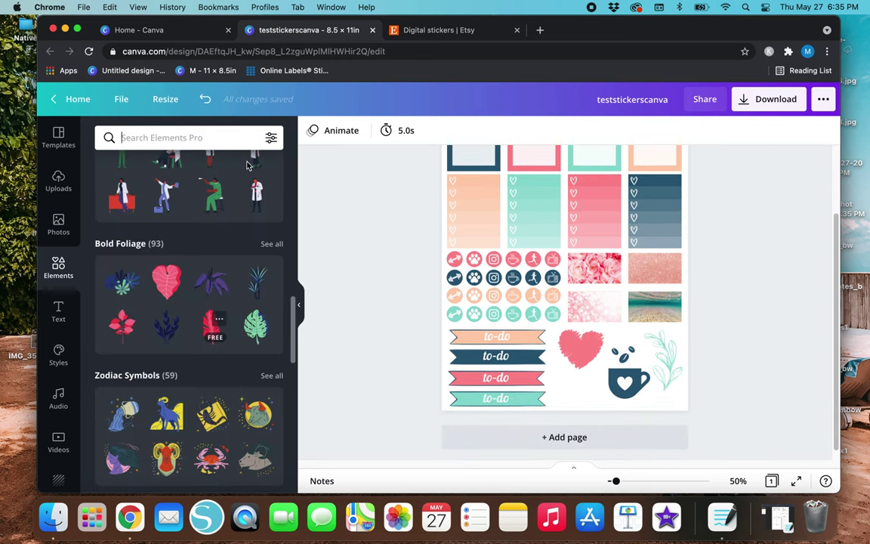
scroll(202, 384, down, 10)
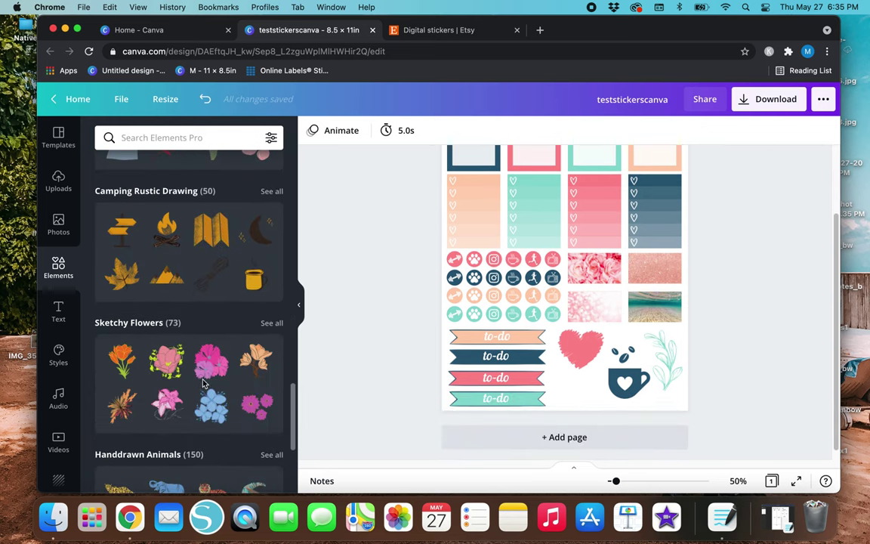
scroll(202, 383, down, 5)
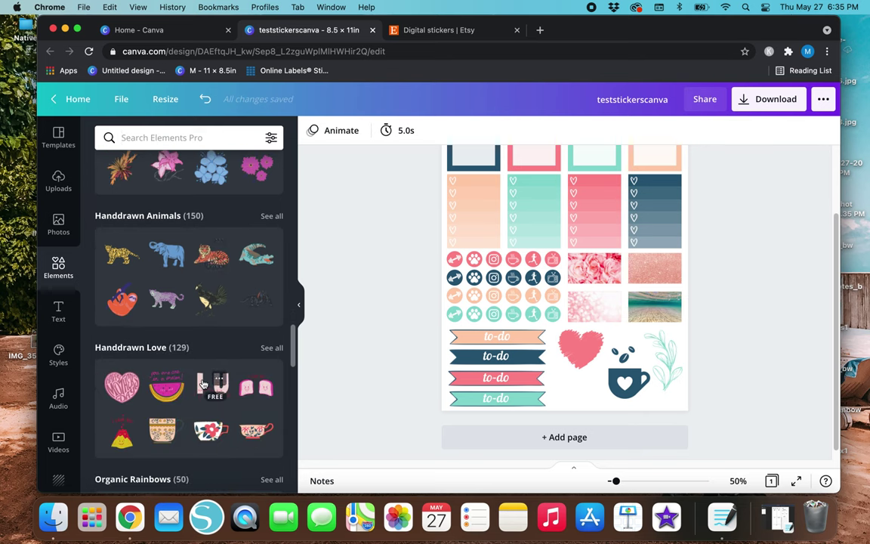
scroll(202, 384, down, 5)
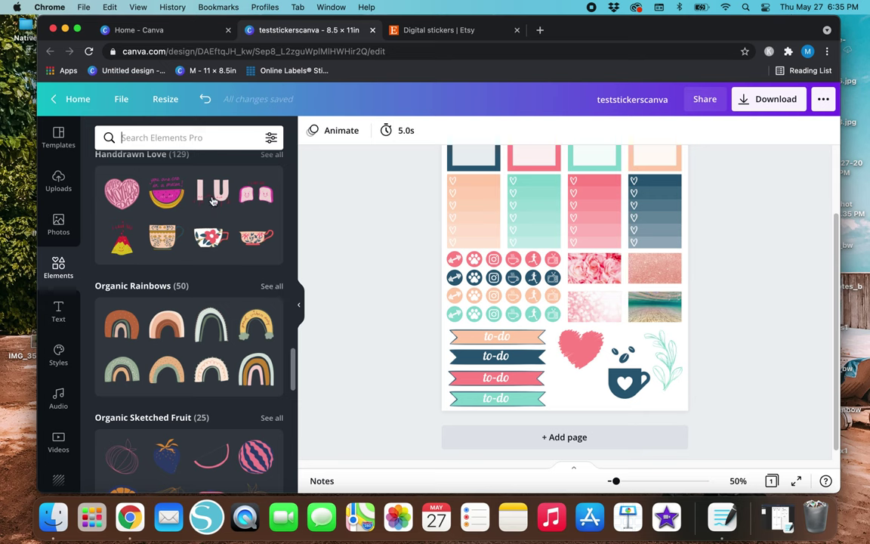
click(272, 286)
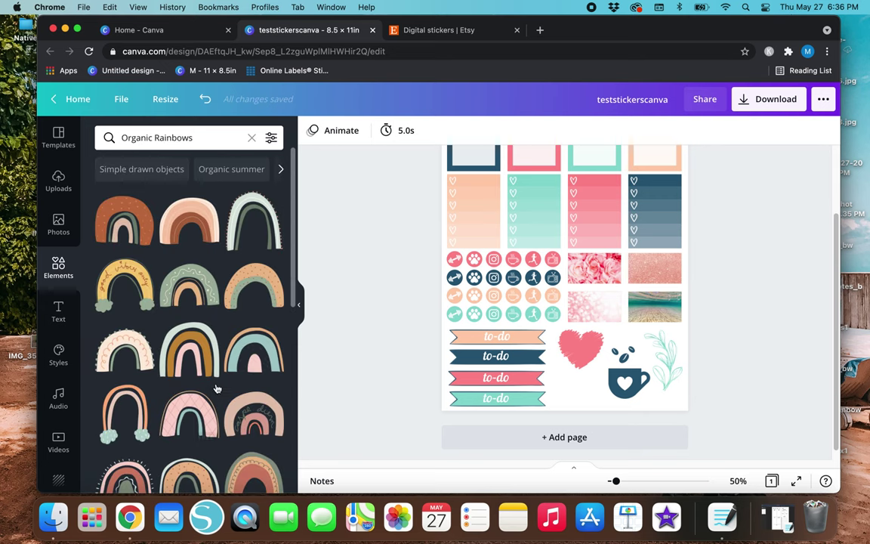
scroll(216, 386, down, 1)
scroll(216, 386, down, 3)
click(125, 301)
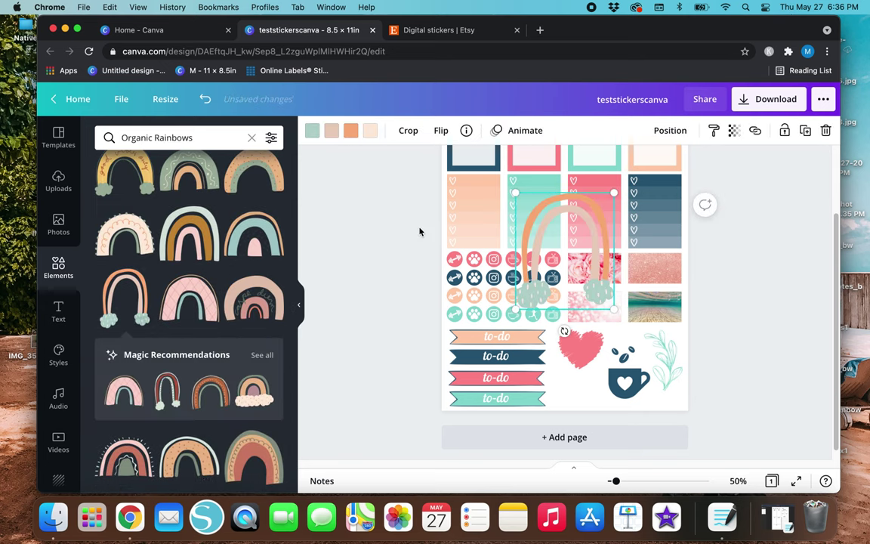
- Recolor the rainbow's clouds in the document's mint and its inner arch in the light peach of the THMH/PLANNERS palette
click(311, 137)
click(172, 193)
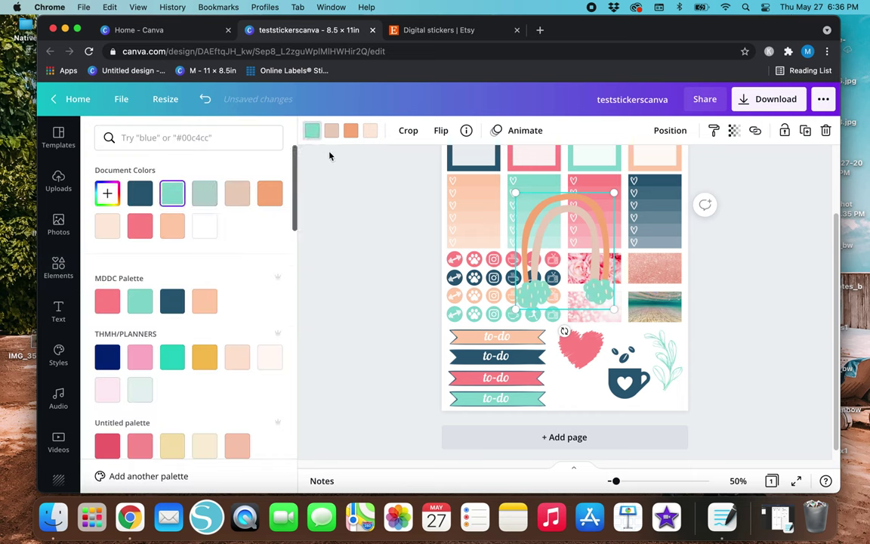
click(230, 198)
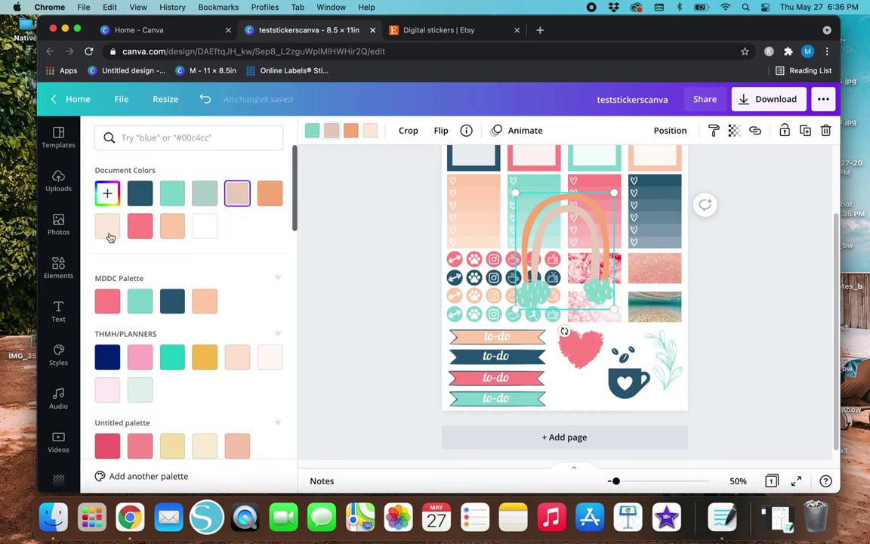
click(238, 358)
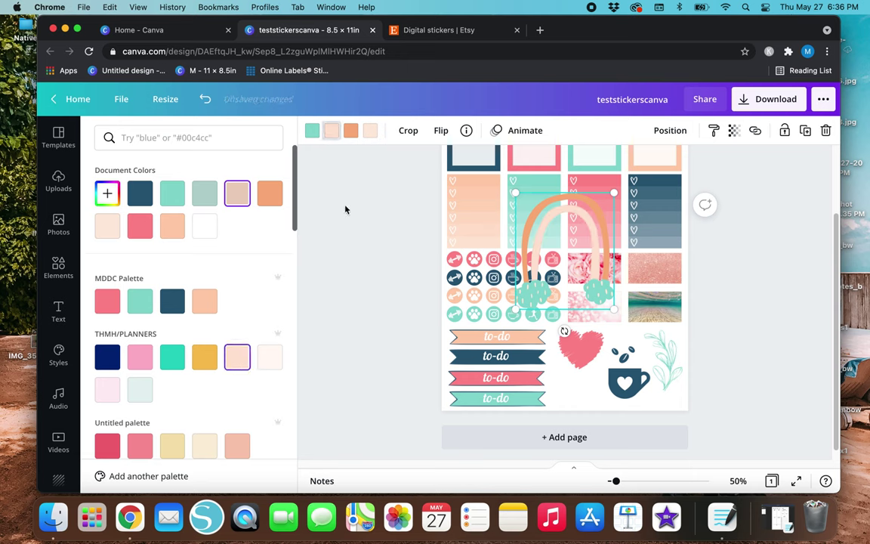
- Recolor the rainbow's outer arch in the MDDC Palette's coral pink, its inner arch in that palette's peach, and the remaining color in THMH/PLANNERS light peach
click(351, 132)
click(108, 302)
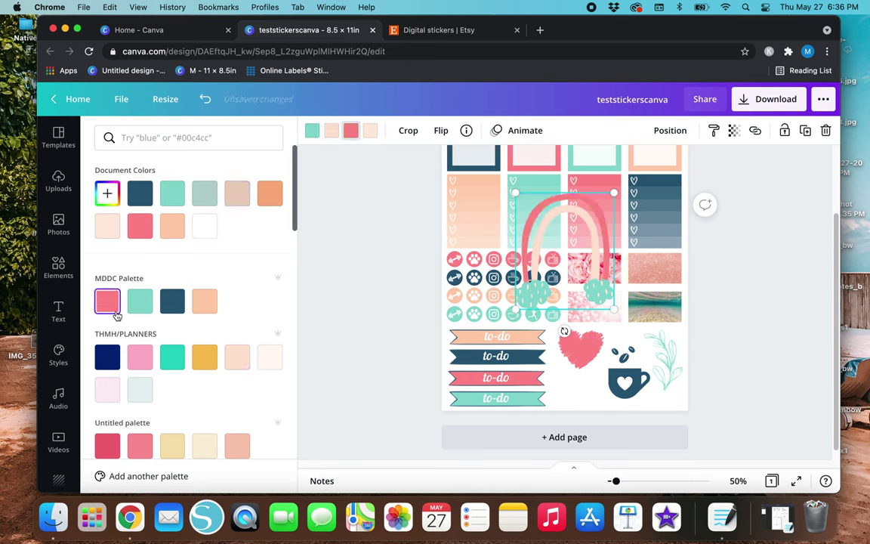
click(370, 133)
click(201, 303)
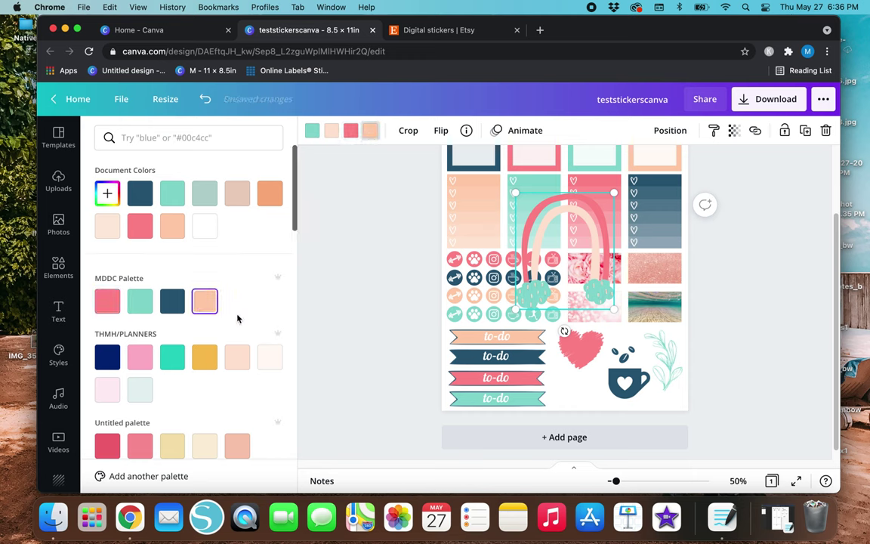
click(237, 358)
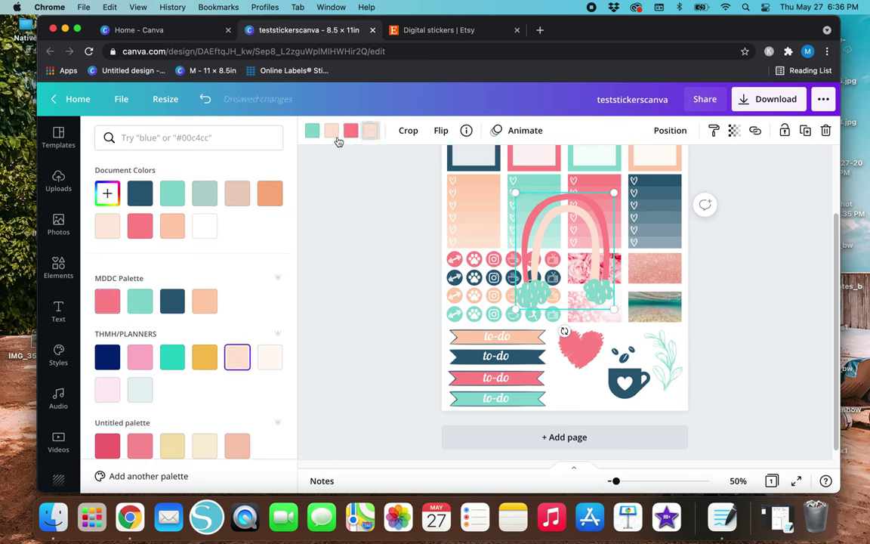
click(205, 300)
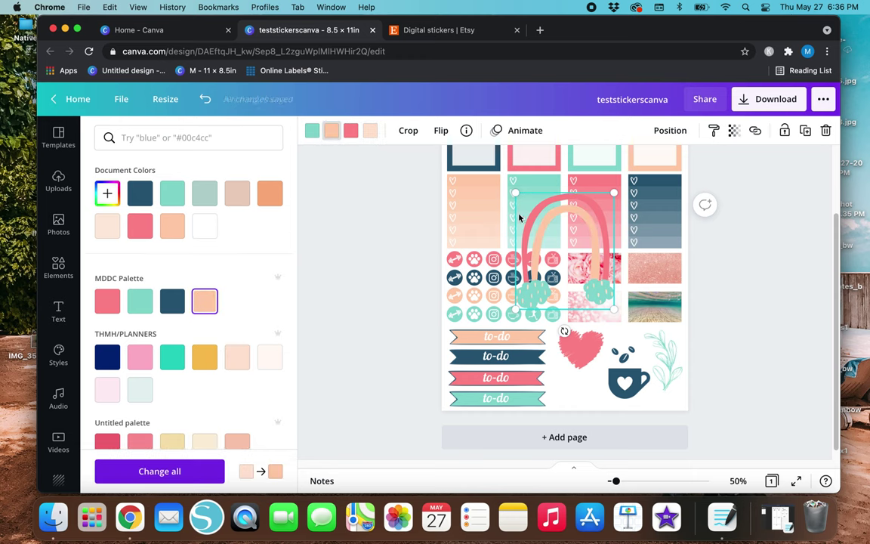
- Shrink the rainbow and place it below the pink heart, between the to-do banners and the coffee cup
drag(544, 214, 580, 388)
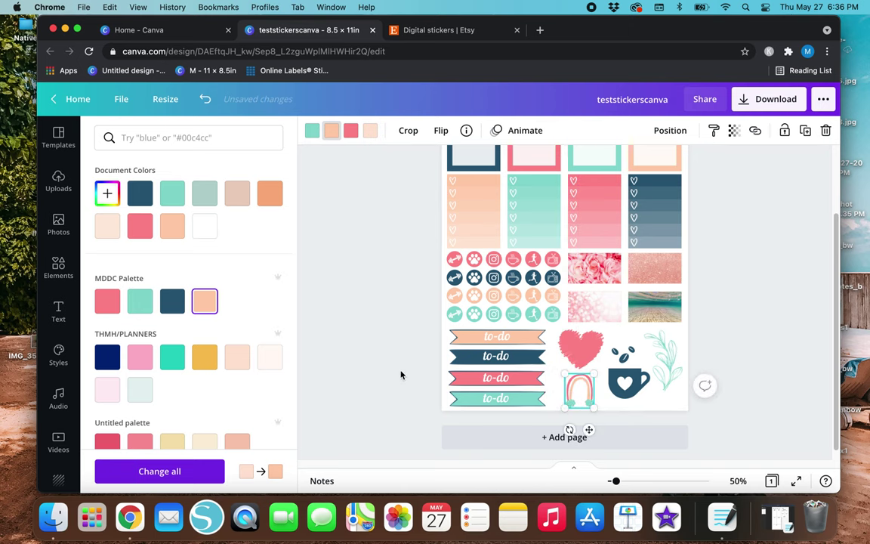
click(401, 374)
- Collapse the Organic Rainbows results and preview the finished sticker sheet in full screen
scroll(401, 374, up, 3)
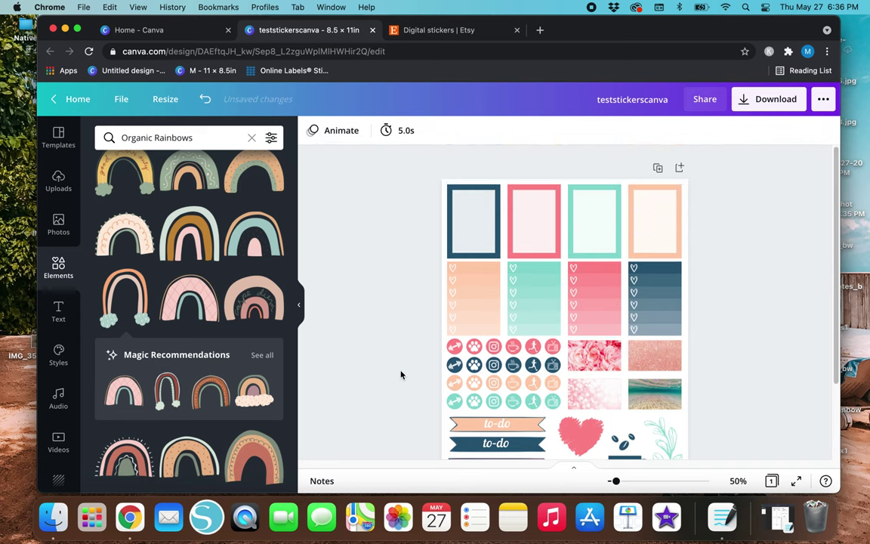
click(300, 308)
scroll(295, 361, down, 1)
click(794, 481)
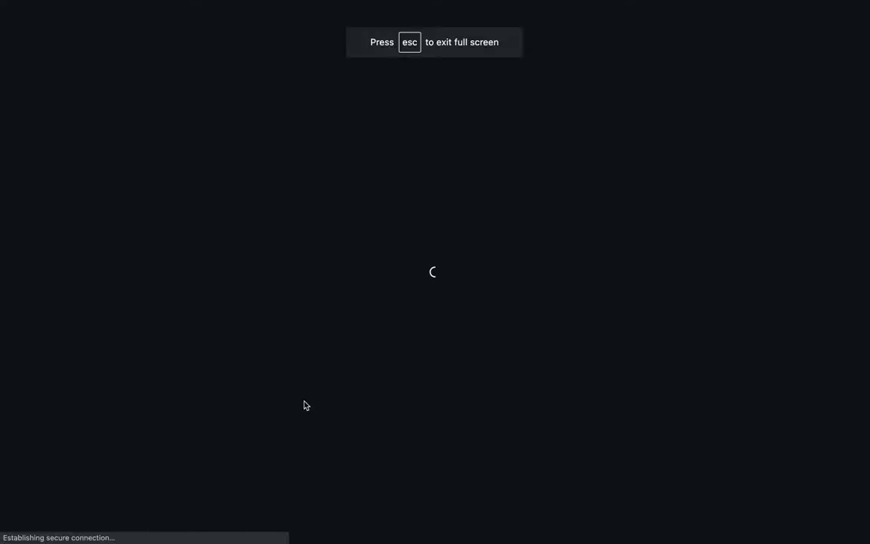
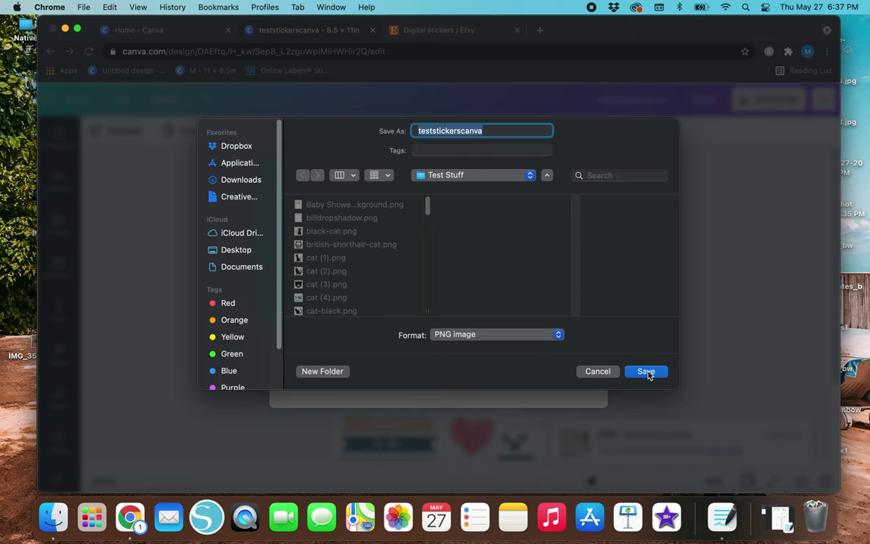
- Save the sheet as the PNG image teststickerscanva in the Test Stuff folder and dismiss the download dialog
scroll(343, 235, down, 10)
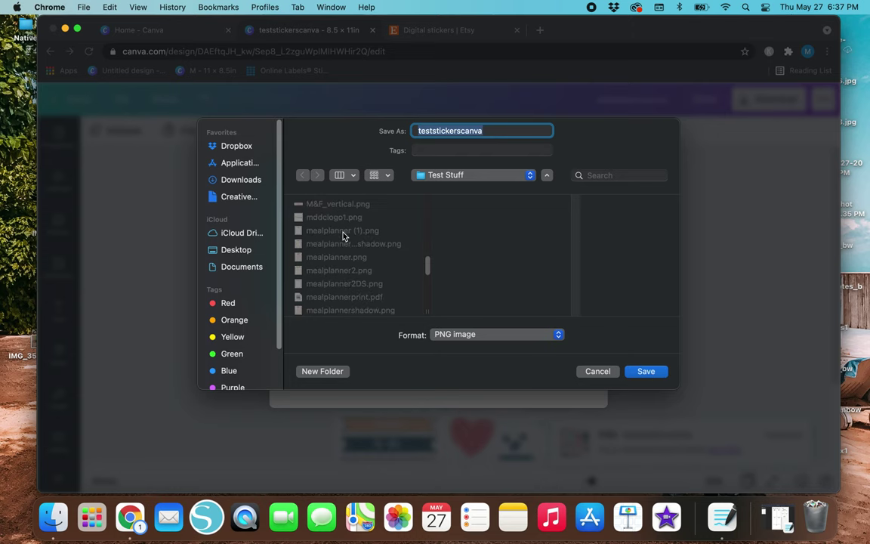
scroll(342, 234, down, 5)
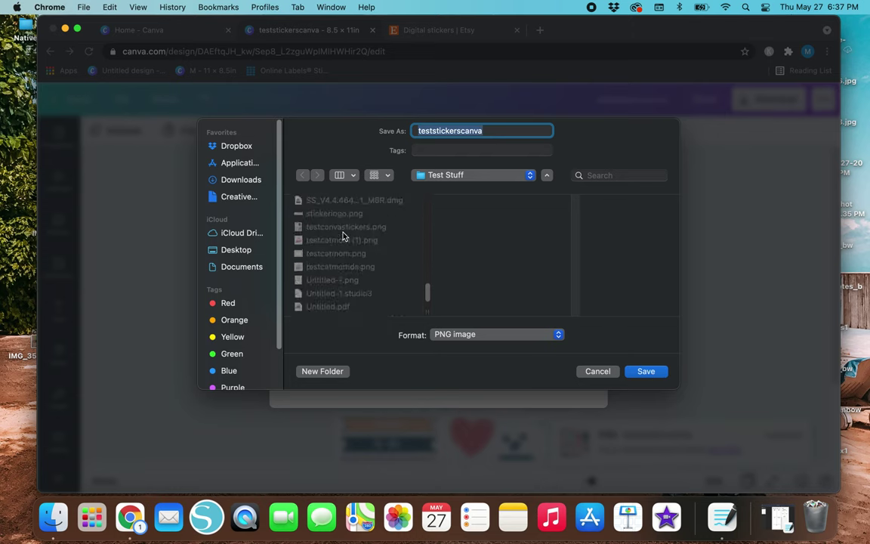
scroll(343, 235, down, 3)
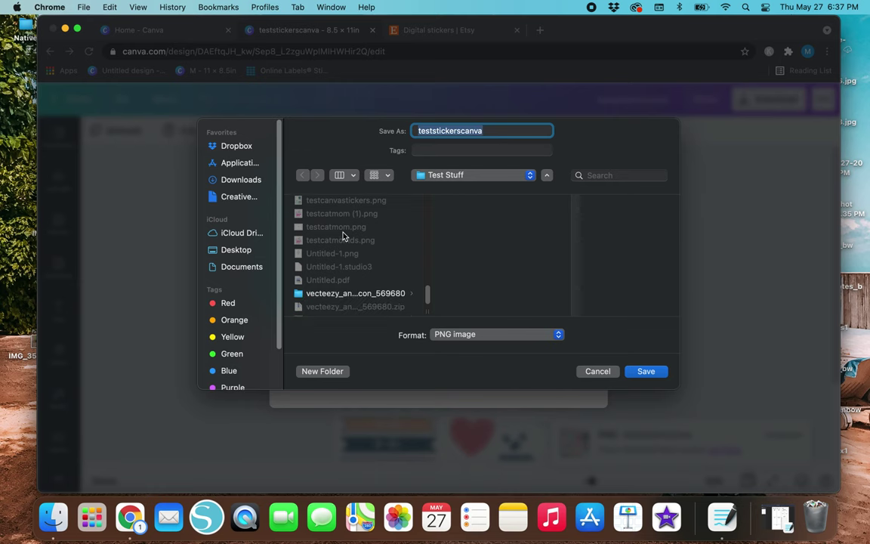
click(649, 372)
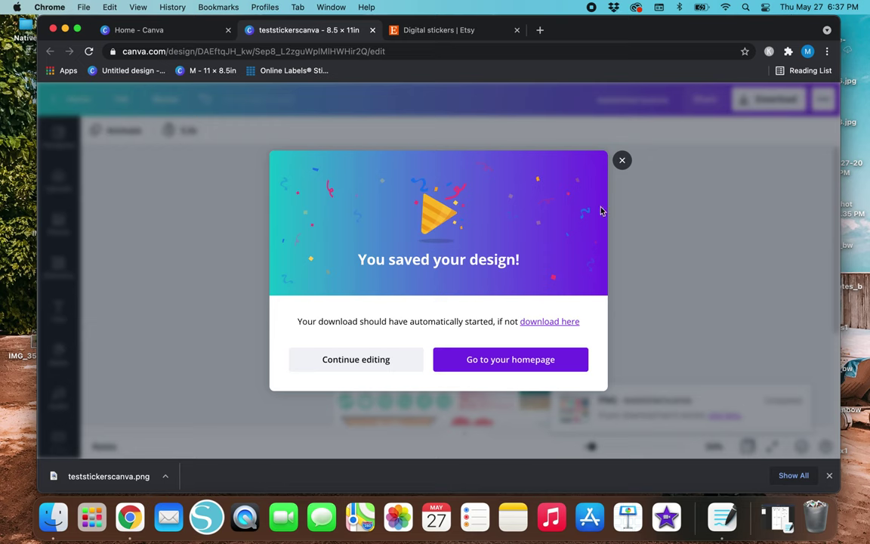
click(622, 162)
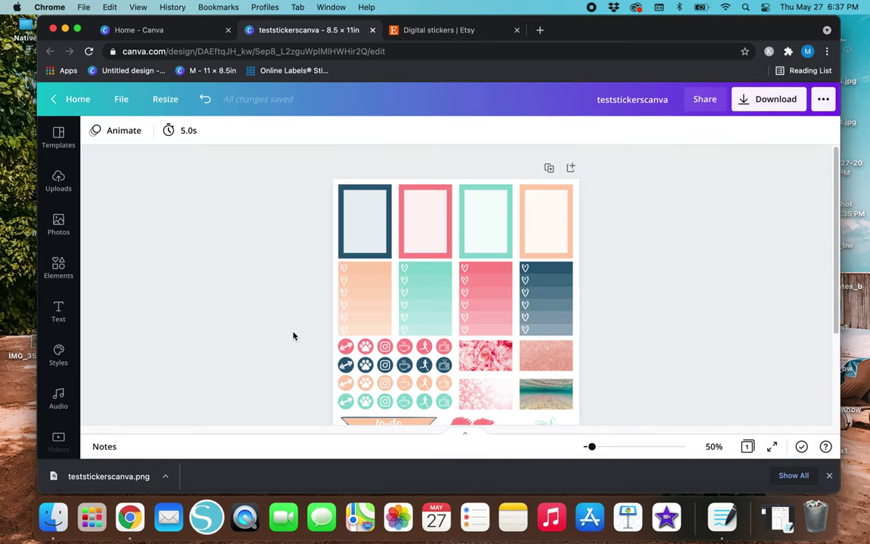
- Import the downloaded teststickerscanva.png into Photos, select it among the recent items, and close the Photos window
scroll(293, 336, down, 3)
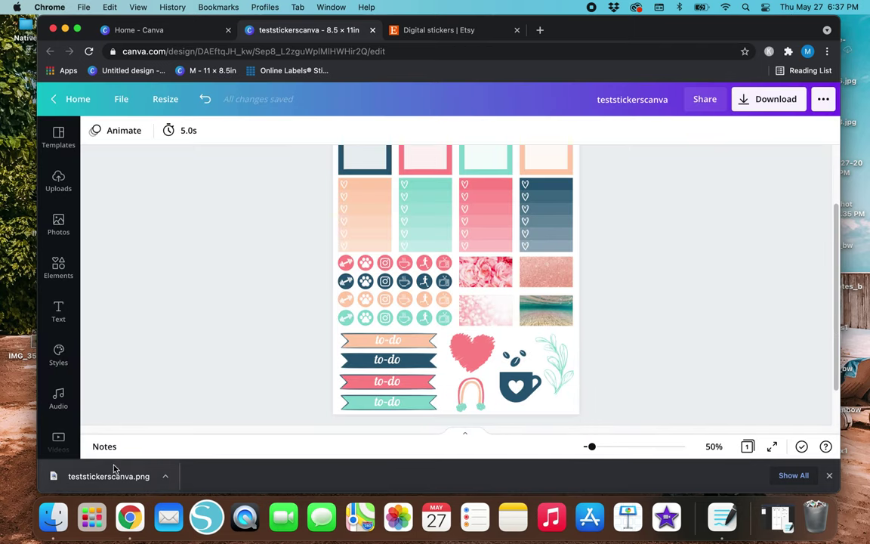
drag(69, 482, 398, 516)
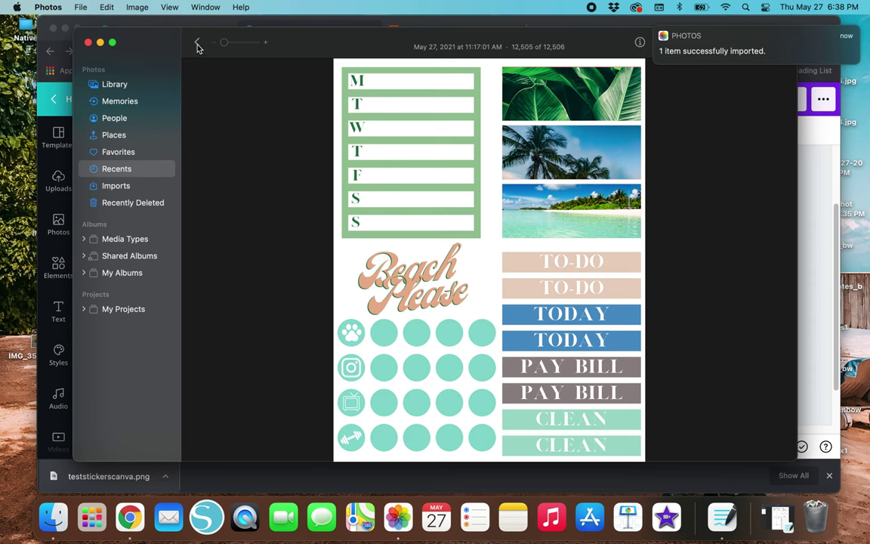
click(196, 44)
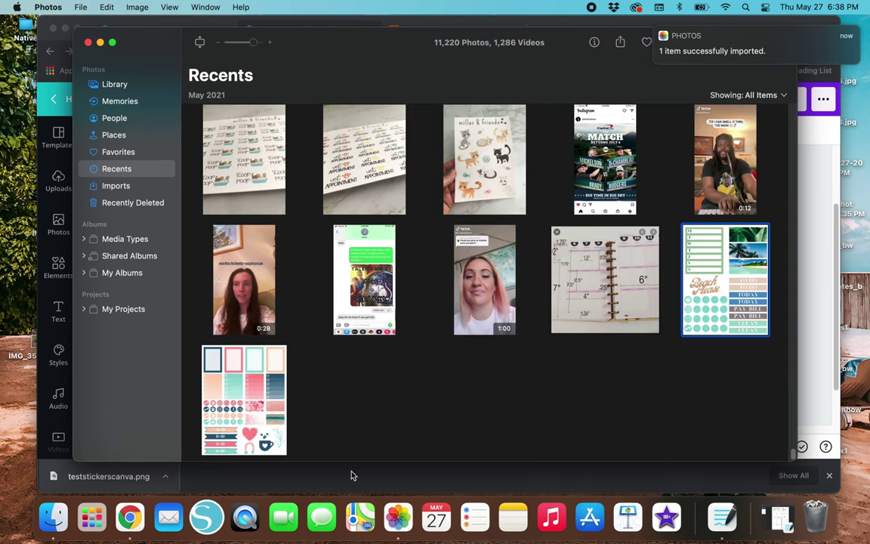
click(222, 393)
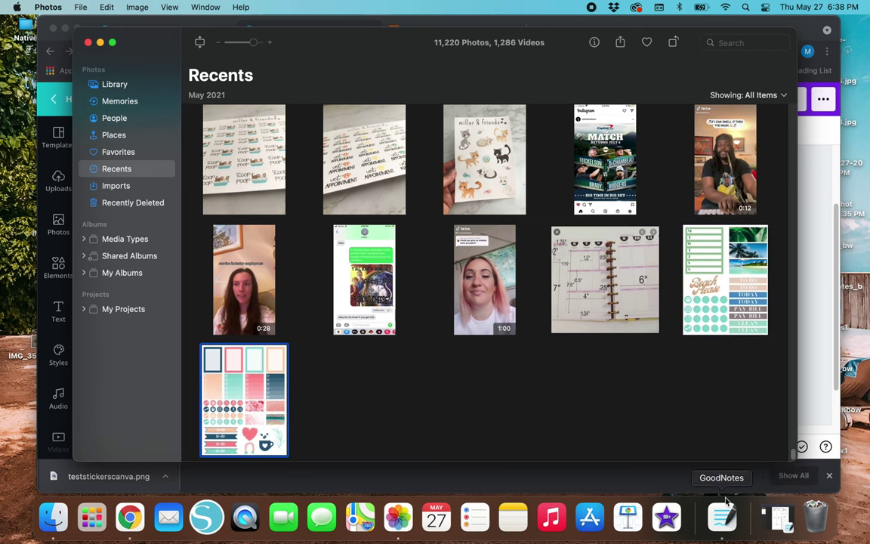
scroll(256, 389, down, 2)
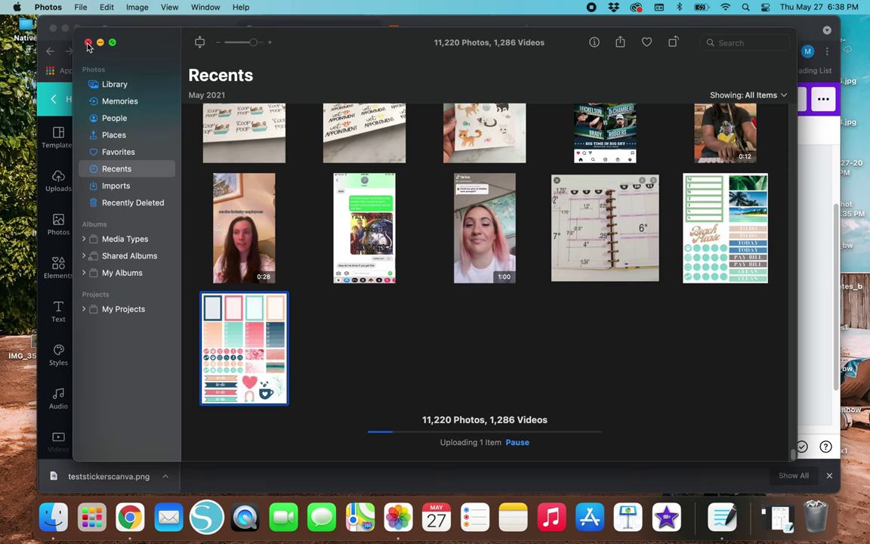
click(88, 44)
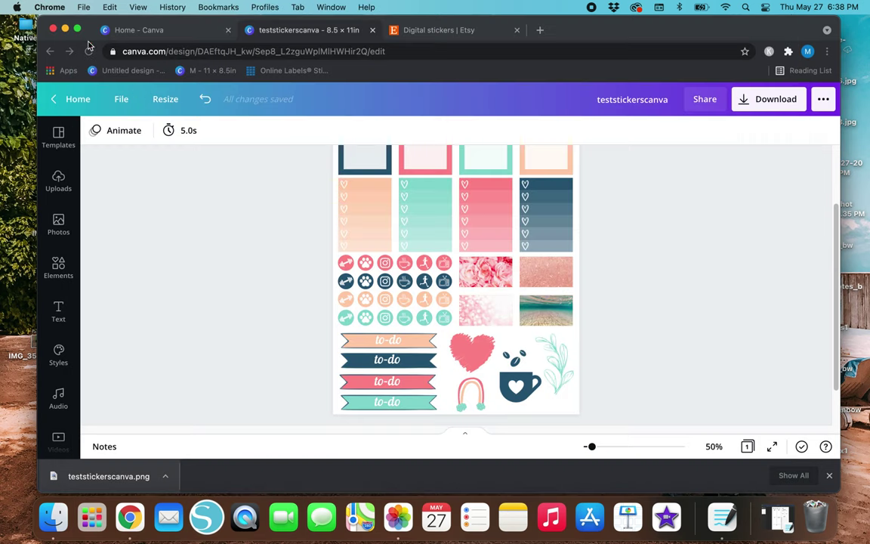
- Switch to GoodNotes and choose the Eraser tool for the Daily Planner page
click(726, 531)
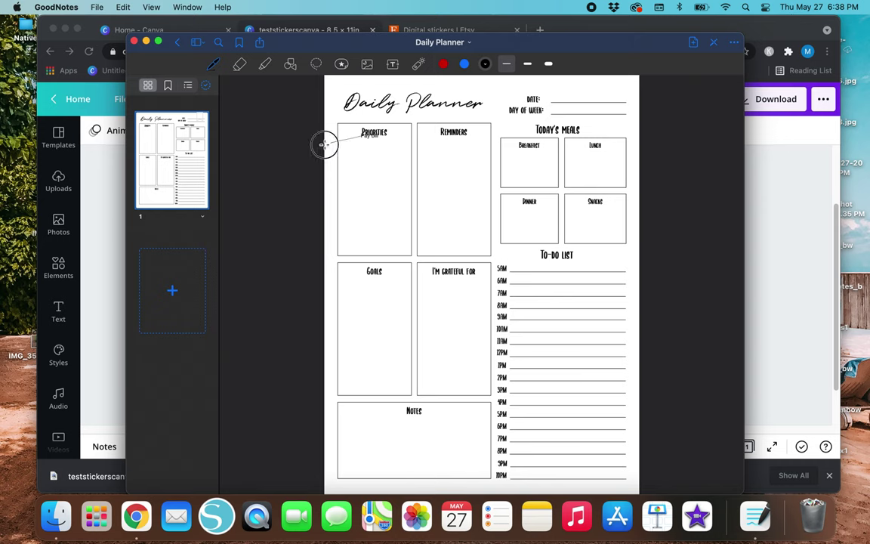
click(240, 66)
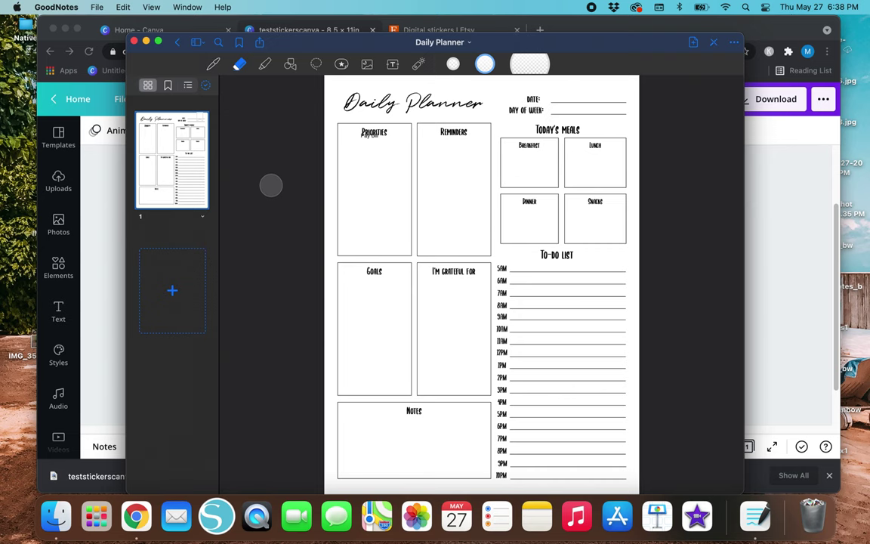
- Examine the sticker sheet in Canva against the Daily Planner page, ending back in GoodNotes
click(767, 282)
scroll(483, 298, up, 3)
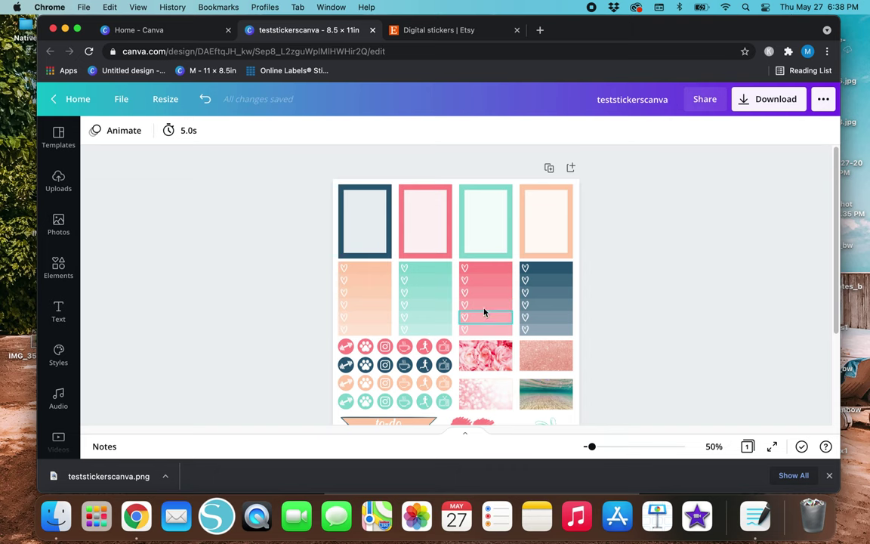
scroll(508, 385, down, 4)
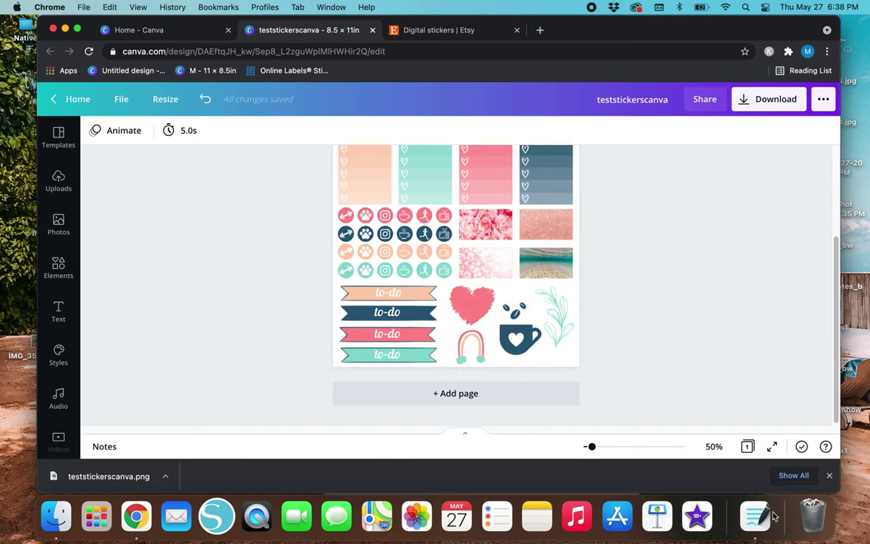
click(753, 520)
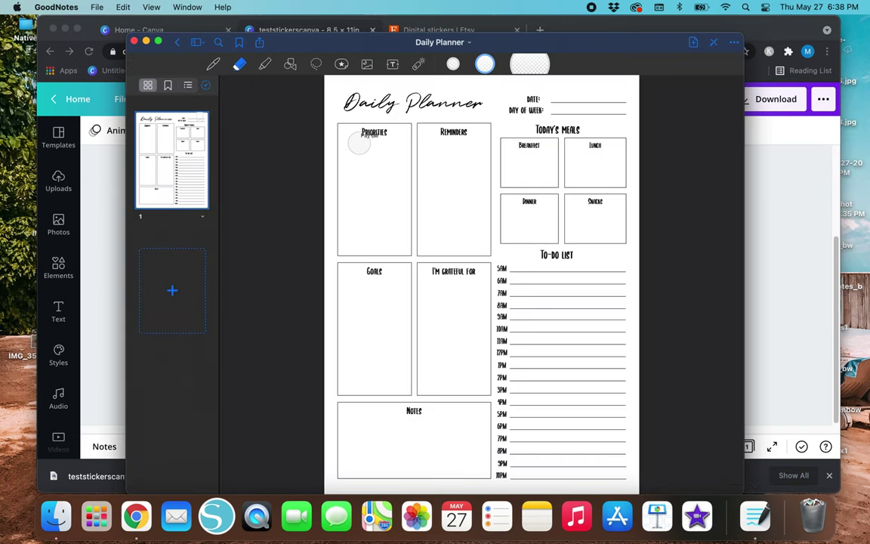
click(769, 214)
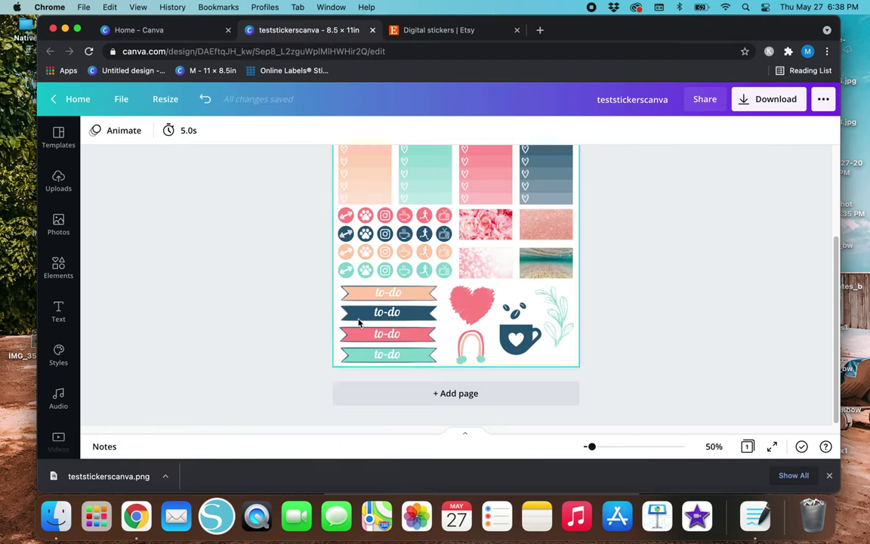
scroll(548, 216, up, 2)
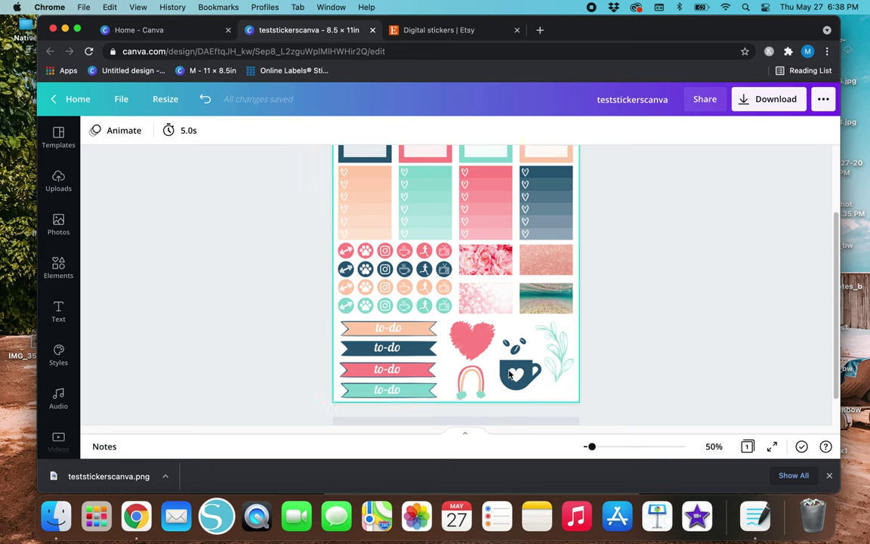
scroll(446, 281, up, 1)
scroll(394, 270, up, 3)
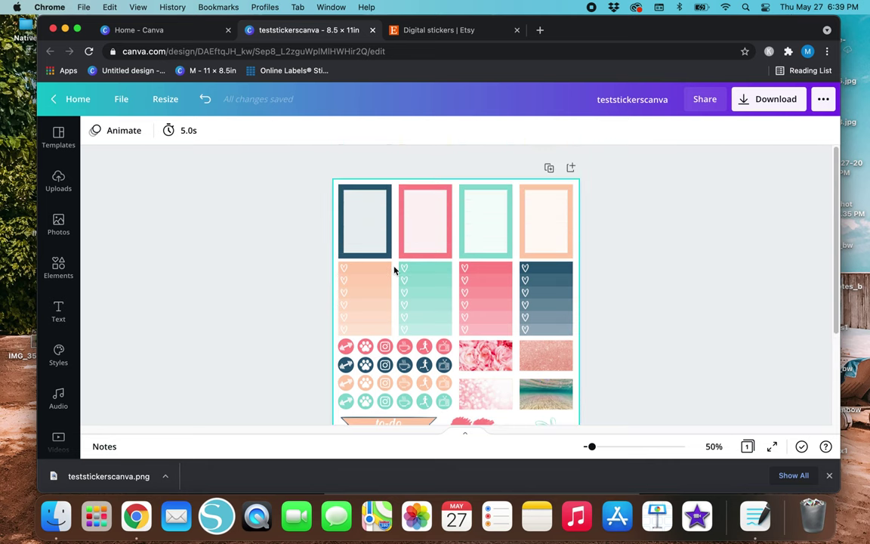
click(755, 516)
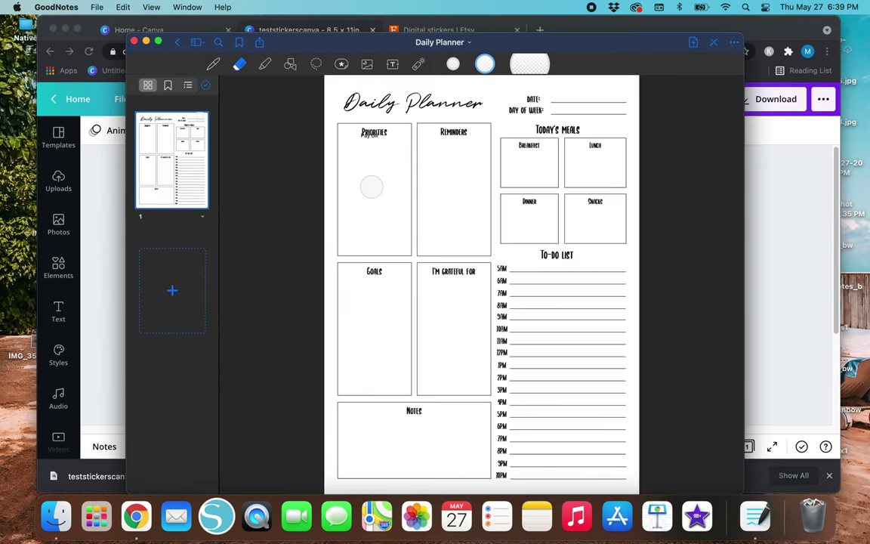
click(177, 43)
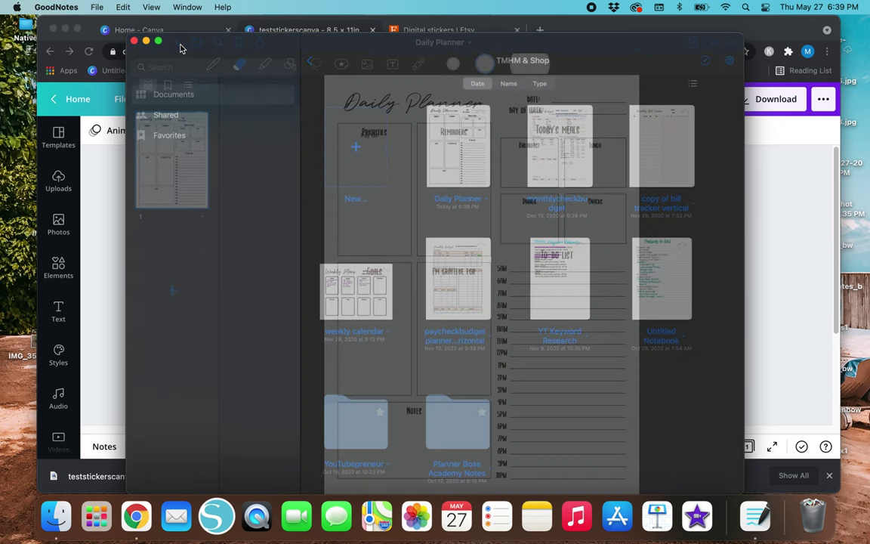
click(352, 151)
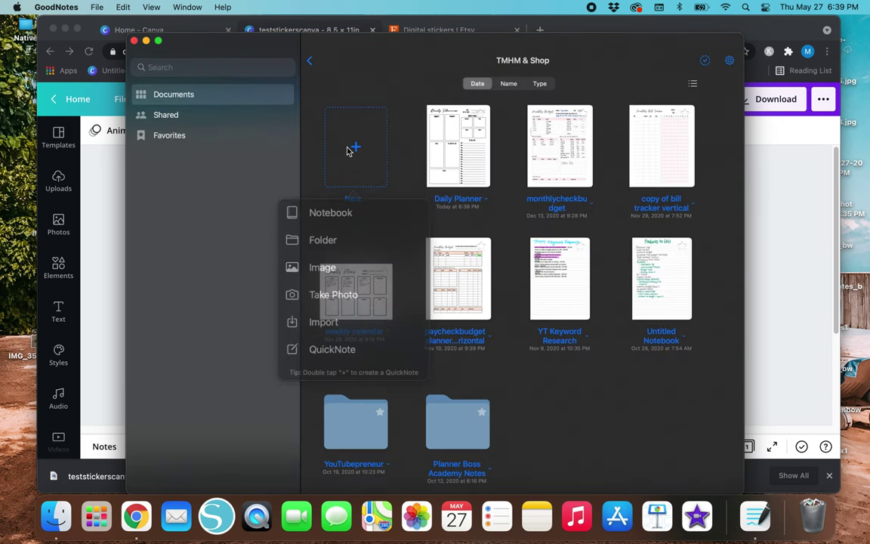
click(335, 210)
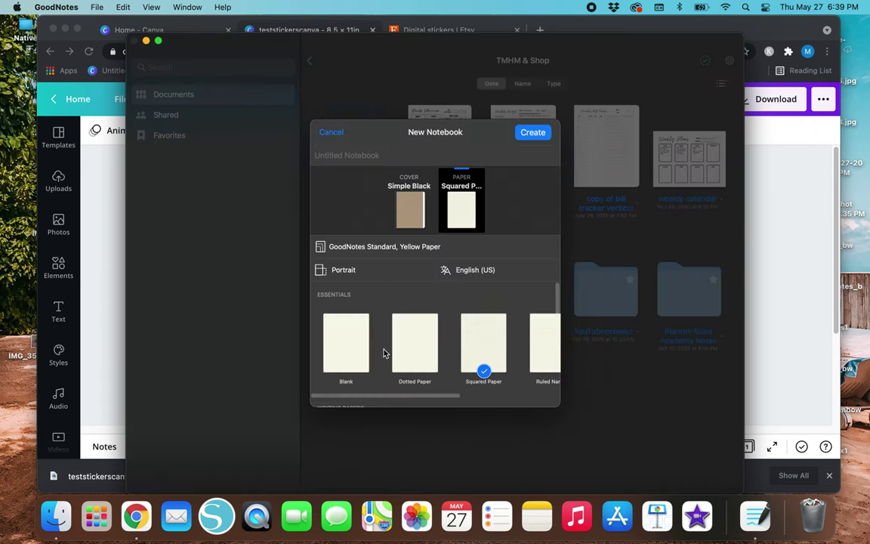
click(327, 134)
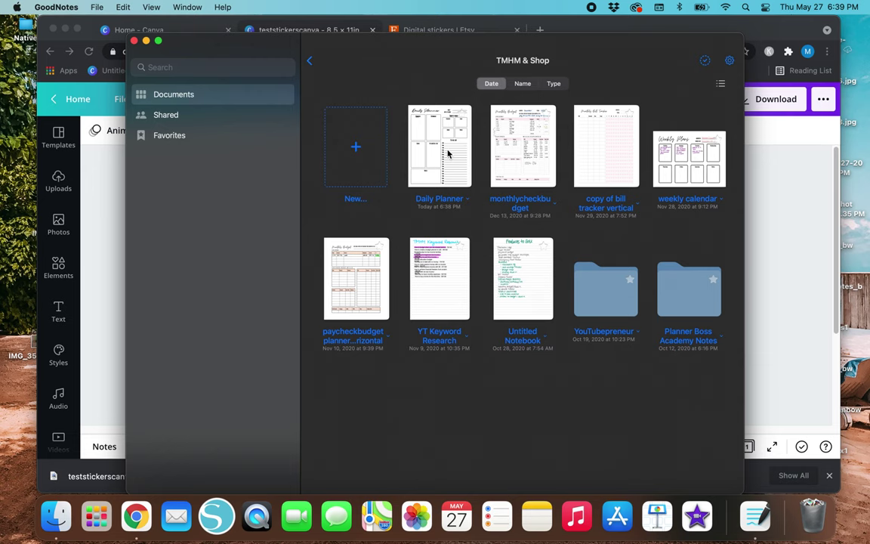
click(448, 154)
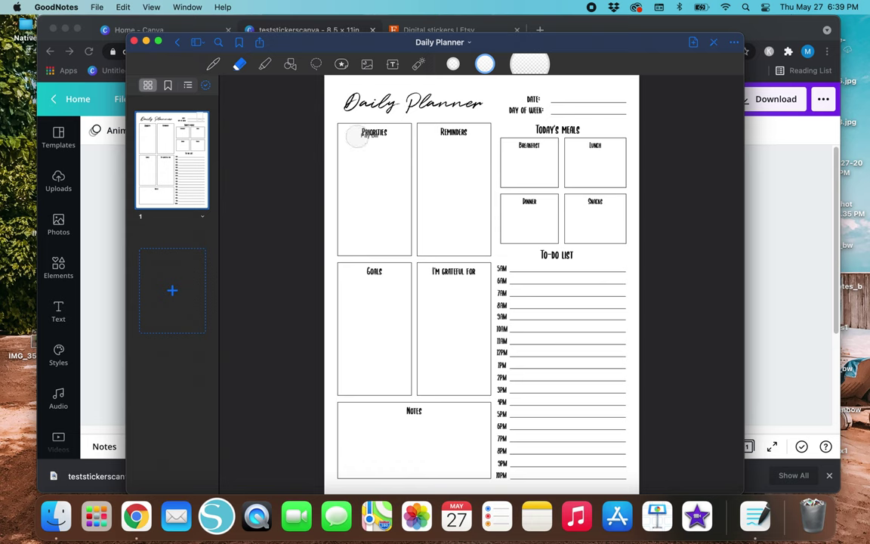
click(392, 64)
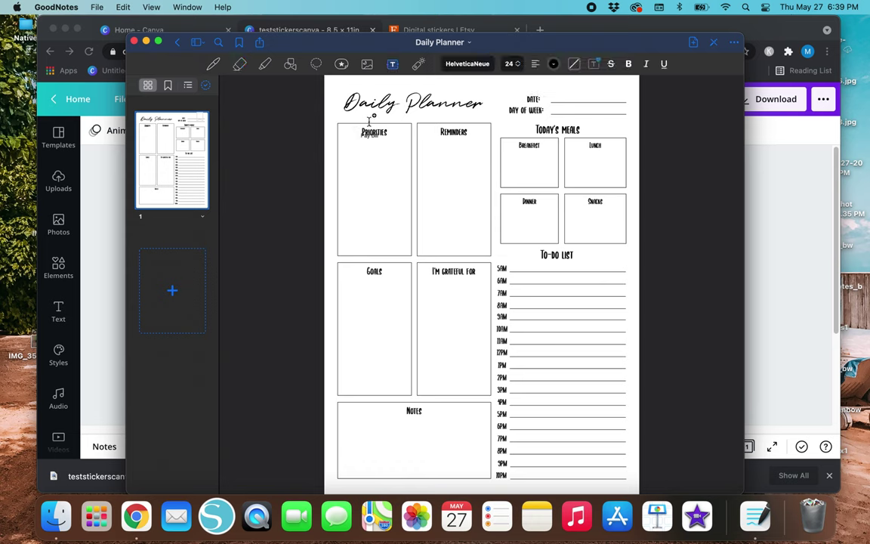
click(352, 134)
click(213, 64)
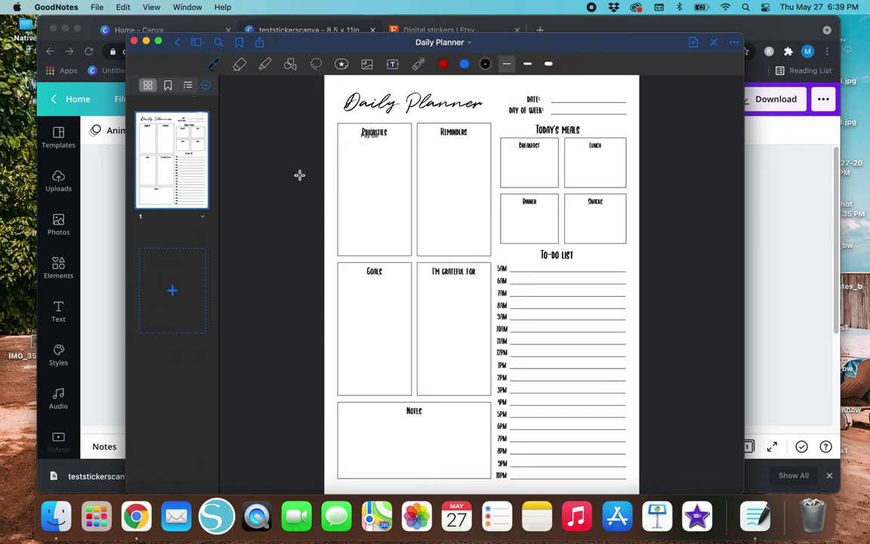
click(767, 249)
key(super+Tab)
- Insert the sticker sheet image from the recent photos onto the Daily Planner page and enlarge it
click(366, 65)
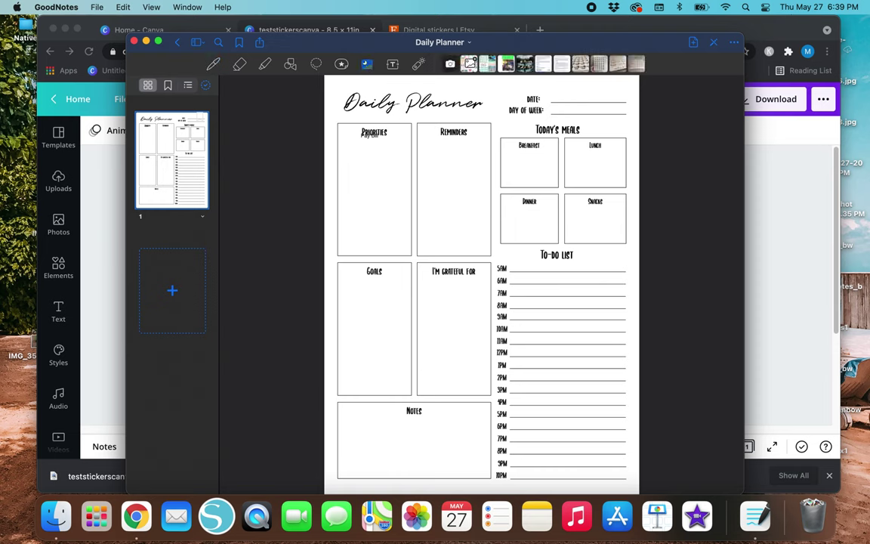
click(469, 63)
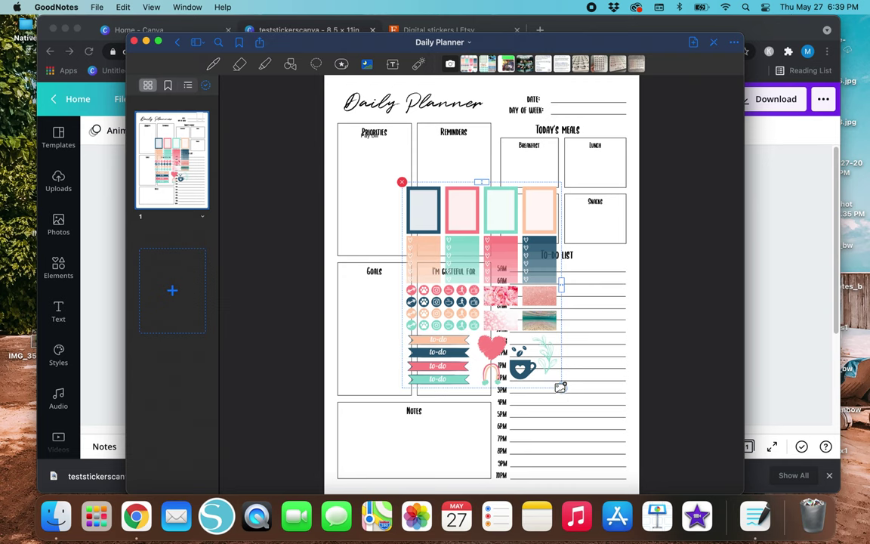
drag(560, 387, 606, 443)
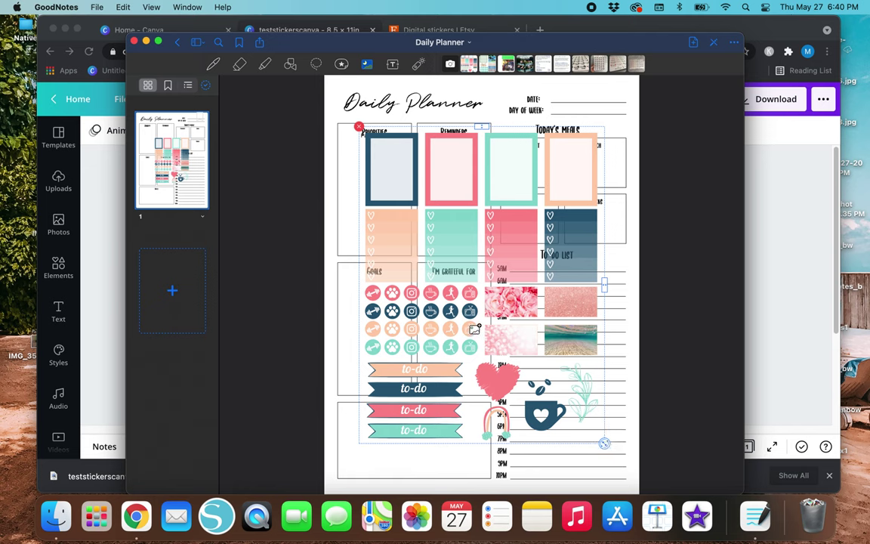
- Crop the sticker sheet freehand to the rainbow, then shrink, tilt and place it on the 6AM to 8AM to-do lines
right_click(474, 329)
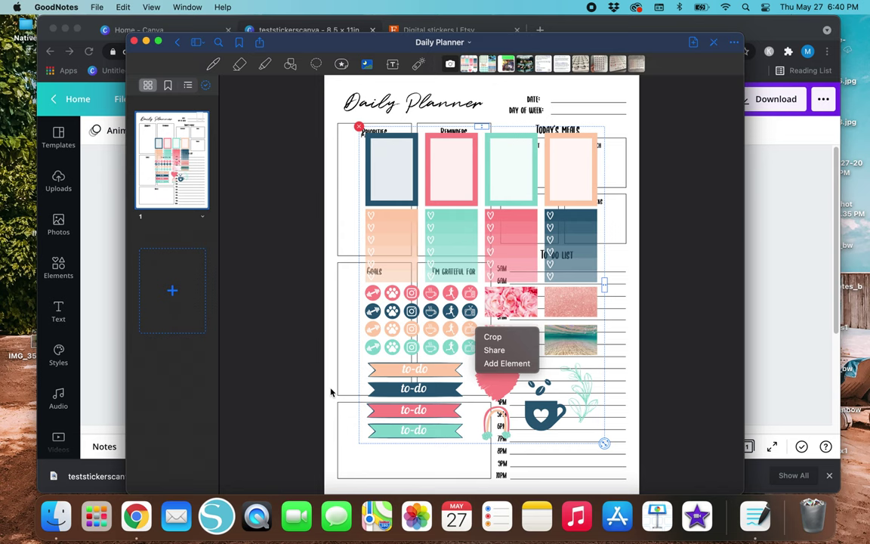
click(492, 337)
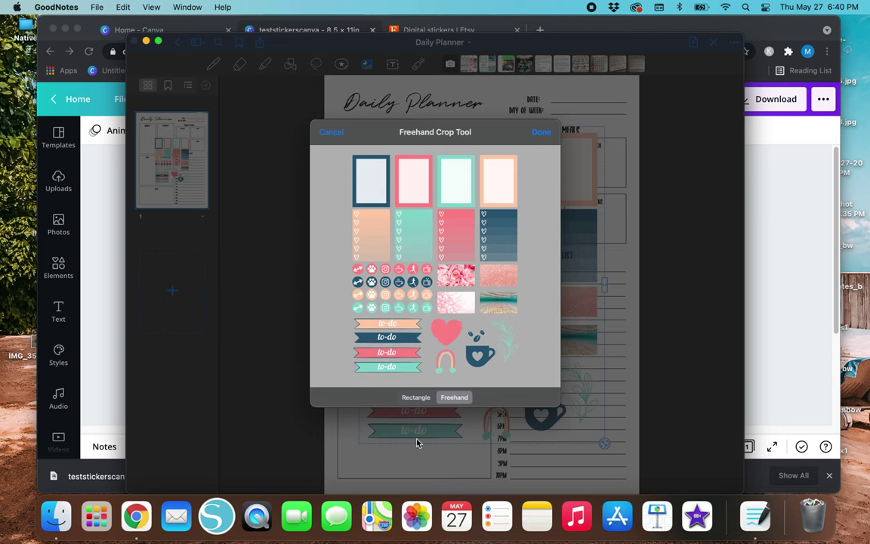
click(414, 398)
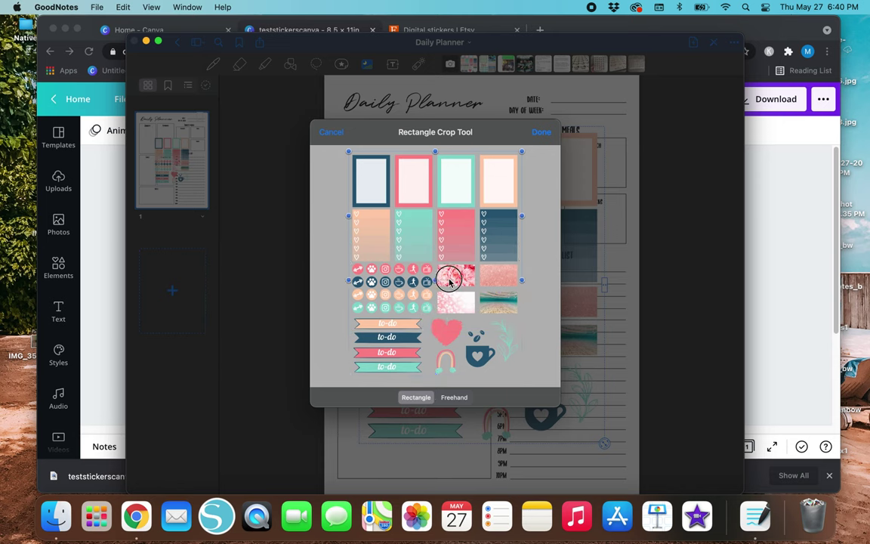
click(453, 397)
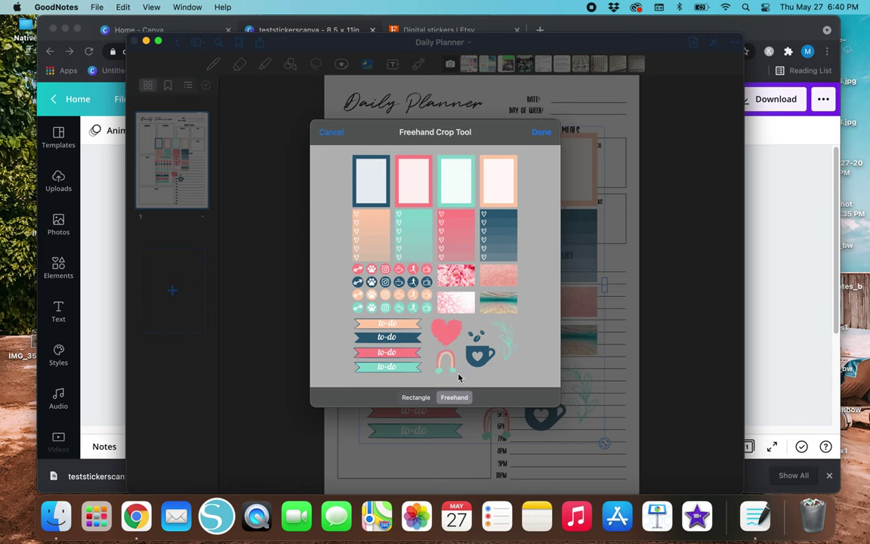
mouse_move(458, 377)
mouse_down()
mouse_move(438, 340)
mouse_move(433, 371)
mouse_move(457, 376)
mouse_up()
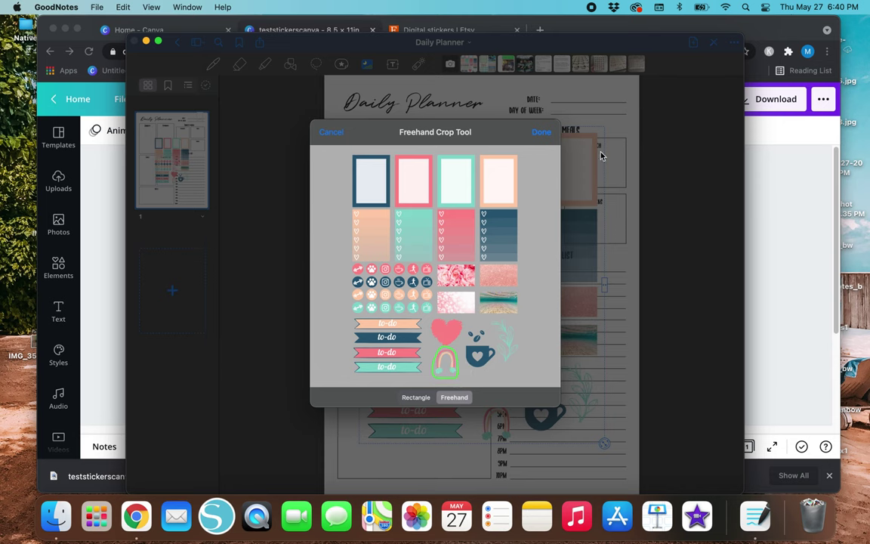
click(540, 133)
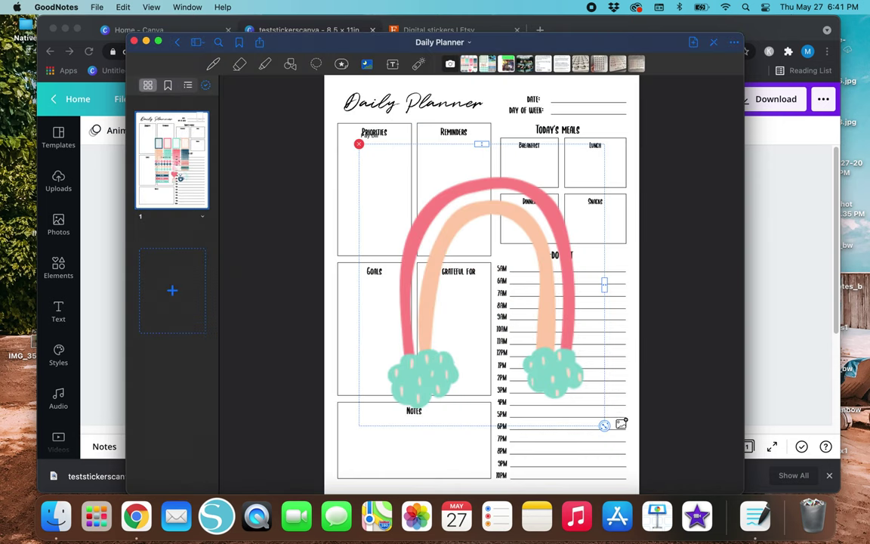
drag(608, 428, 608, 299)
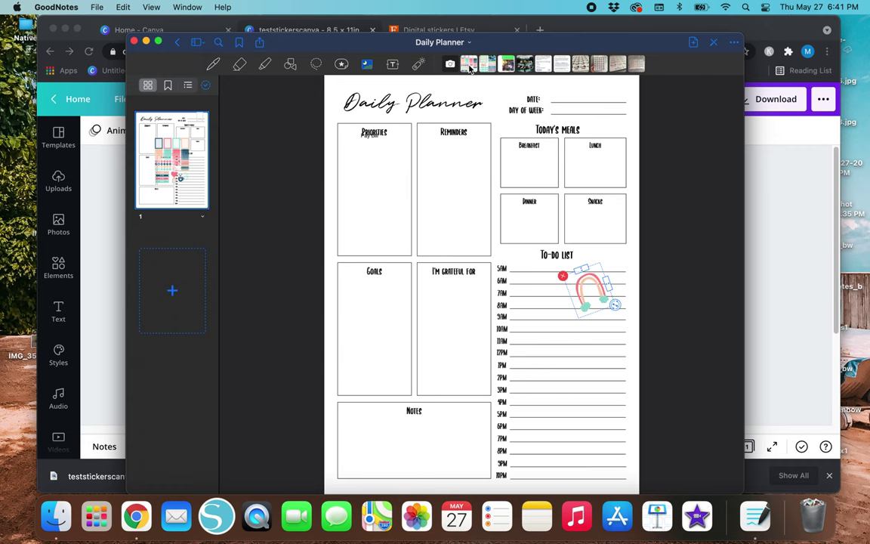
- Insert another enlarged copy of the sticker sheet and crop it with the Rectangle option to the pale pink bokeh sticker
drag(484, 254, 482, 285)
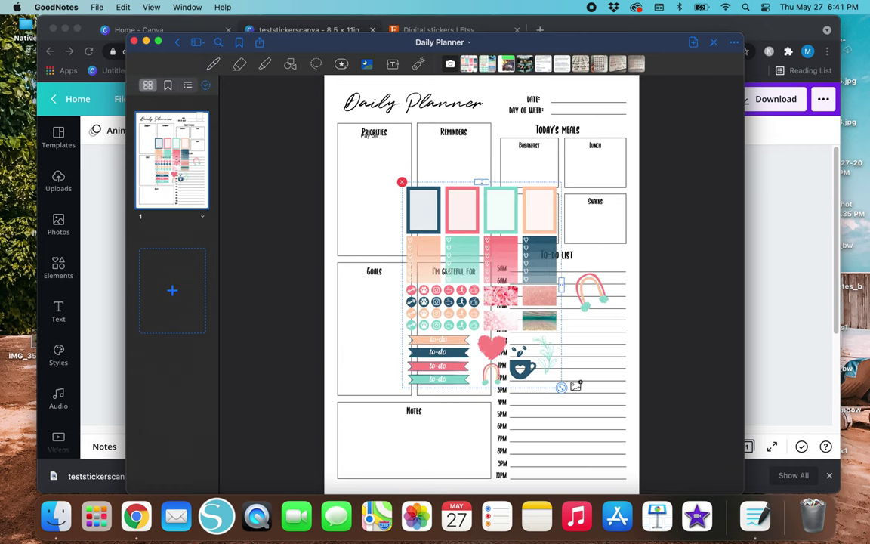
drag(564, 388, 608, 449)
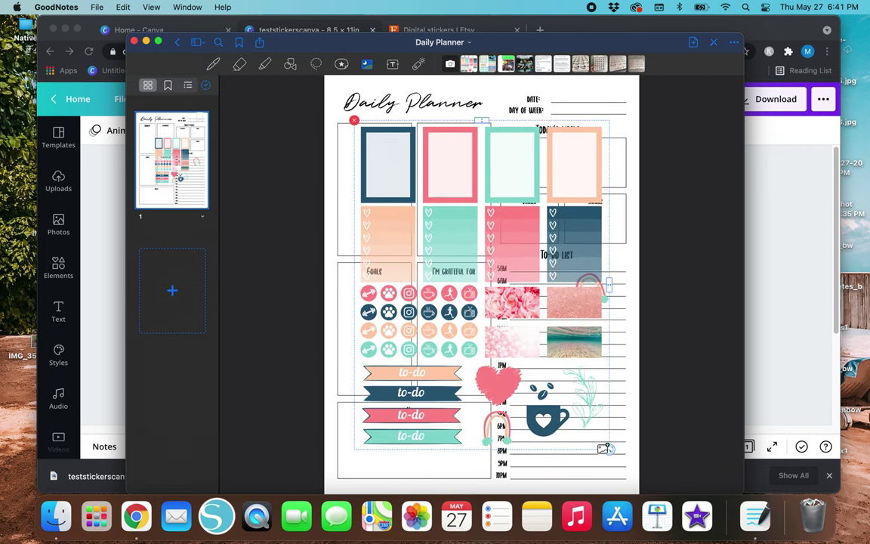
right_click(476, 241)
click(492, 244)
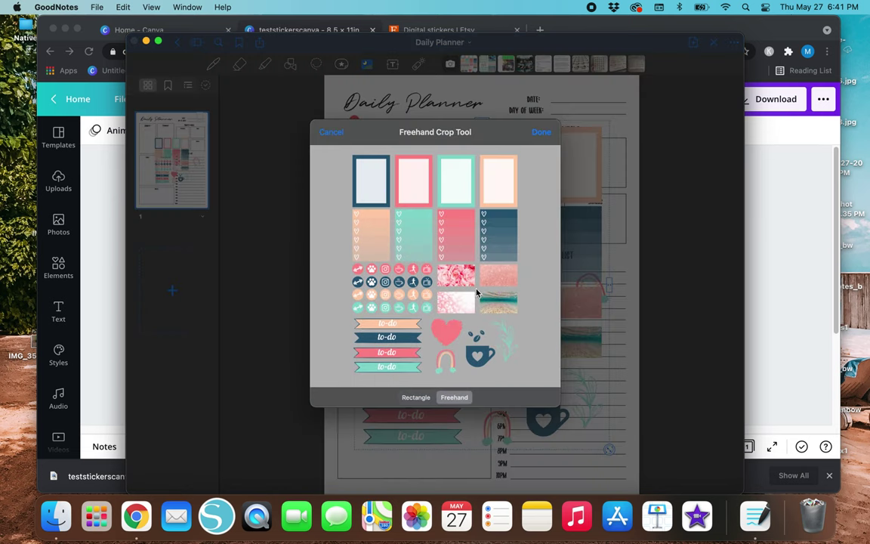
click(424, 397)
drag(435, 377, 445, 315)
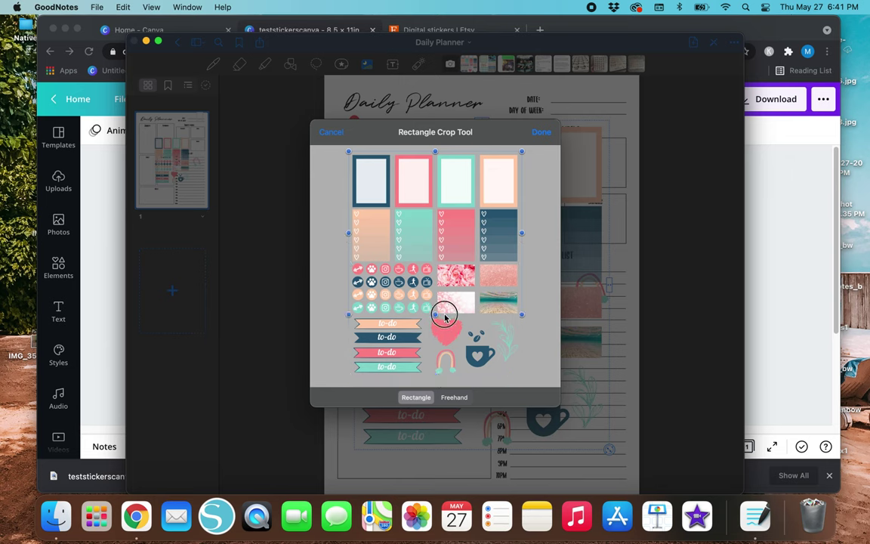
drag(436, 151, 447, 291)
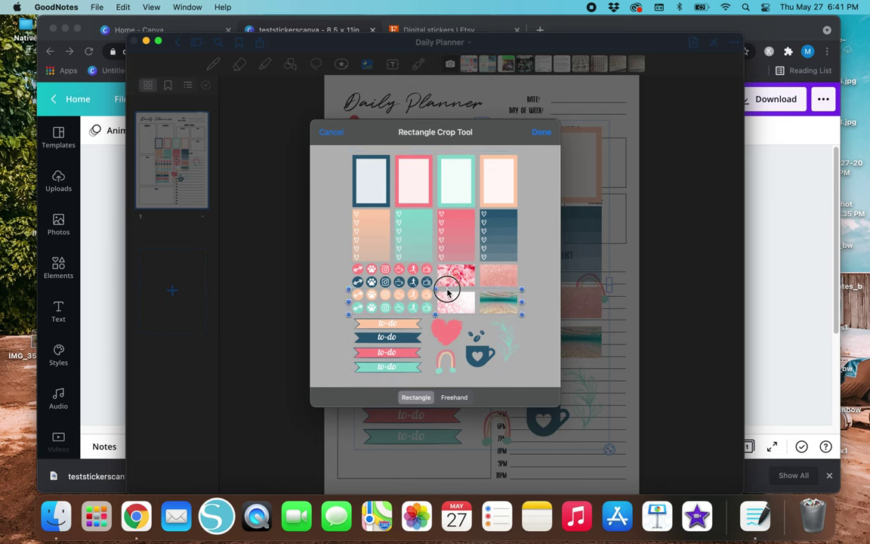
drag(349, 303, 435, 309)
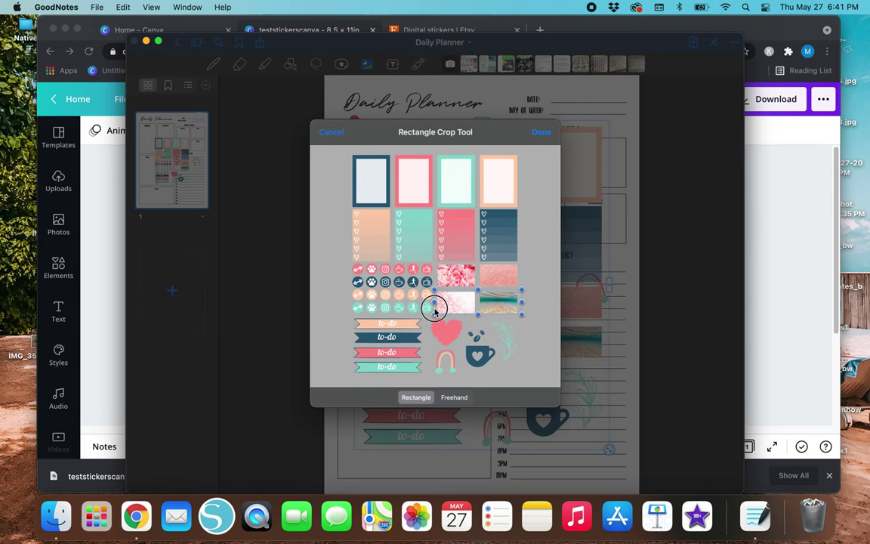
drag(521, 295, 478, 303)
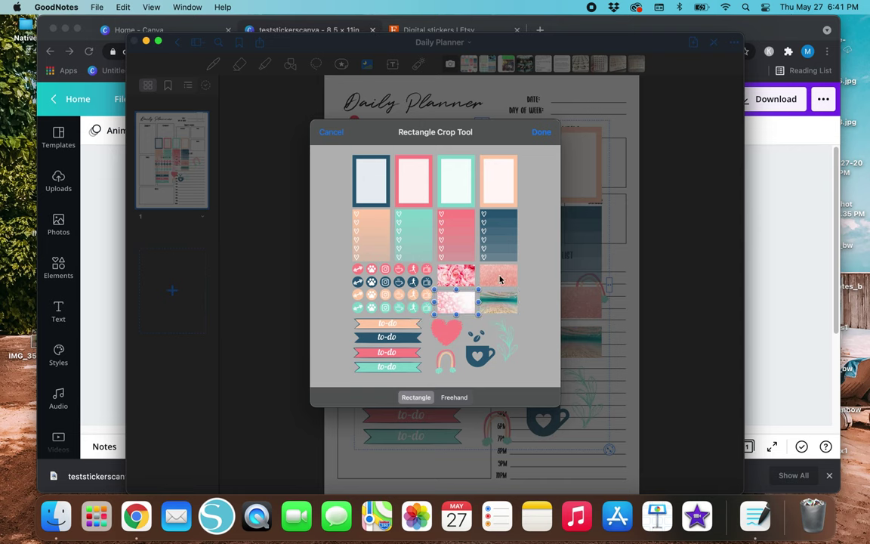
click(541, 132)
- Shrink the pale pink bokeh sticker and place it inside the Reminders box, just below its heading
drag(472, 320, 471, 220)
drag(607, 254, 597, 248)
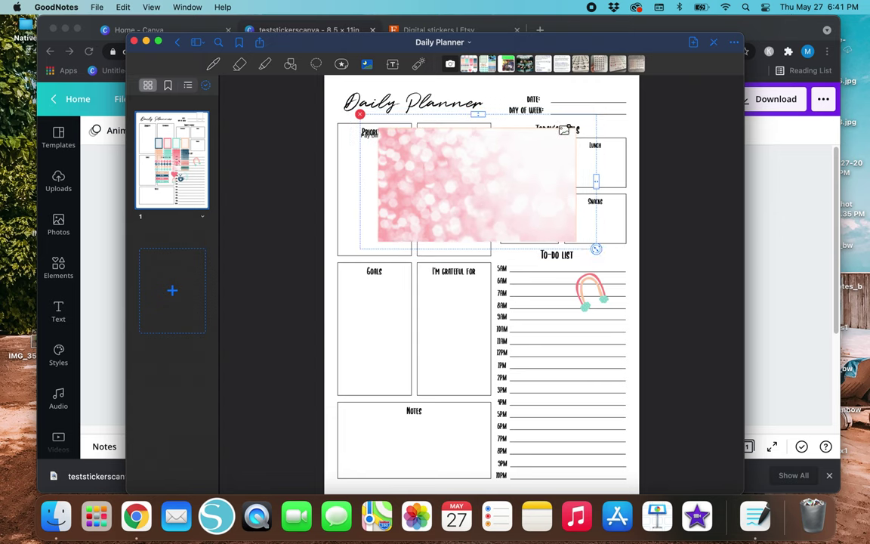
drag(597, 248, 461, 158)
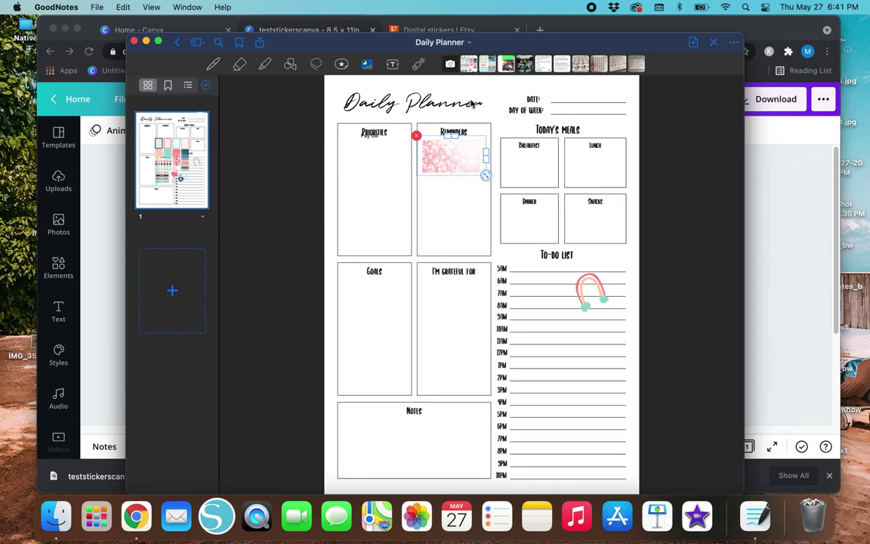
- Crop a new copy of the sticker sheet to the teal to-do banner and fit it over the To-Do List heading
click(468, 64)
drag(560, 389, 615, 457)
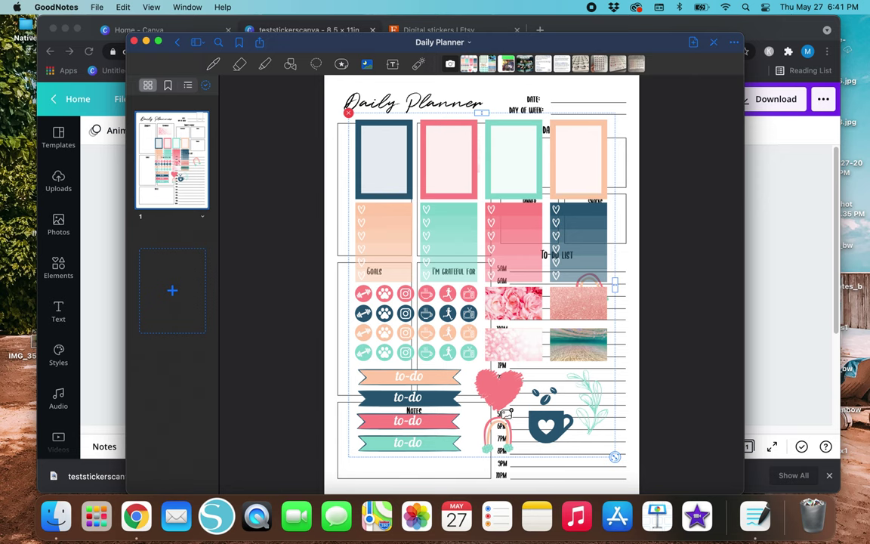
click(439, 361)
click(454, 311)
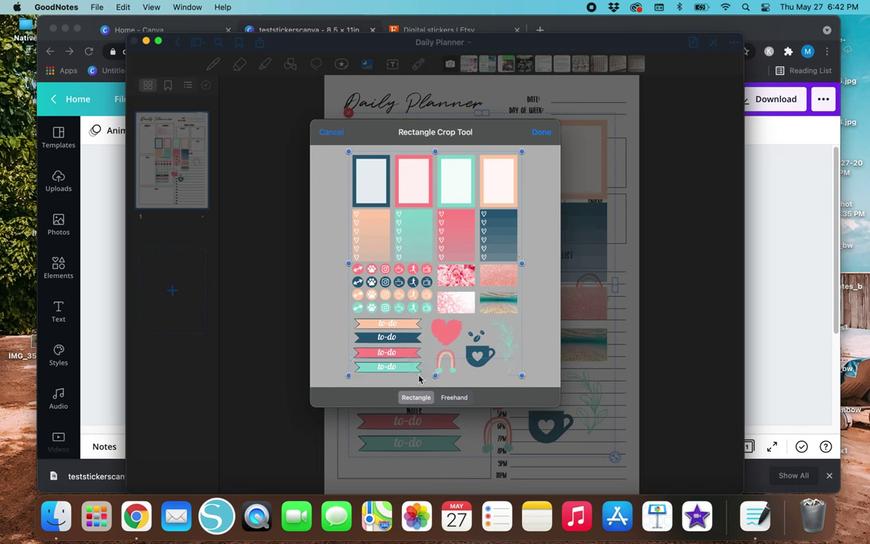
drag(436, 154, 435, 360)
drag(523, 375, 426, 360)
click(541, 133)
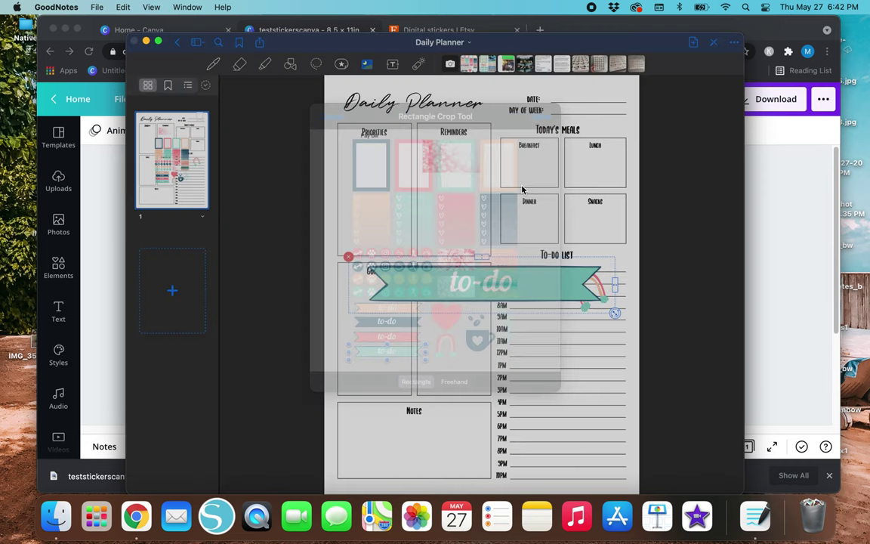
drag(610, 309, 588, 257)
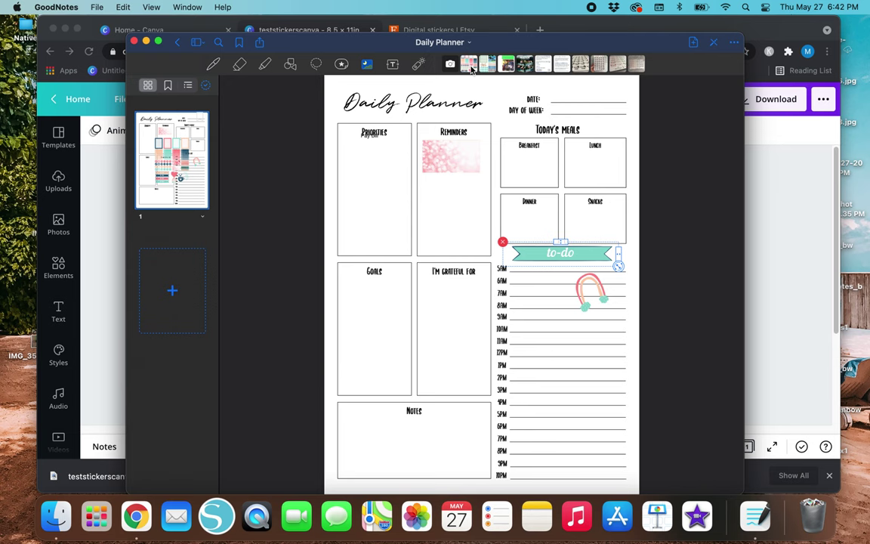
- Insert one more copy of the sticker sheet and enlarge it across the planner page
key(super+v)
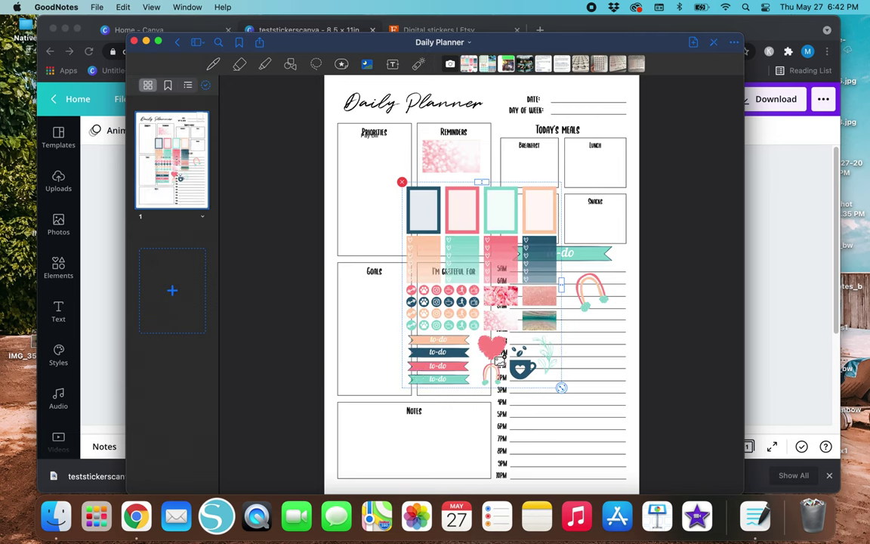
drag(563, 388, 614, 456)
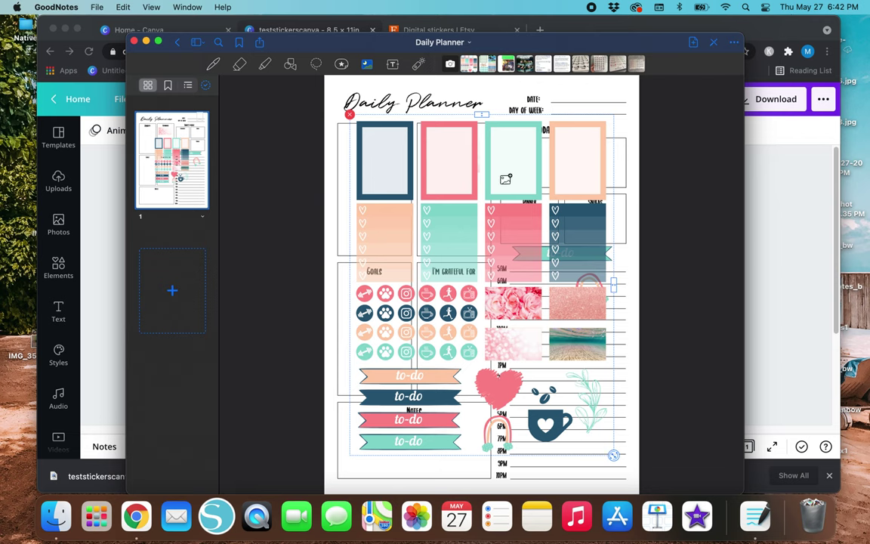
- Switch to Chrome and look through the Etsy search results for digital stickers
click(604, 25)
click(442, 29)
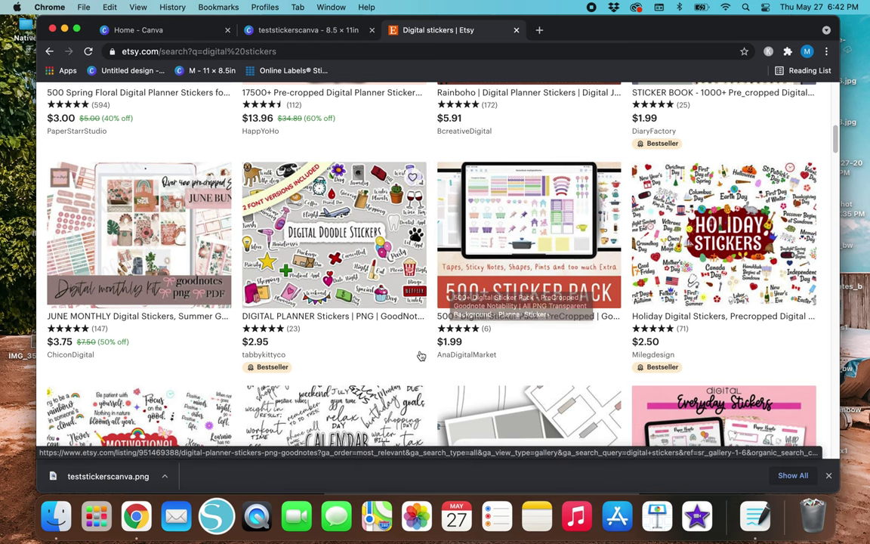
scroll(423, 355, up, 3)
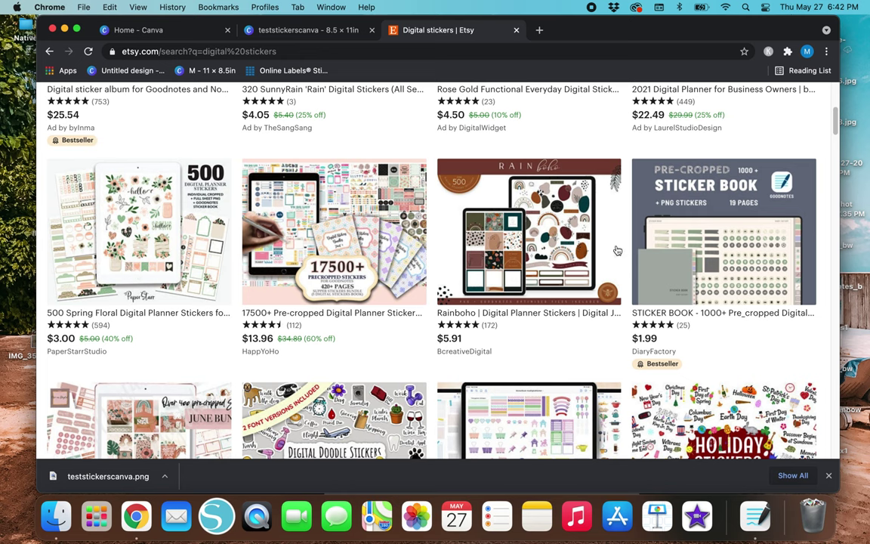
- Return to the teststickerscanva design in Canva and review the whole sticker sheet, from the frames down to the to-do banners
click(308, 33)
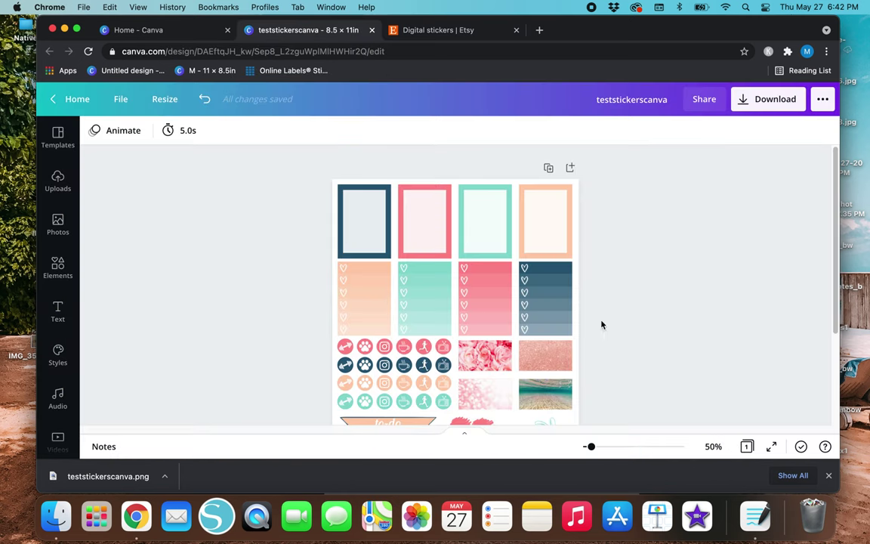
scroll(602, 325, down, 5)
scroll(582, 317, up, 4)
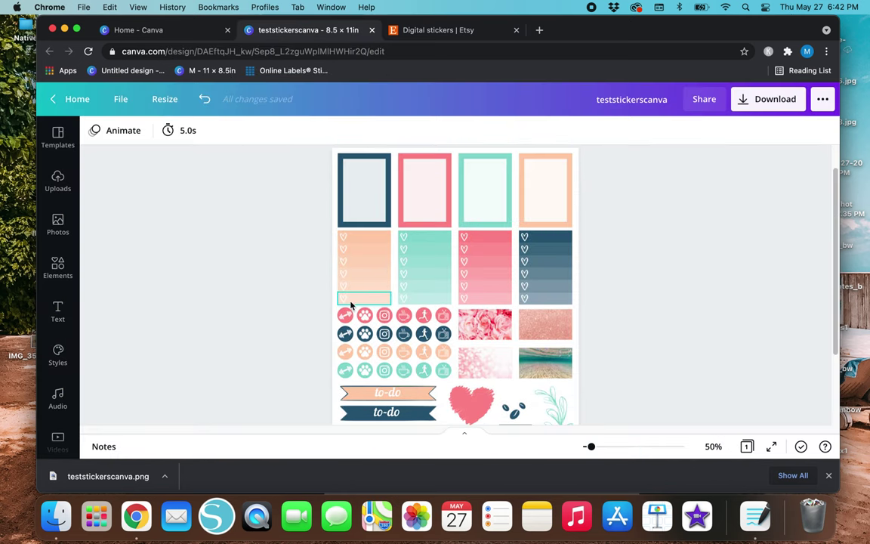
scroll(302, 331, up, 1)
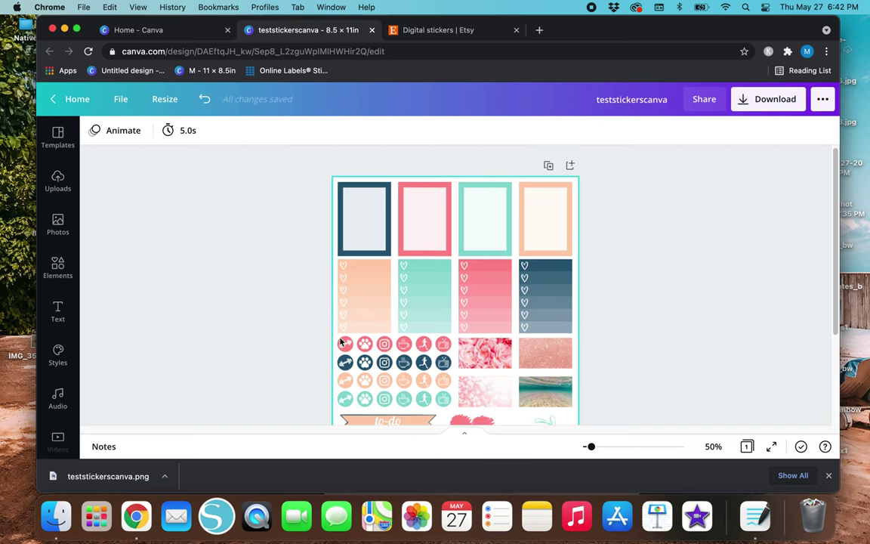
scroll(327, 354, down, 3)
scroll(325, 356, up, 1)
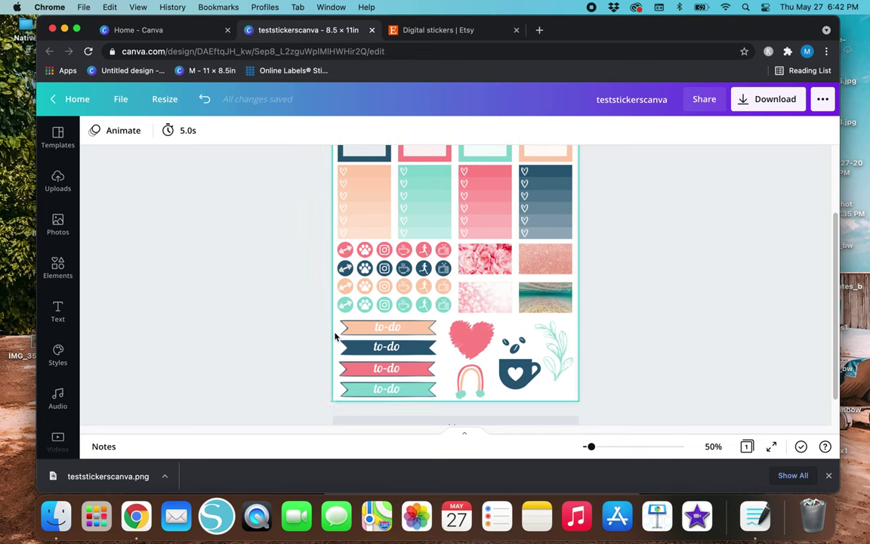
scroll(313, 331, up, 3)
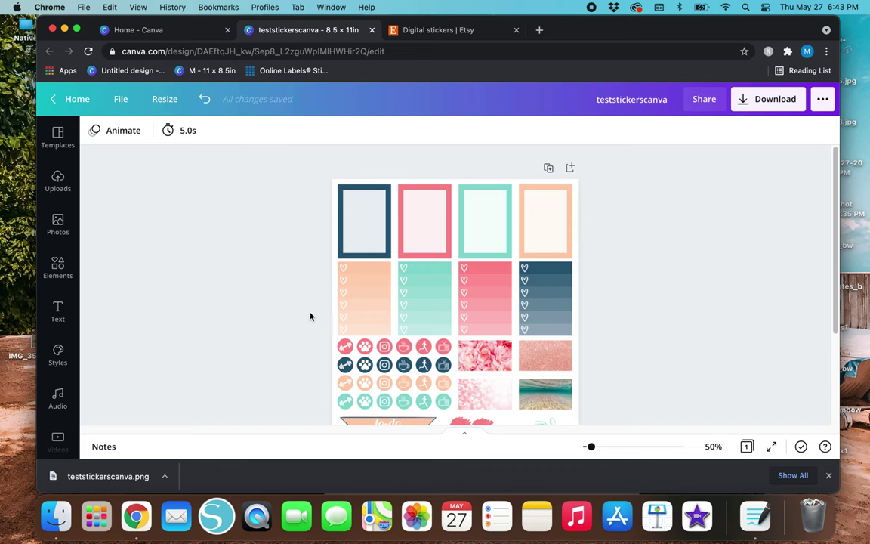
scroll(310, 316, down, 3)
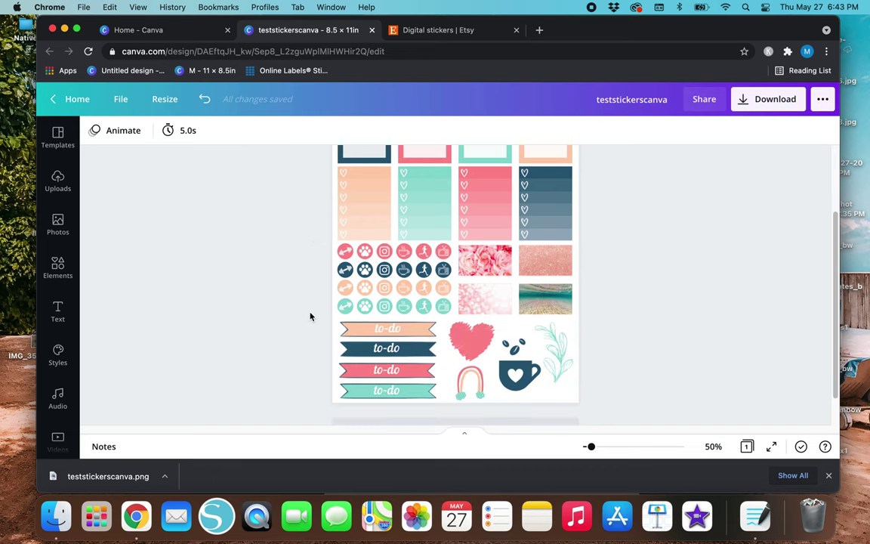
scroll(310, 317, up, 3)
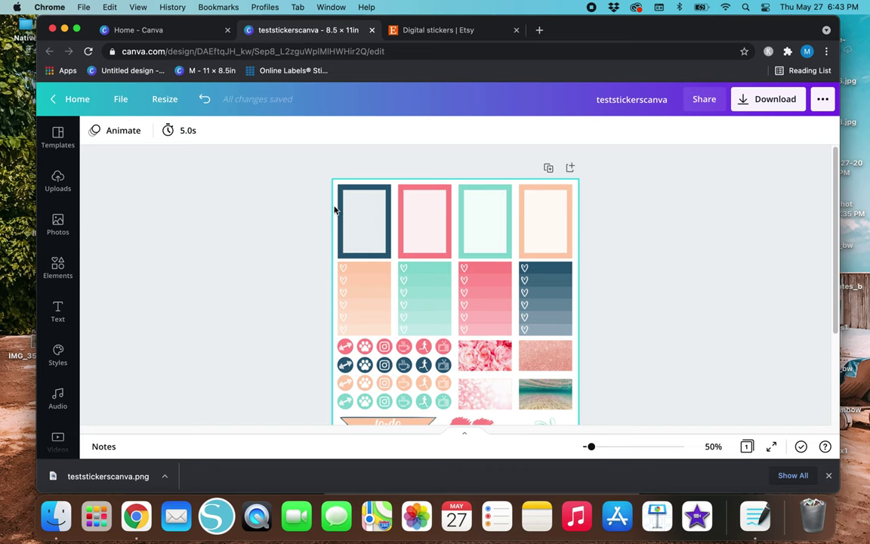
scroll(297, 278, down, 3)
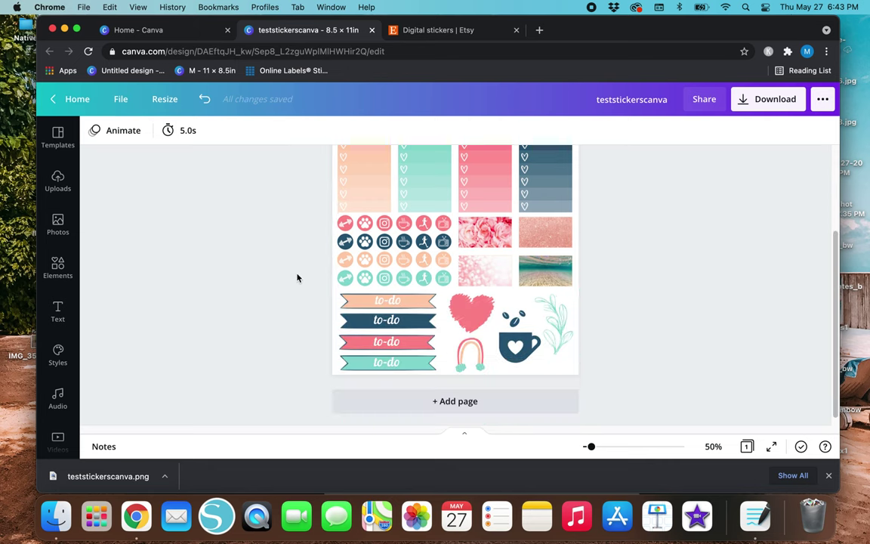